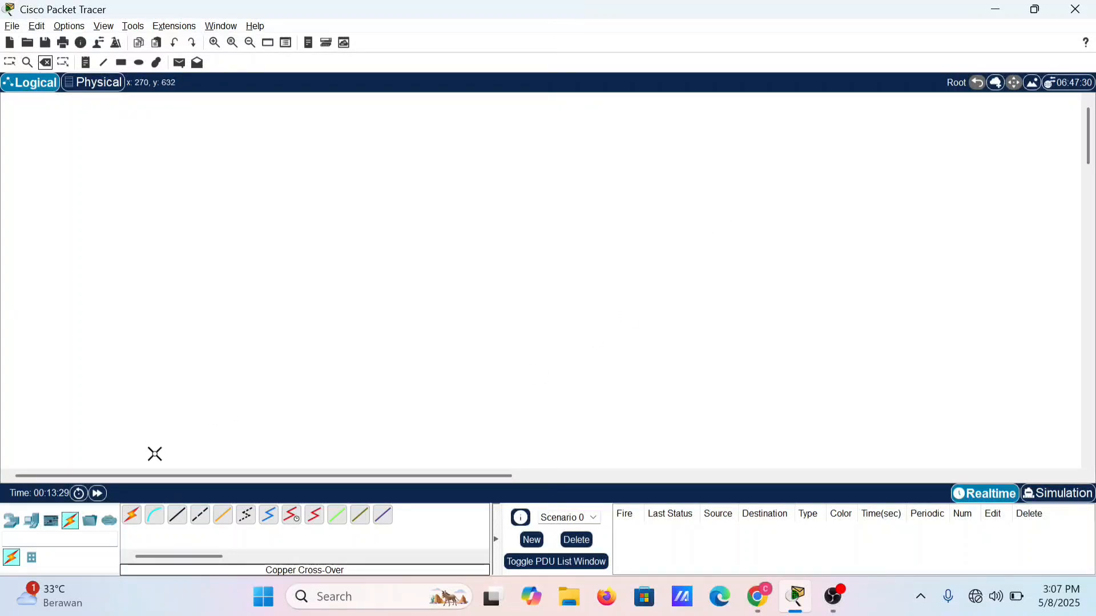
Step: Place three Router-PT routers in a horizontal row across the upper part of the workspace
left_click(7, 522)
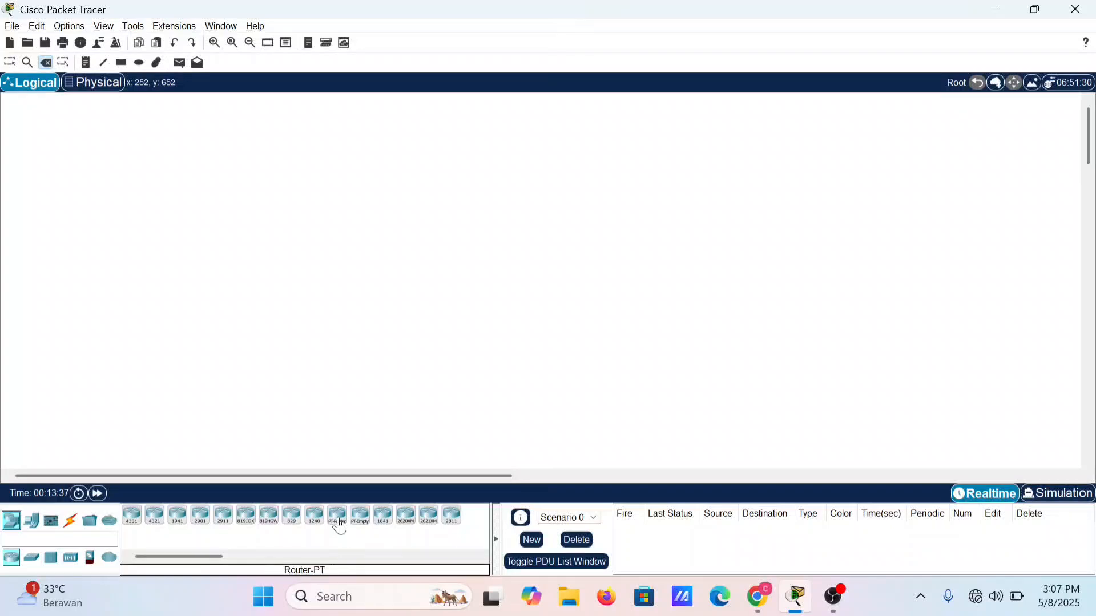
left_click_drag(336, 518, 331, 227)
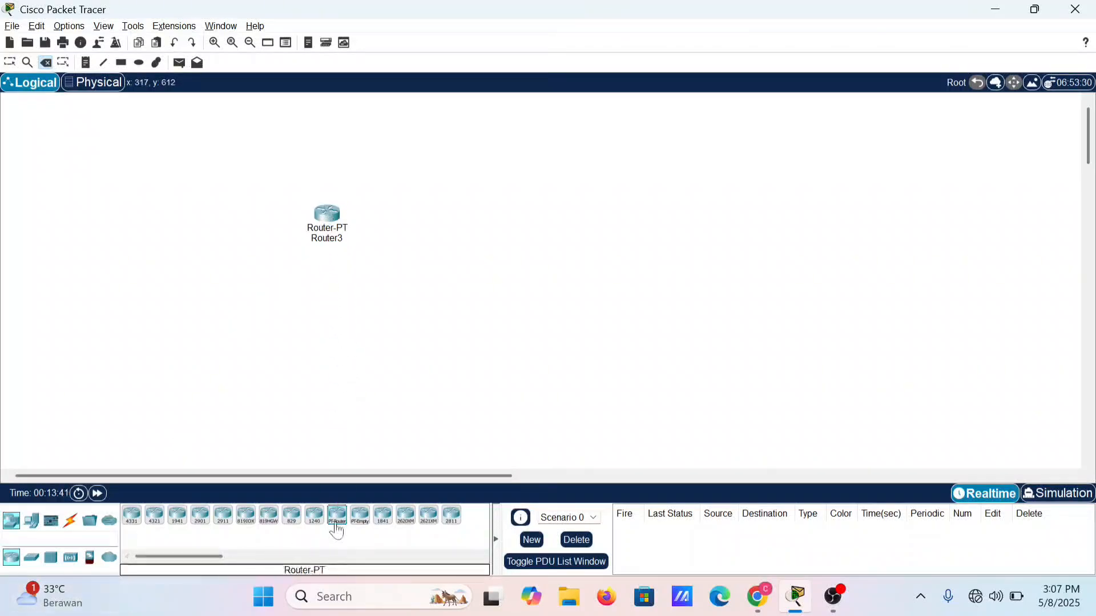
left_click_drag(337, 518, 544, 226)
left_click_drag(337, 516, 742, 238)
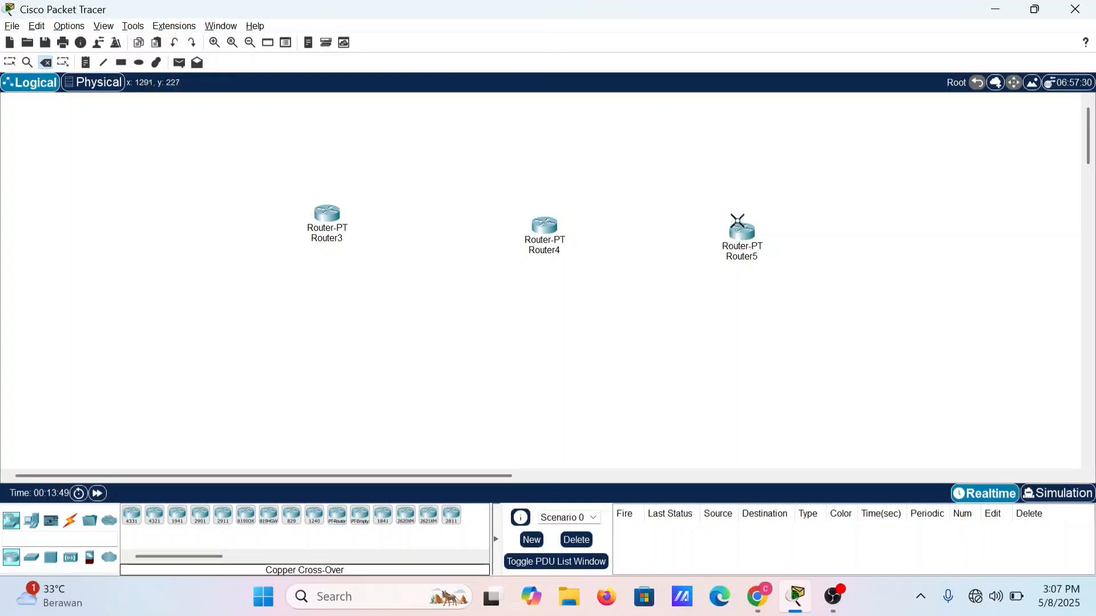
Step: Place three 2960 switches, one beneath each router
left_click(34, 560)
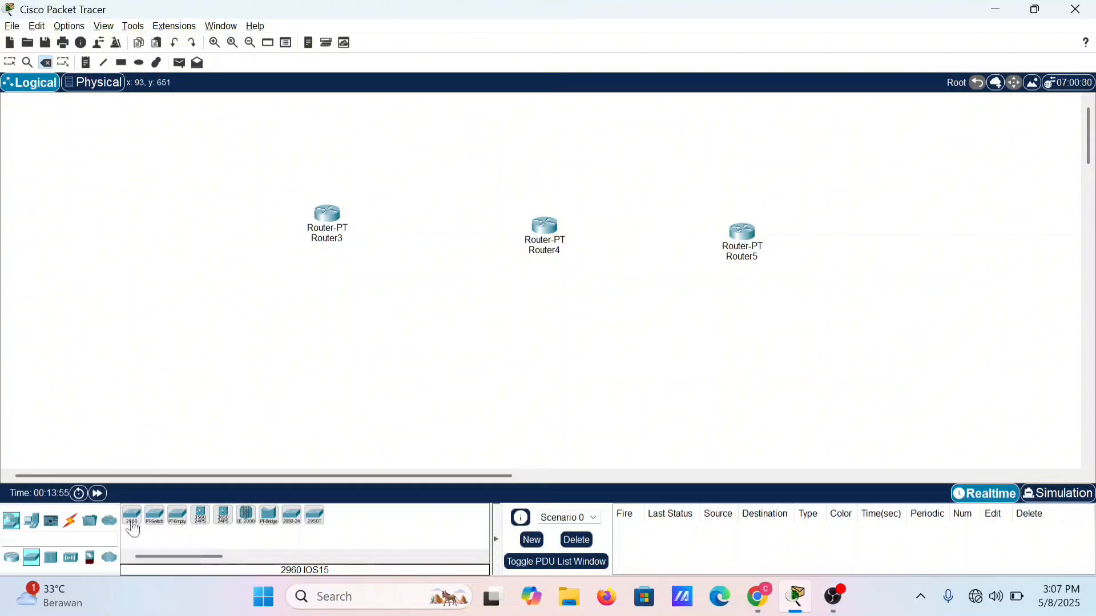
left_click_drag(133, 529, 323, 329)
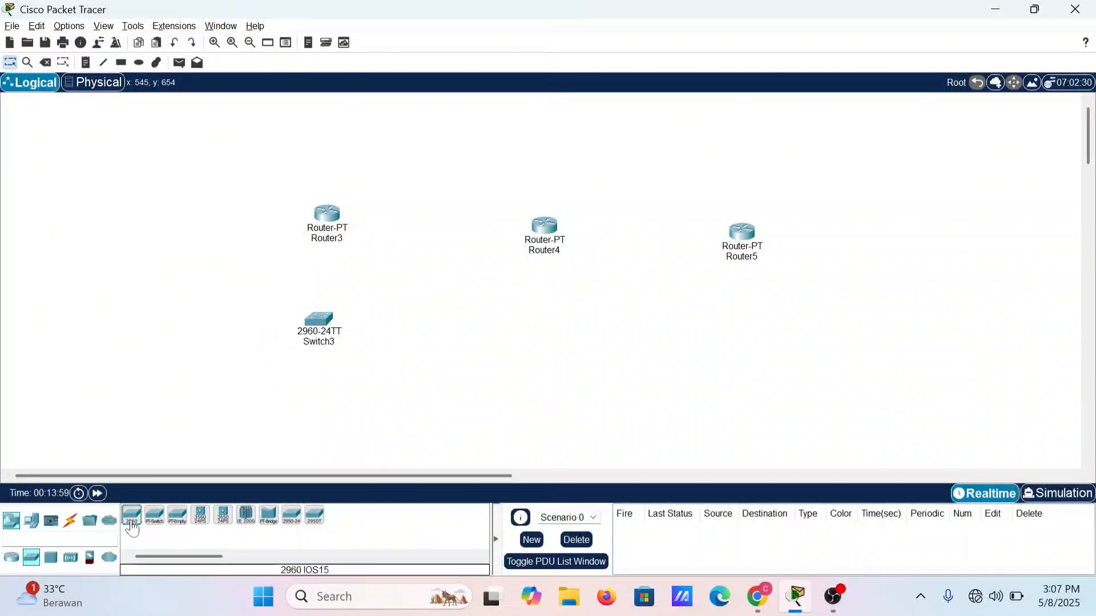
left_click_drag(132, 516, 542, 352)
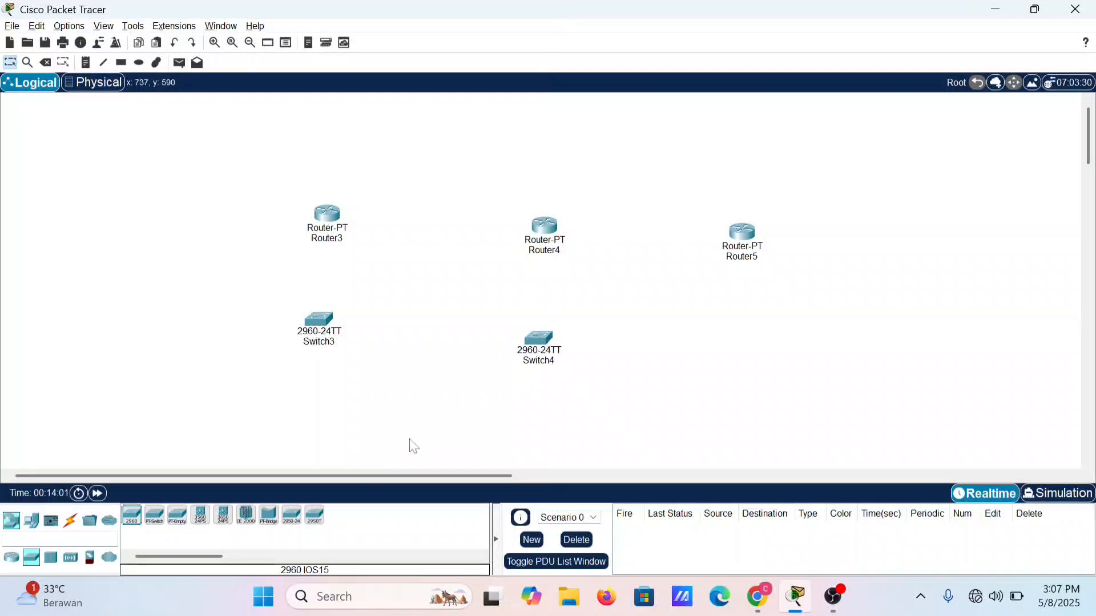
left_click_drag(137, 527, 737, 348)
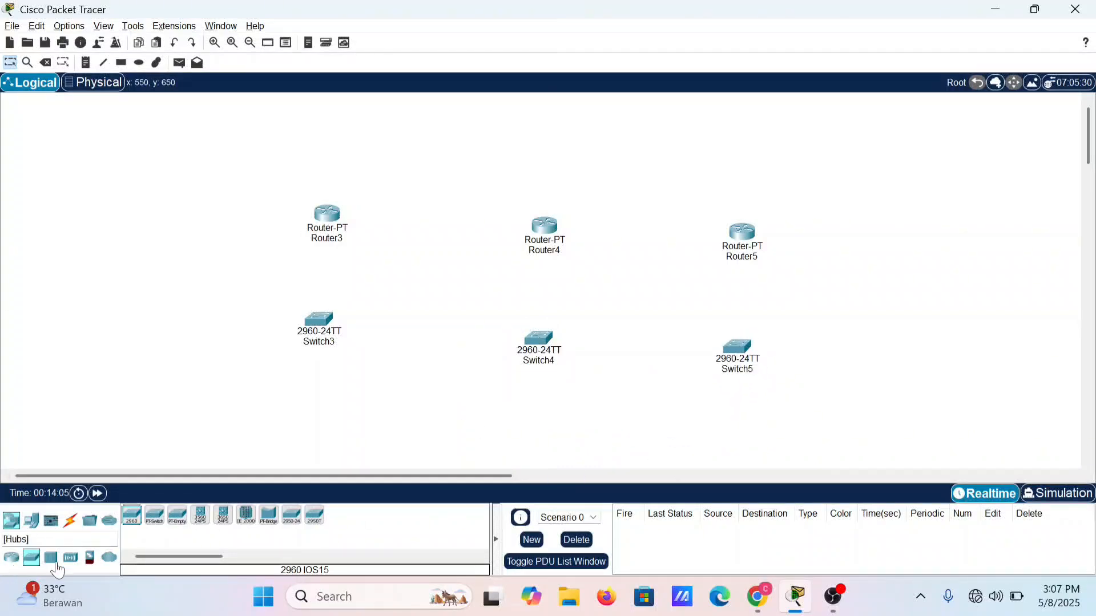
Step: Place six Laptop-PT devices in a row below the switches, two under each switch
left_click(31, 521)
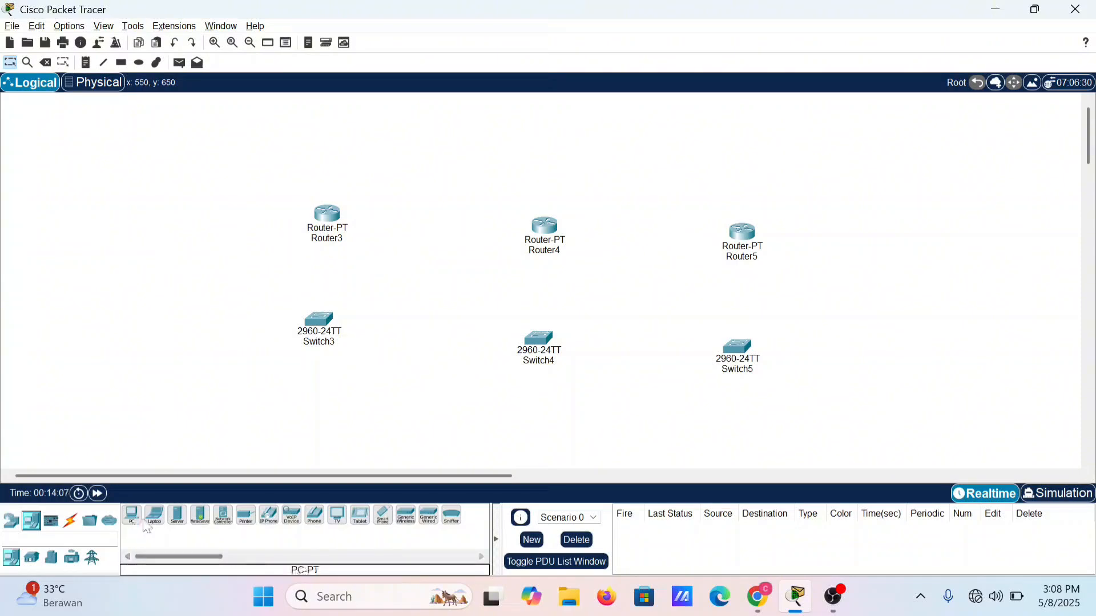
left_click_drag(154, 524, 227, 435)
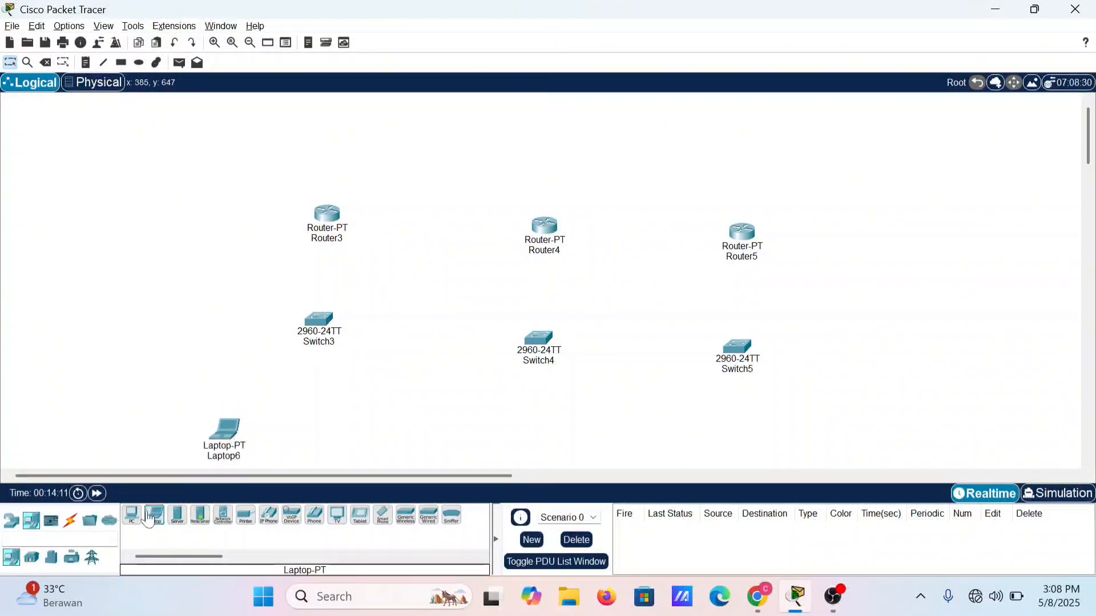
left_click_drag(147, 519, 353, 459)
left_click_drag(149, 531, 492, 443)
left_click_drag(147, 530, 558, 453)
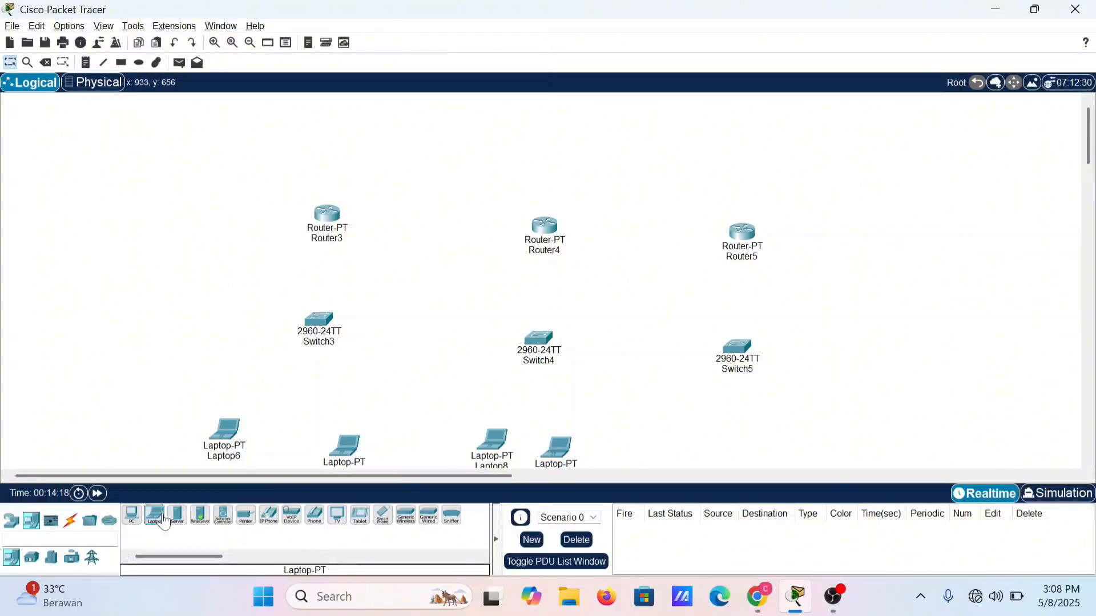
left_click_drag(155, 517, 700, 460)
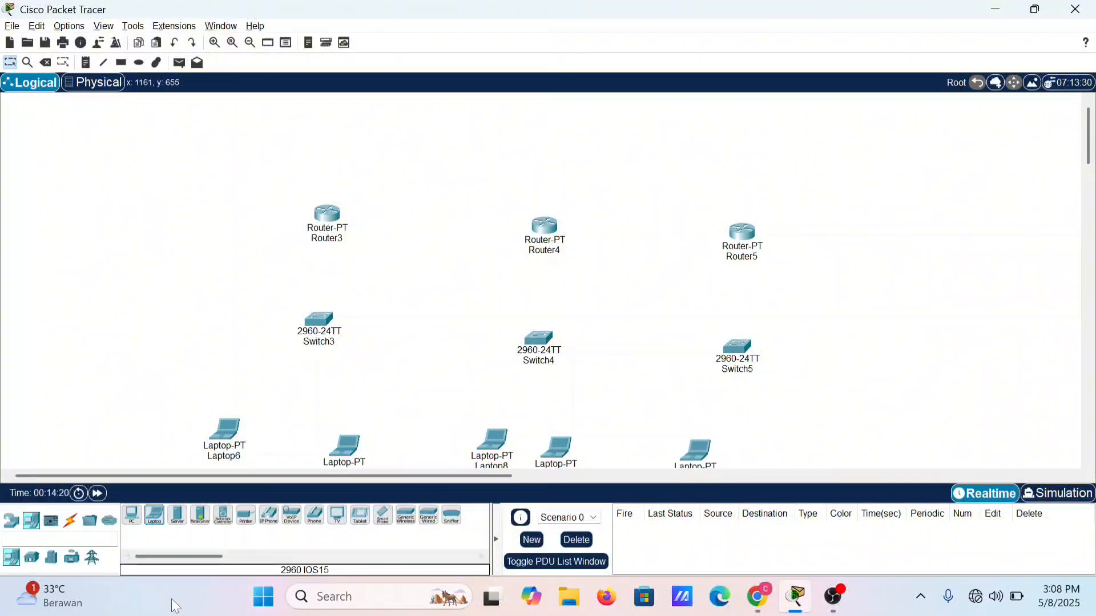
left_click_drag(146, 531, 775, 451)
scroll(771, 448, "down", 1)
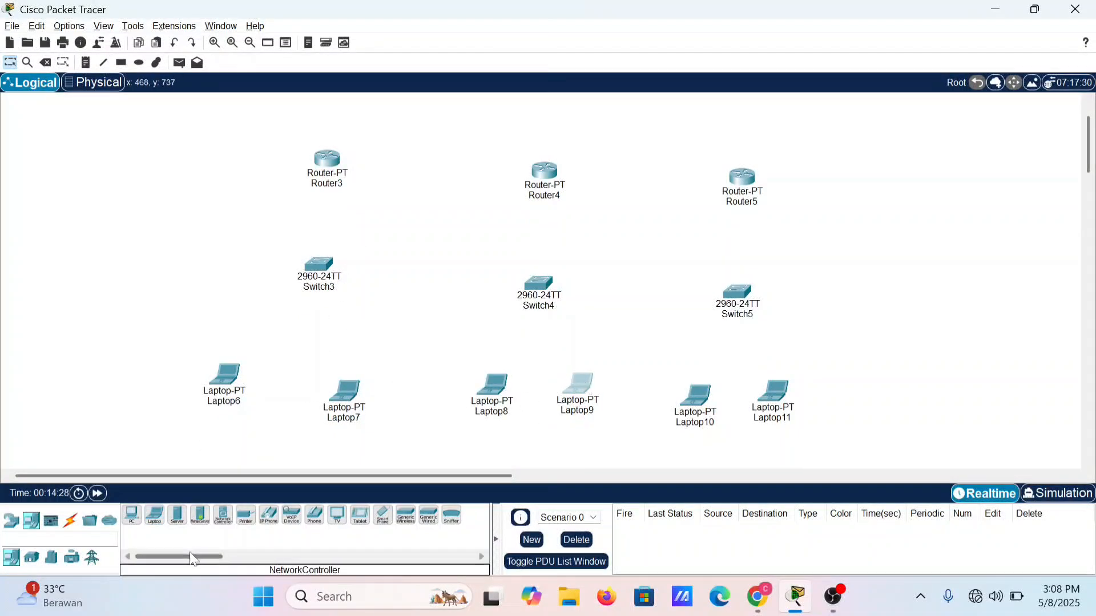
Step: Connect Router3 FastEthernet0/0 to Switch3 FastEthernet0/1 with a copper straight-through cable
left_click(70, 523)
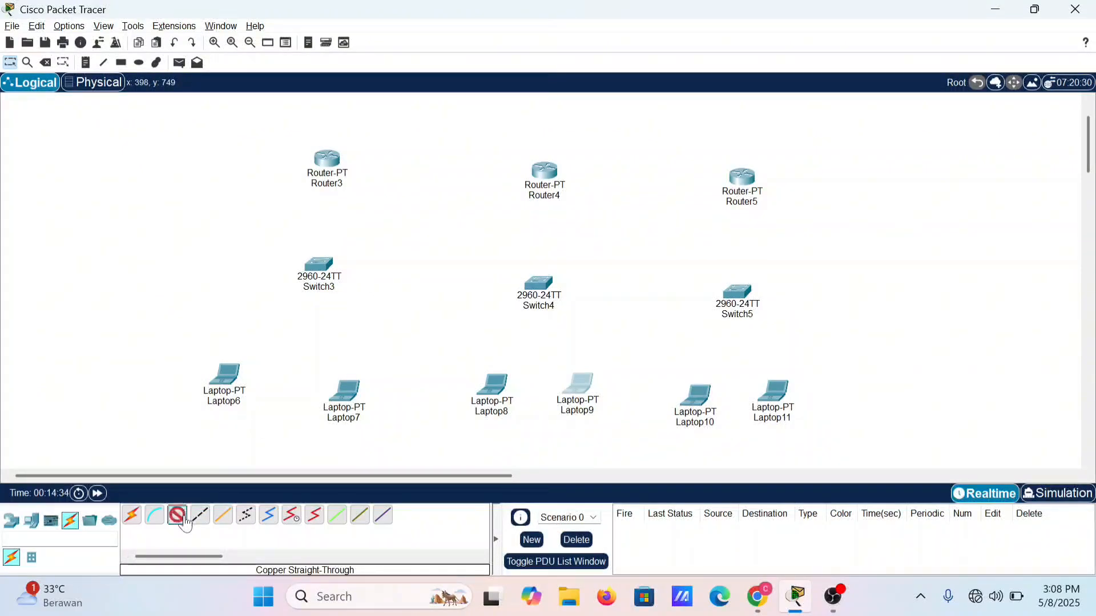
left_click(324, 173)
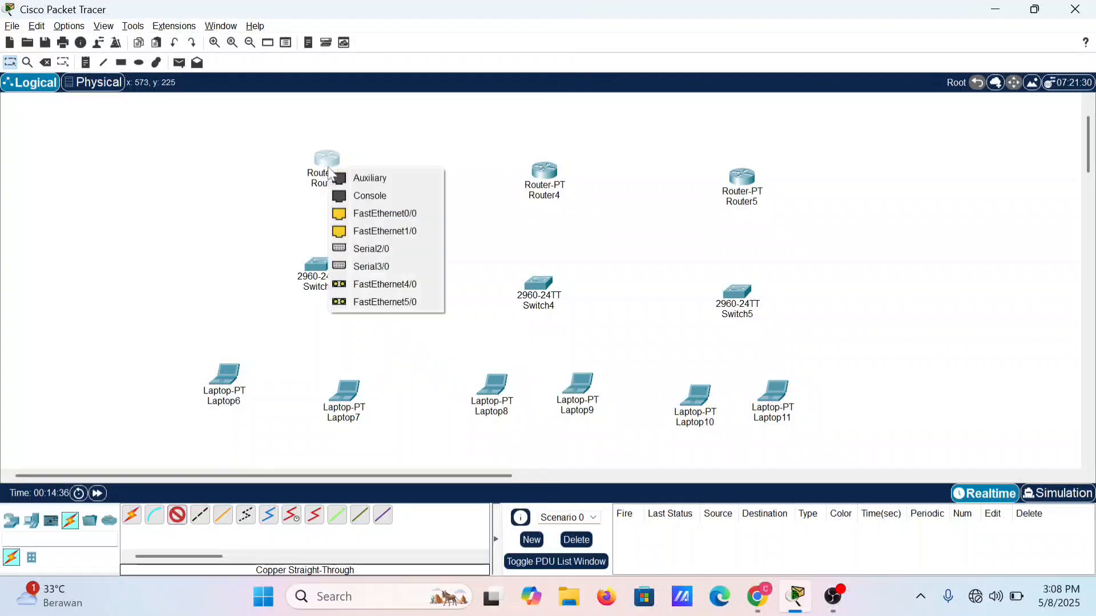
left_click(361, 213)
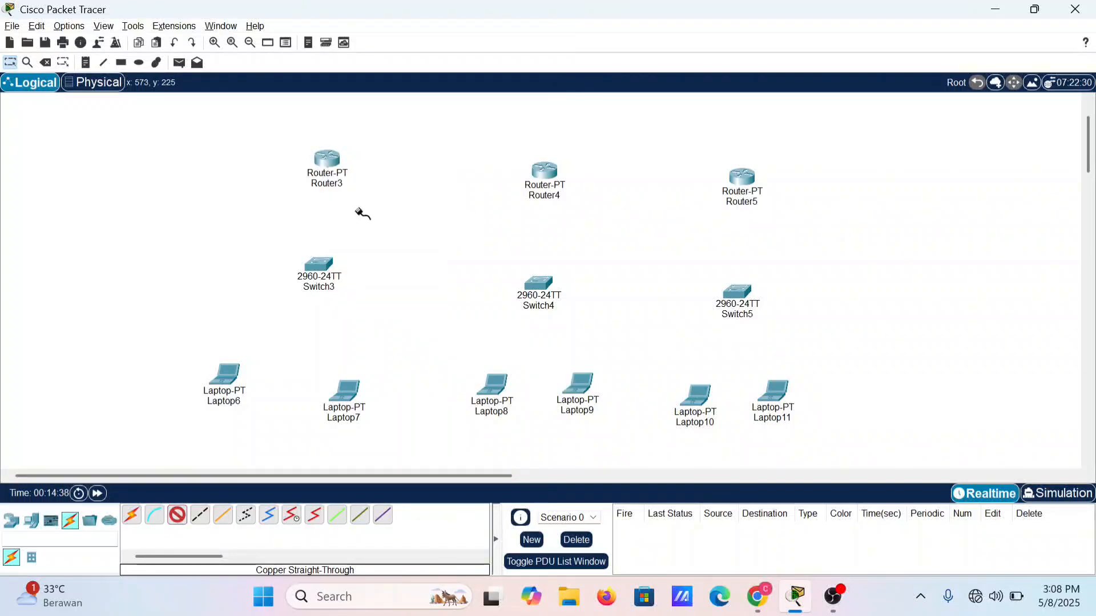
left_click(323, 269)
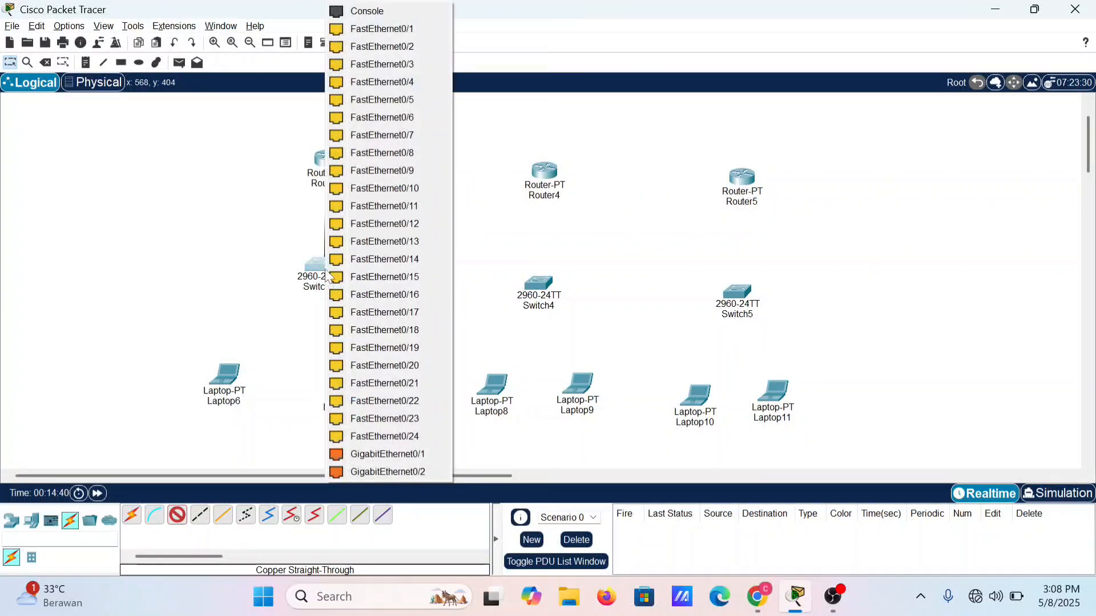
left_click(395, 28)
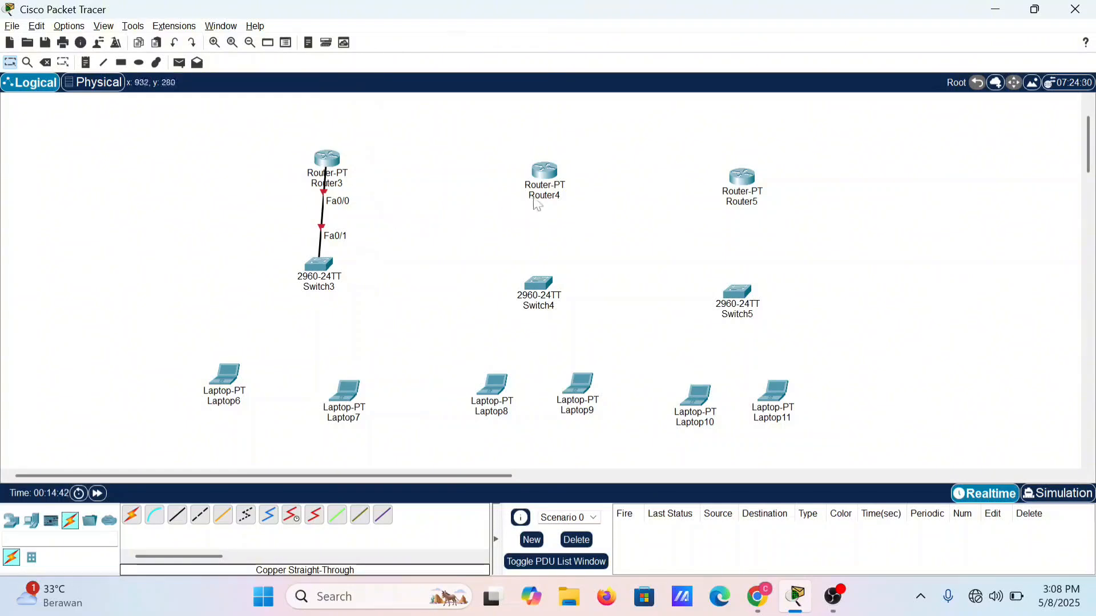
Step: Connect Router4 FastEthernet0/0 to Switch4 FastEthernet0/1 with a copper straight-through cable
mouse_move(538, 186)
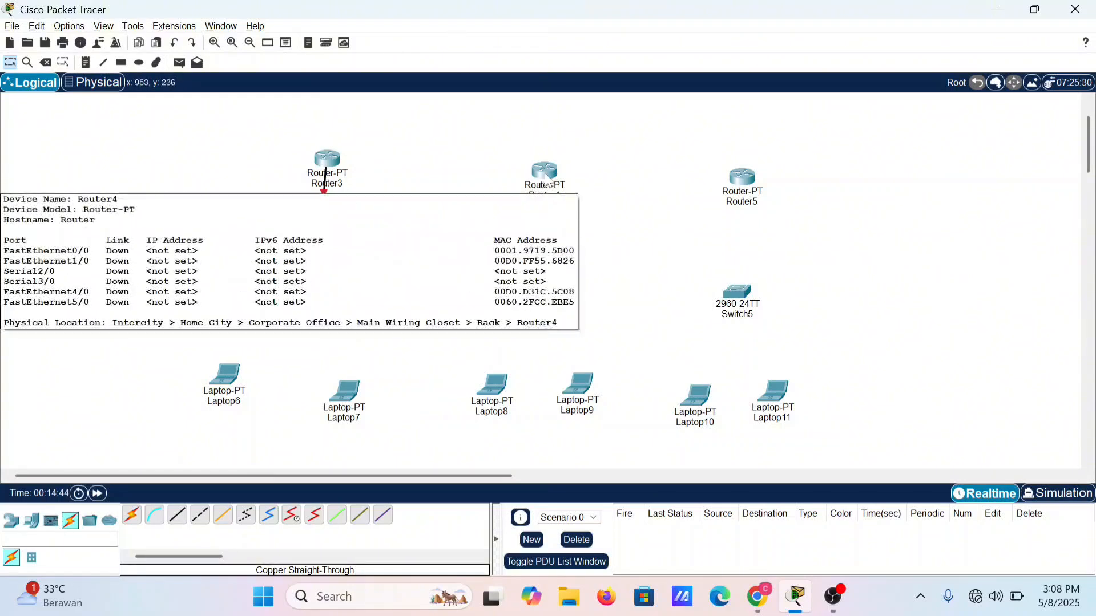
left_click(177, 516)
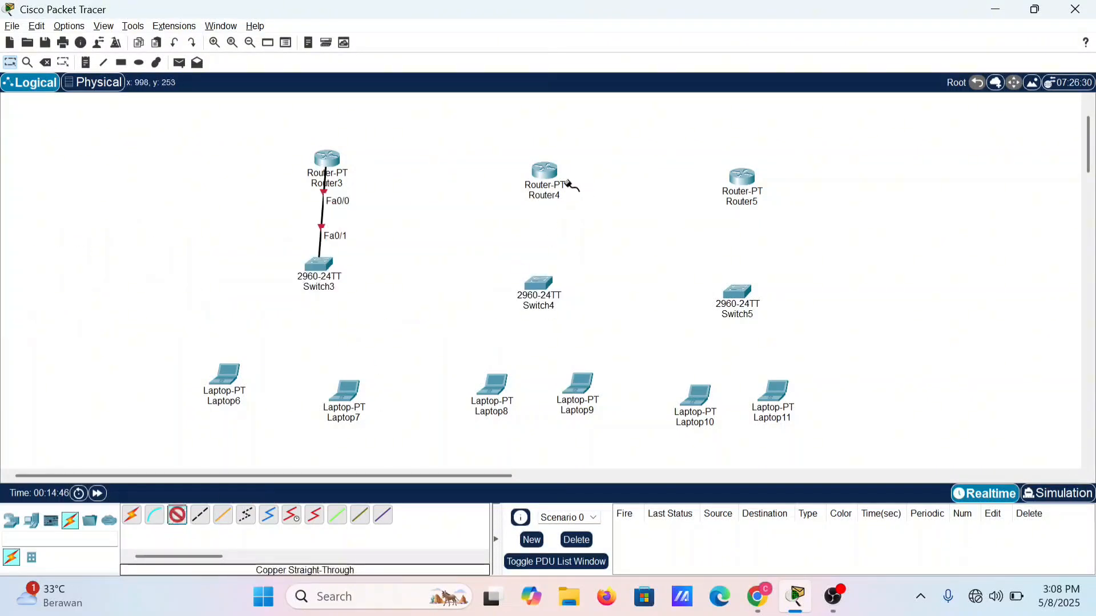
left_click(556, 182)
left_click(594, 223)
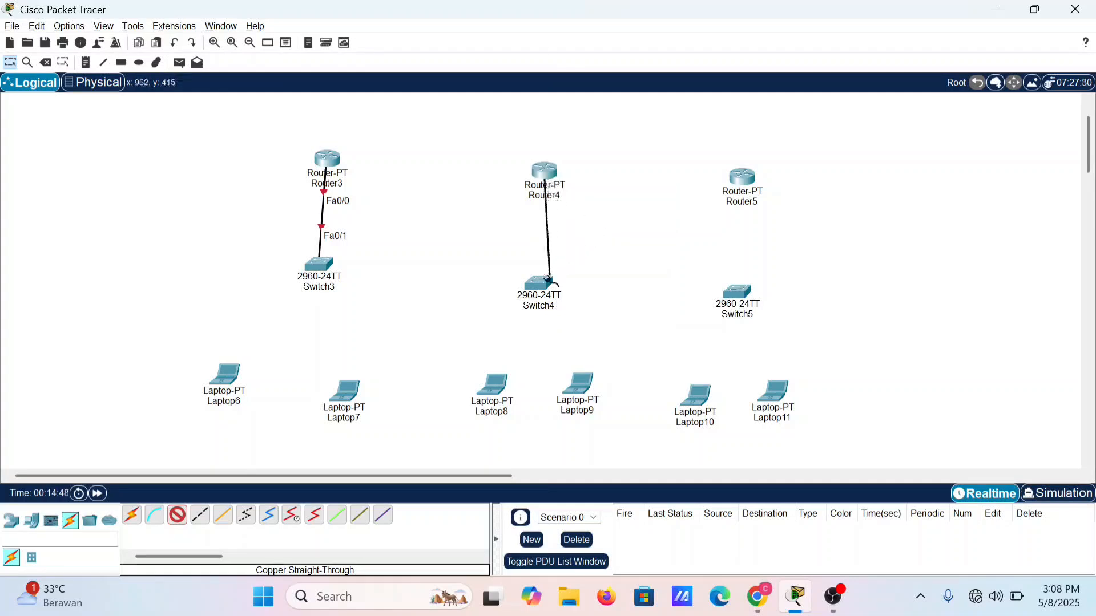
left_click(545, 287)
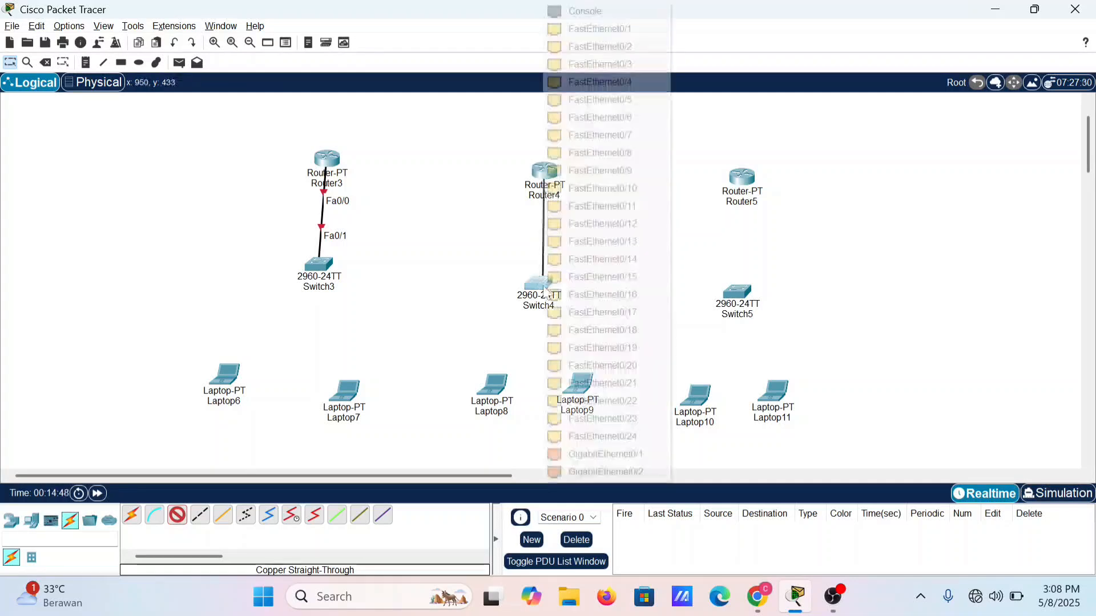
left_click(596, 29)
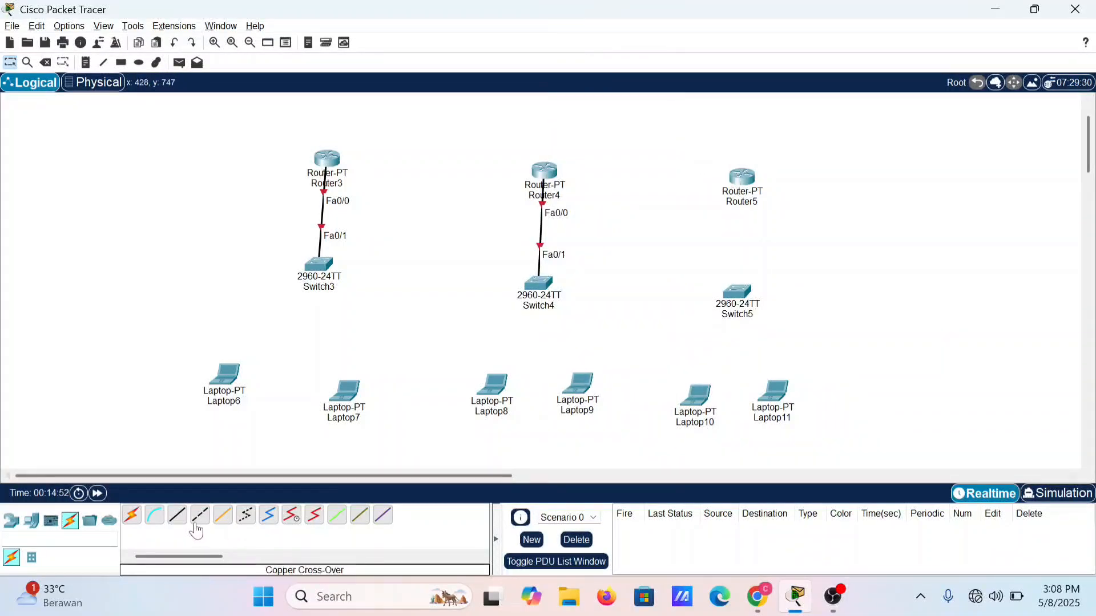
Step: Connect Router5 FastEthernet0/0 to Switch5 FastEthernet0/1 with a copper straight-through cable
left_click(177, 515)
left_click(733, 186)
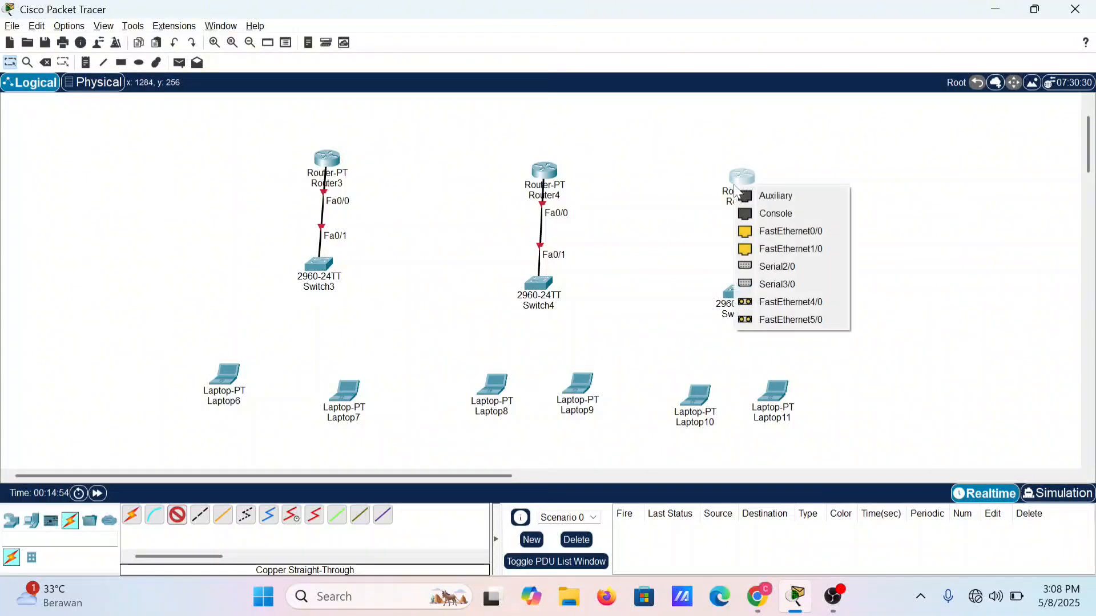
left_click(815, 232)
left_click(731, 294)
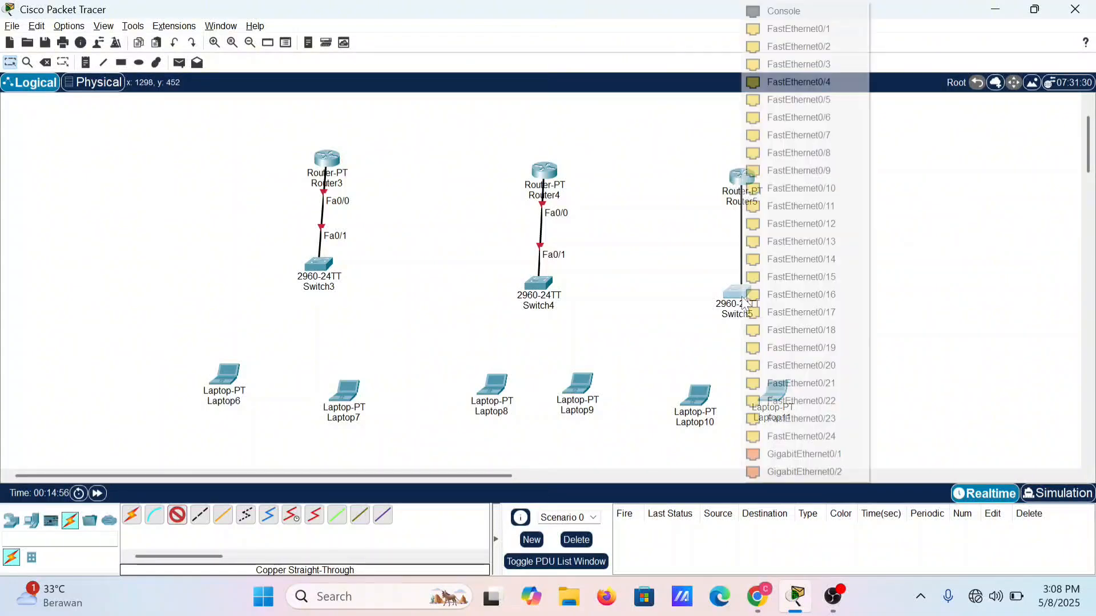
left_click(829, 29)
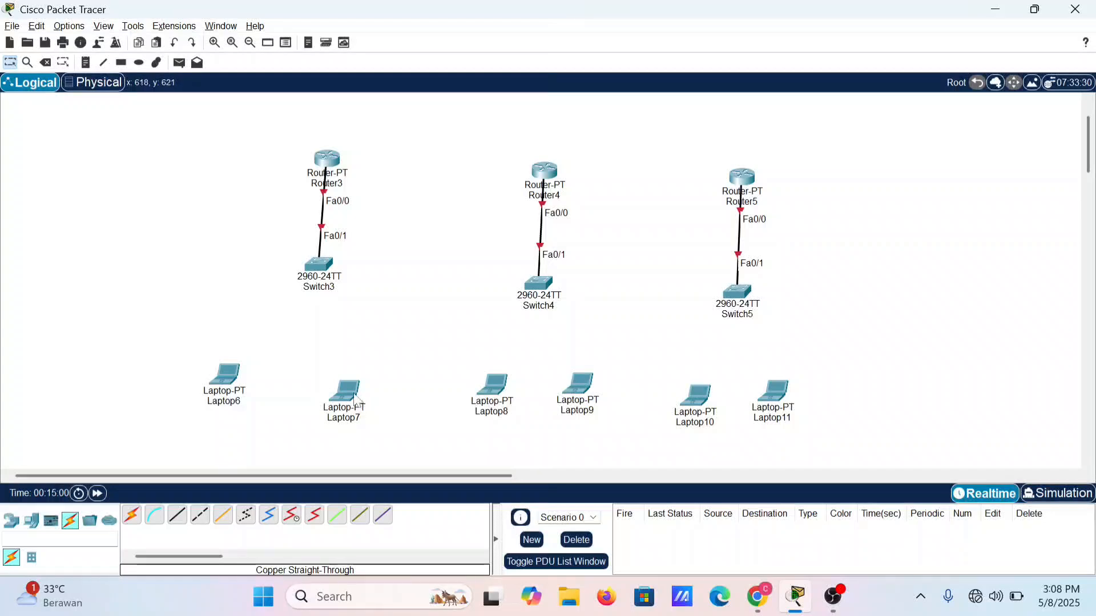
Step: Move Laptop7 level with Laptop6 and connect Switch3 FastEthernet0/2 to Laptop6 FastEthernet0 with a copper straight-through cable
left_click_drag(354, 395, 353, 378)
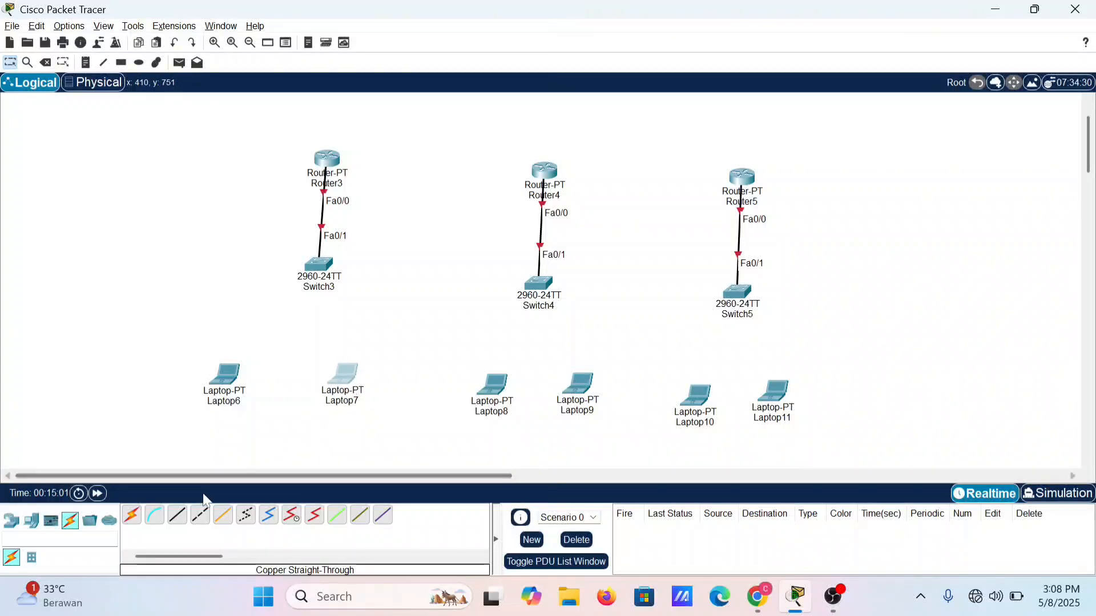
left_click(176, 518)
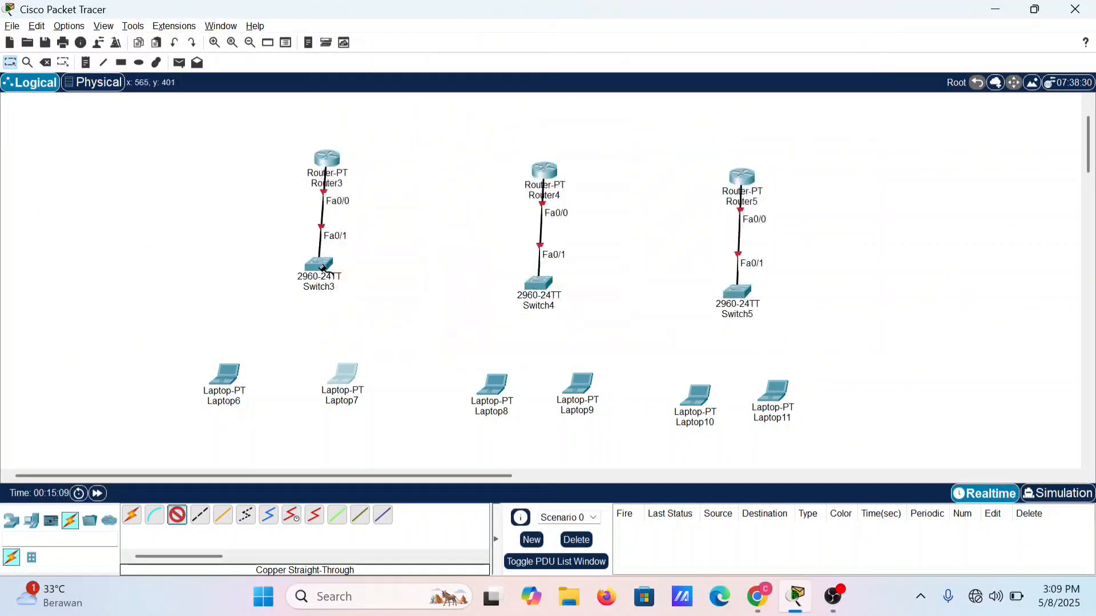
left_click(322, 267)
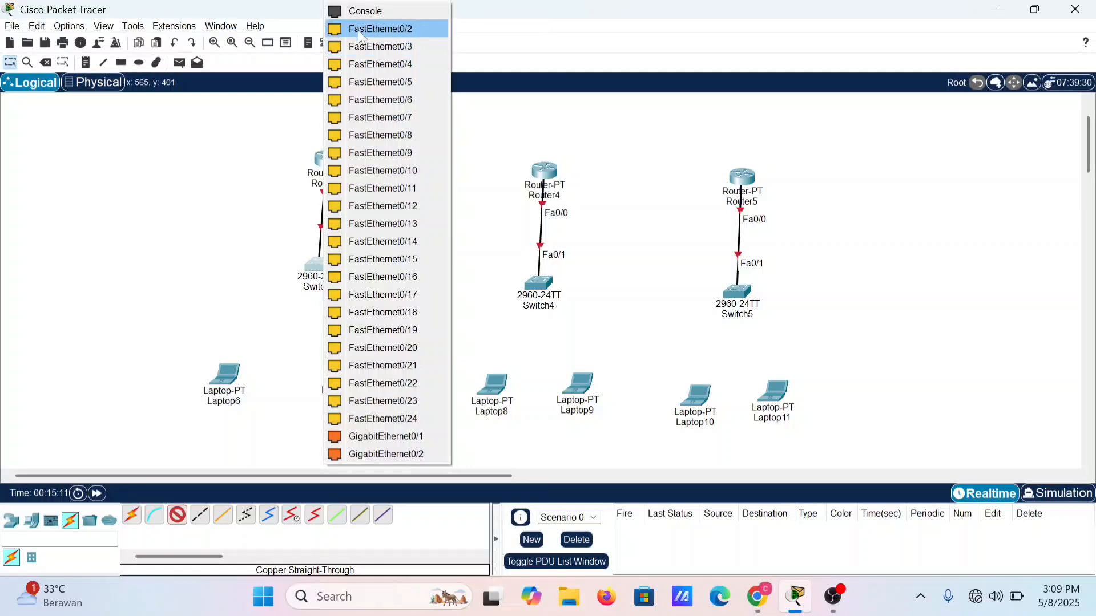
left_click(371, 44)
left_click(226, 374)
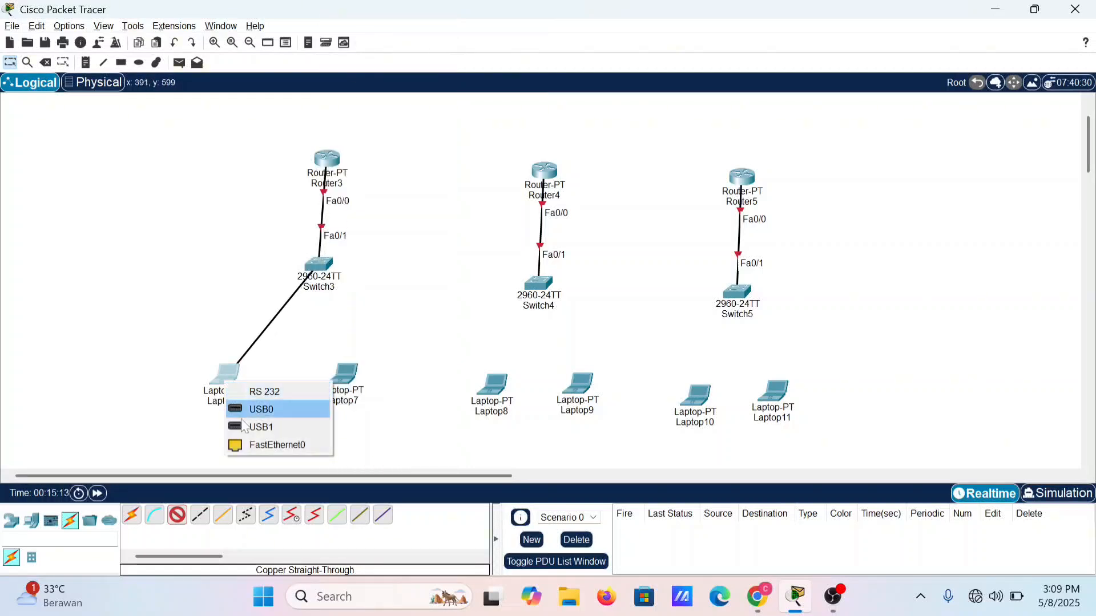
left_click(269, 445)
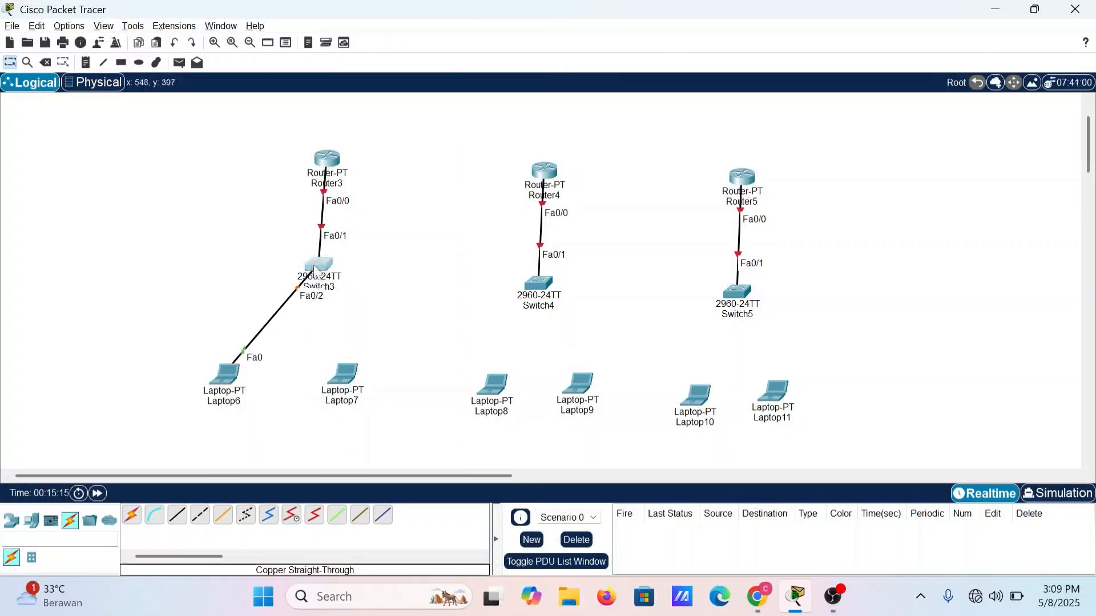
Step: Connect Switch3 FastEthernet0/3 to Laptop7 FastEthernet0 with a copper straight-through cable
left_click(314, 267)
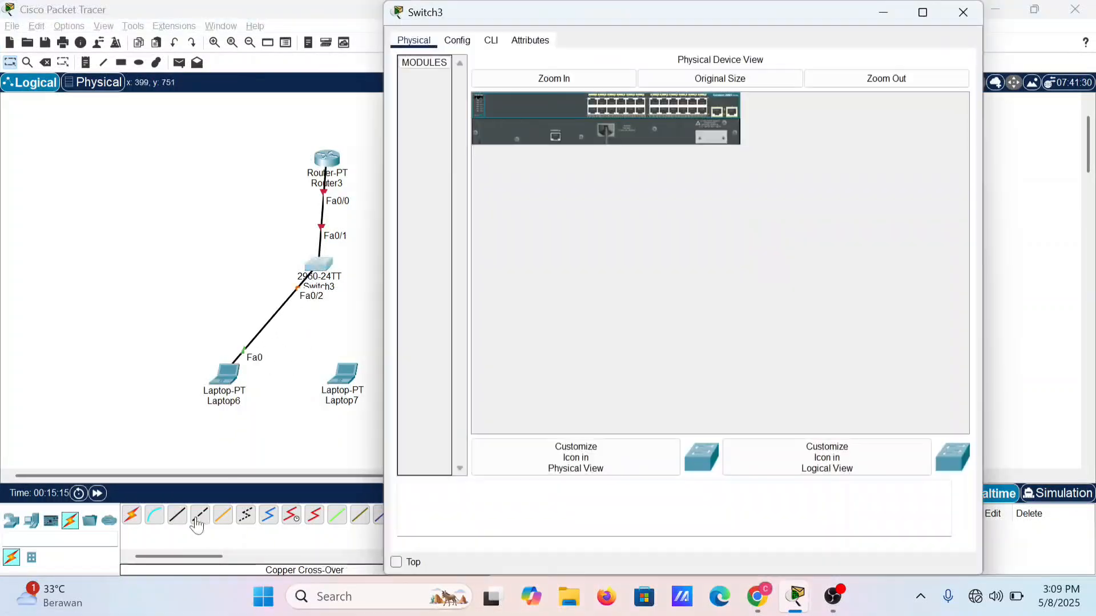
left_click(962, 12)
left_click(176, 515)
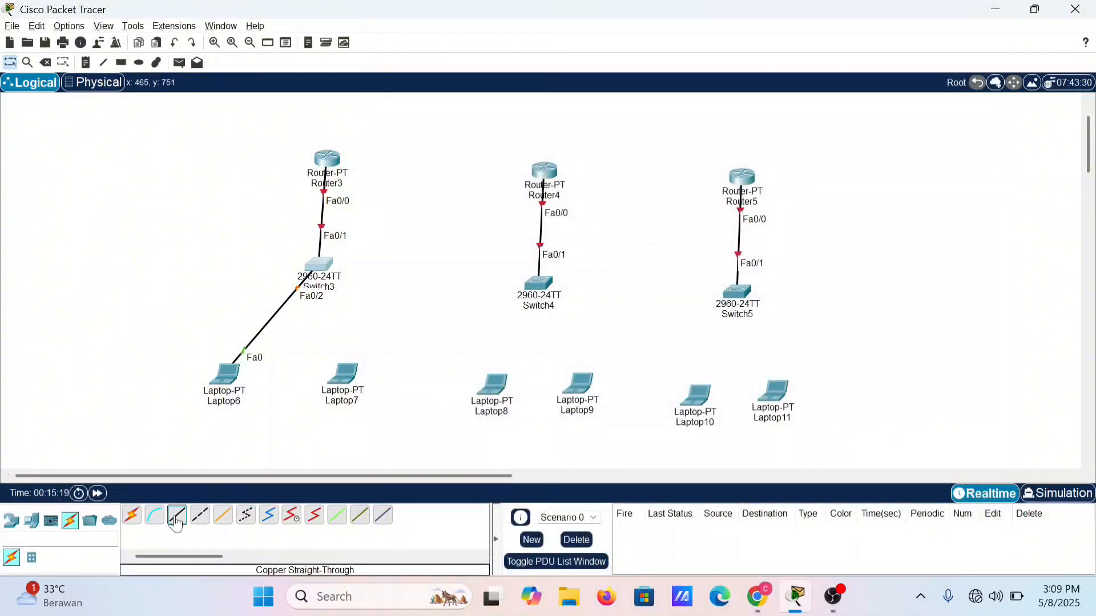
left_click(324, 275)
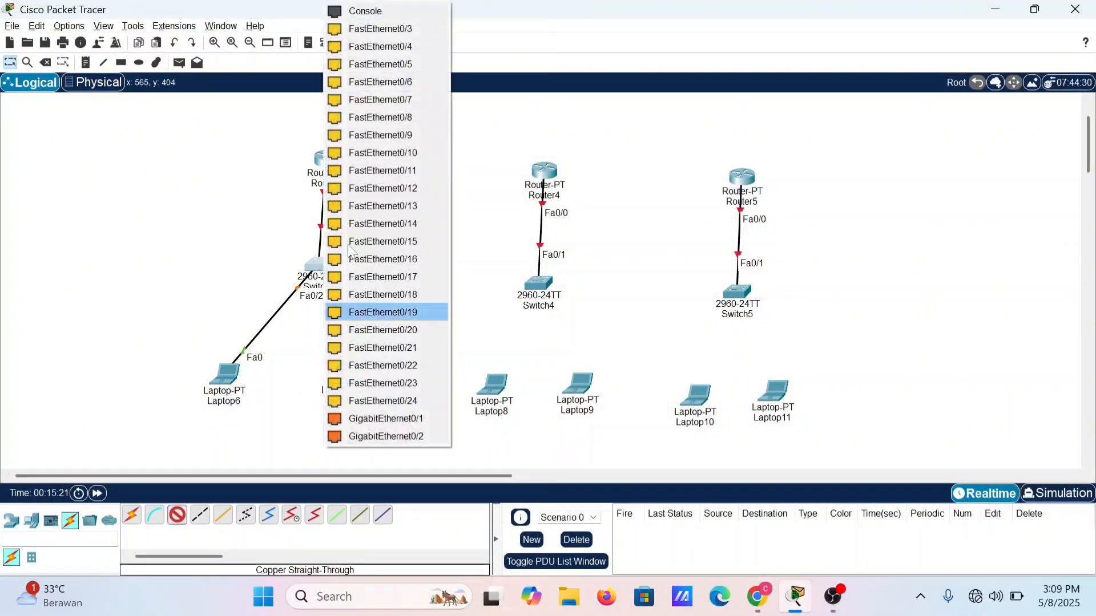
left_click(368, 26)
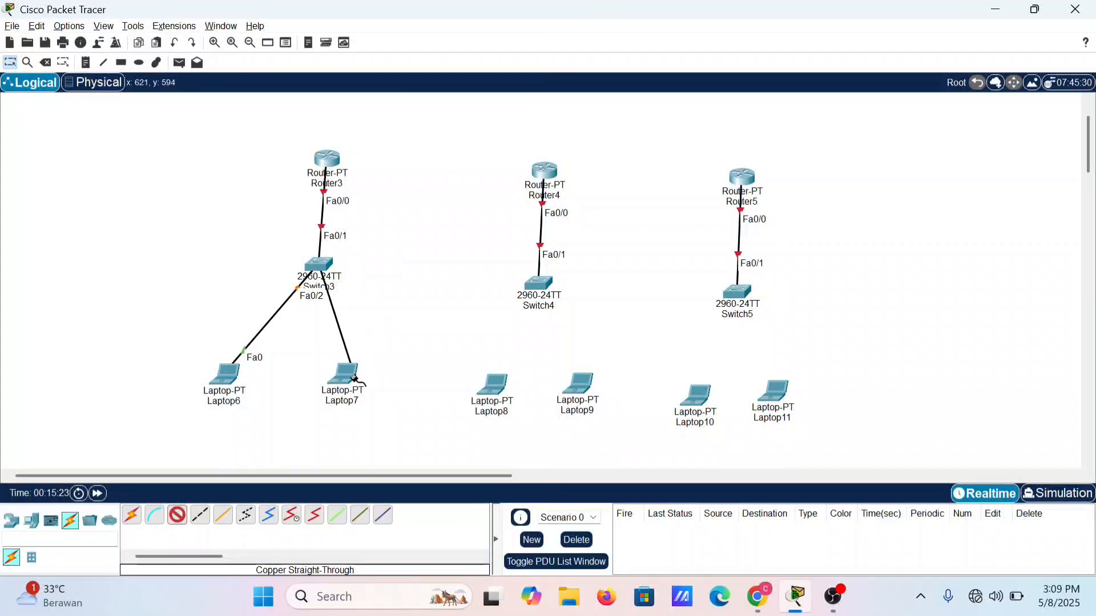
left_click(345, 383)
left_click(384, 442)
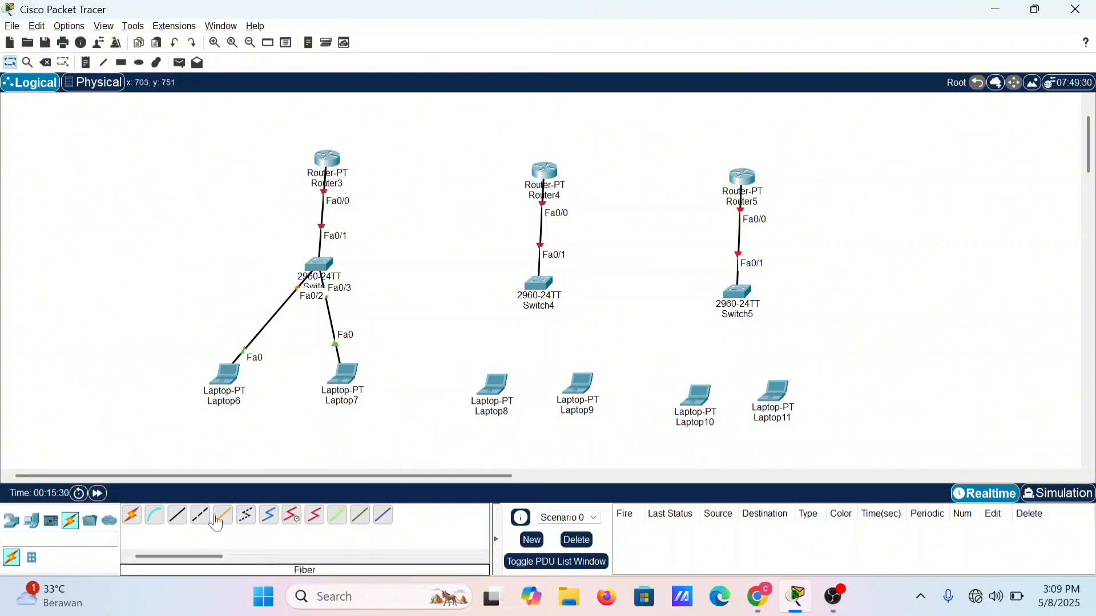
Step: Connect Switch4 FastEthernet0/2 to Laptop8 FastEthernet0 with a copper straight-through cable
left_click(178, 516)
left_click(536, 288)
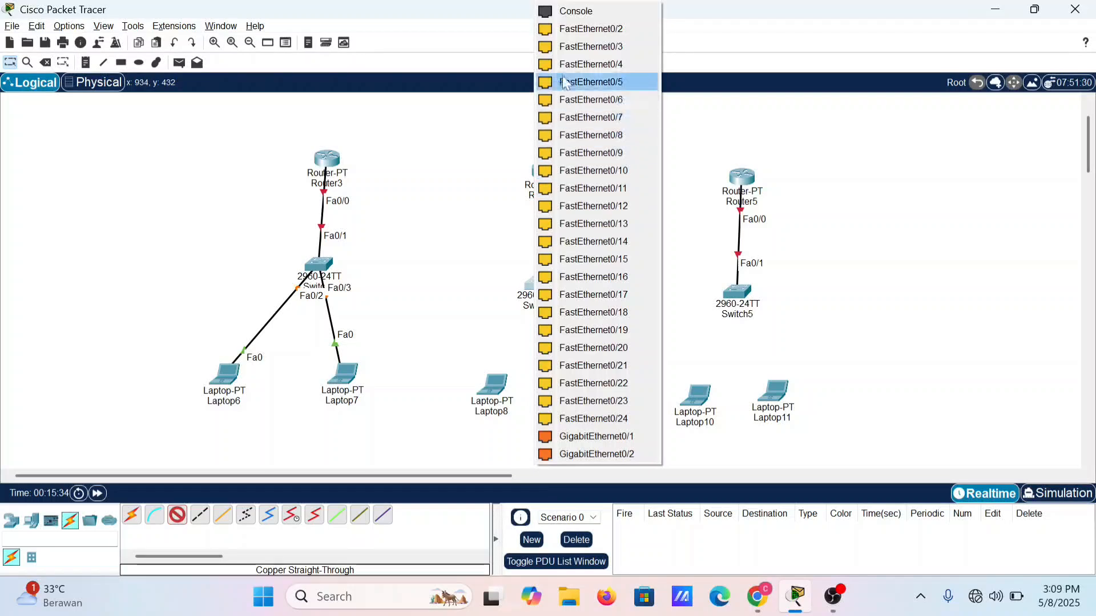
left_click(591, 29)
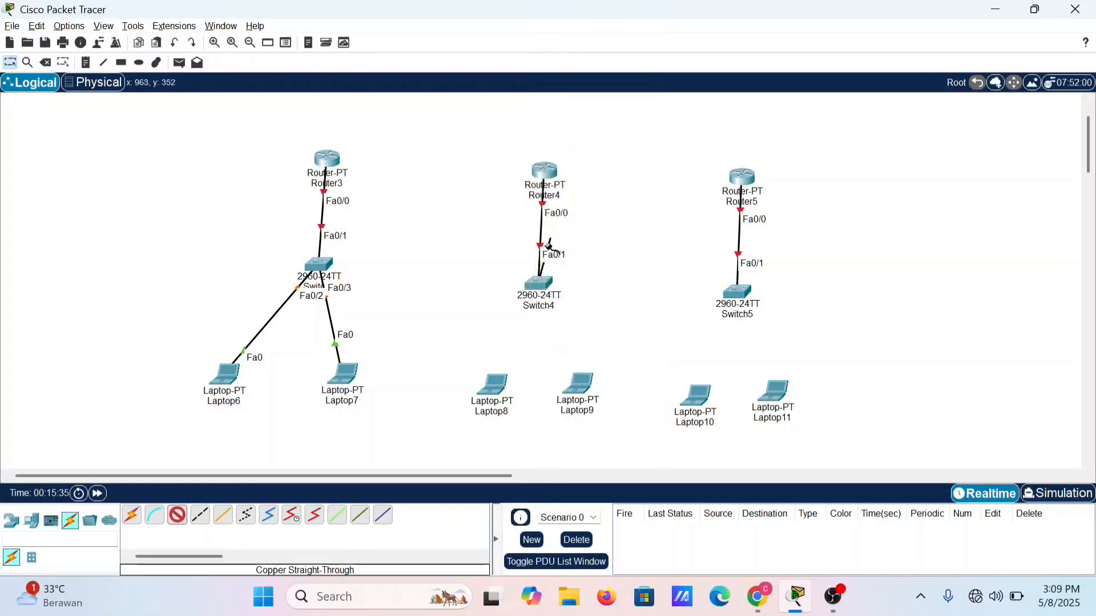
left_click(491, 392)
left_click(531, 453)
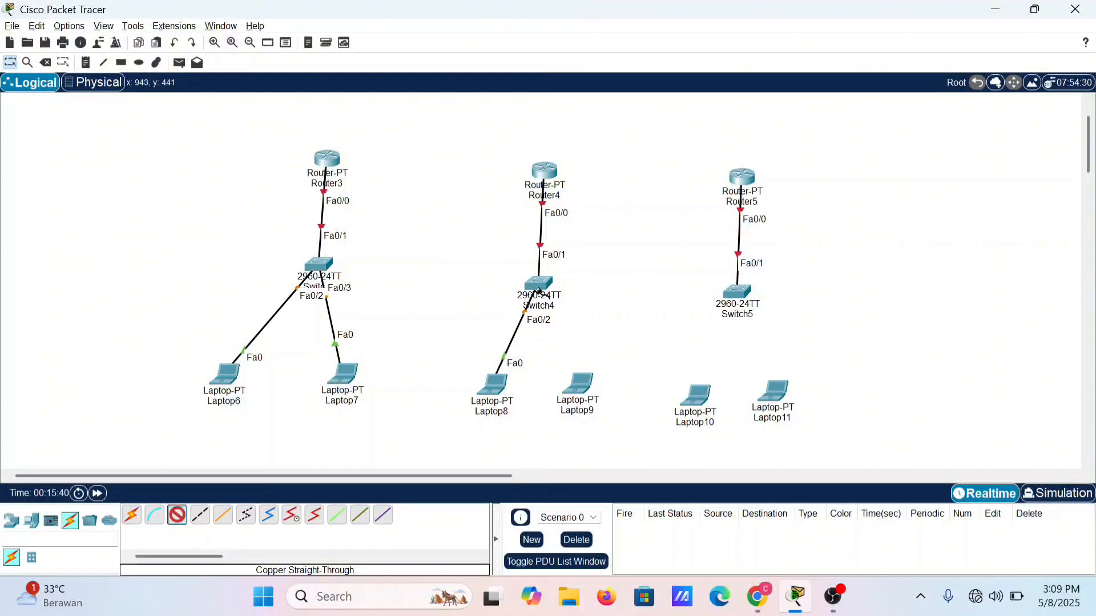
Step: Connect Switch4 FastEthernet0/3 to Laptop9 FastEthernet0 with a copper straight-through cable
left_click(539, 284)
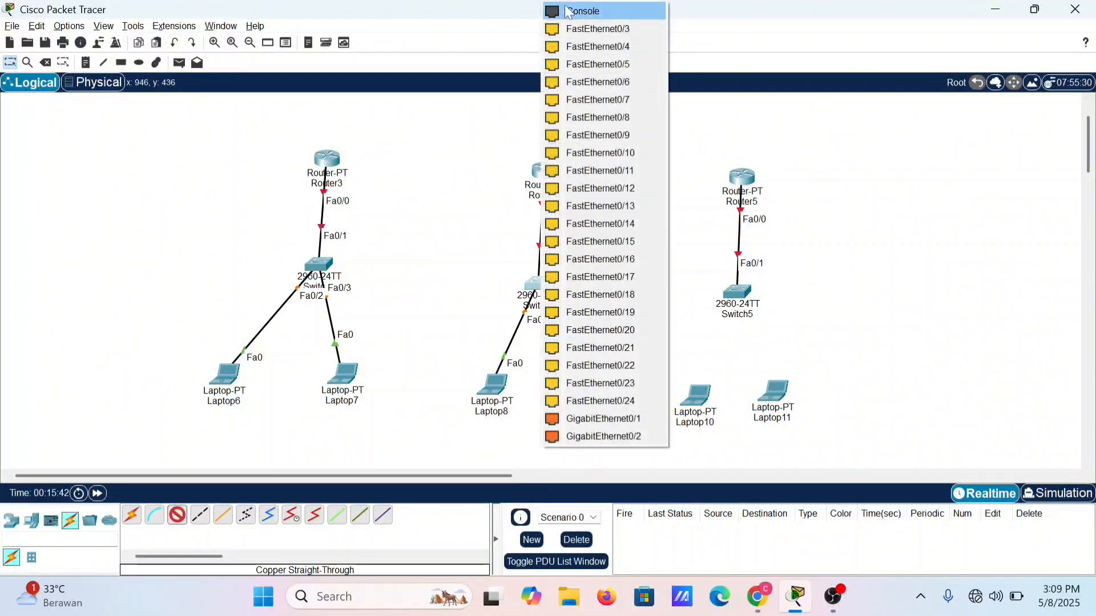
left_click(579, 29)
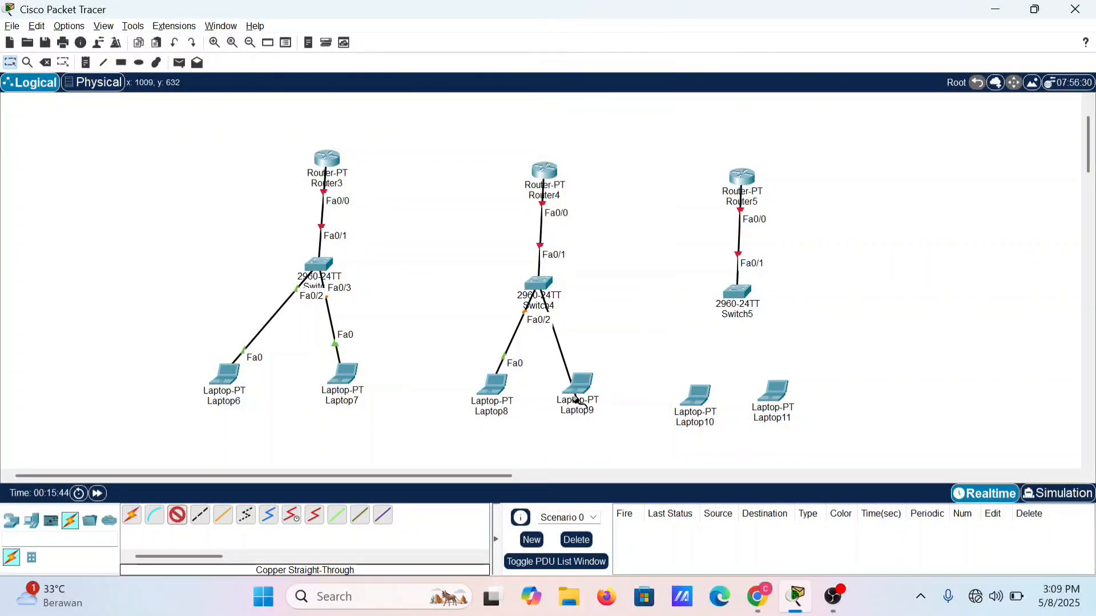
left_click(577, 400)
left_click(588, 457)
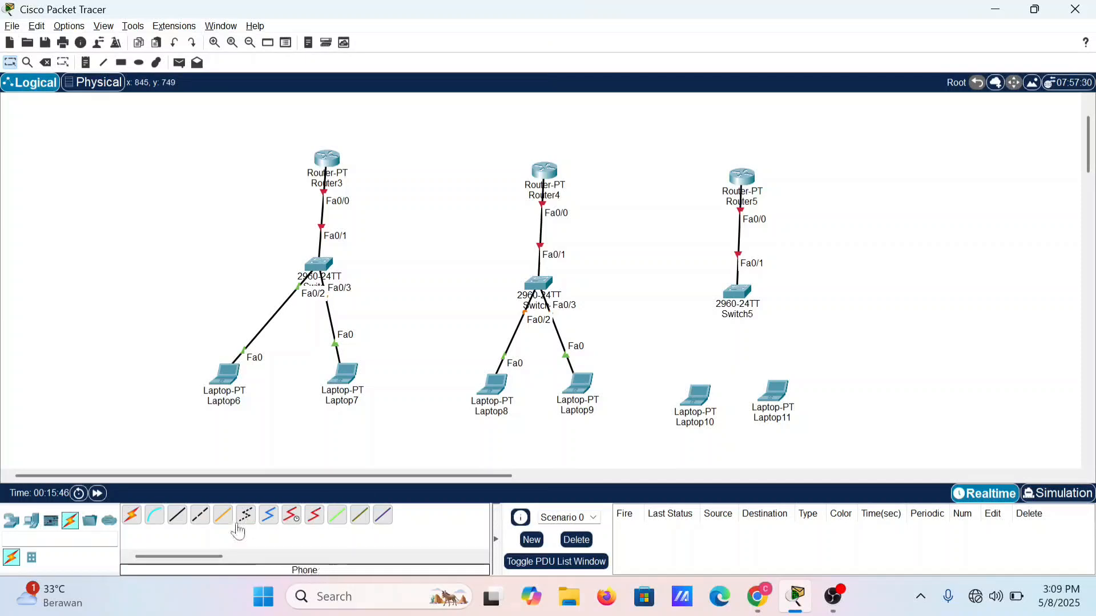
Step: Connect Switch5 FastEthernet0/2 to Laptop10 FastEthernet0 with a copper straight-through cable
left_click(178, 515)
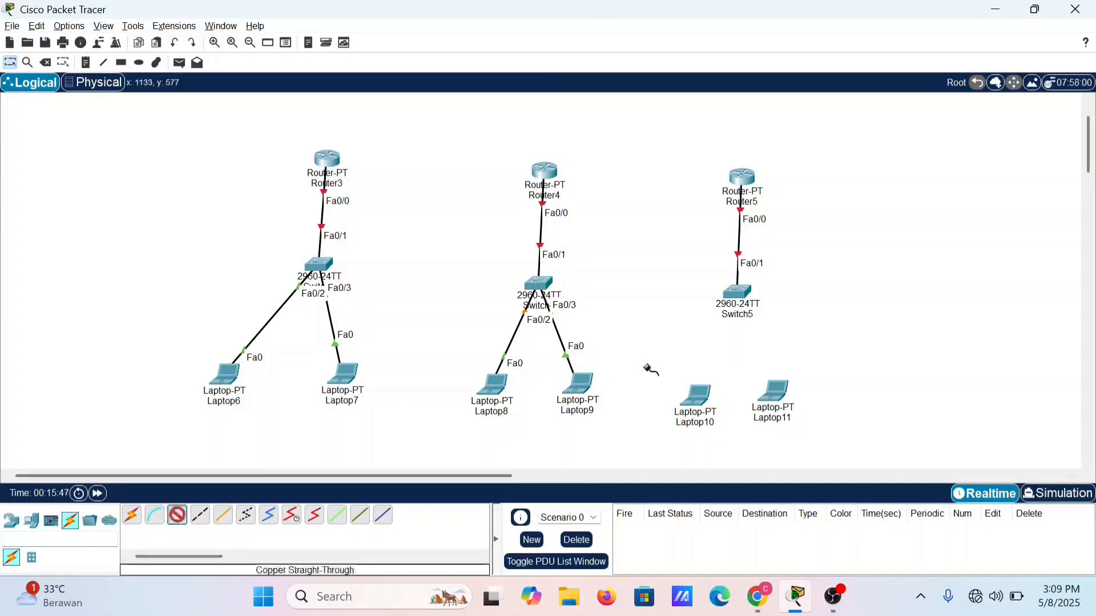
left_click(741, 294)
left_click(799, 47)
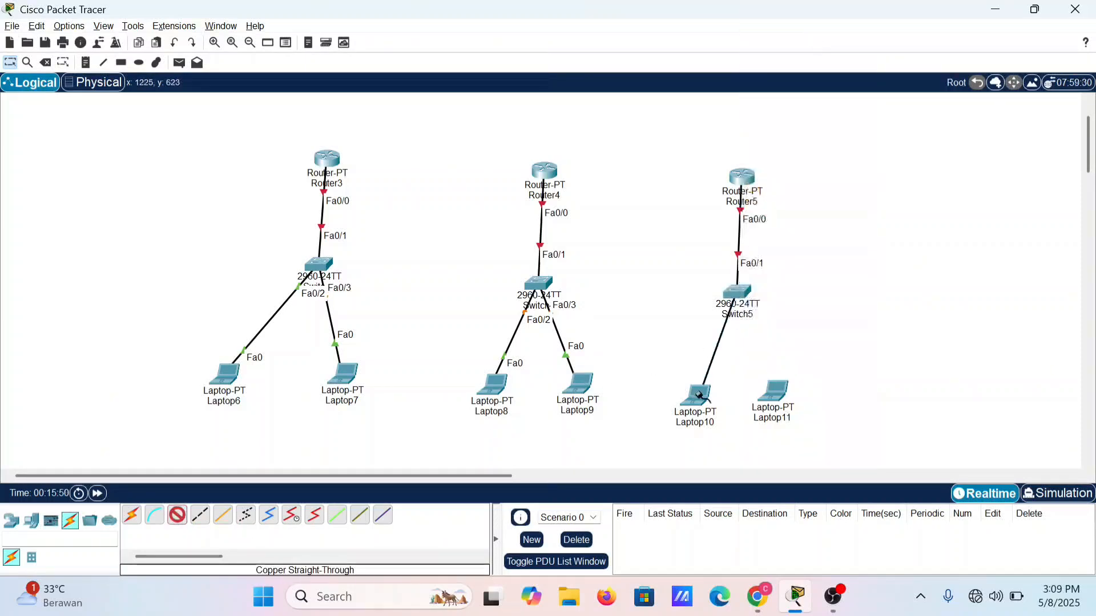
left_click(700, 394)
left_click(734, 454)
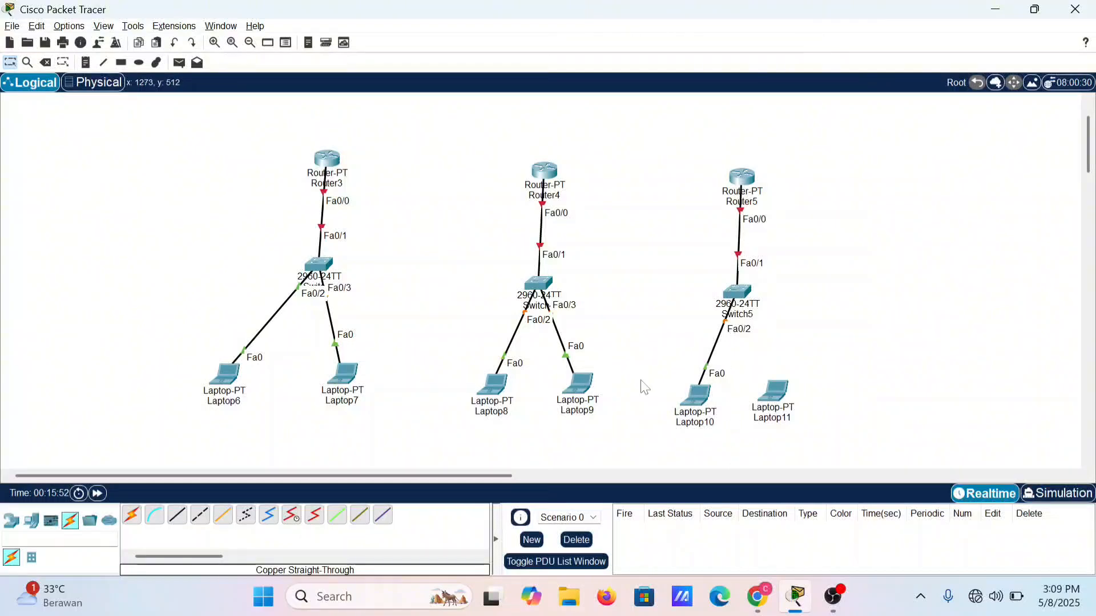
Step: Connect Switch5 FastEthernet0/3 to Laptop11 FastEthernet0 with a copper straight-through cable
left_click(178, 515)
left_click(732, 291)
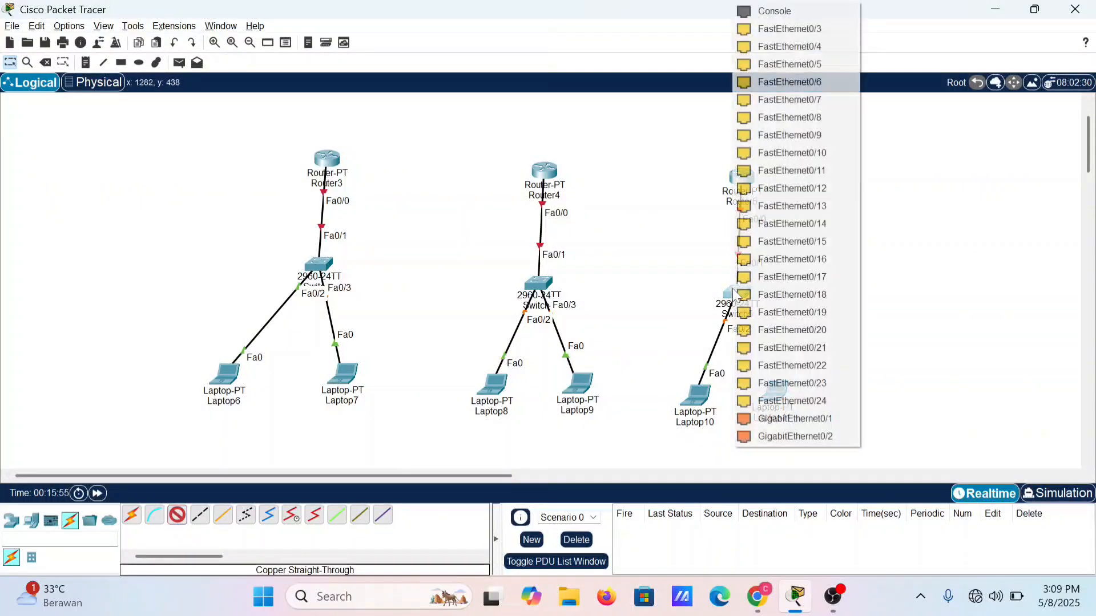
left_click(754, 35)
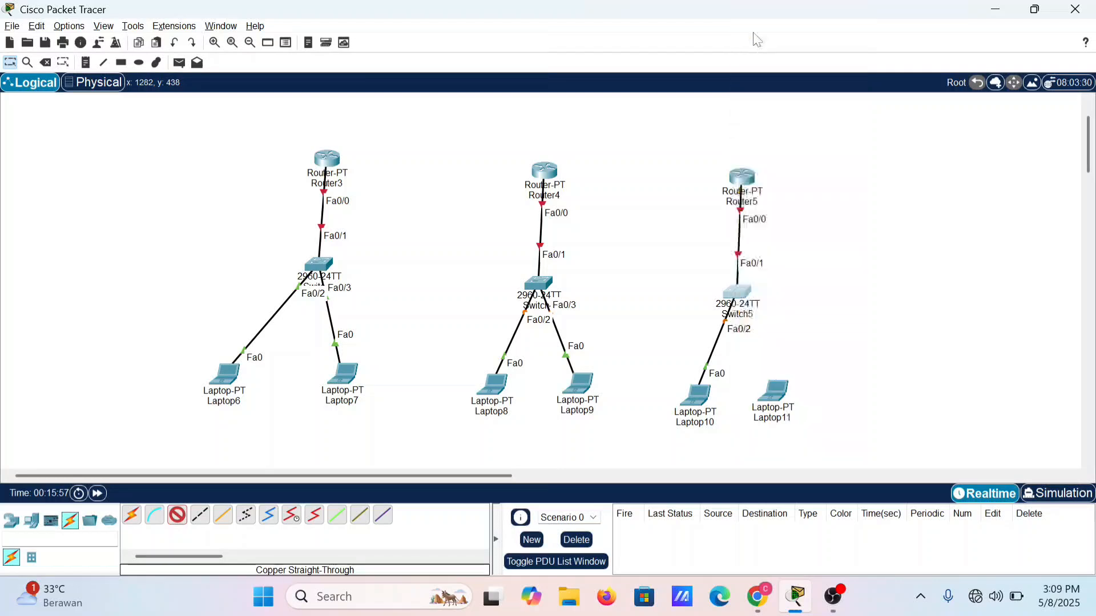
left_click(771, 396)
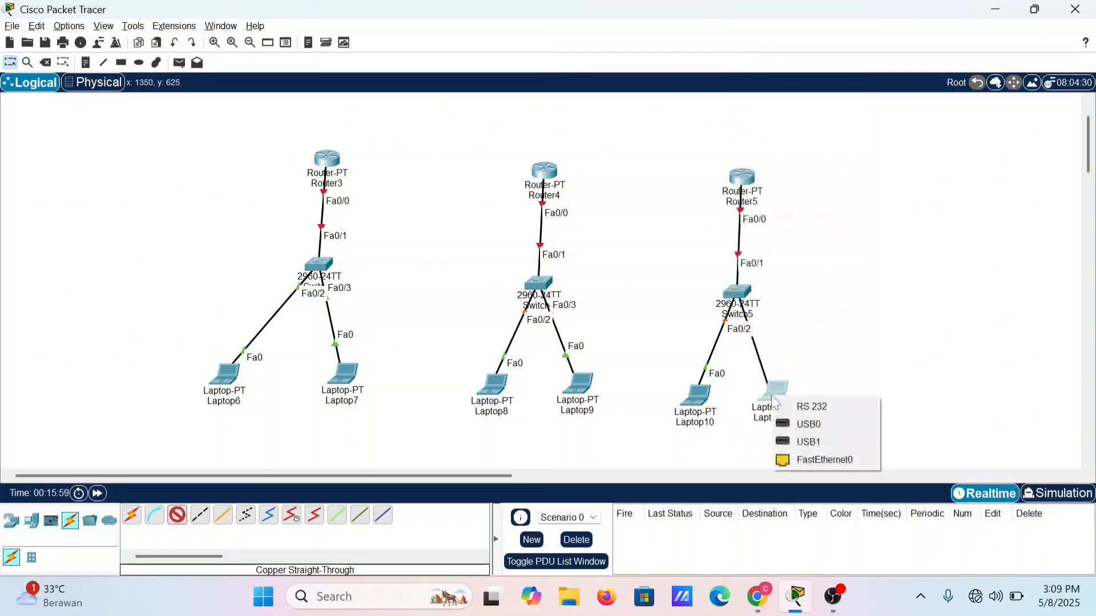
left_click(802, 457)
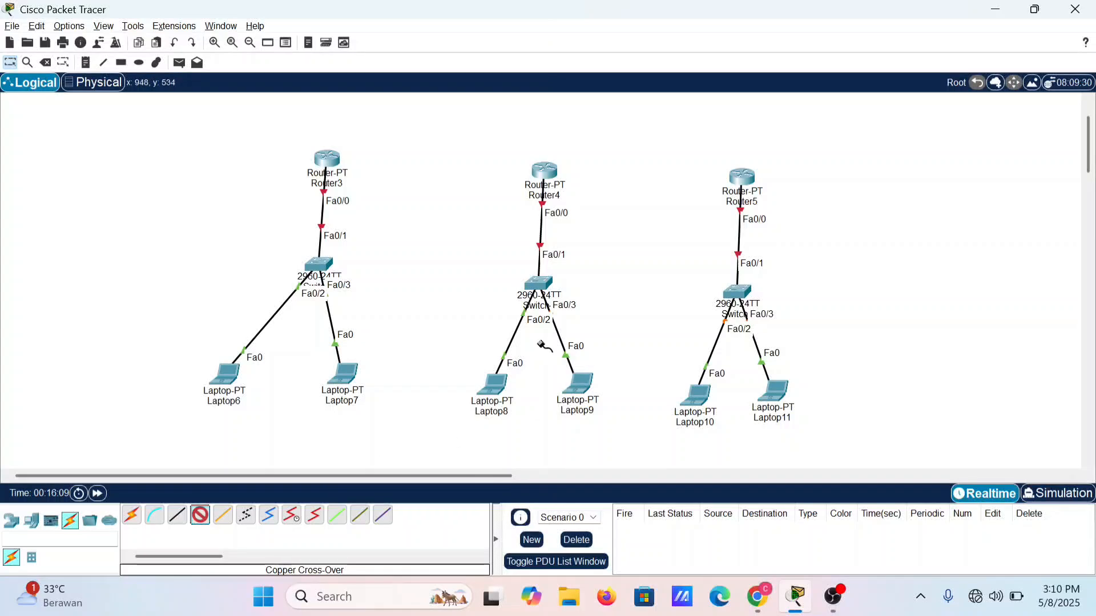
left_click(545, 171)
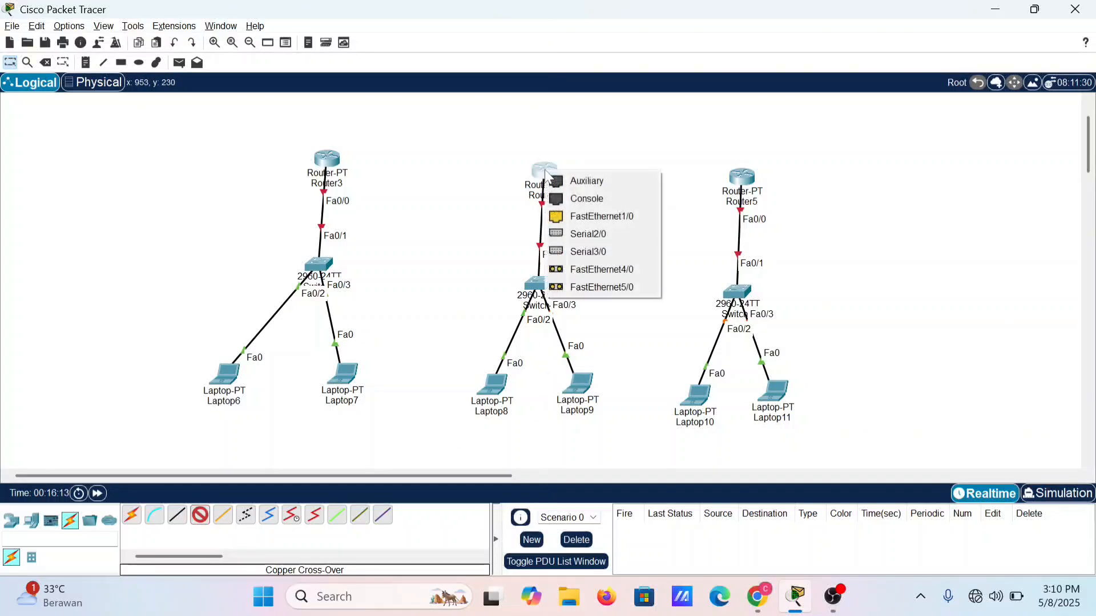
left_click(538, 170)
left_click(538, 170)
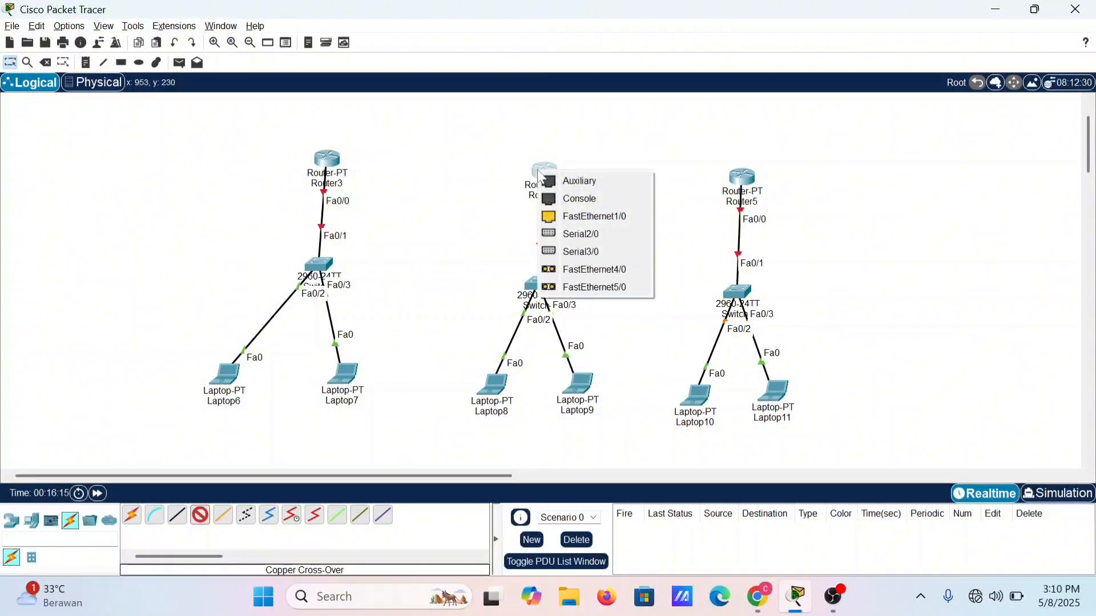
left_click(538, 170)
left_click(538, 170)
left_click(546, 155)
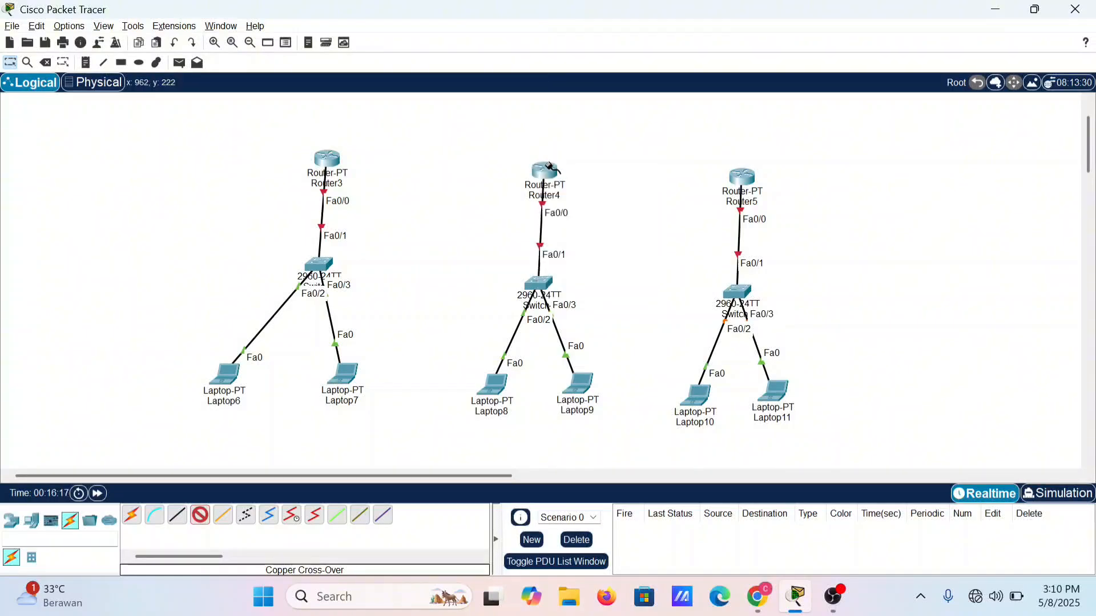
left_click(11, 63)
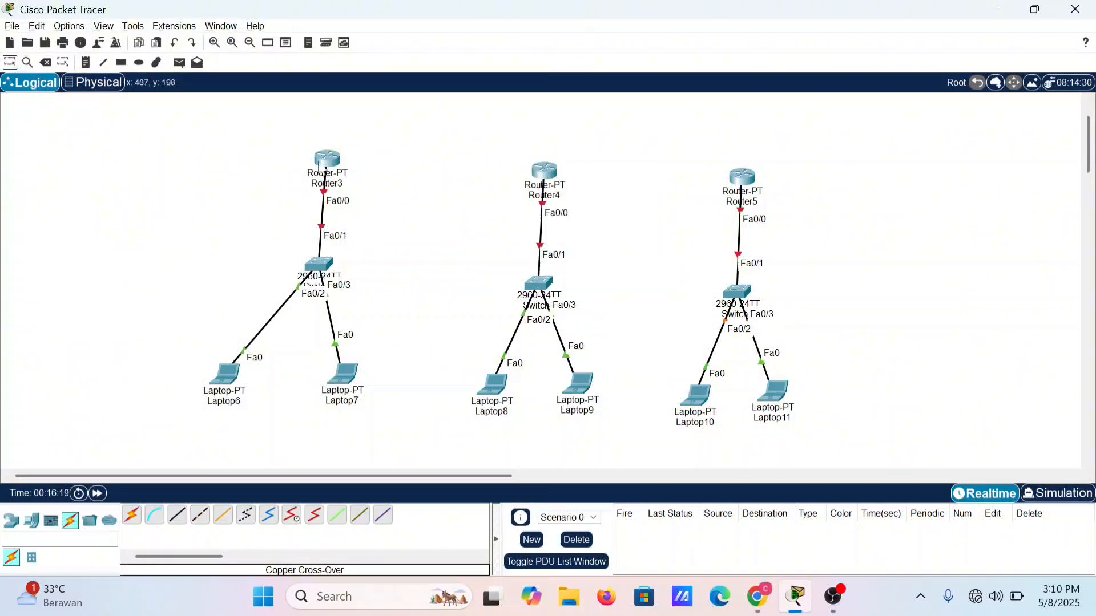
Step: Install a PT-ROUTER-NM-1CFE module in Router4's empty slot next to the existing modules and close the device window
left_click(543, 174)
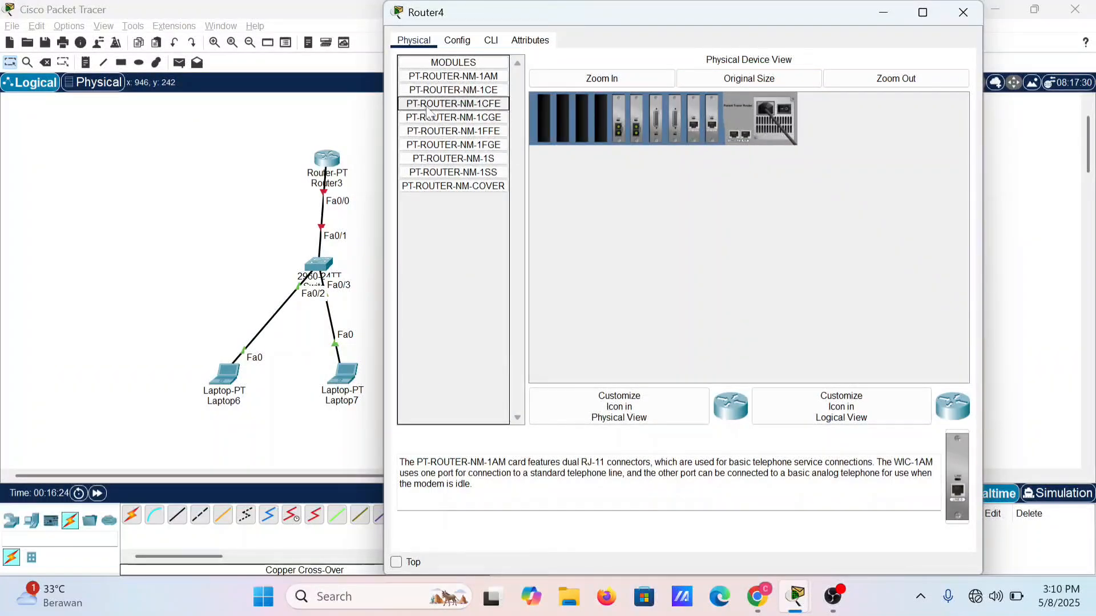
left_click_drag(428, 113, 601, 122)
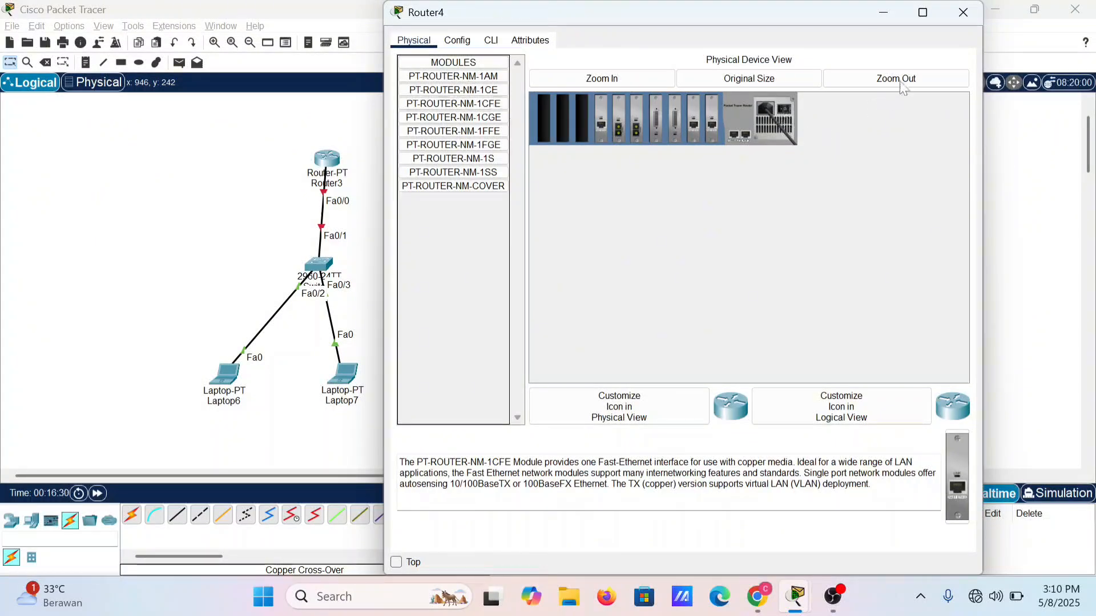
left_click(963, 13)
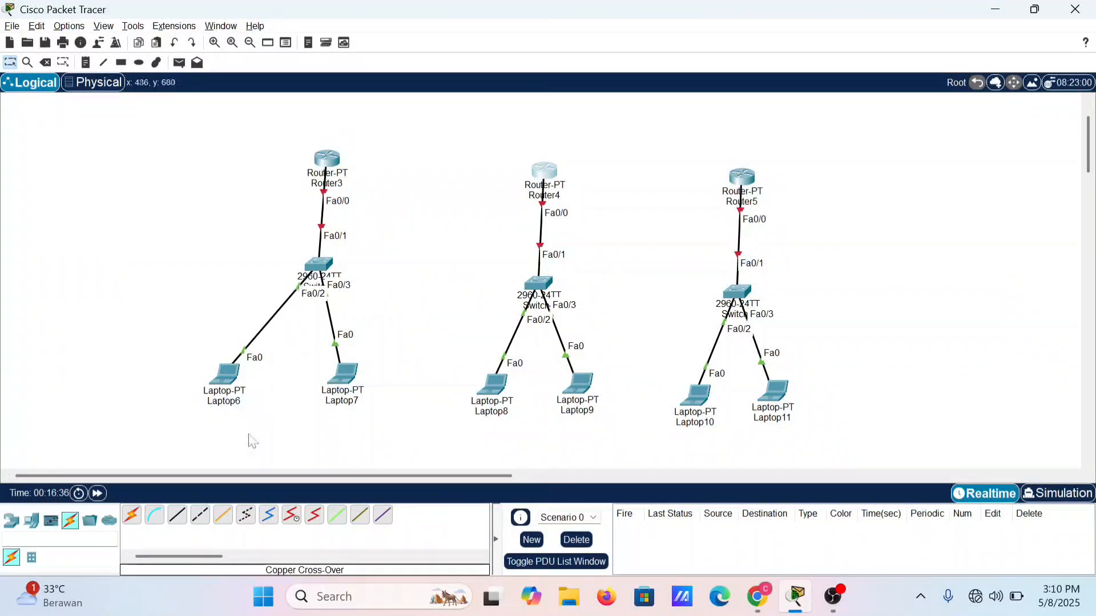
Step: Connect Router3 FastEthernet1/0 to Router4 FastEthernet6/0 with a copper cross-over cable and move Router4 level with Router3
left_click(200, 516)
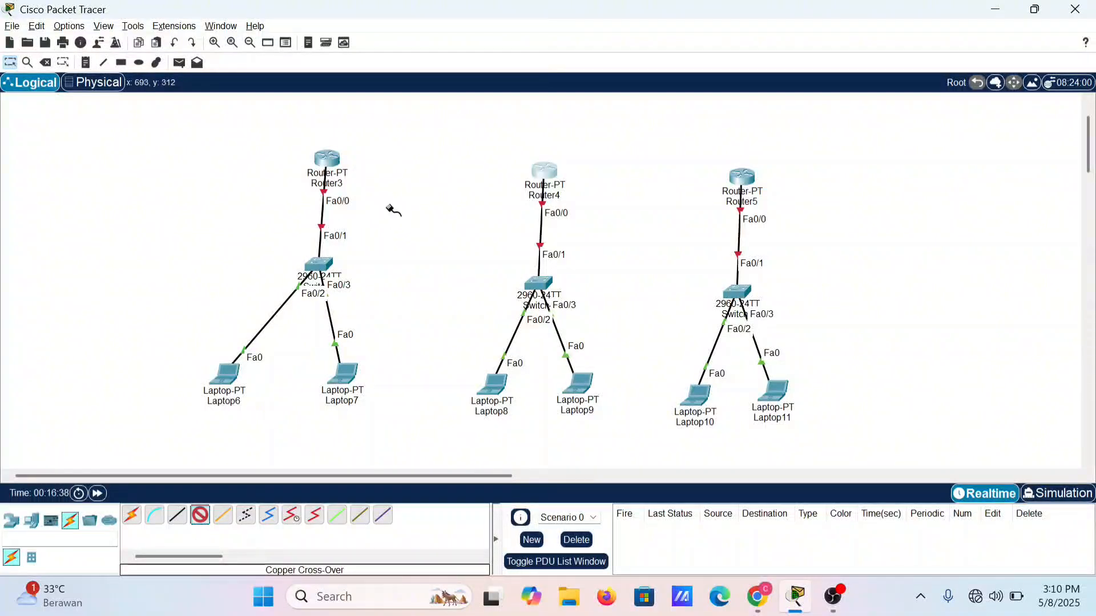
left_click(332, 163)
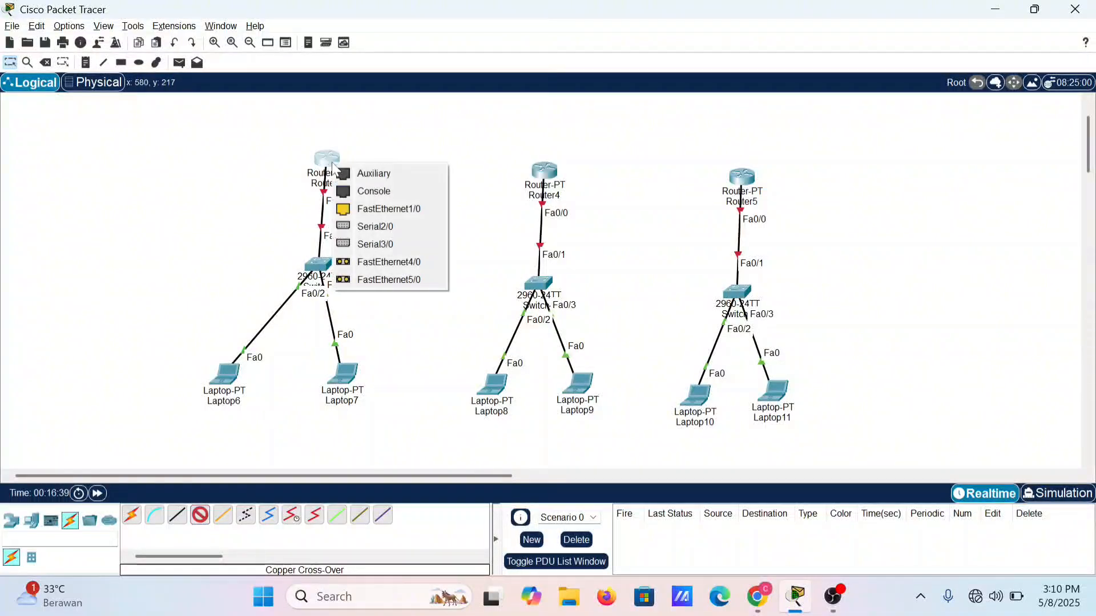
left_click(374, 209)
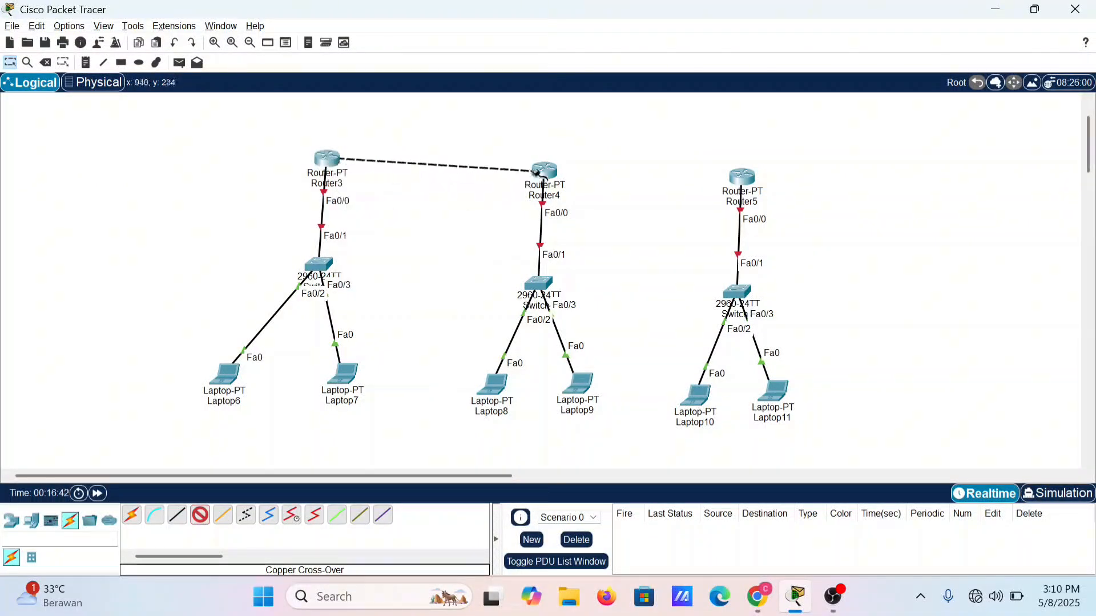
left_click(538, 171)
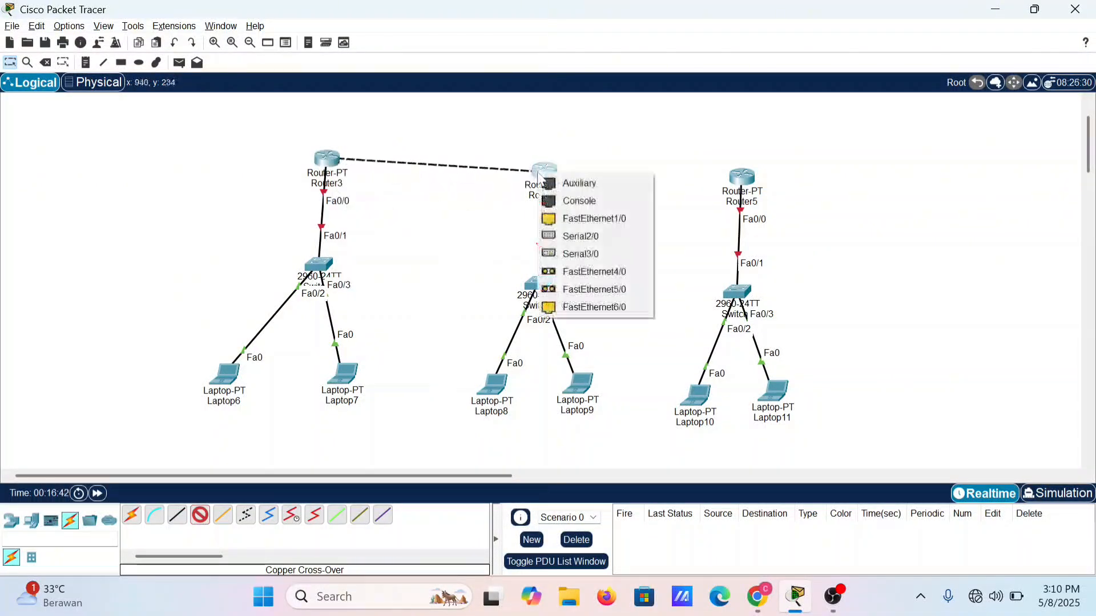
left_click(594, 306)
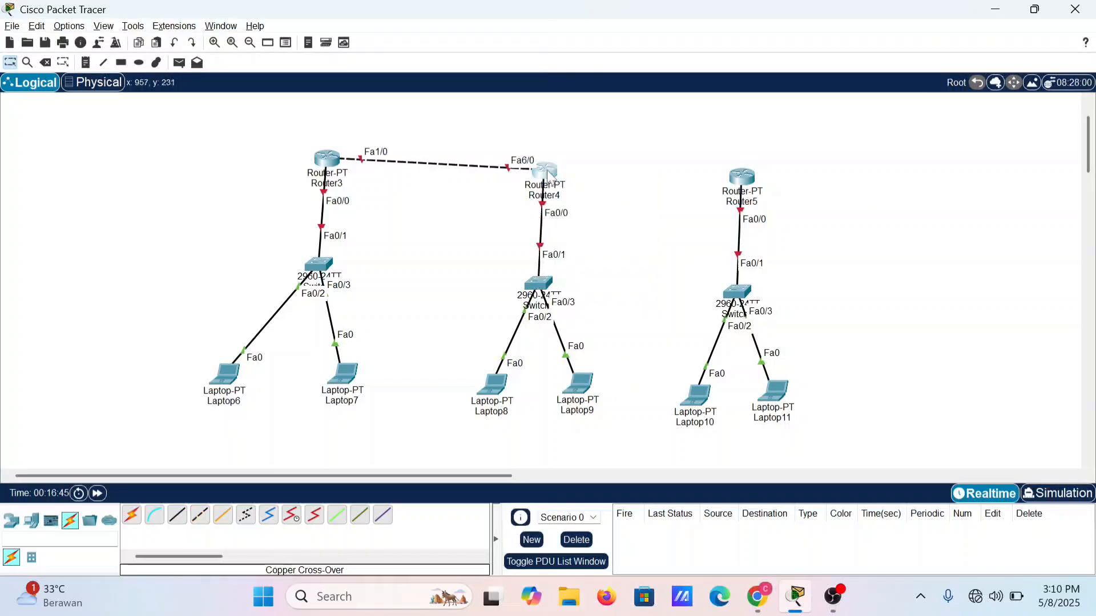
left_click_drag(549, 176, 541, 163)
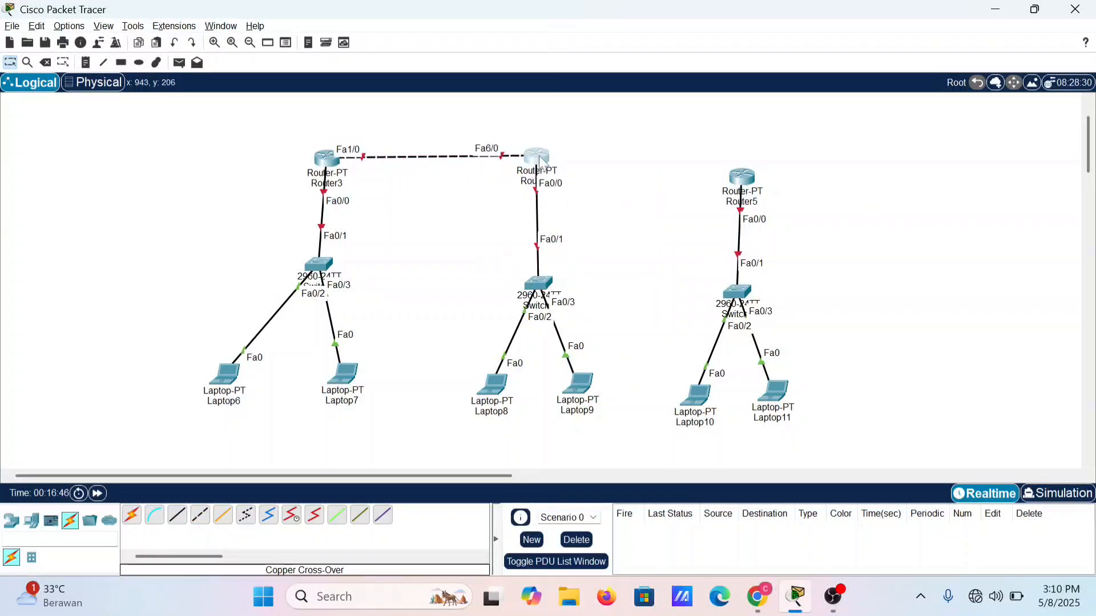
Step: Connect Router4 FastEthernet1/0 to Router5 FastEthernet1/0 with a copper cross-over cable and move Router5 level with Router4
left_click(200, 515)
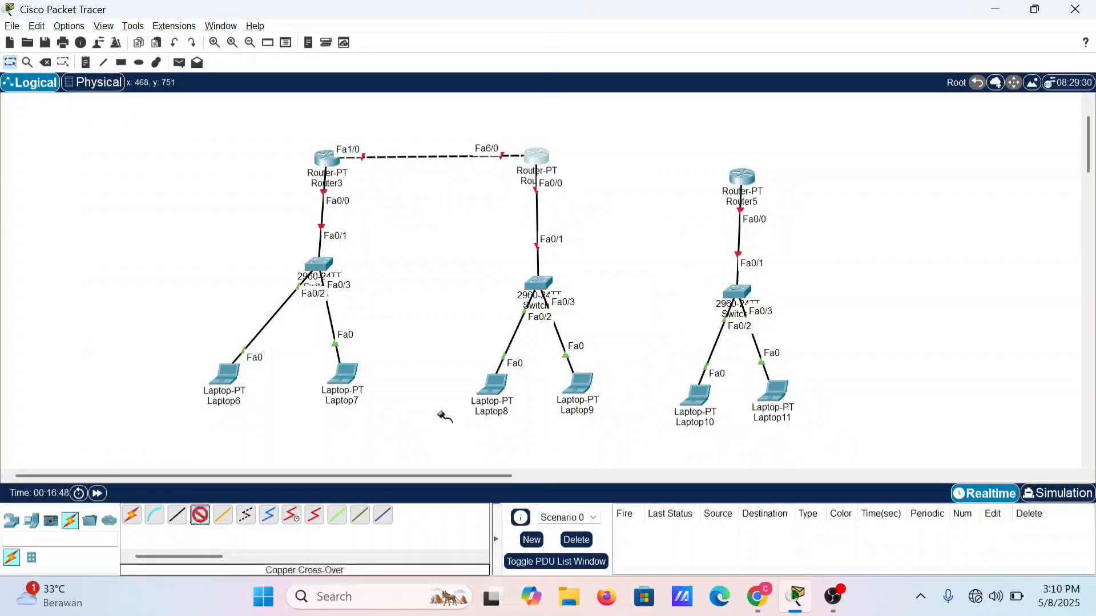
left_click(543, 161)
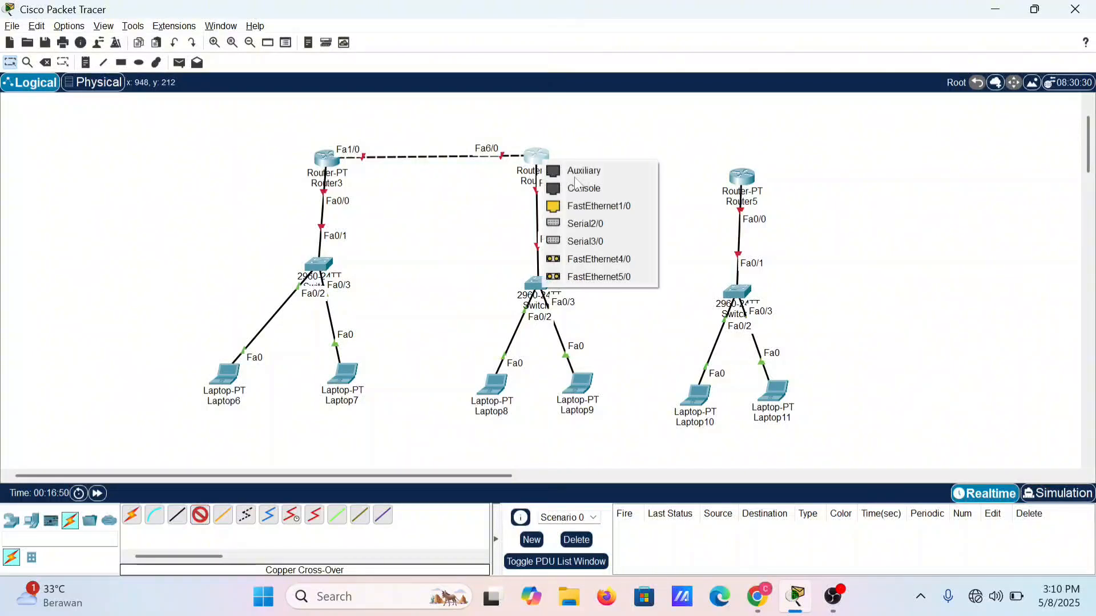
left_click(594, 206)
left_click(740, 178)
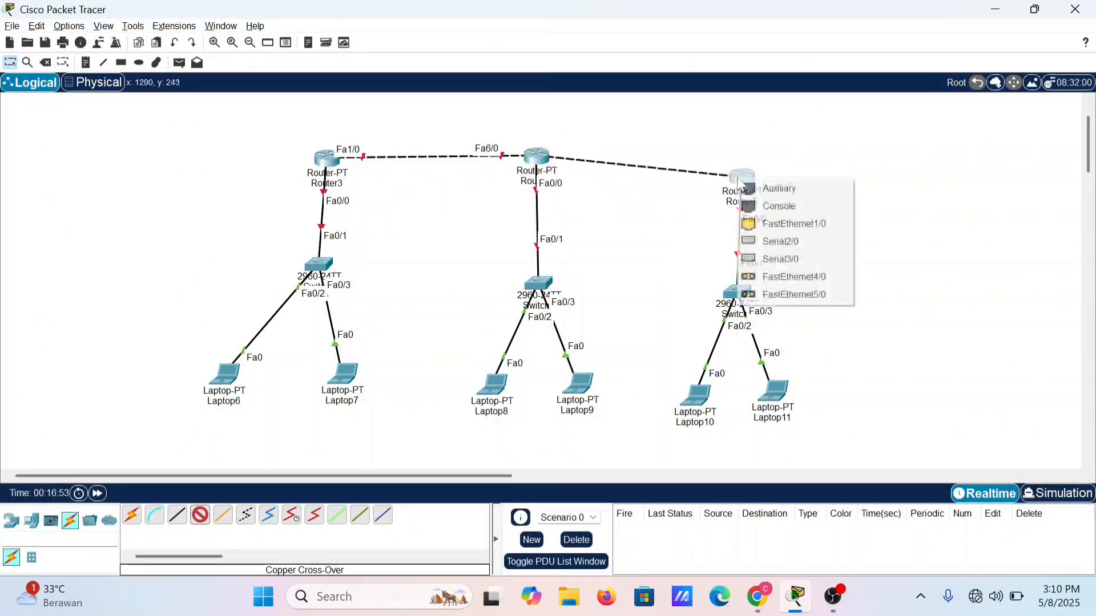
left_click(765, 223)
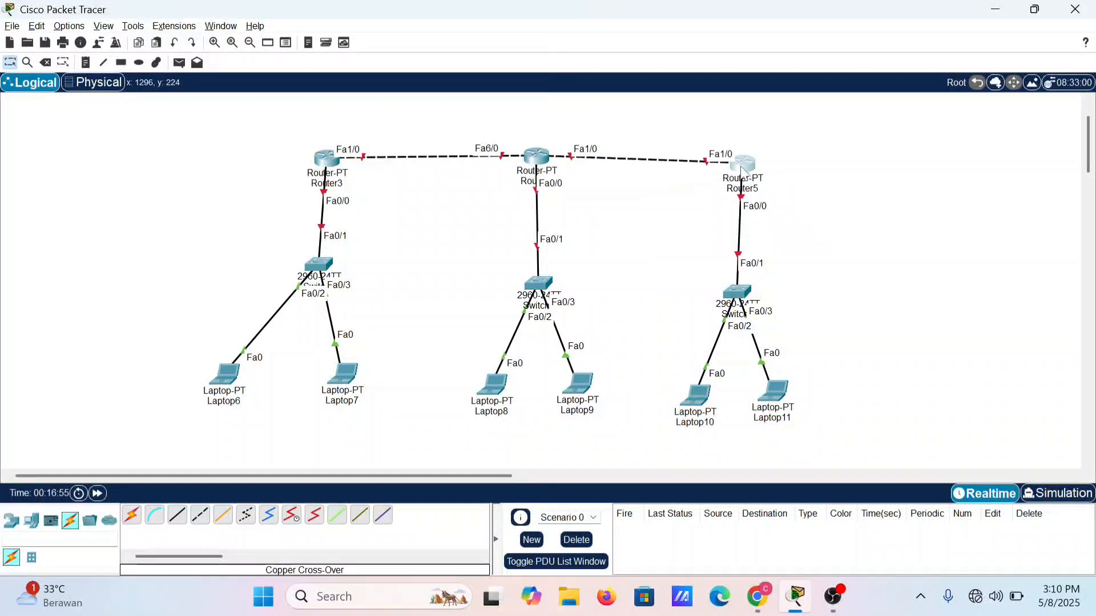
left_click_drag(741, 163, 741, 161)
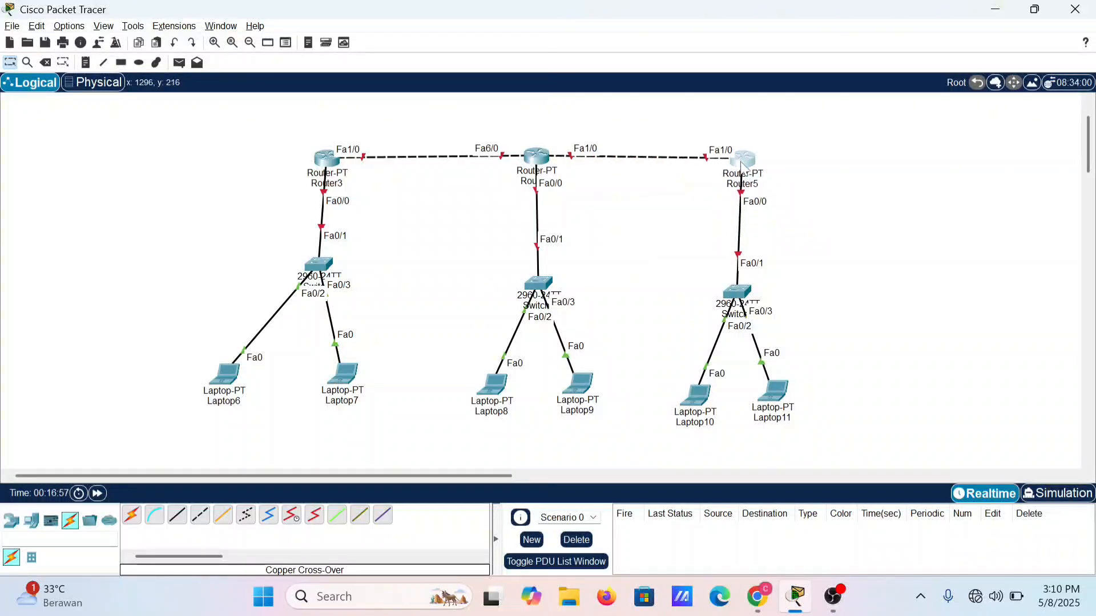
Step: Place a text note reading 172.10.10.1/24 above Router3
mouse_move(728, 194)
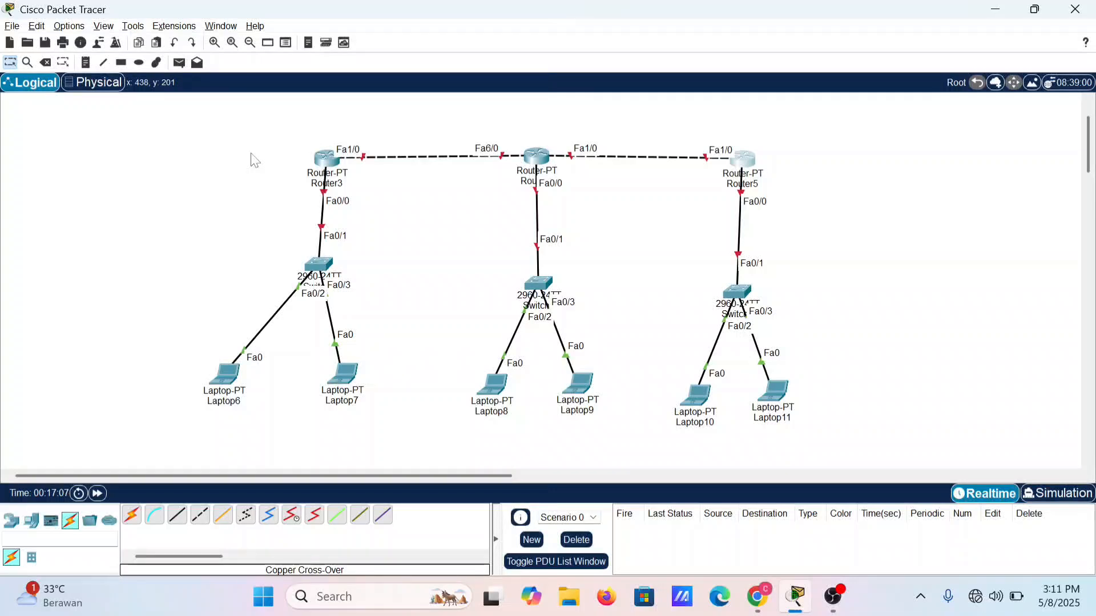
left_click(85, 63)
left_click(289, 130)
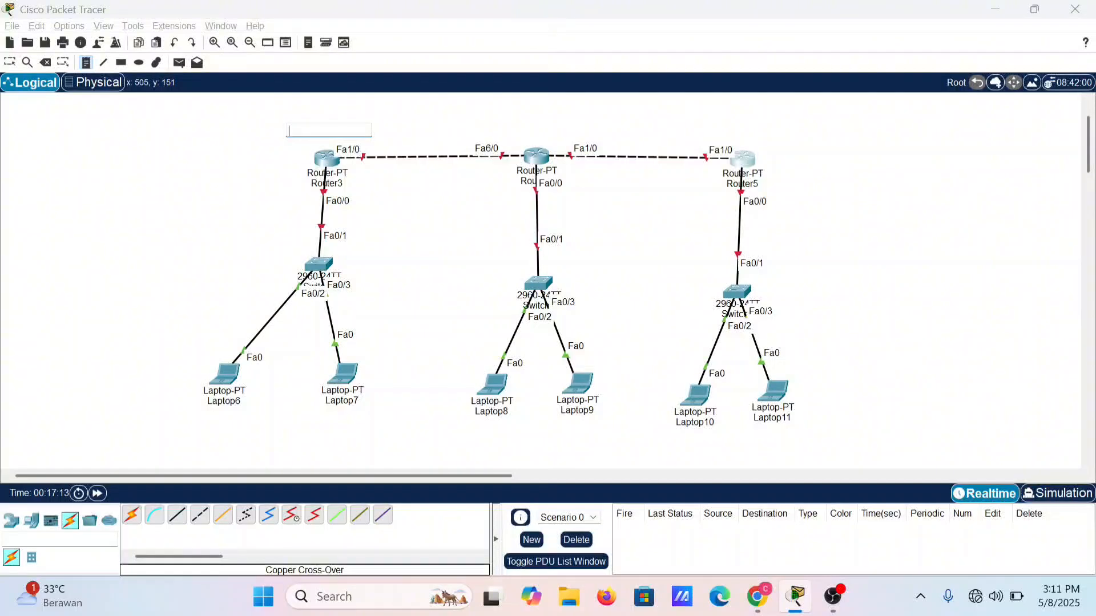
type("172")
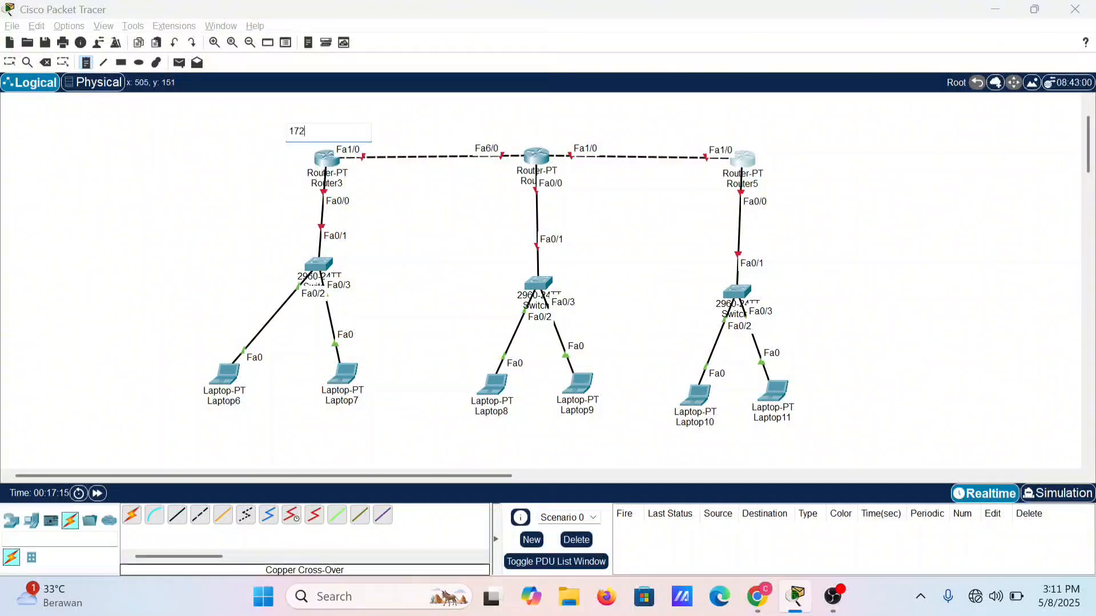
type(".10.10.1/24")
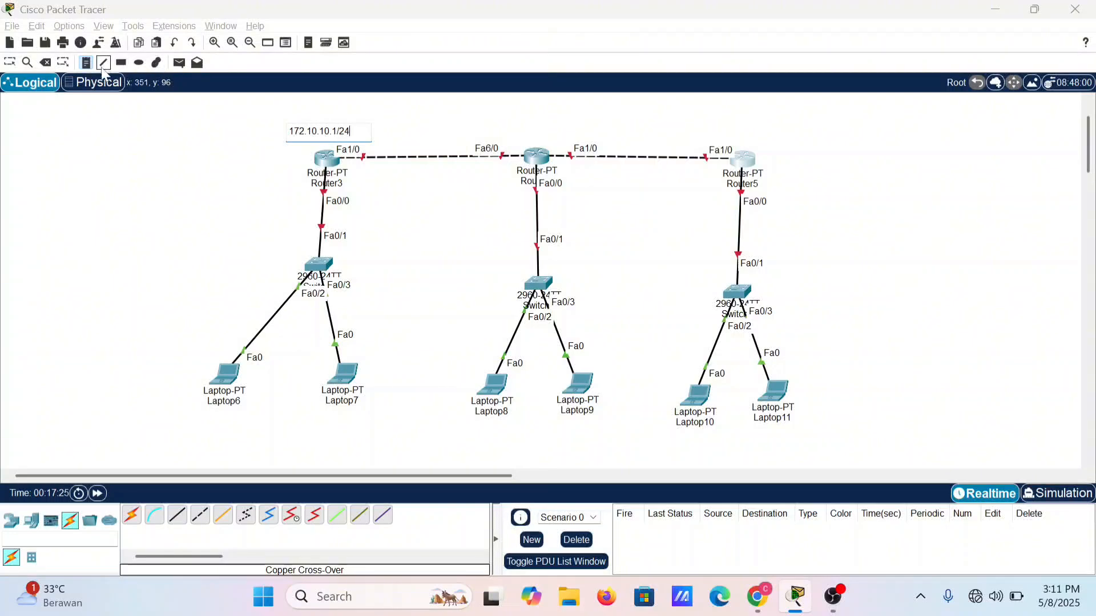
Step: Place a text note reading 172.10.10.2/24 above Router4
left_click(526, 132)
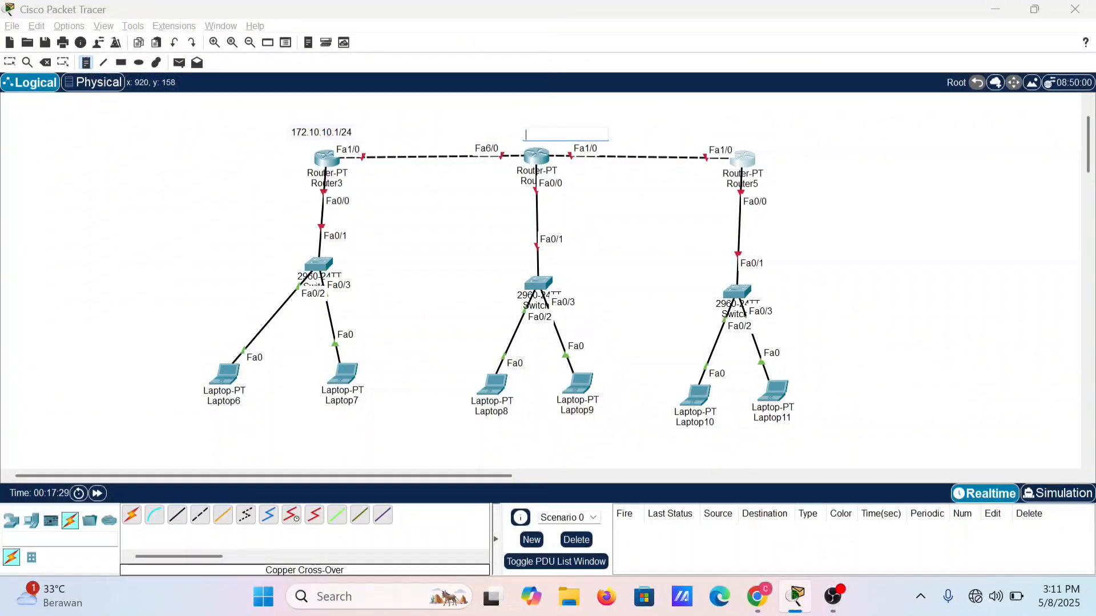
type("172")
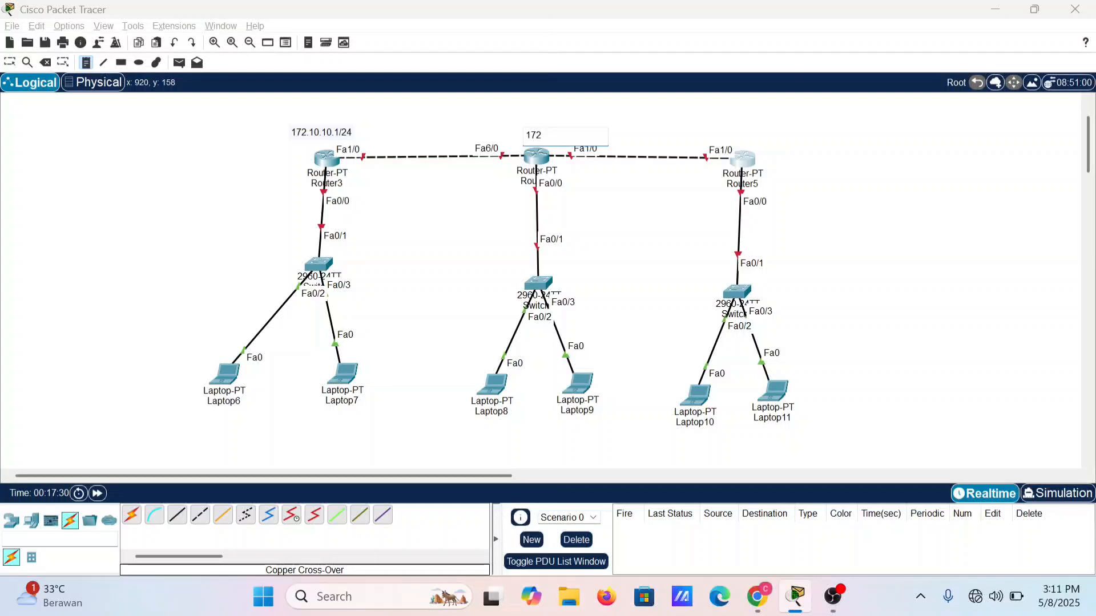
type(".10.10.2/24")
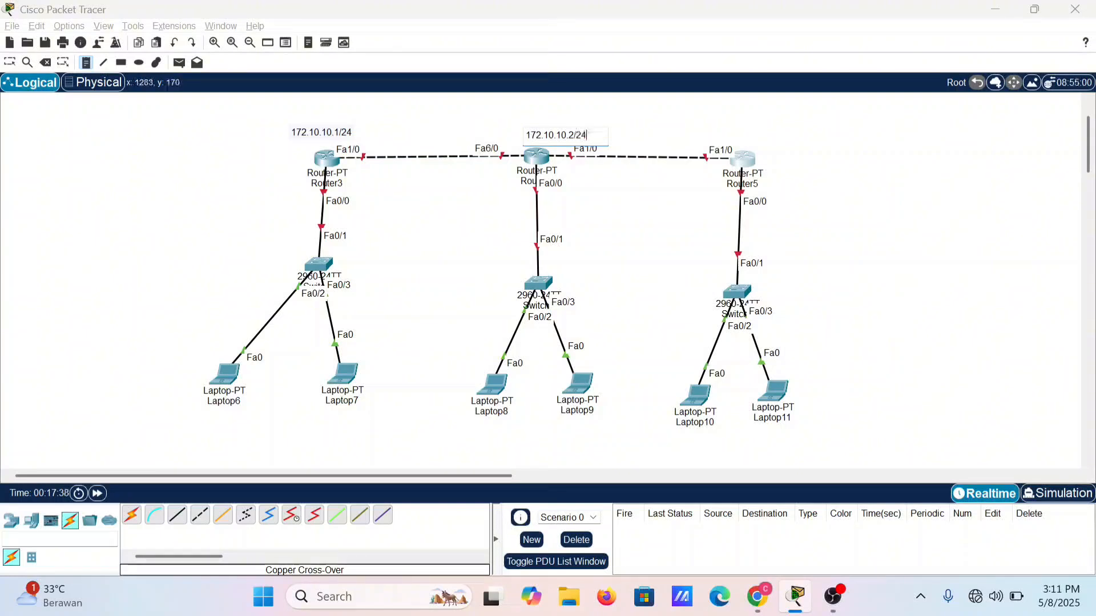
Step: Place a text note reading 10.10.10.2/24 above Router5
left_click(731, 133)
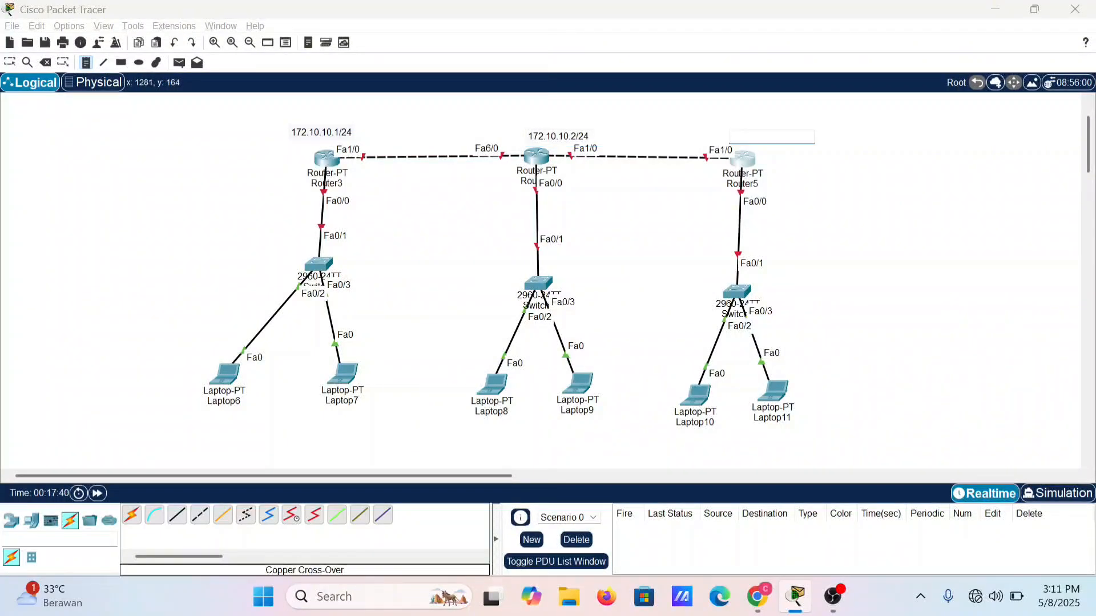
type("10")
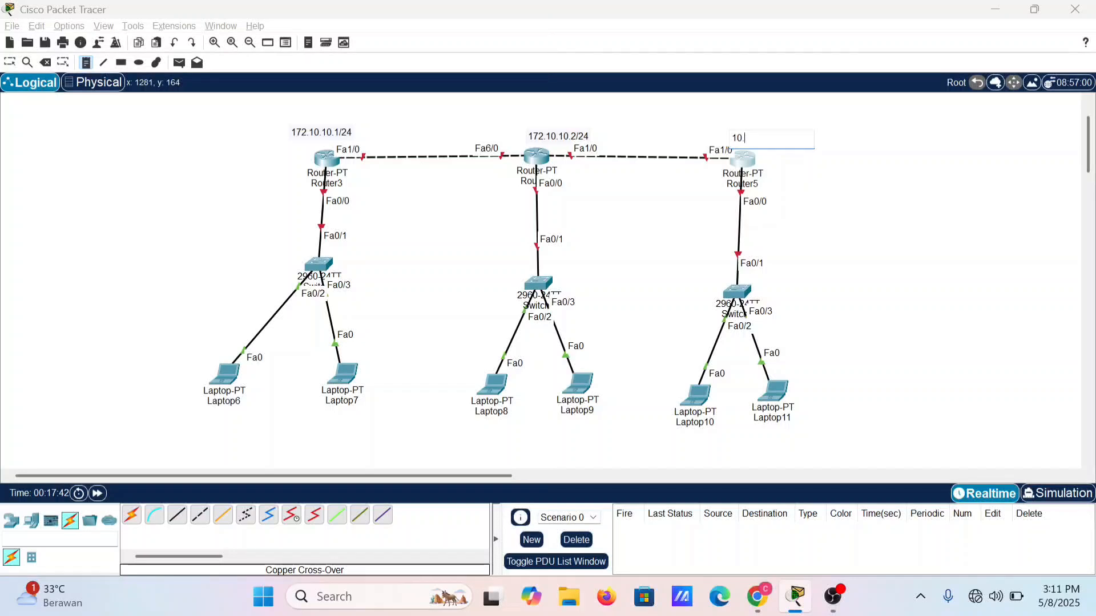
type(".10.10.2/24")
Step: Place a text note reading 192.168.10.1/24 beside the switch under Router3
left_click(383, 278)
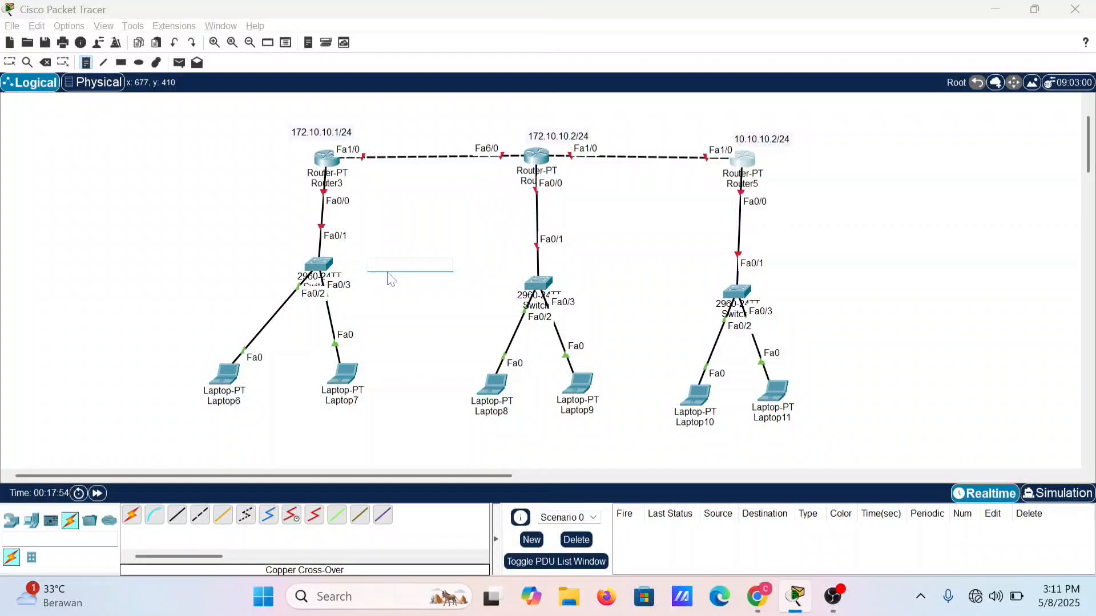
type("192.168.10.1/24")
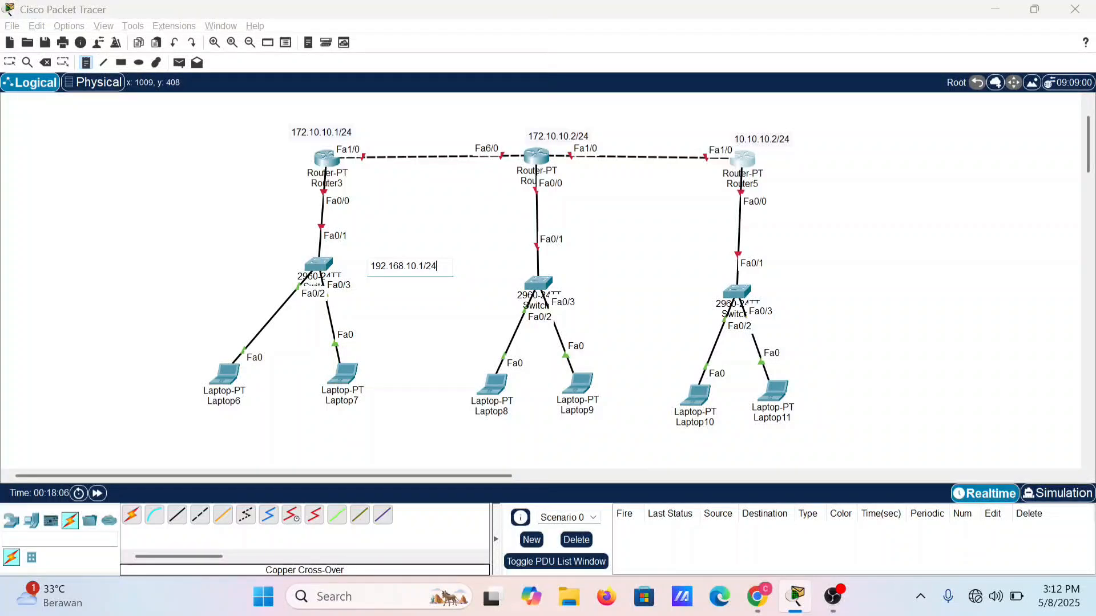
Step: Place a text note reading 192.168.20.1/24 beside the switch under Router4
left_click(575, 272)
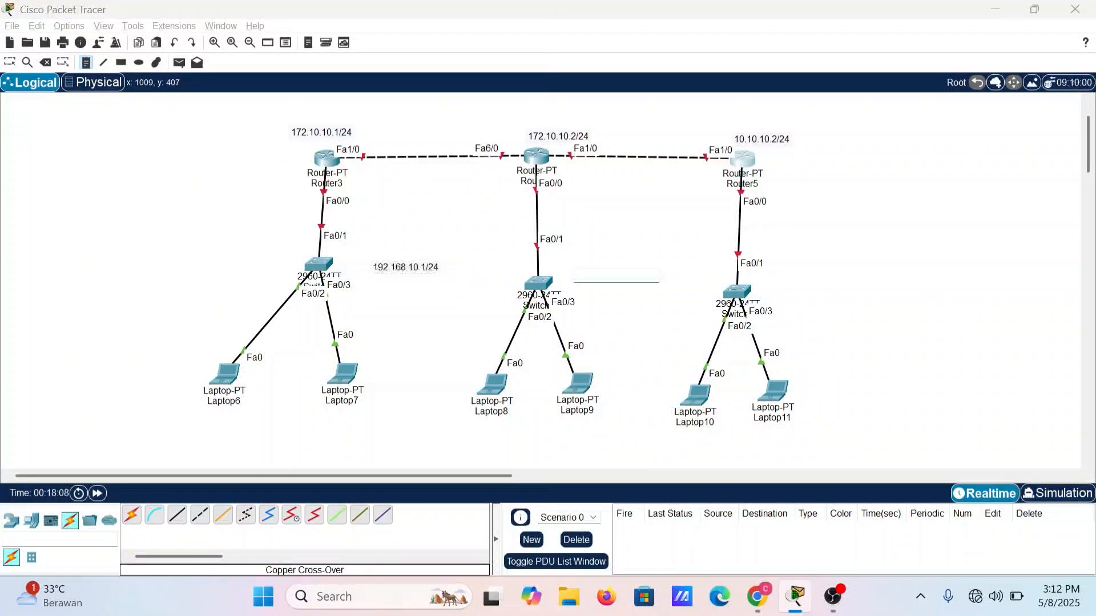
type("192")
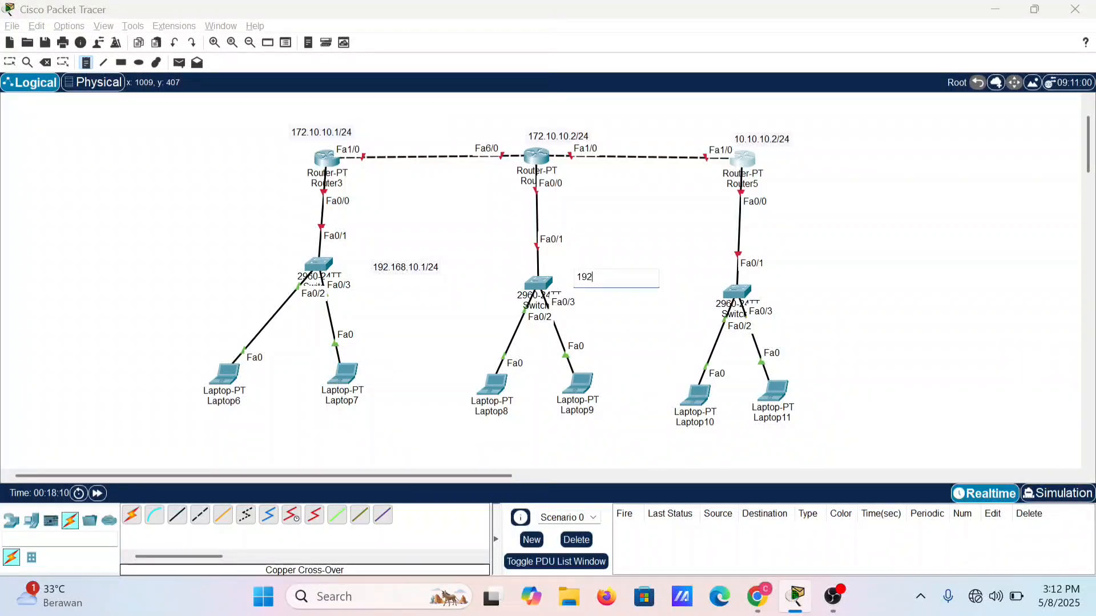
type(".168")
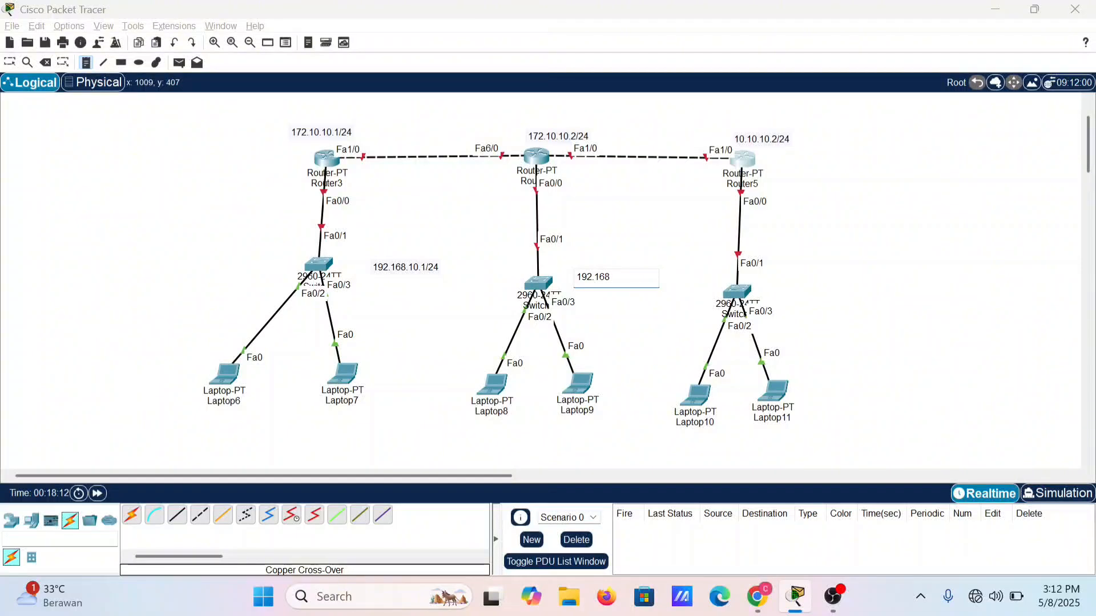
type(".20.1/24")
Step: Place a text note reading 192.168.30.1/24 beside the switch under Router5
left_click(801, 286)
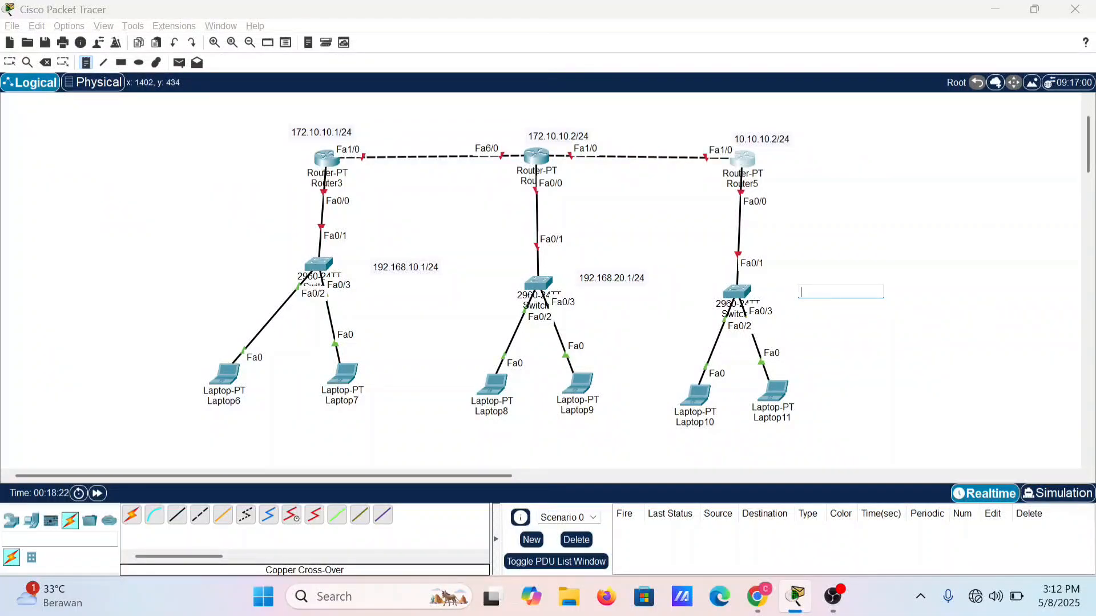
type("192.168.")
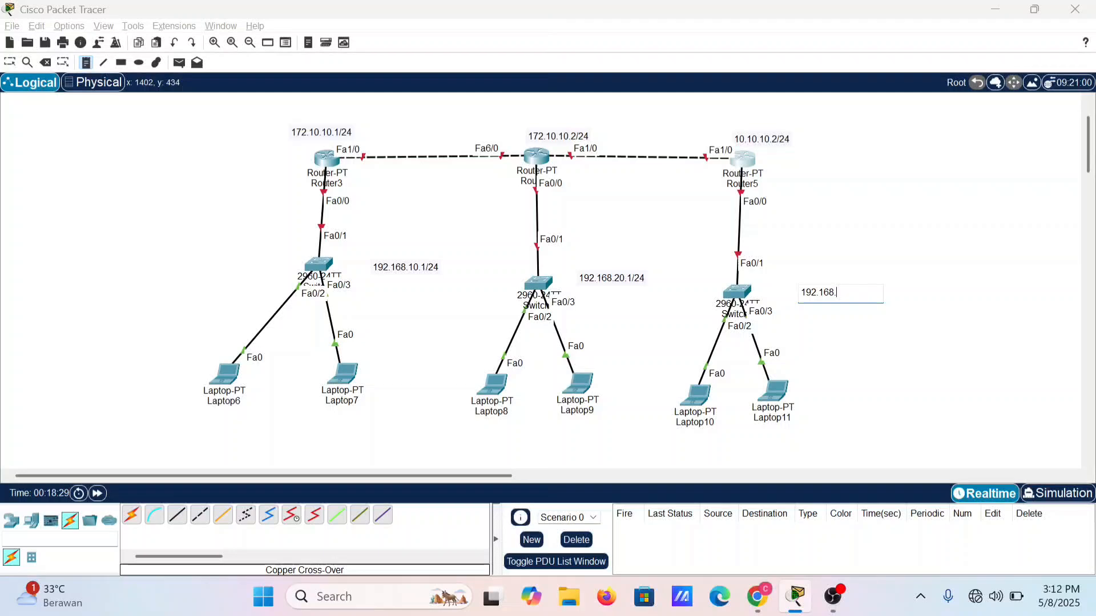
type("30.1/24")
Step: Place a text note reading 192.168.10.2/24 below Laptop6
left_click(183, 416)
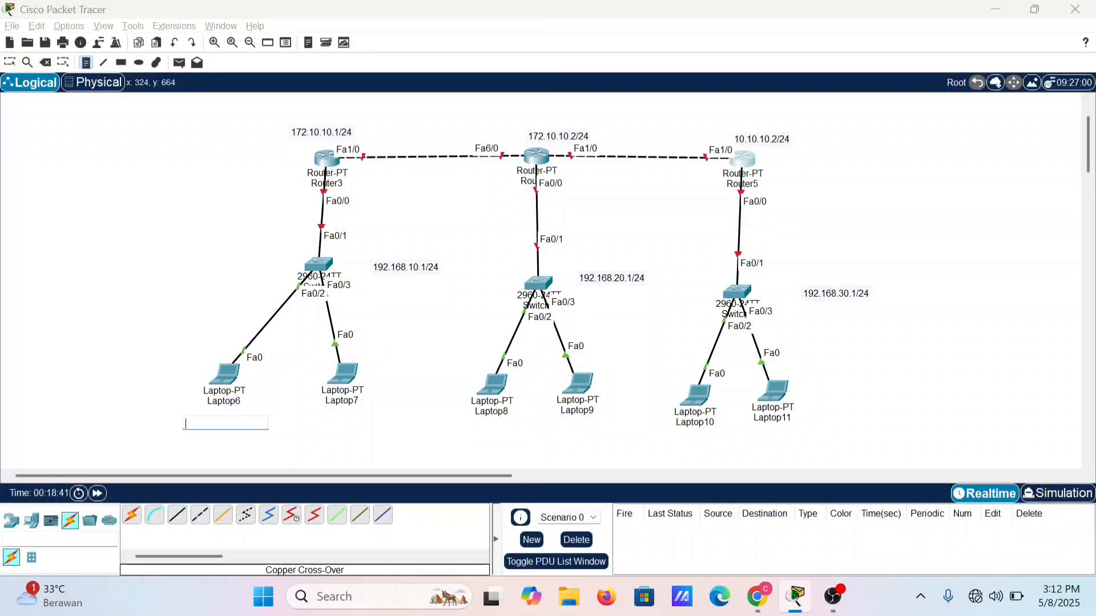
type("192")
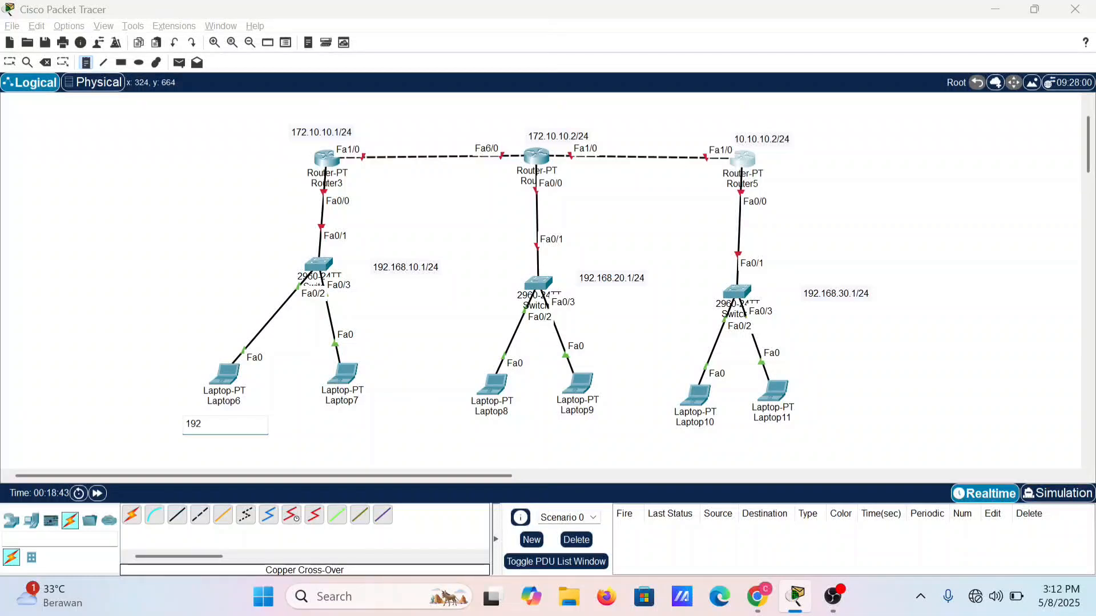
type(".168.10.2/24")
Step: Place a text note reading 192.168.10.3/24 below Laptop7
left_click(322, 427)
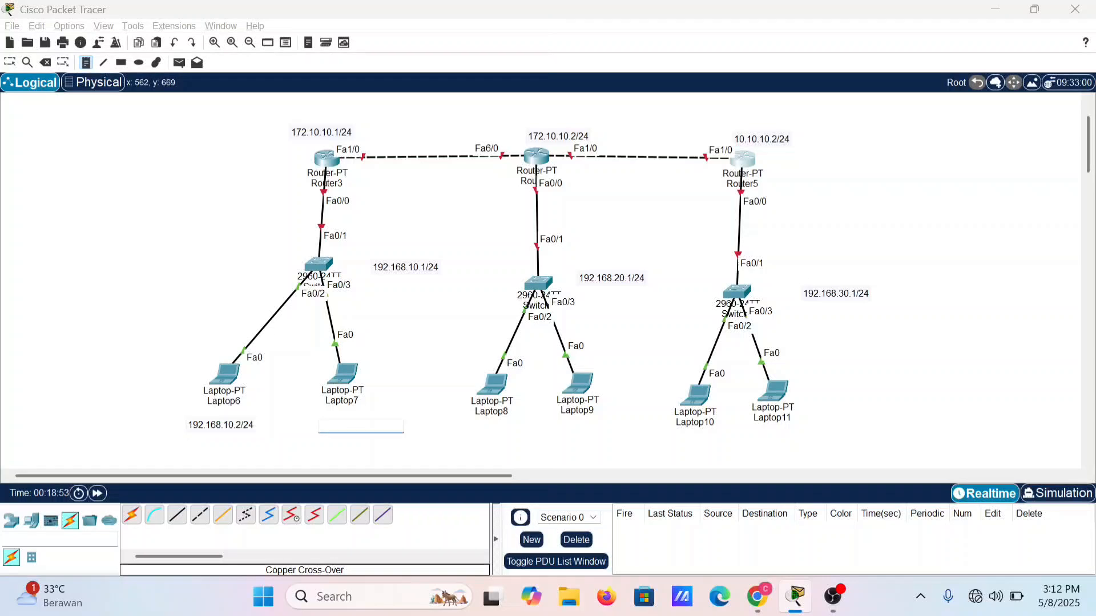
type("192")
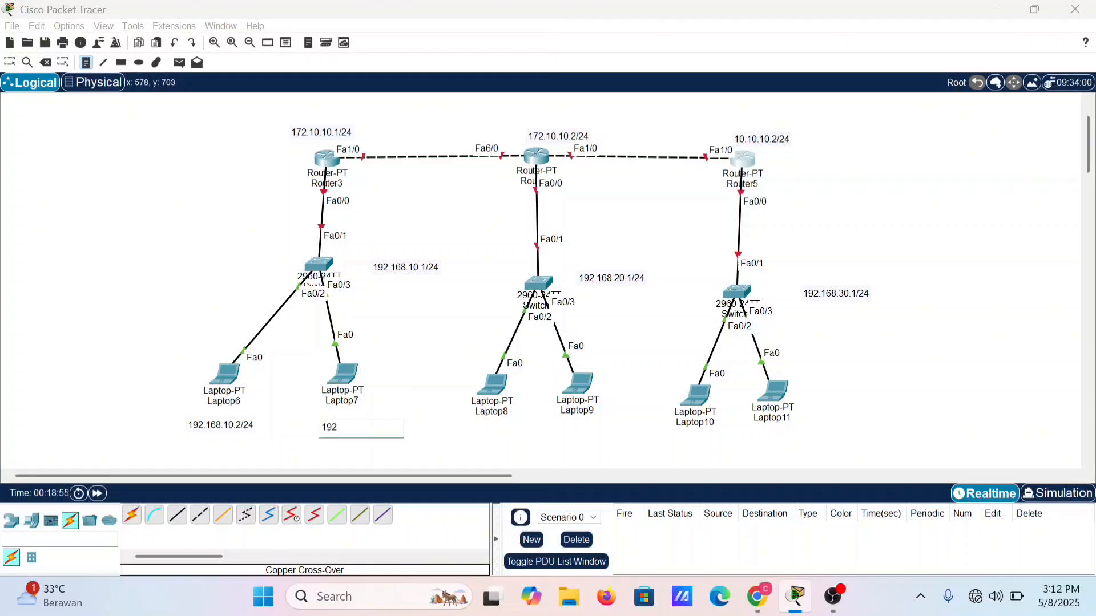
type(".168.10.3/24")
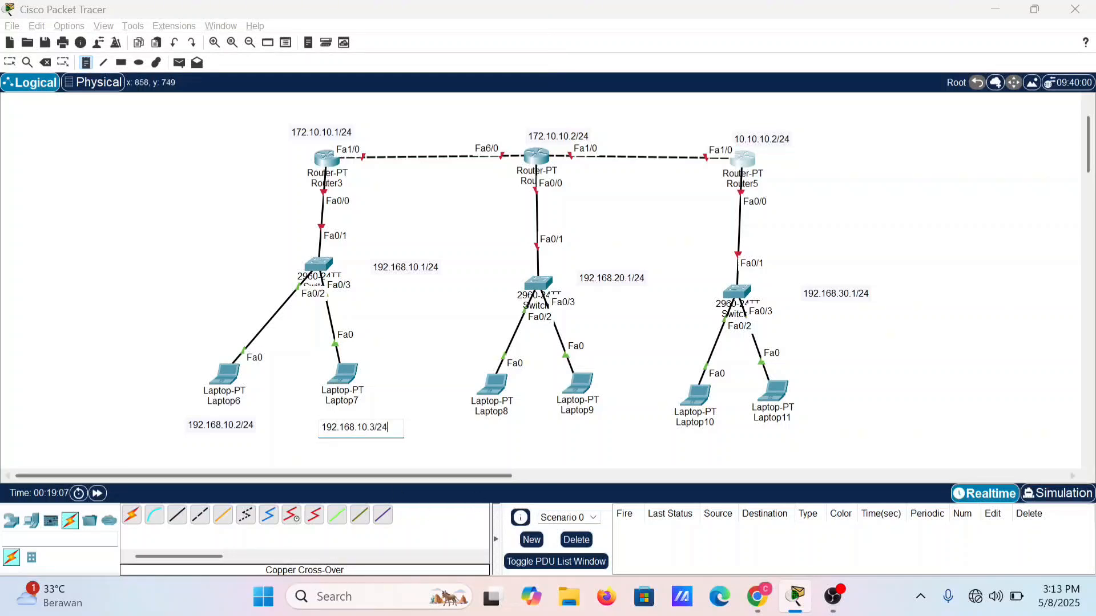
Step: Place a text note reading 192.168.20.2/24 below Laptop8
left_click(476, 432)
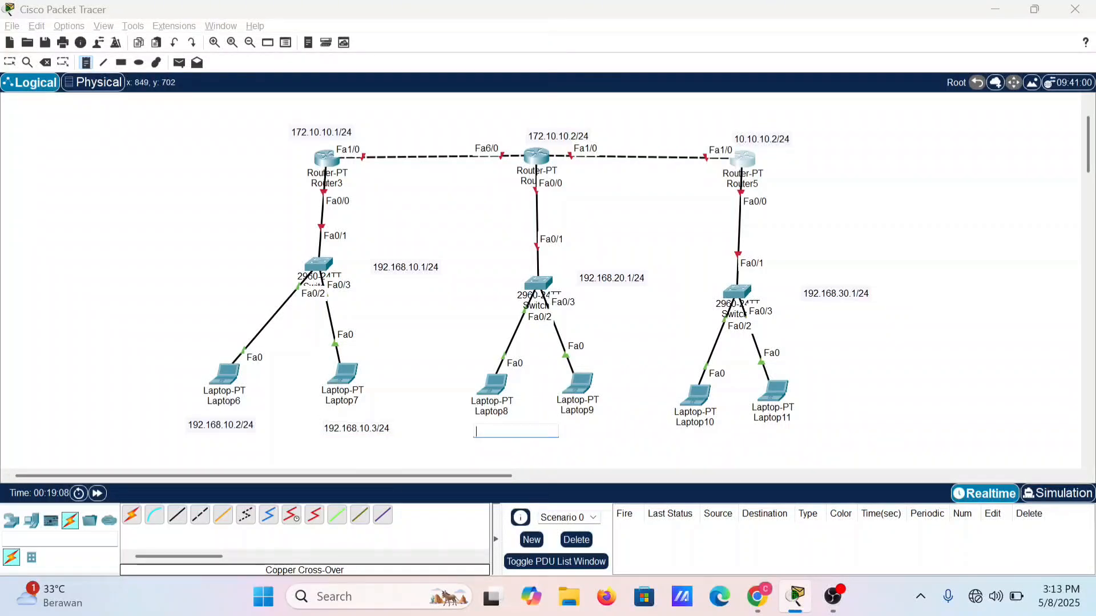
type("192")
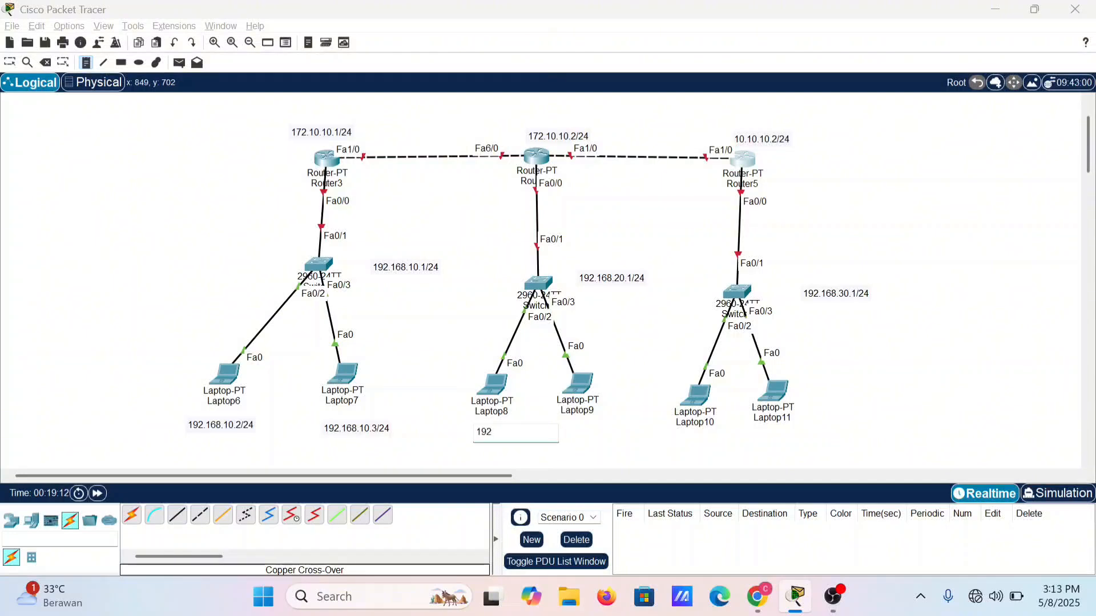
type(".168.20.2/24")
Step: Place a text note reading 192.168.20.3/24 below Laptop9
left_click(570, 432)
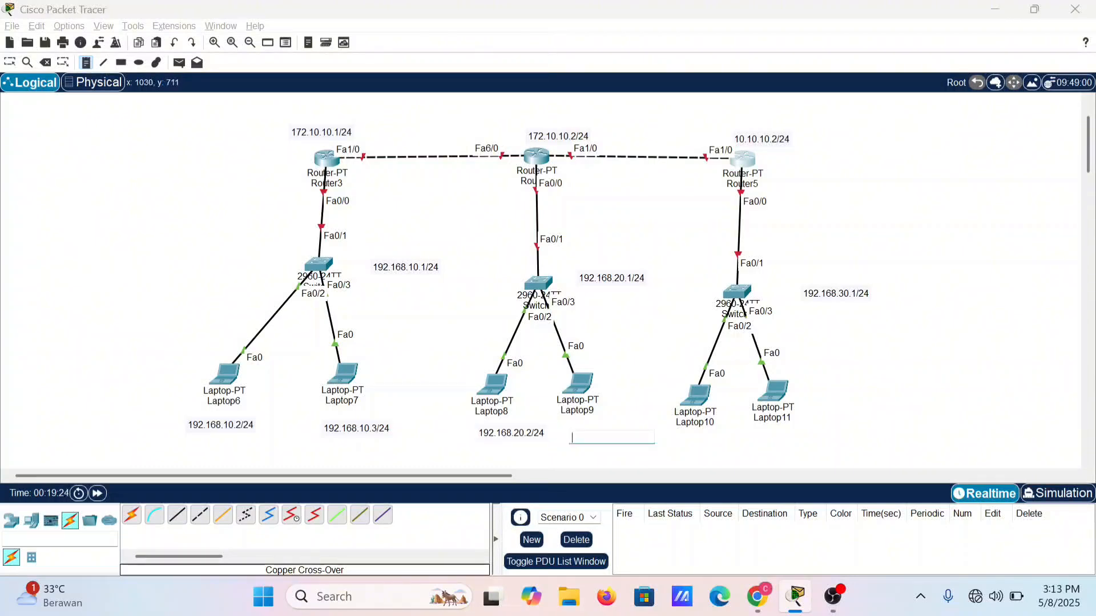
type("192.168.20")
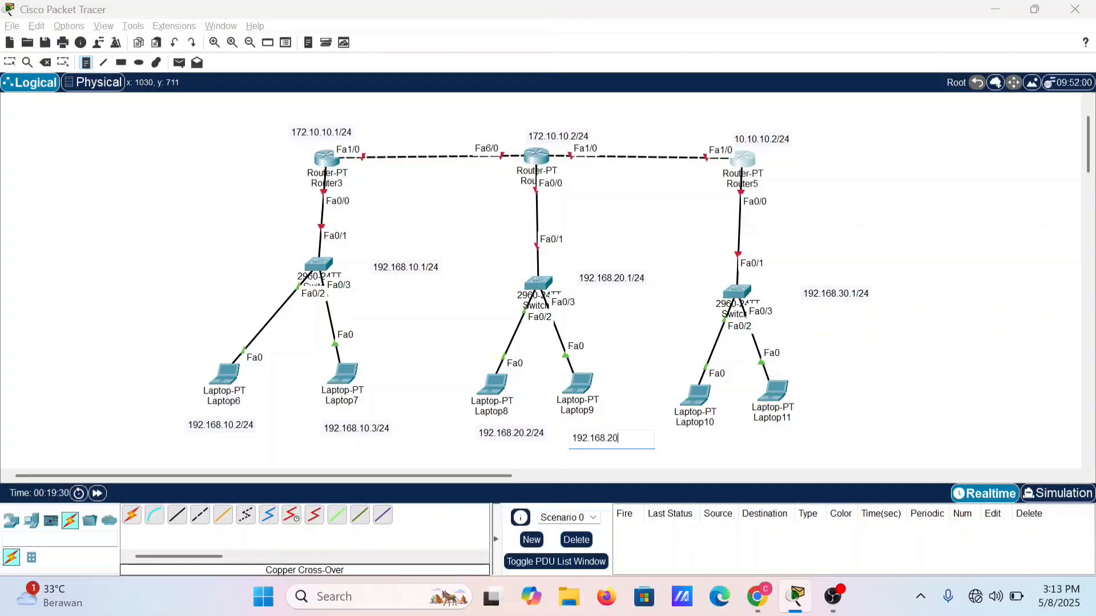
type(".3/24")
Step: Place a text note reading 192.168.30.2/24 below Laptop10
left_click(685, 443)
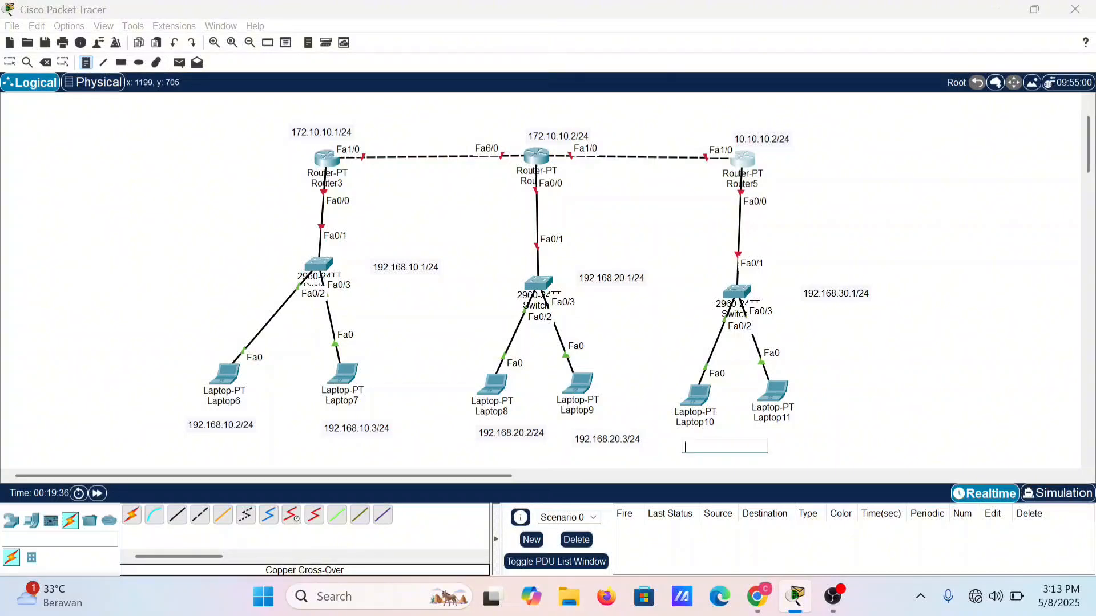
type("192.168")
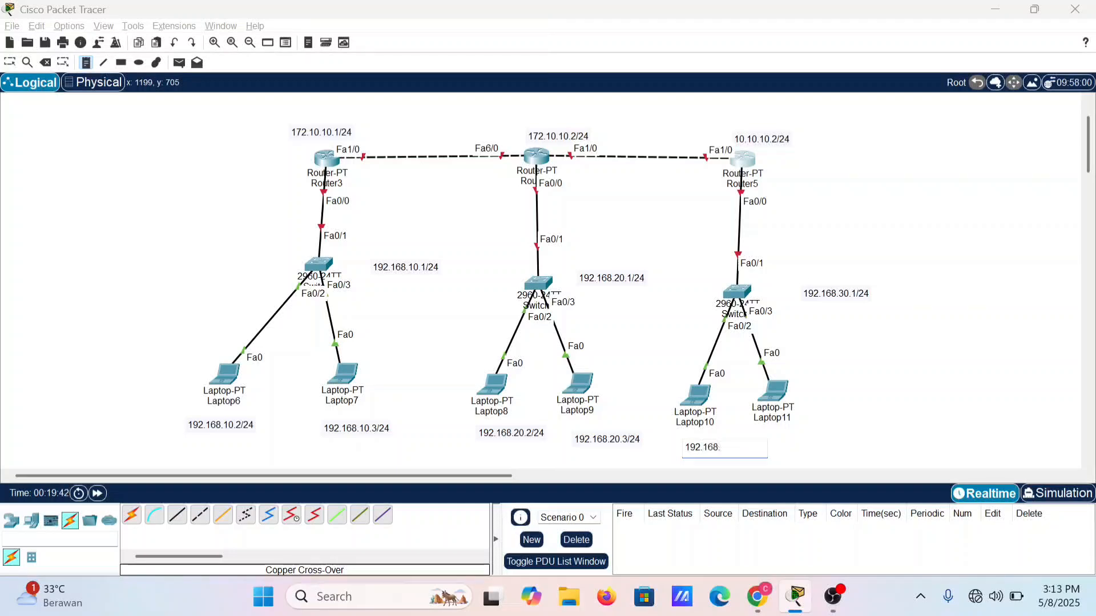
type(".30.2/24")
Step: Place a text note reading 192.168.30.3/24 below Laptop11 and finish placing notes
left_click(791, 450)
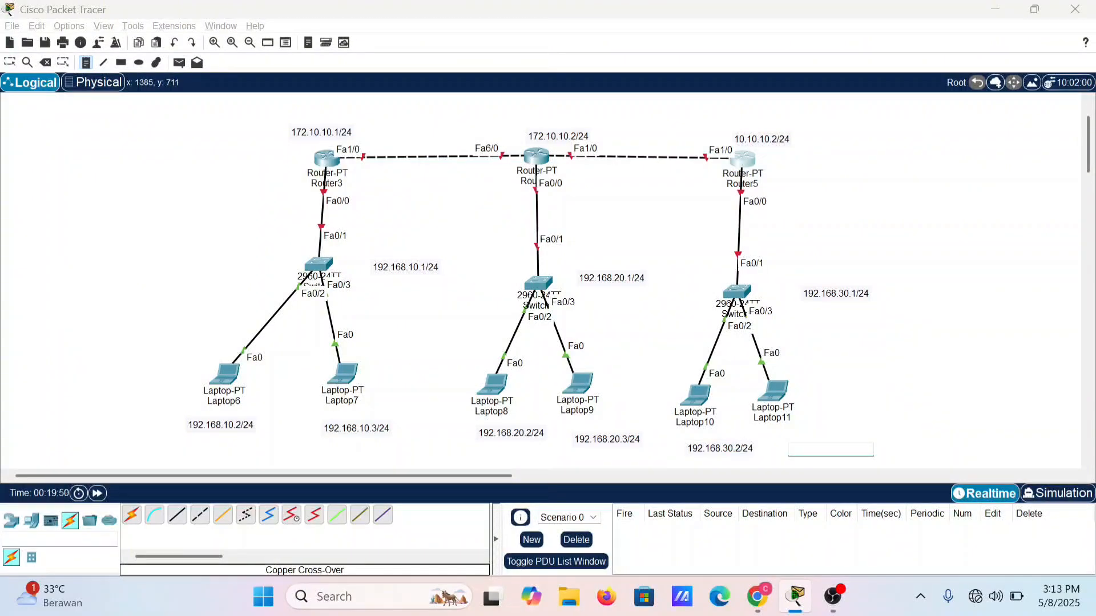
type("192")
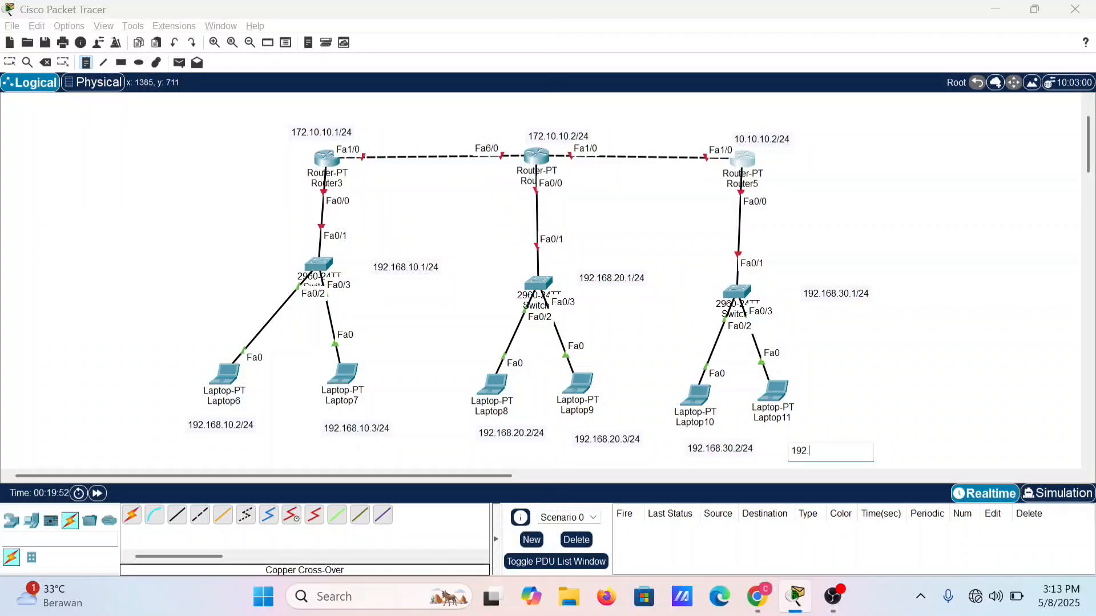
type(".168.30.3/24")
left_click(843, 382)
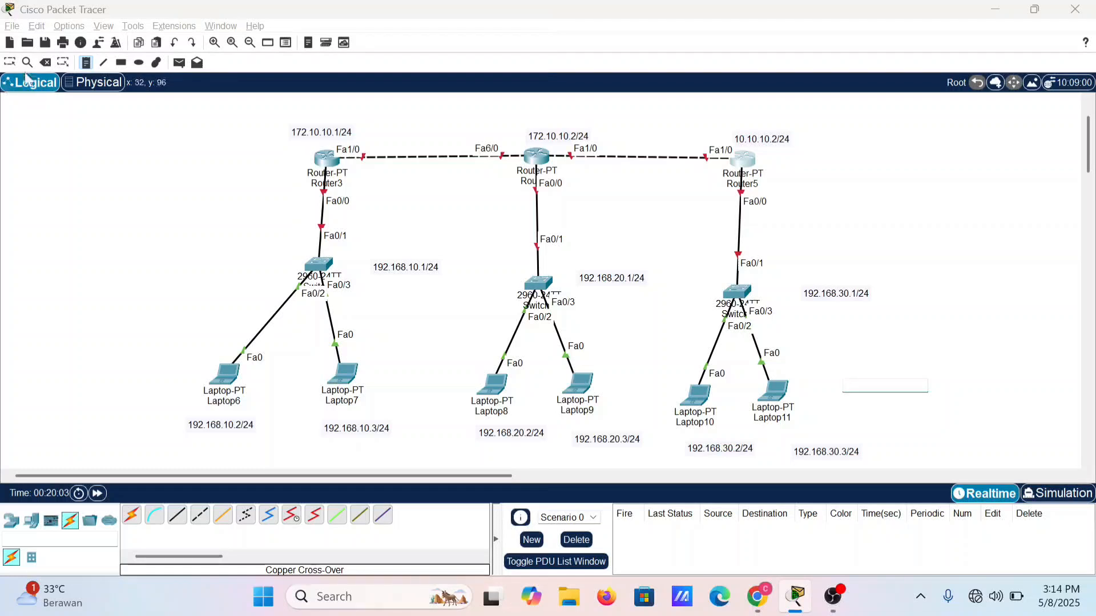
left_click(86, 63)
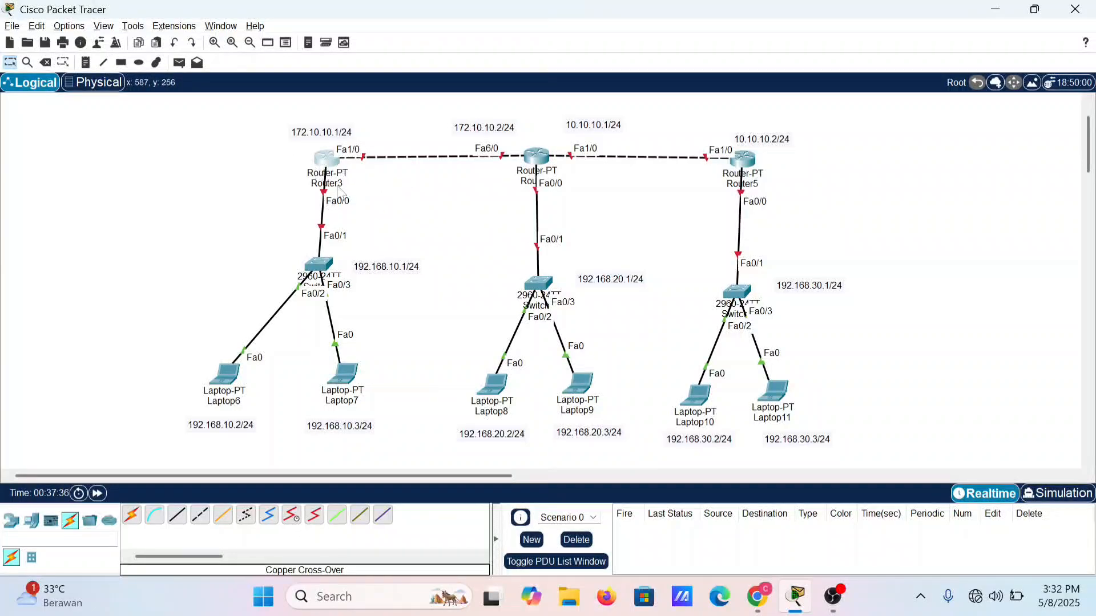
Step: Open Router3's command line and enter privileged mode with the enable command
left_click(326, 163)
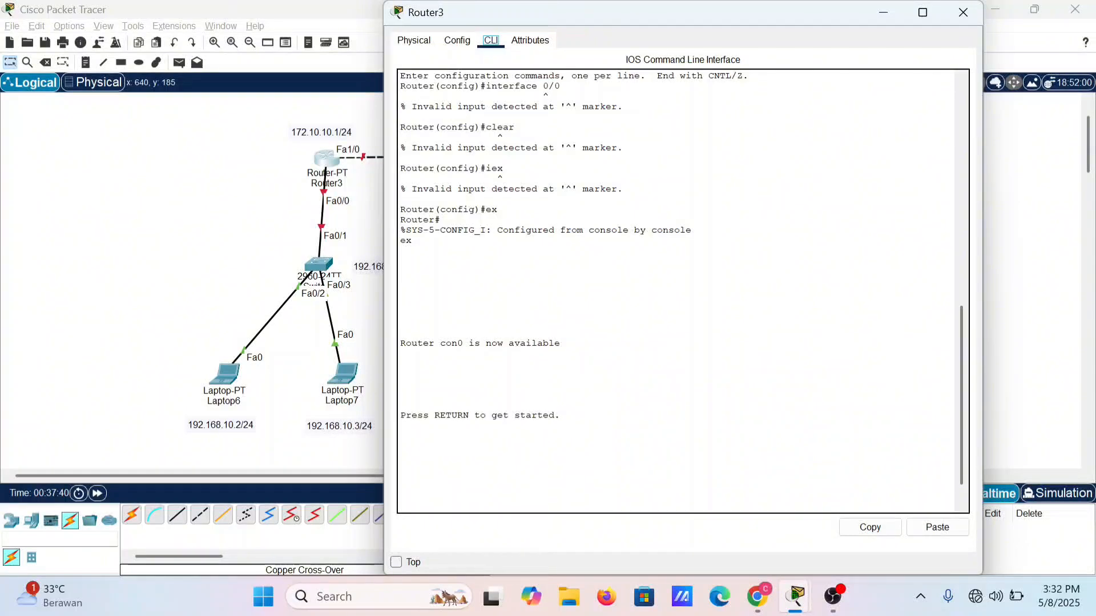
key("Return")
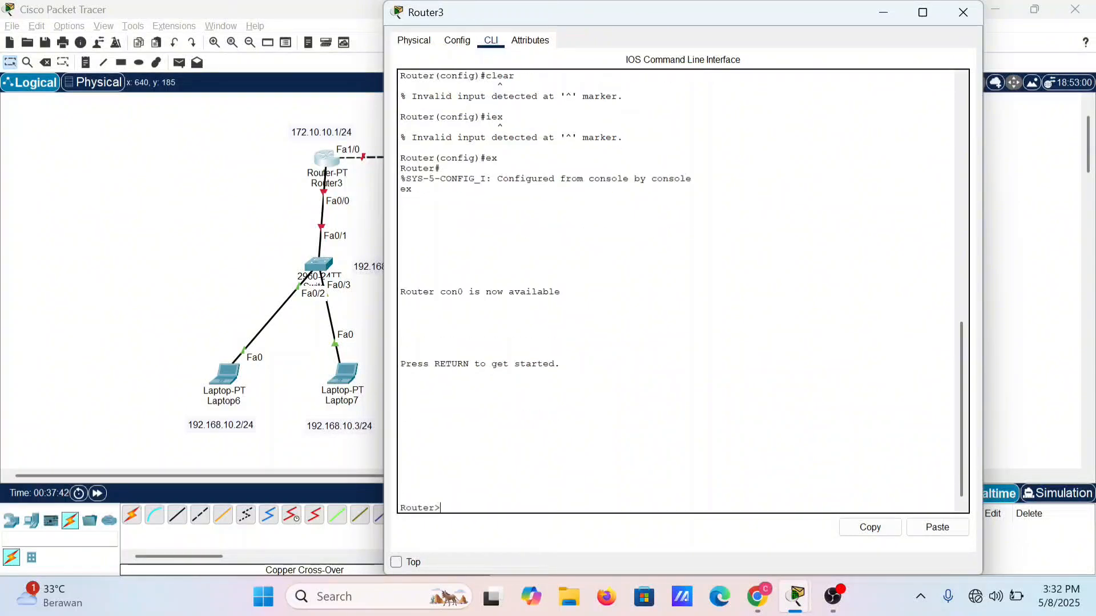
type("enable")
key("Return")
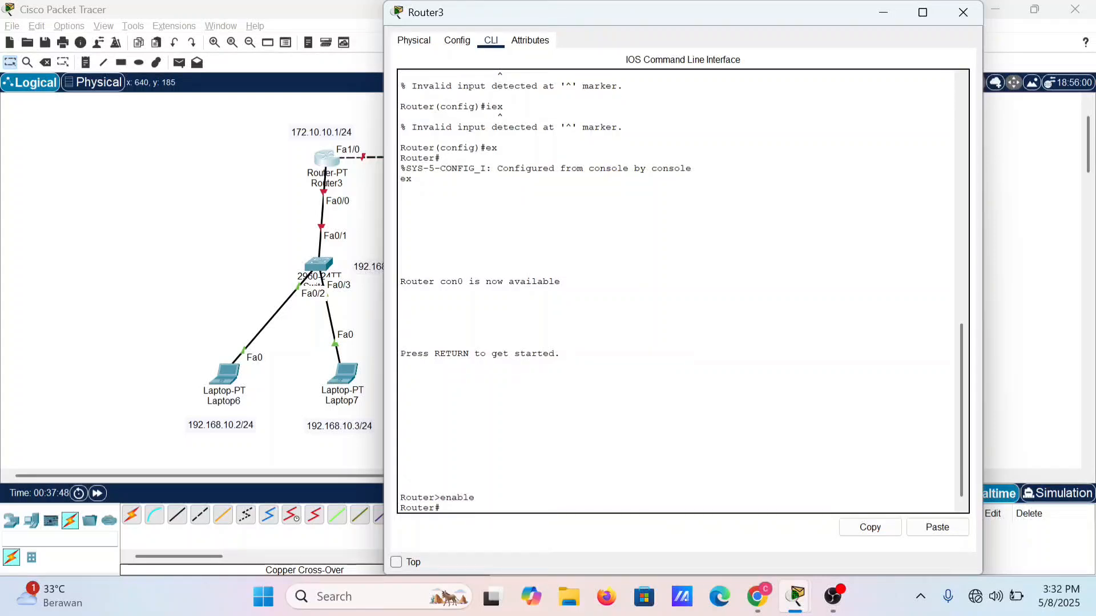
Step: Enter global configuration mode on Router3 with the configure terminal command
type("configure terminal")
key("Return")
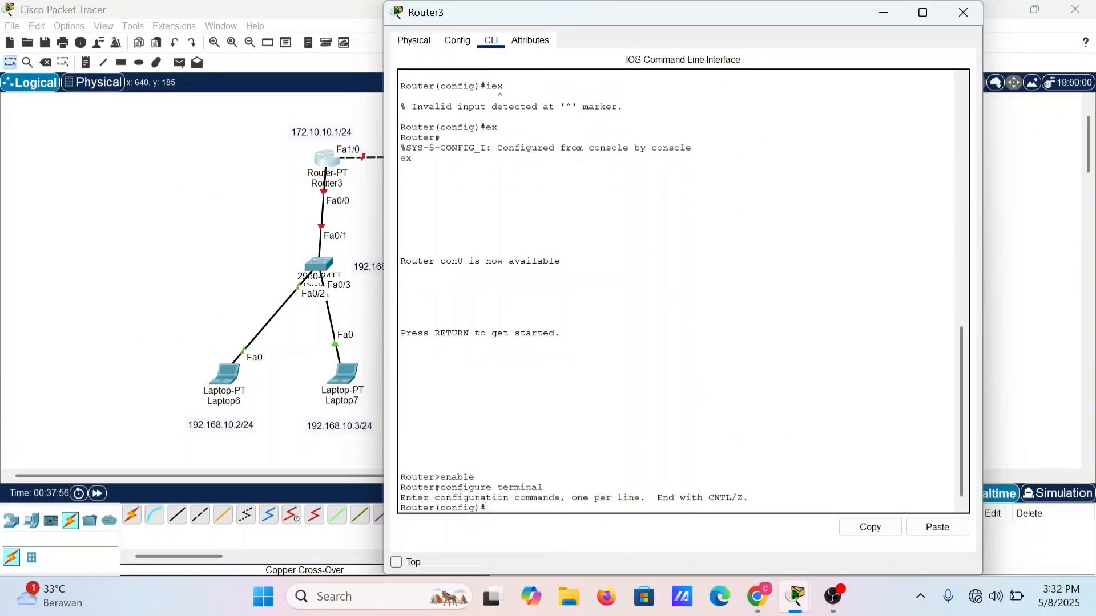
Step: Enter interface configuration mode for Router3's fa0/0 with the command interface fa0/0
type("interface fa0/0")
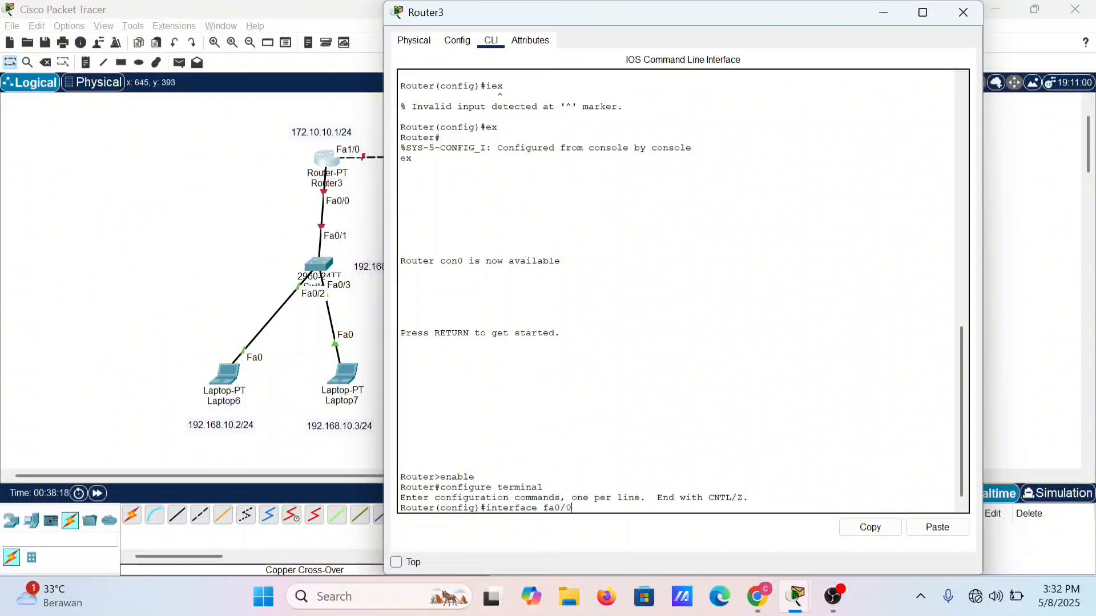
key("Return")
Step: Assign IP address 192.168.10.1 with mask 255.255.255.0 to Router3's fa0/0 using the ip address command
type("ip")
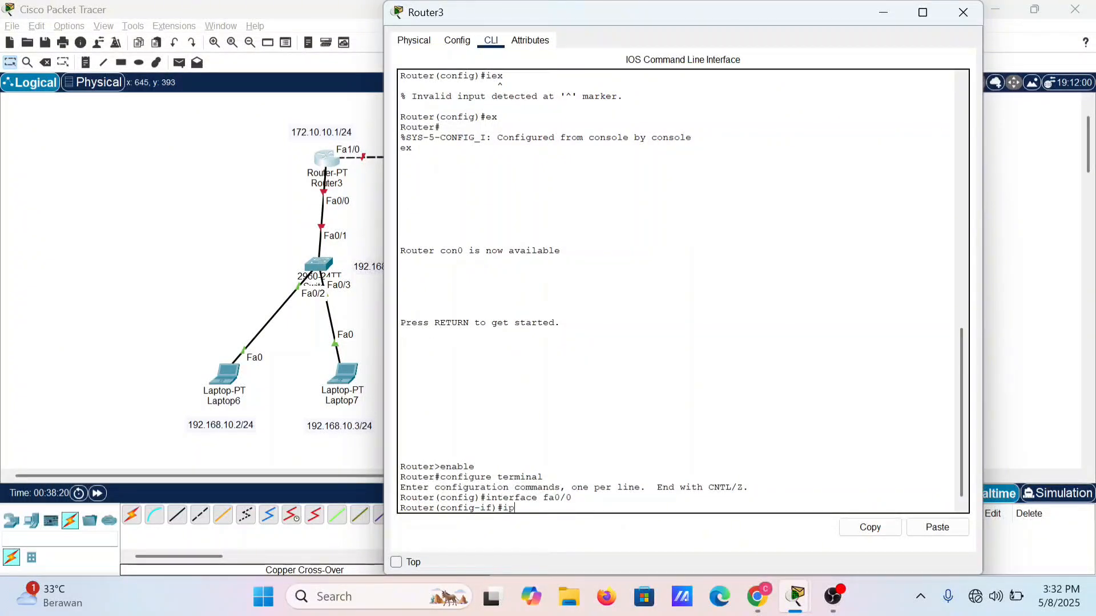
type(" address 192.168.10.1 255")
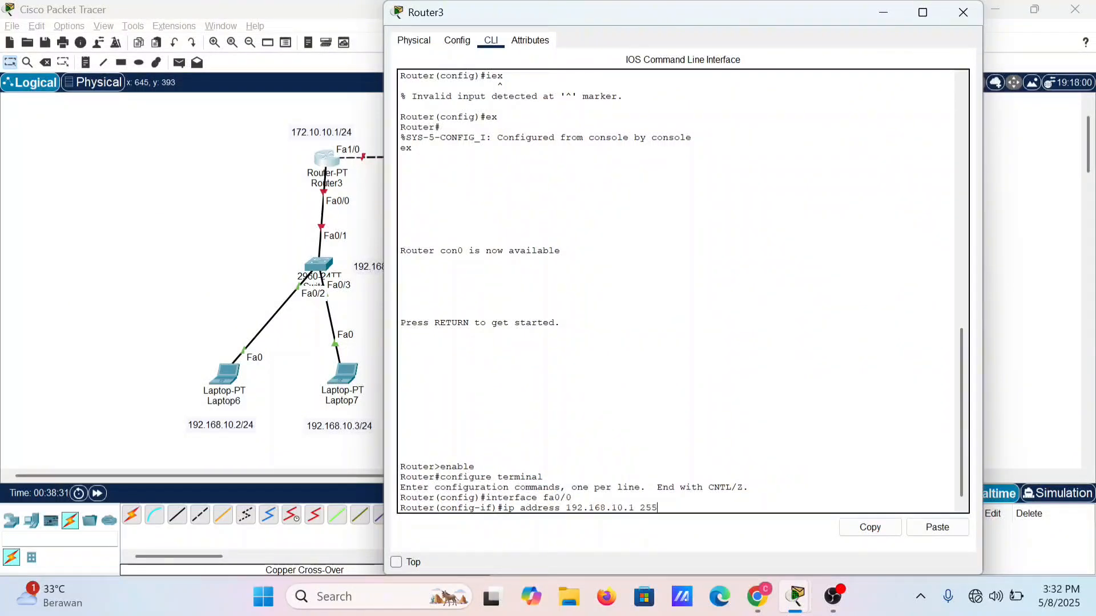
type(".255.255.0")
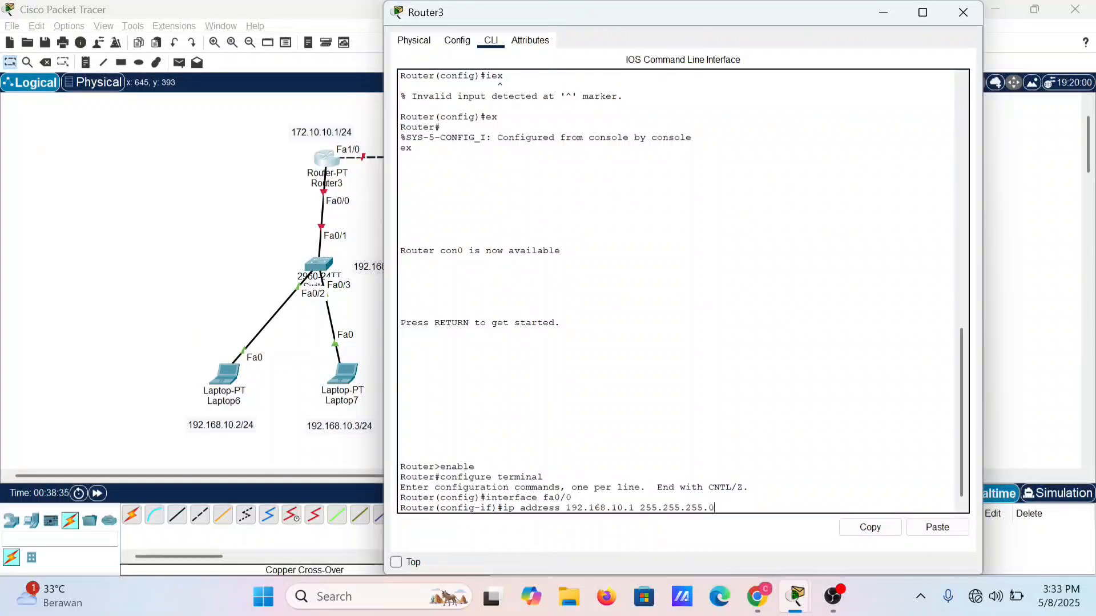
key("Return")
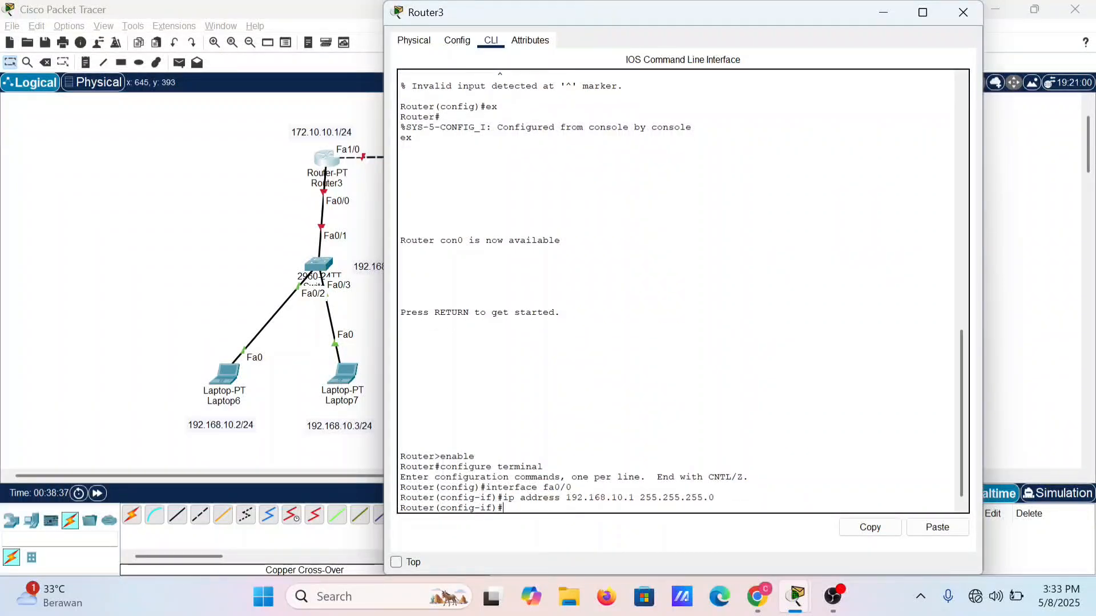
Step: Enable Router3's fa0/0 with no shutdown and exit interface configuration mode with ex
type("no shutdown")
key("Return")
type("e")
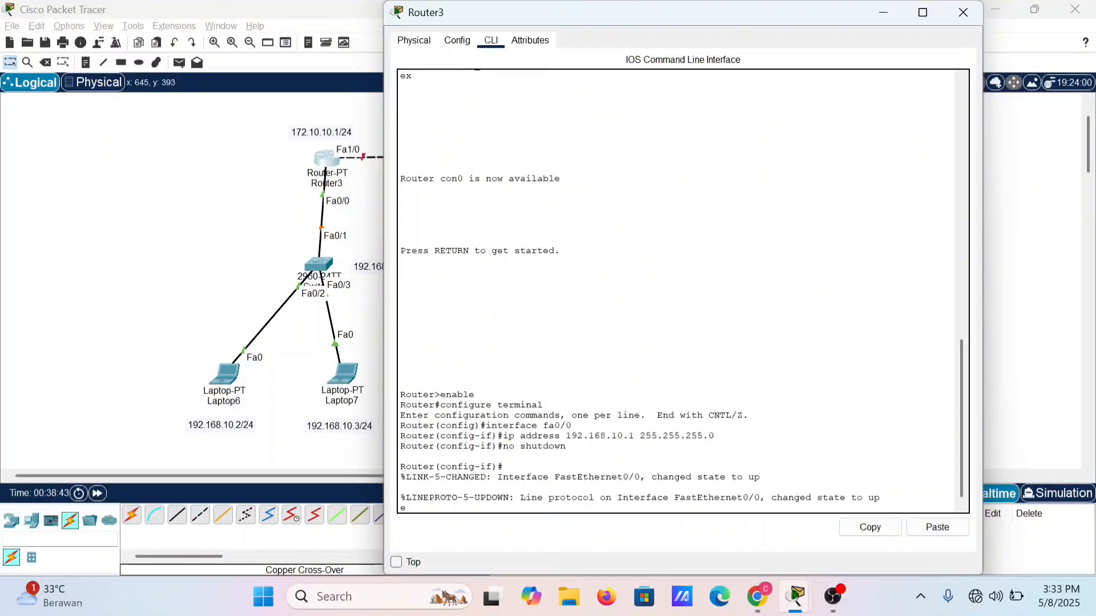
type("x")
key("Return")
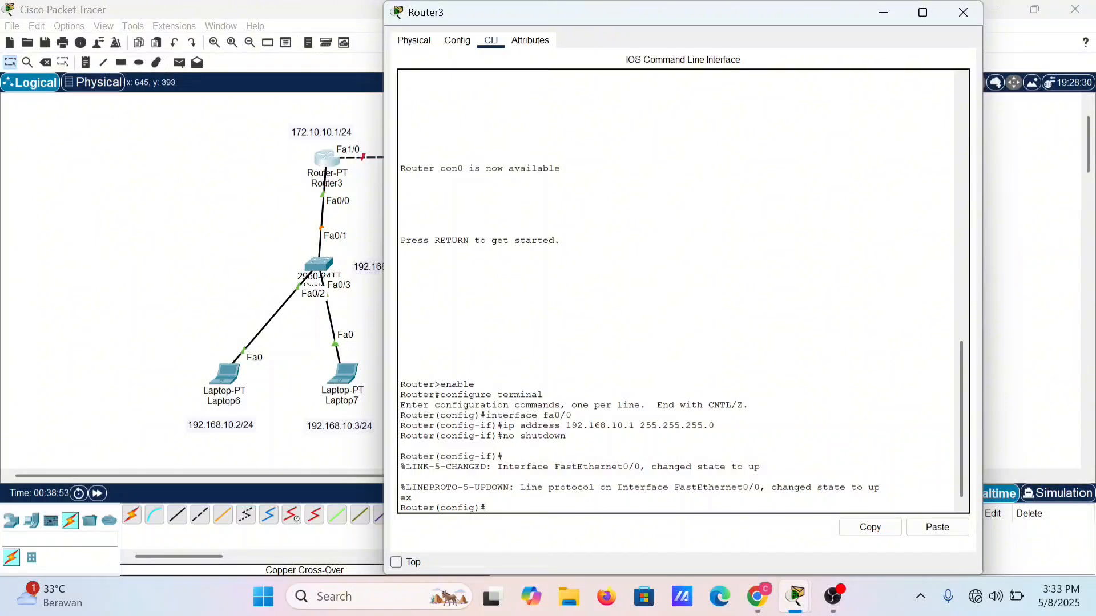
Step: Enter interface configuration mode for Router3's fa1/0 with the command interface fa1/0
key("Up")
key("Up")
key("Up")
key("Return")
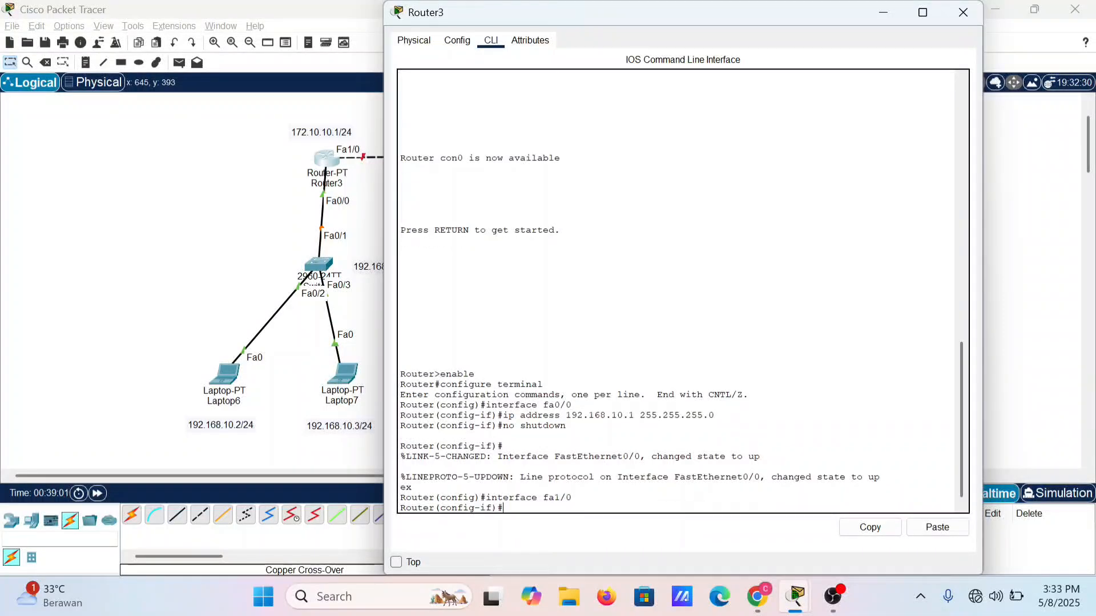
Step: Assign IP address 172.10.10.1 with mask 255.255.255.0 to Router3's fa1/0 by adapting the earlier ip address command
type("i")
key("Up")
key("Up")
key("Up")
key("Up")
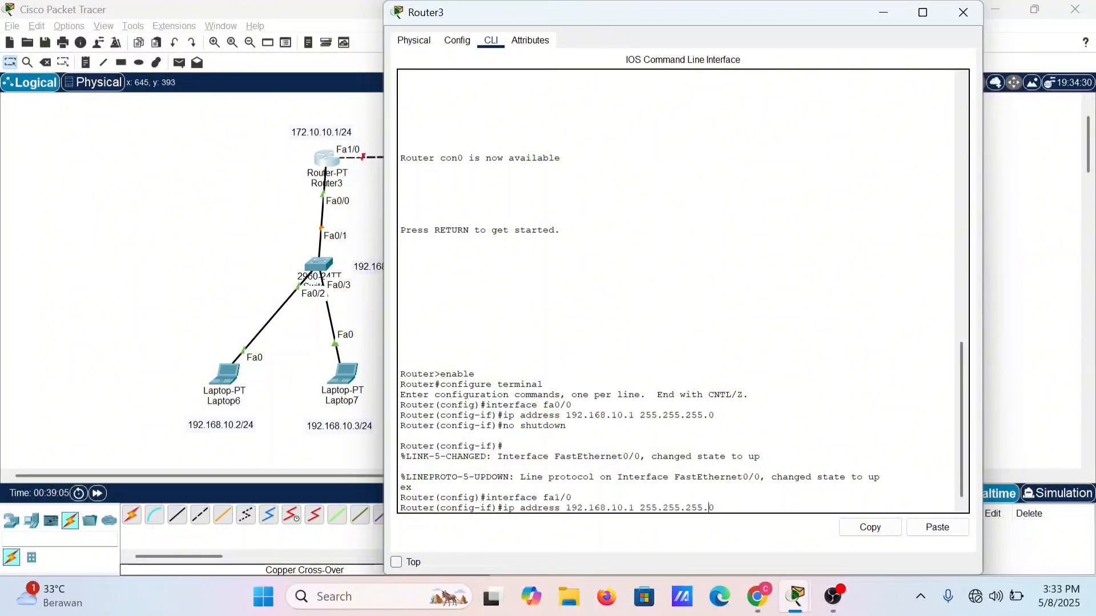
key("Left")
key("Left")
key("Left")
key("Left")
key("Left")
key("Left")
key("Left")
key("Left")
key("Left")
key("Left")
key("Left")
key("Left")
key("Left")
key("BackSpace")
type("7")
key("Right")
key("Right")
key("Right")
key("BackSpace")
key("BackSpace")
key("BackSpace")
type("10")
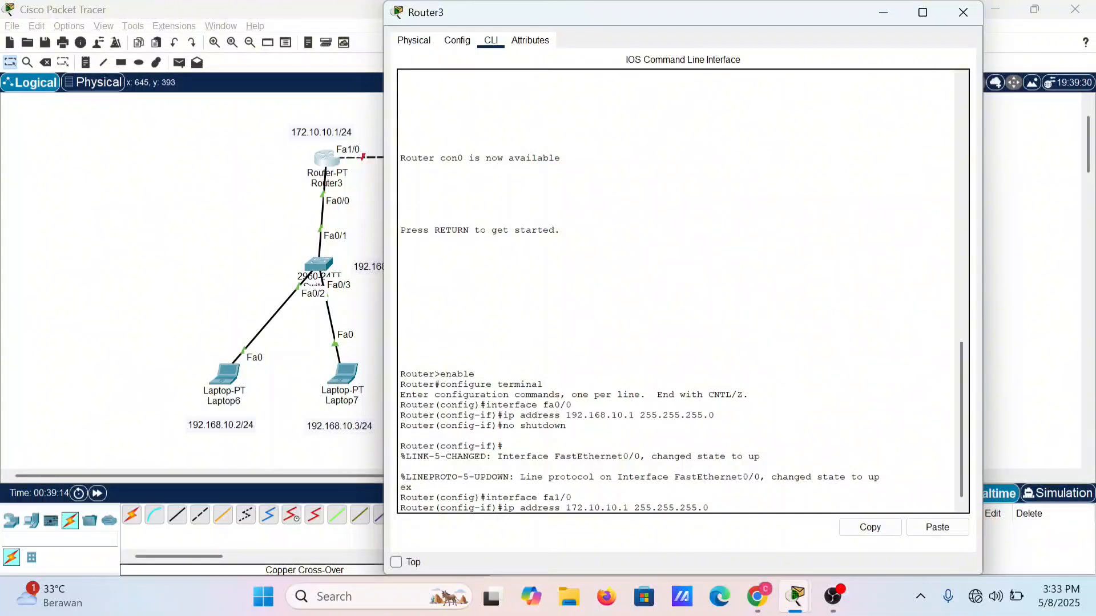
key("Return")
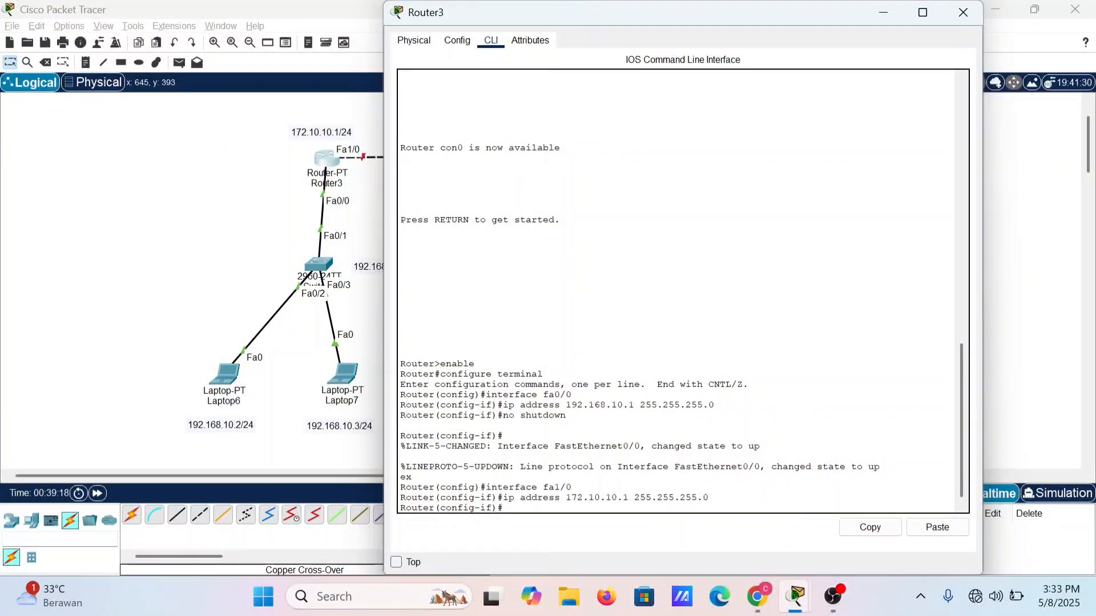
Step: Enable Router3's fa1/0 with the no shutdown command and close Router3's window
type("no shutdown")
key("Return")
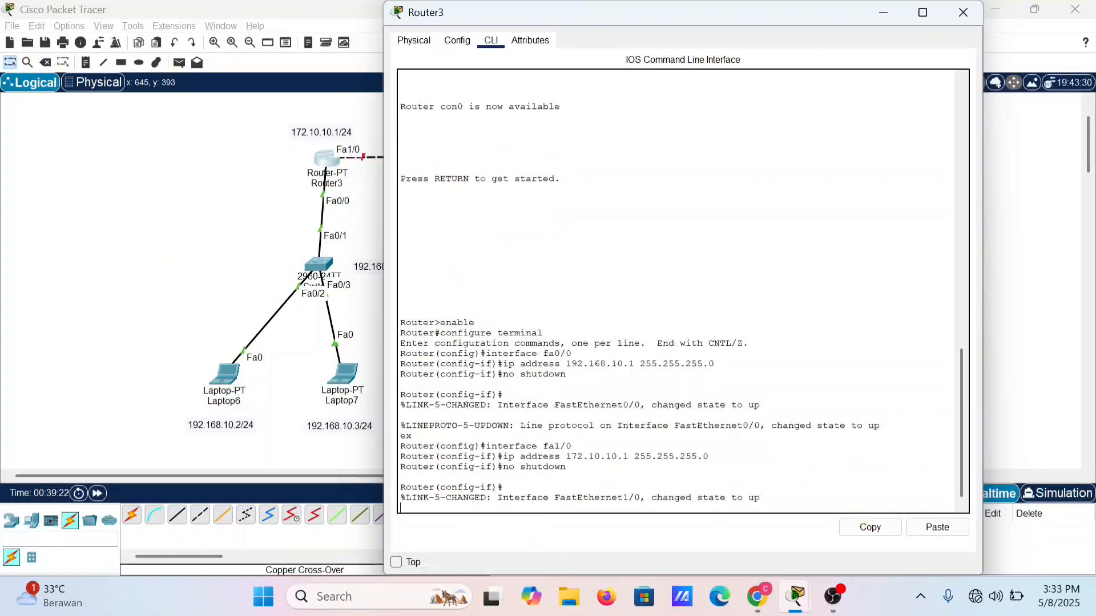
left_click(959, 16)
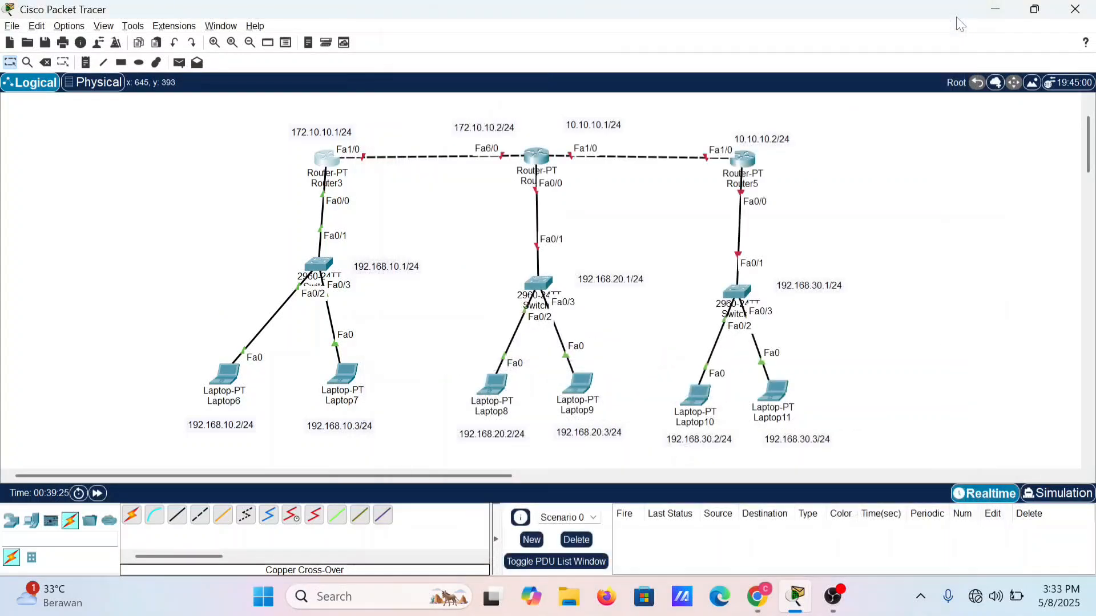
Step: Open Router4's command line and decline the initial configuration dialog with n to reach the router prompt
left_click(536, 160)
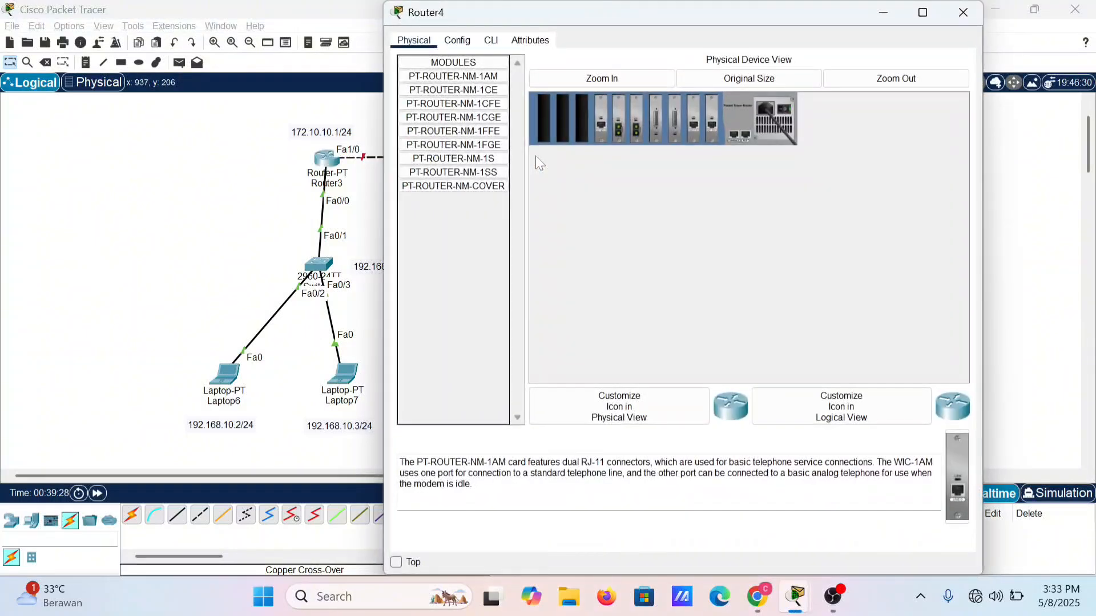
left_click(490, 45)
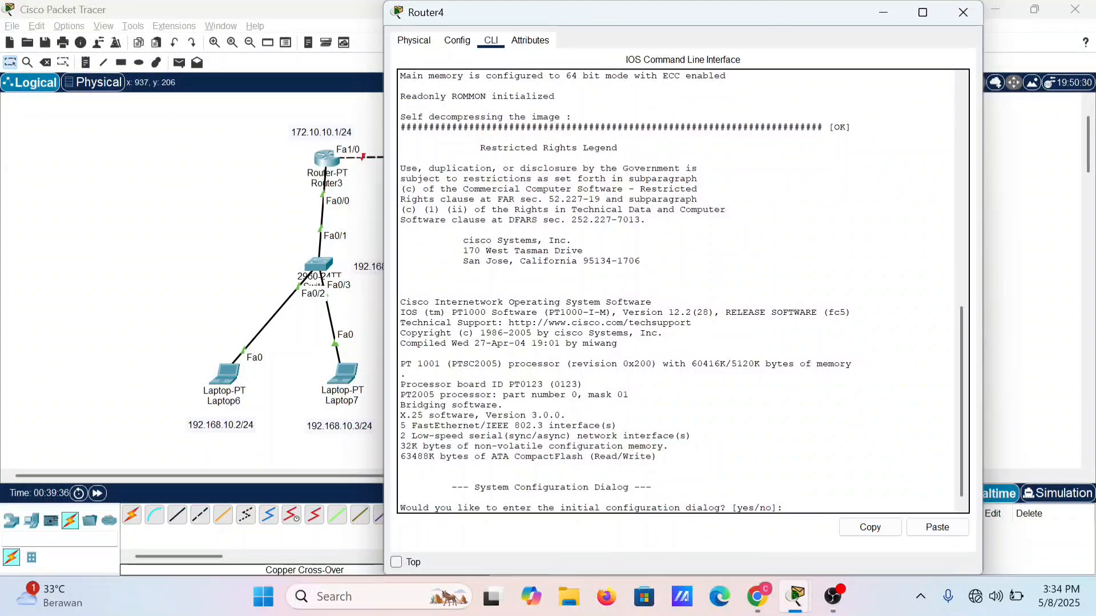
type("n")
key("Return")
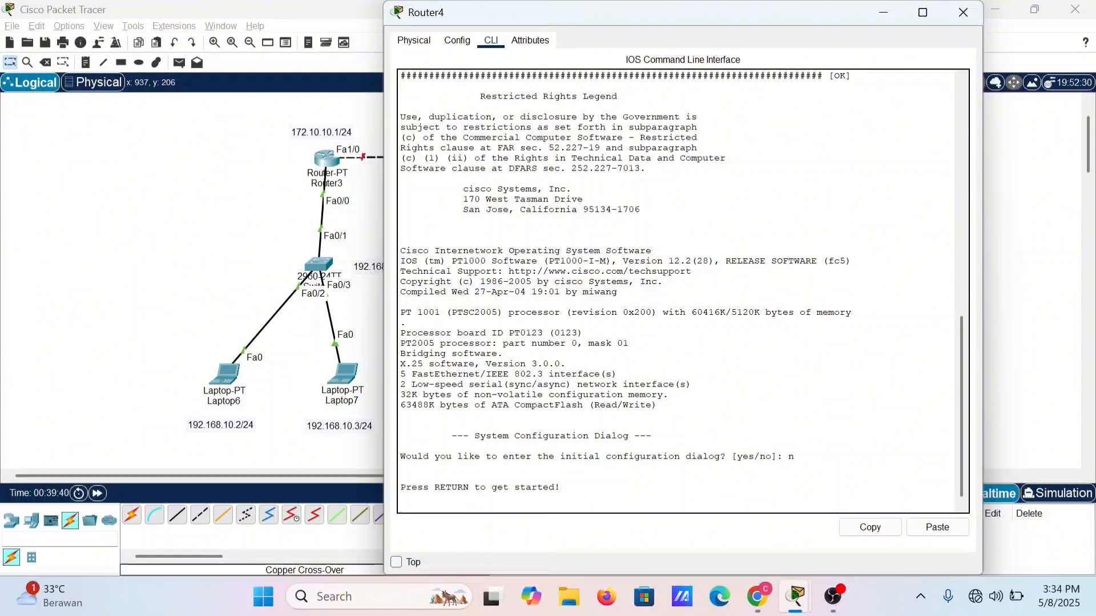
key("Return")
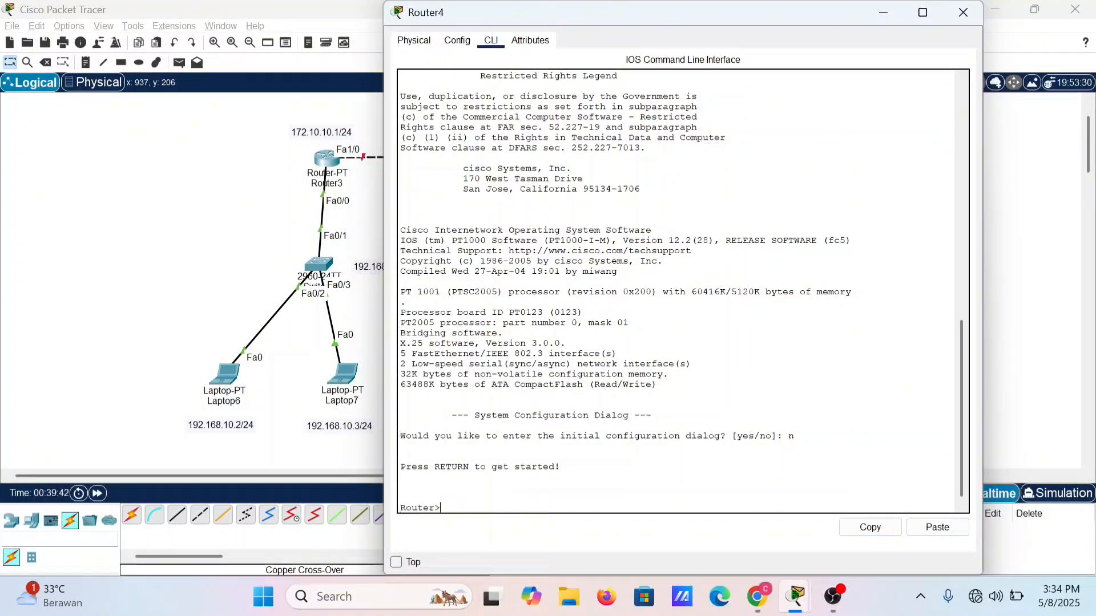
Step: Enter privileged mode and global configuration mode on Router4 with the enable and configure terminal commands
type("enable")
key("Return")
type("con")
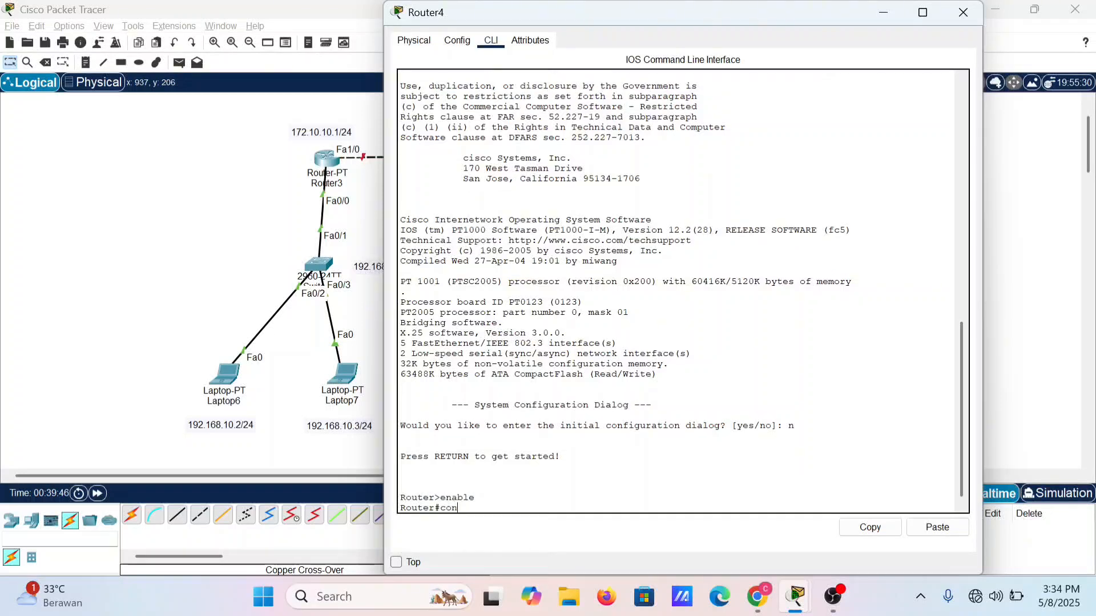
type("figure terminal")
key("Return")
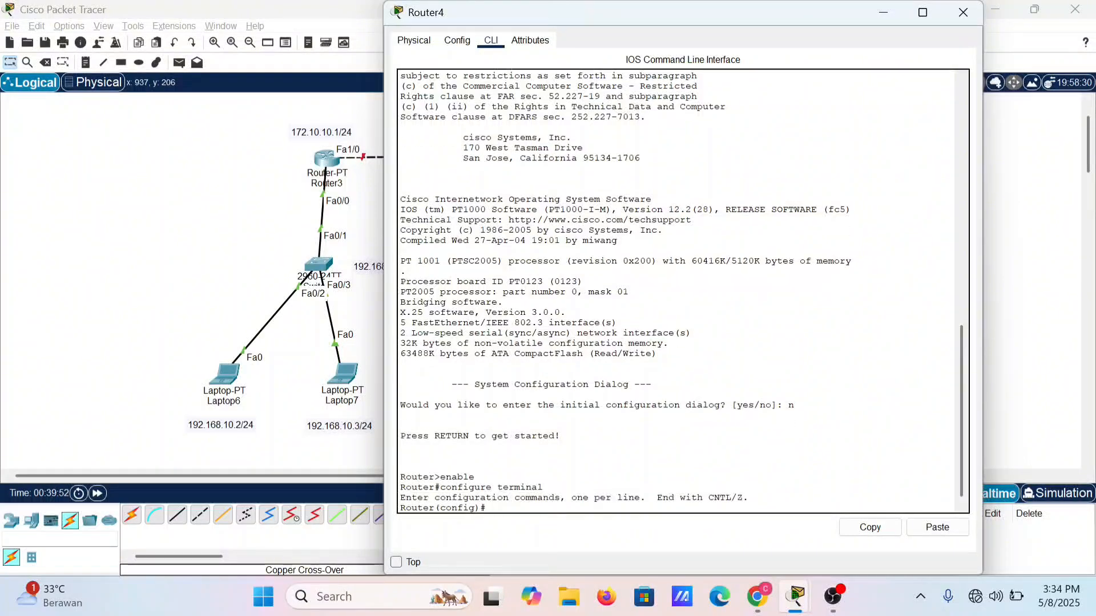
Step: Enter interface configuration mode for Router4's fa0/0 with the command interface fa0/0
type("interface fa0/0")
key("Return")
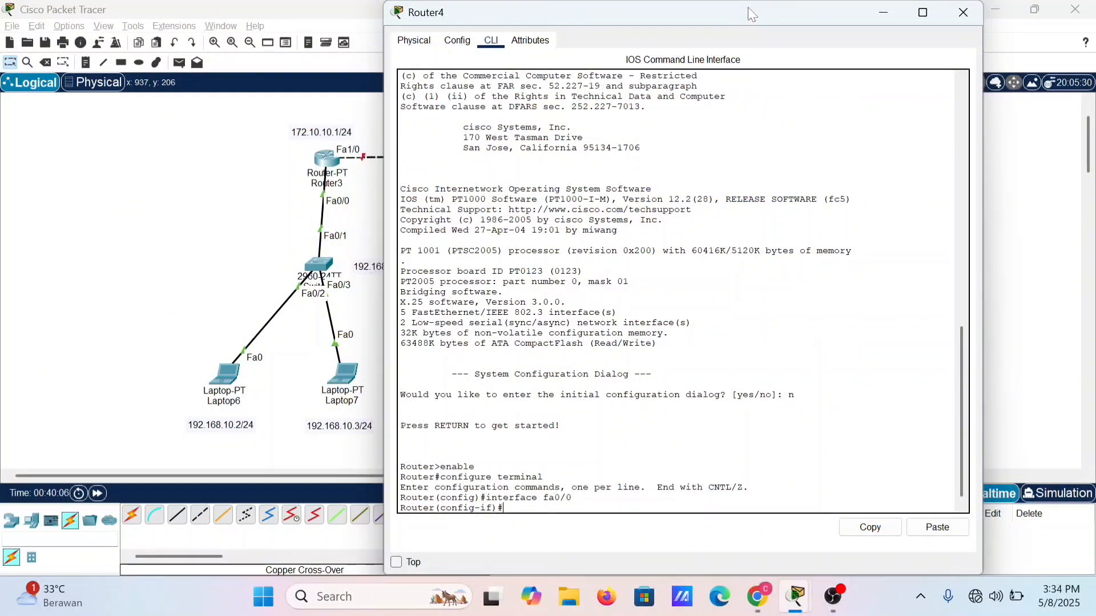
Step: Check the topology labels behind Router4's window and assign 192.168.20.1 with mask 255.255.255.0 to its fa0/0
left_click_drag(581, 2, 790, 50)
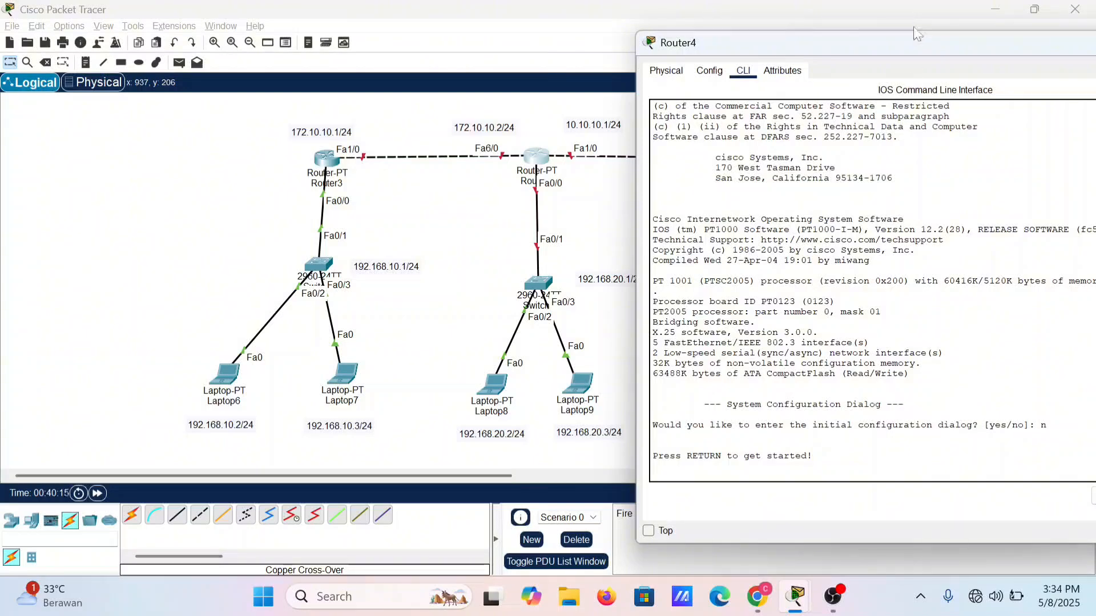
left_click_drag(905, 50, 769, 40)
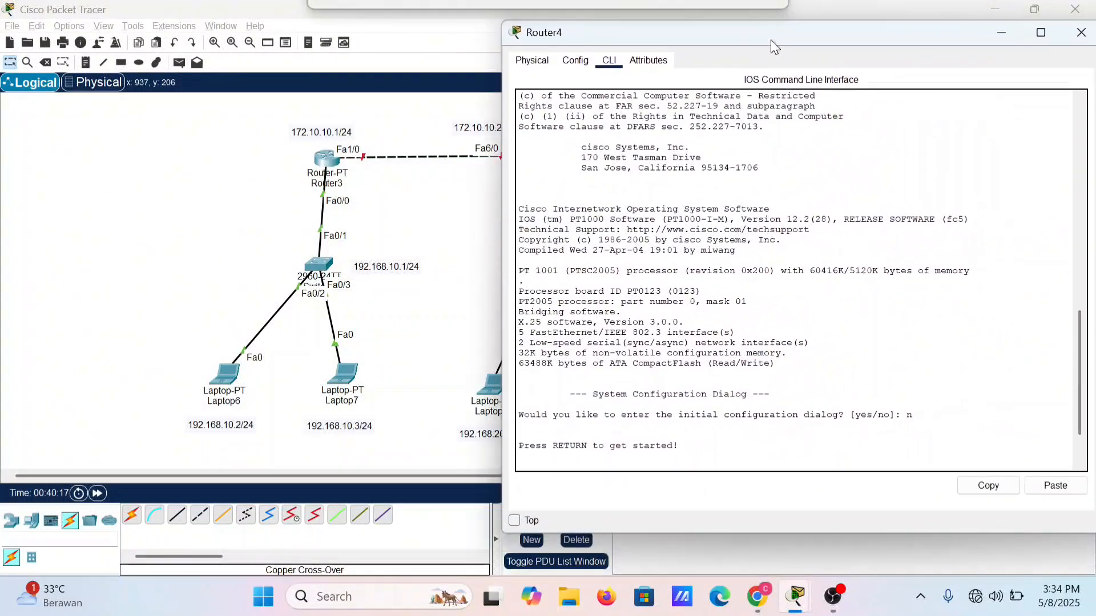
key("Return")
type("enable configure terminal interface fa0/0")
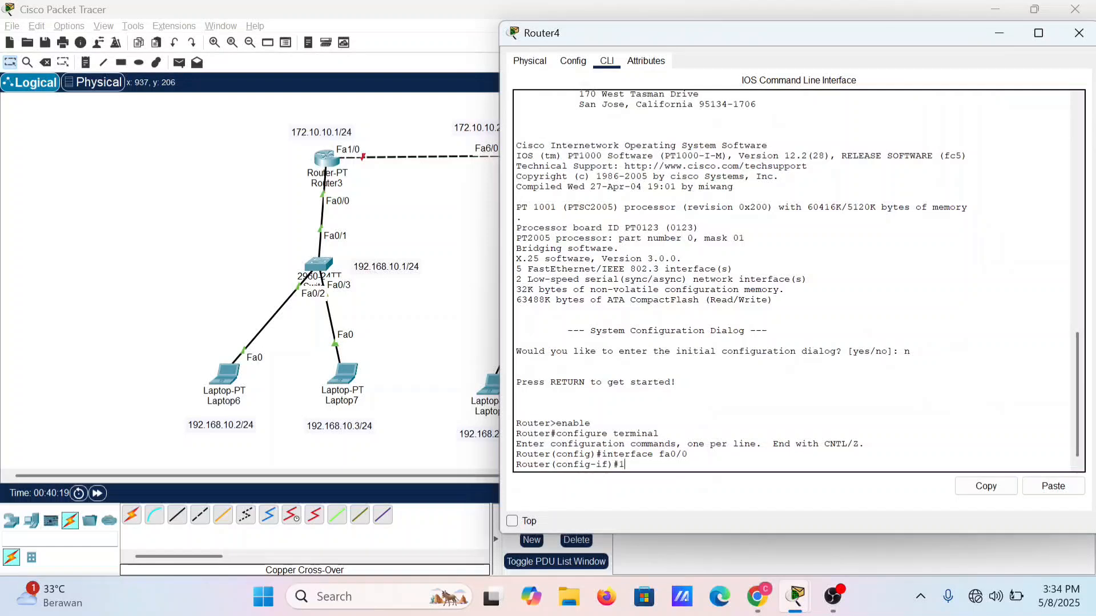
type("ip")
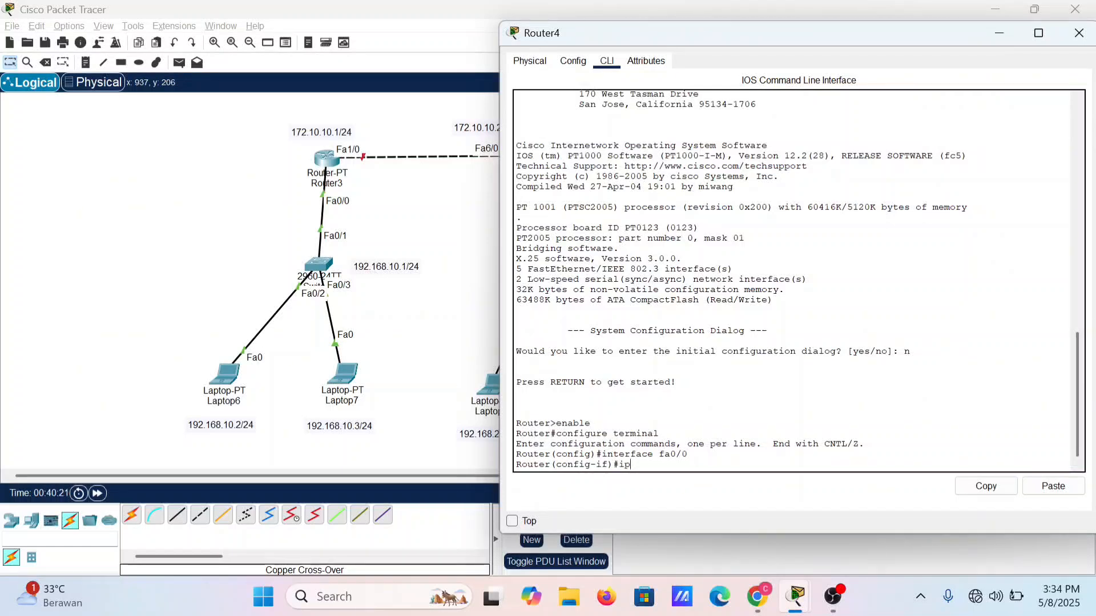
type(" addr")
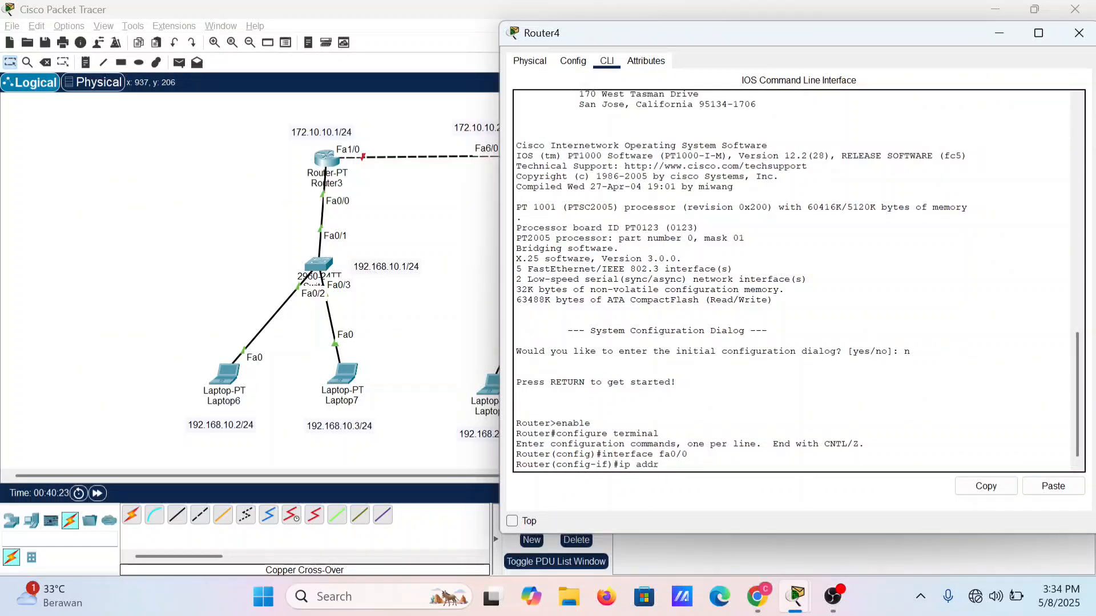
type("ess 192.168.20.1 255.255.255.0")
key("Return")
key("Return")
Step: Enable Router4's fa0/0 with no shutdown and return to global configuration mode with ex
type("no")
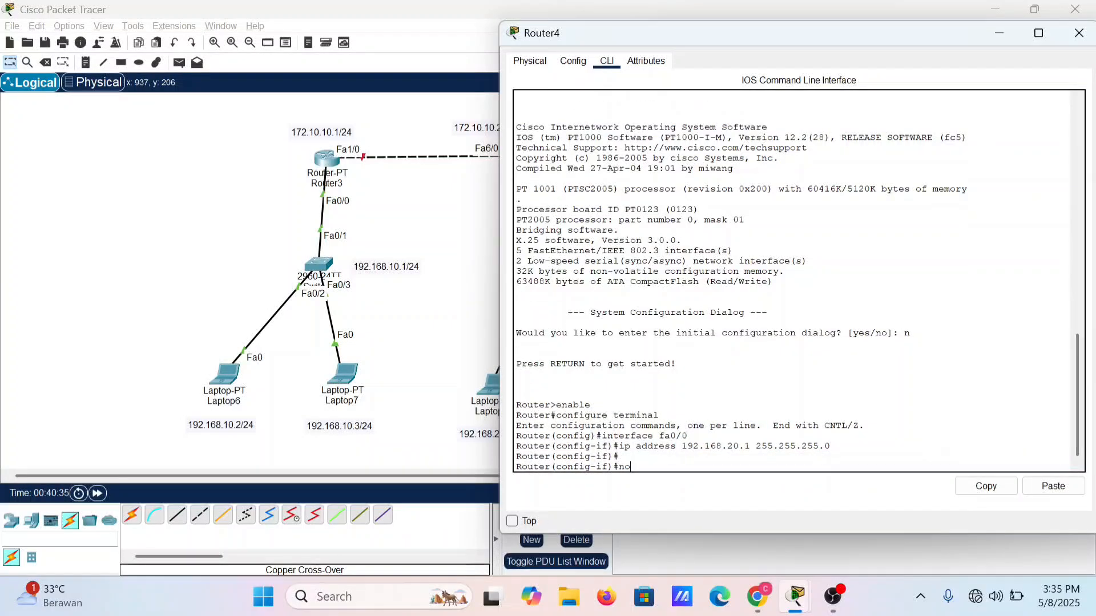
type(" shutdown")
key("Return")
key("Return")
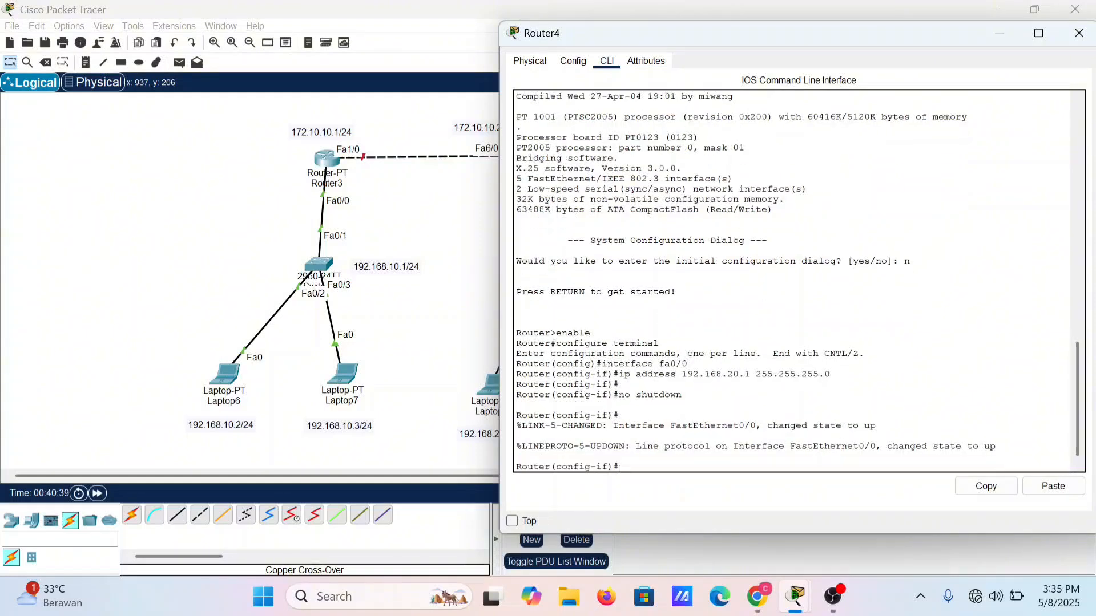
type("ex")
key("Return")
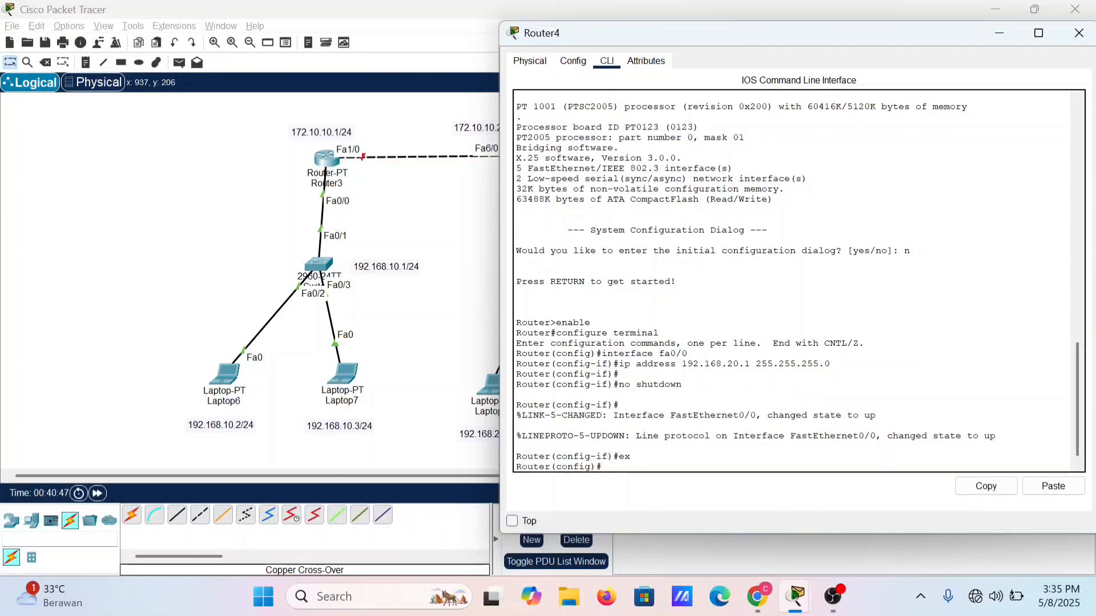
Step: Check Router4's port labels in the topology and enter configuration mode for its fa1/0 with interface fa1/0
key("Up")
key("Up")
key("Up")
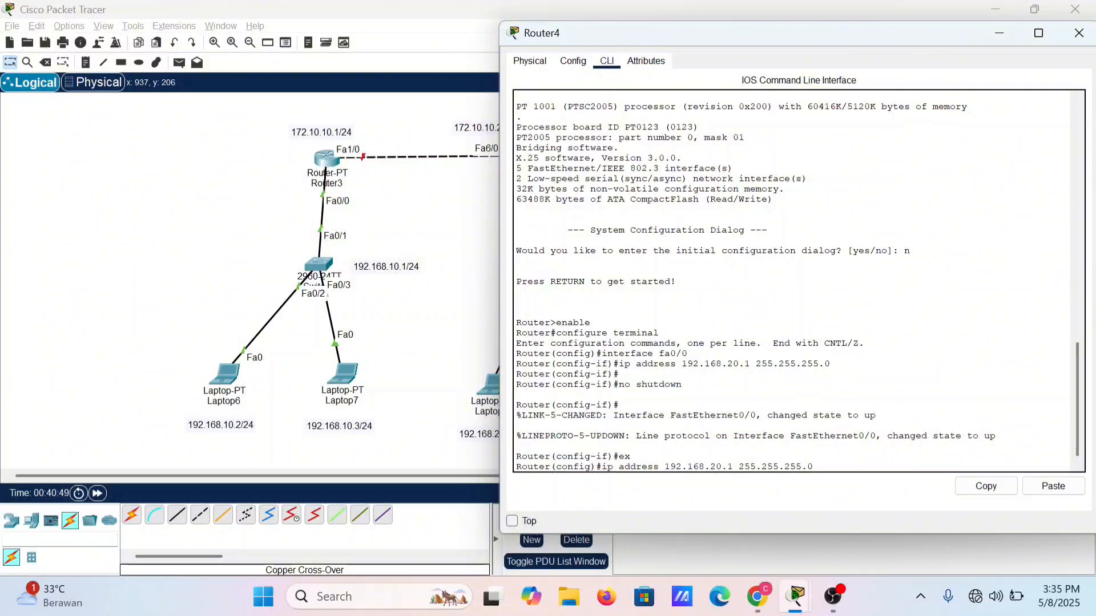
key("Up")
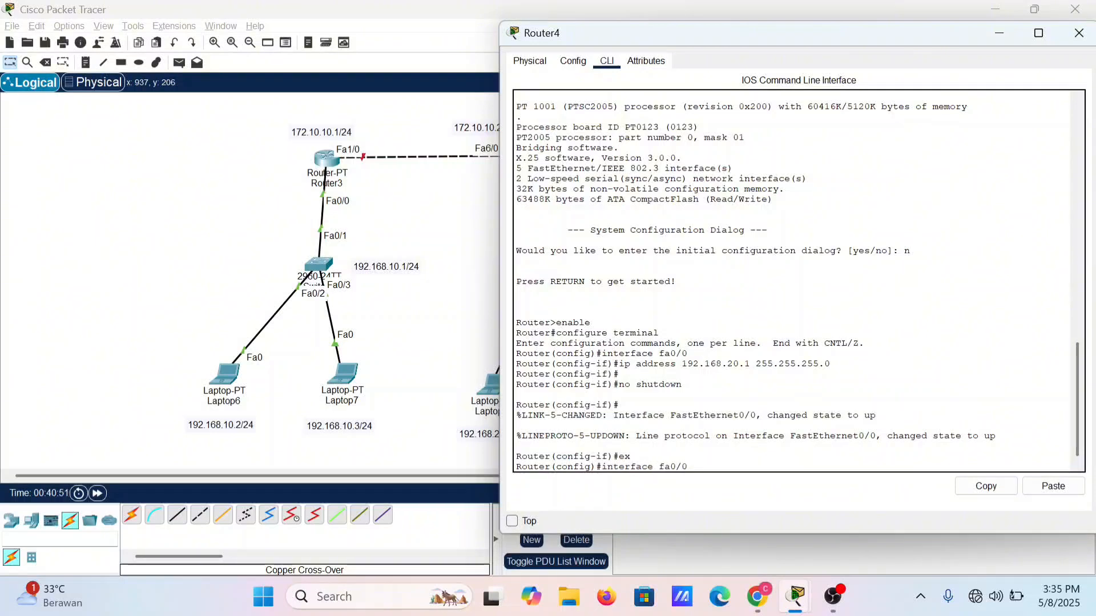
key("BackSpace")
type("1")
left_click_drag(906, 37, 782, 235)
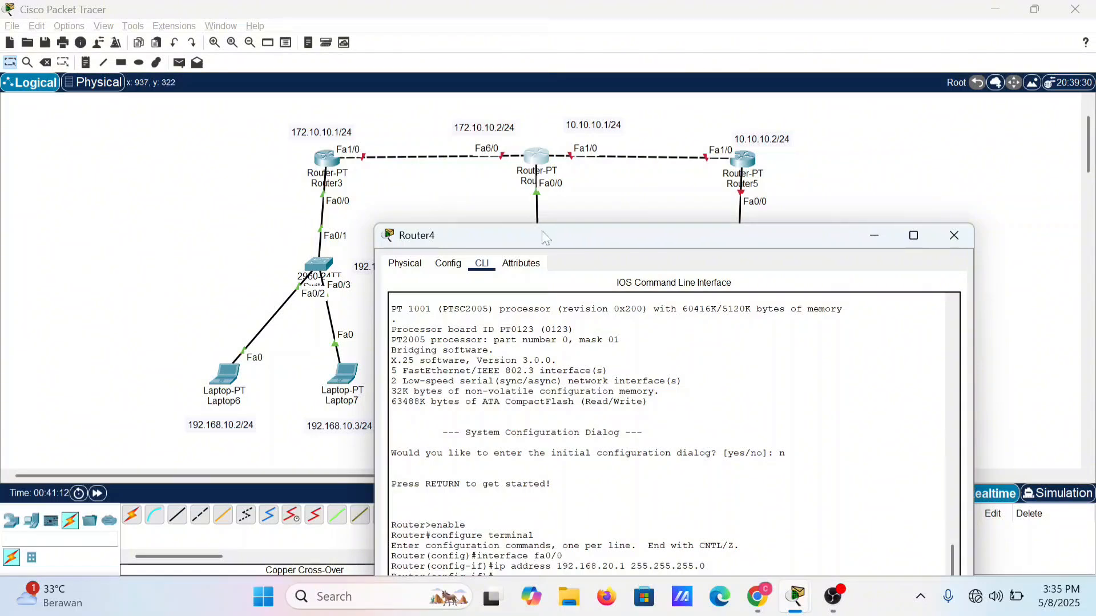
left_click_drag(543, 231, 520, 184)
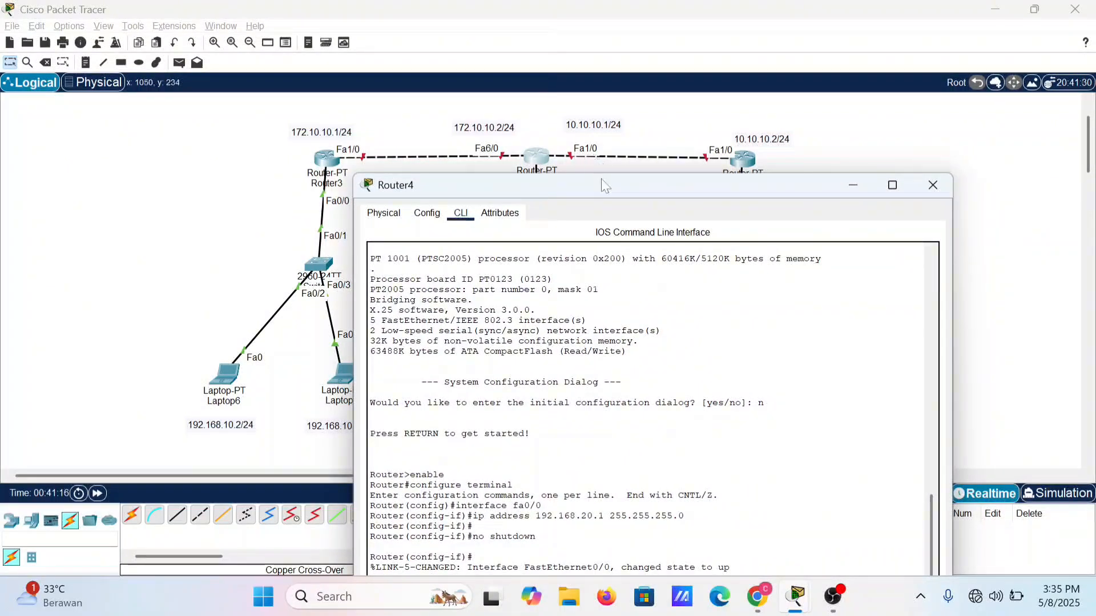
left_click_drag(602, 183, 672, 50)
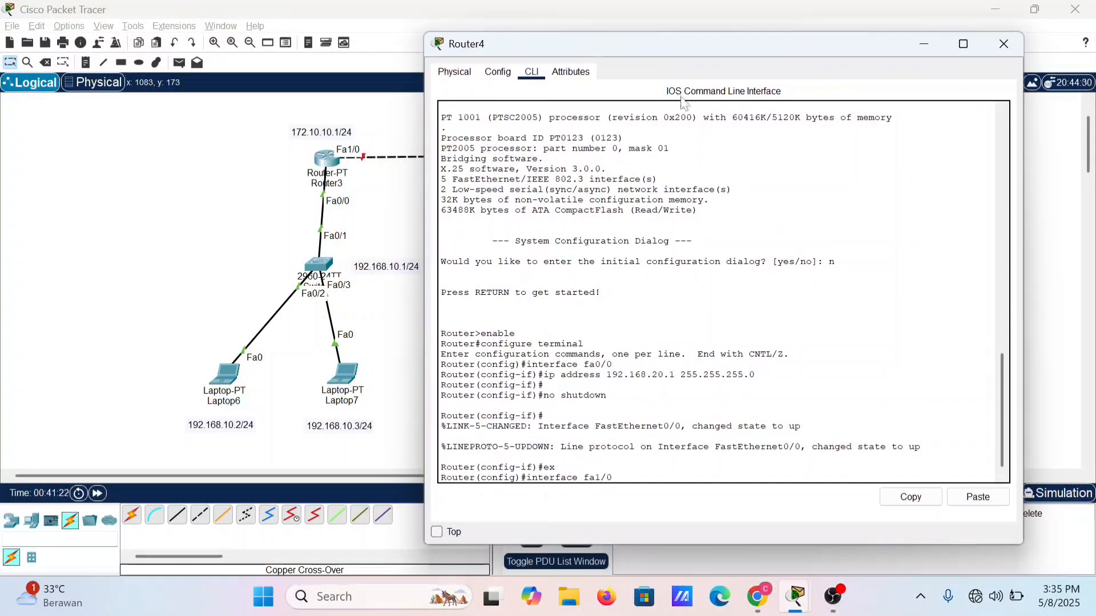
key("Return")
Step: Assign IP address 10.10.10.1 with mask 255.255.255.0 to Router4's fa1/0 by adapting the earlier ip address command
key("Up")
key("Up")
key("Up")
key("Up")
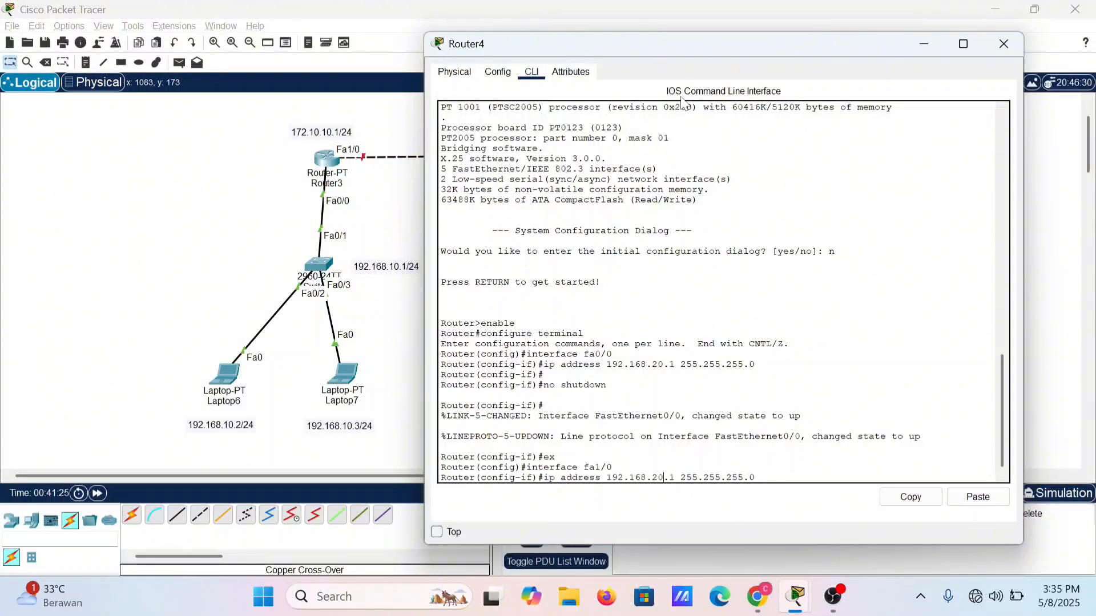
key("BackSpace")
type("1")
key("Left")
key("Left")
key("BackSpace")
key("BackSpace")
key("BackSpace")
type("10")
key("BackSpace")
key("BackSpace")
key("BackSpace")
type("0.")
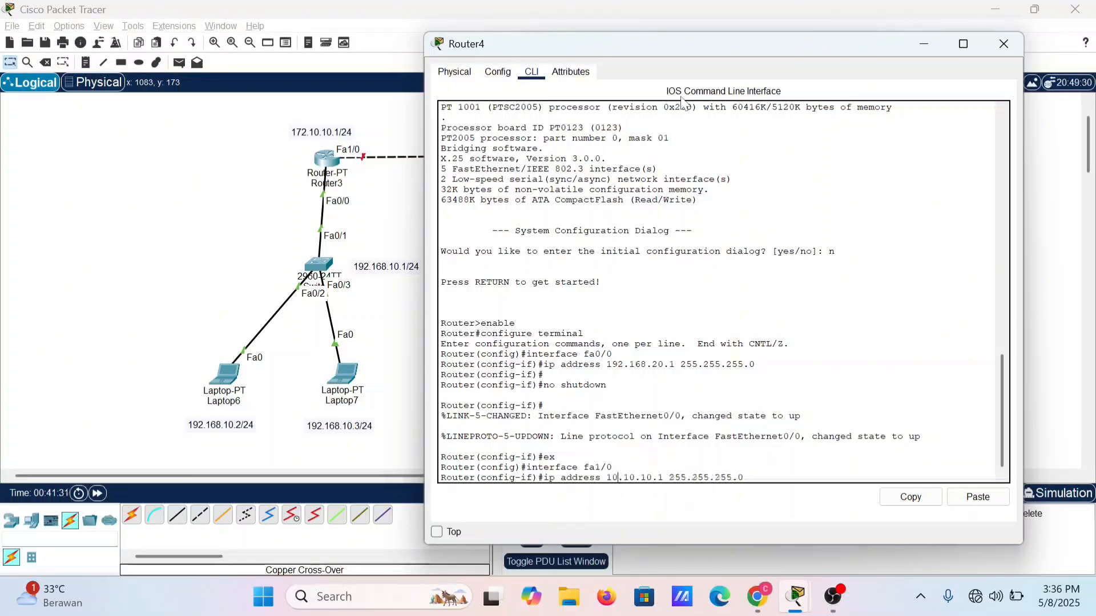
key("Return")
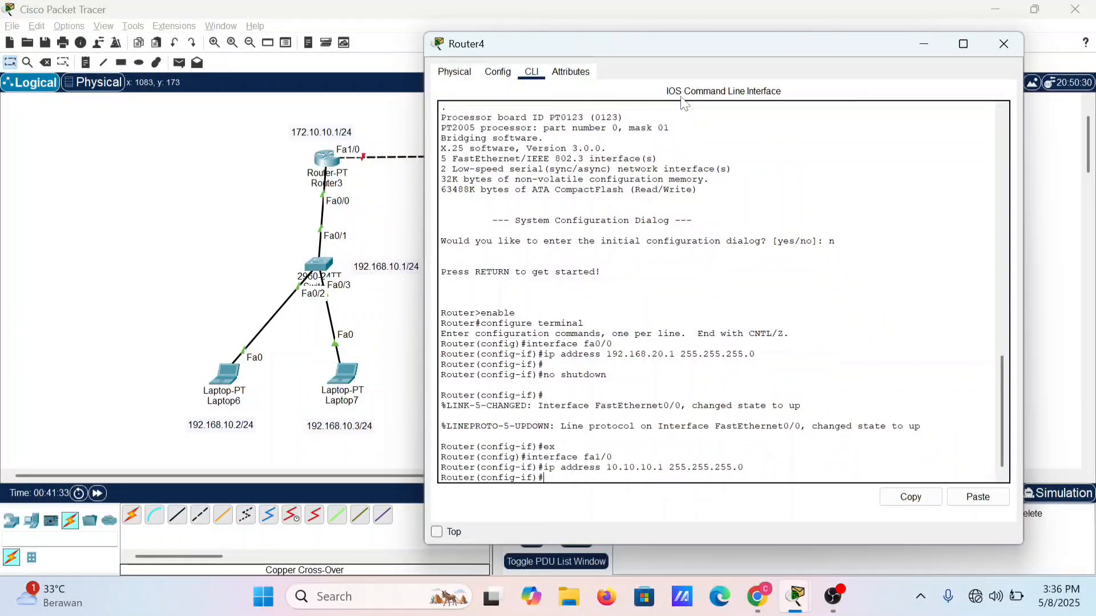
Step: Enable Router4's fa1/0 with no shutdown and return to global configuration mode with exit
type("no shutdown")
key("Return")
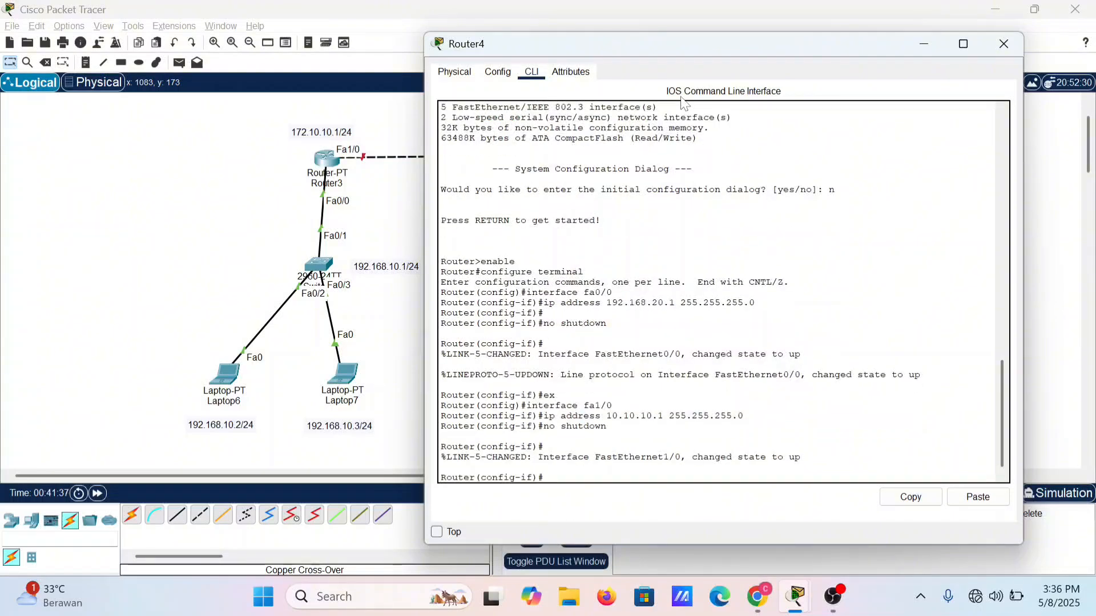
type("exit")
key("Return")
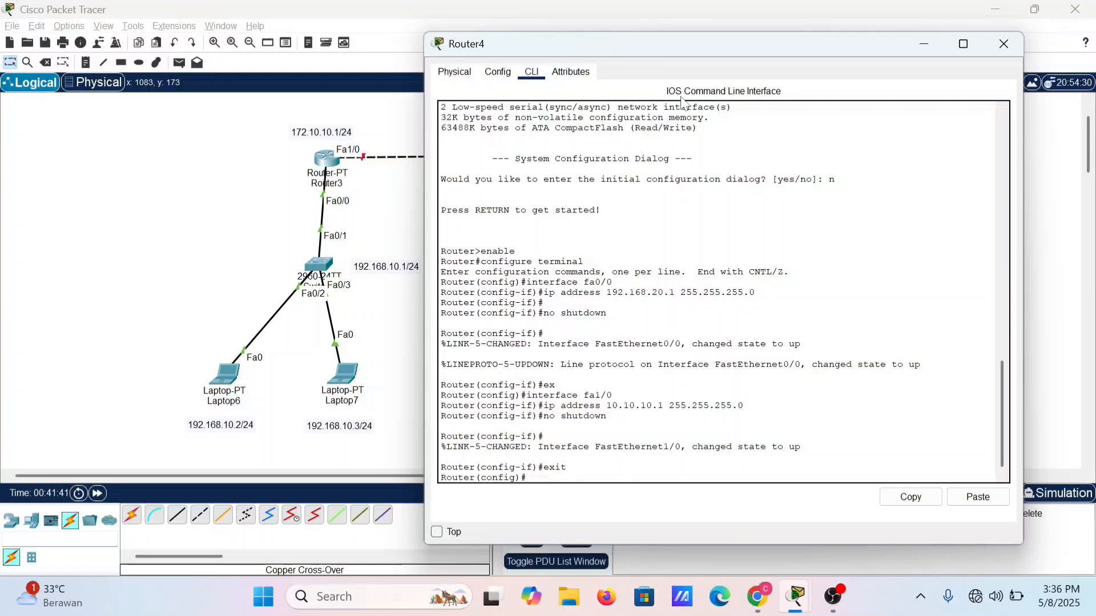
Step: Enter configuration mode for Router4's fa6/0 with interface fa6/0
type("interface fa1/0")
key("BackSpace")
type("6")
key("Return")
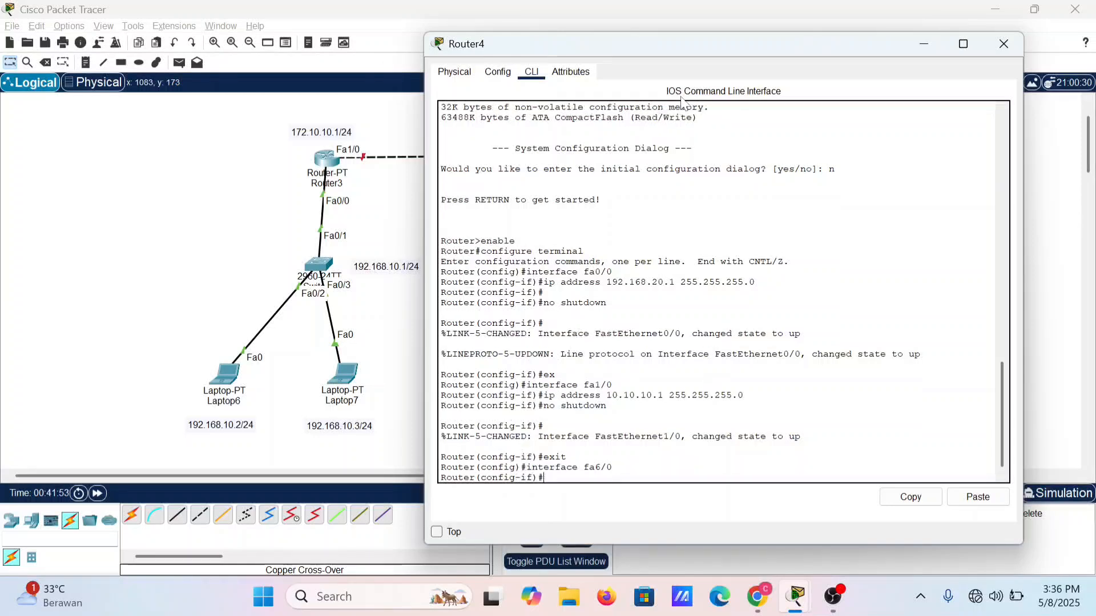
Step: Recall Router4's earlier ip address command for fa6/0 and check that port's address label in the topology
key("Up")
key("Up")
key("Up")
key("Up")
left_click(724, 26)
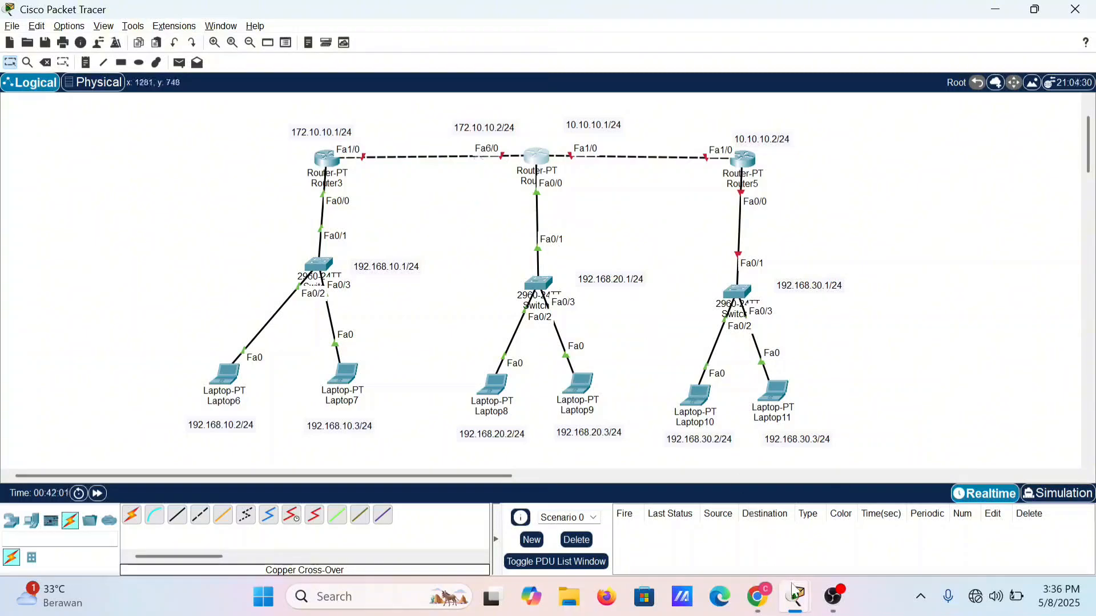
mouse_move(795, 596)
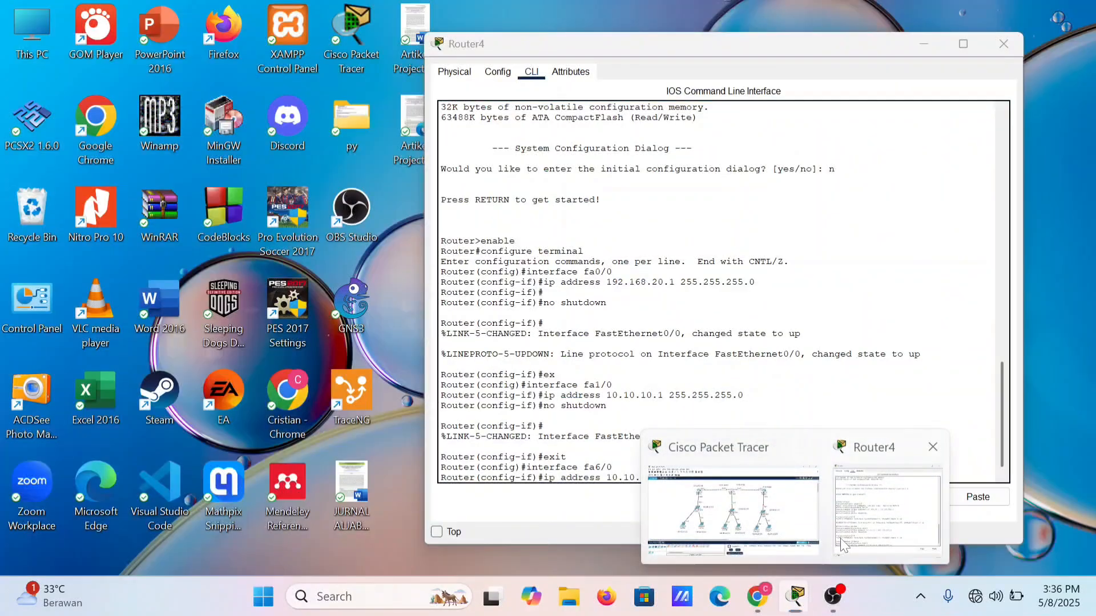
left_click(840, 539)
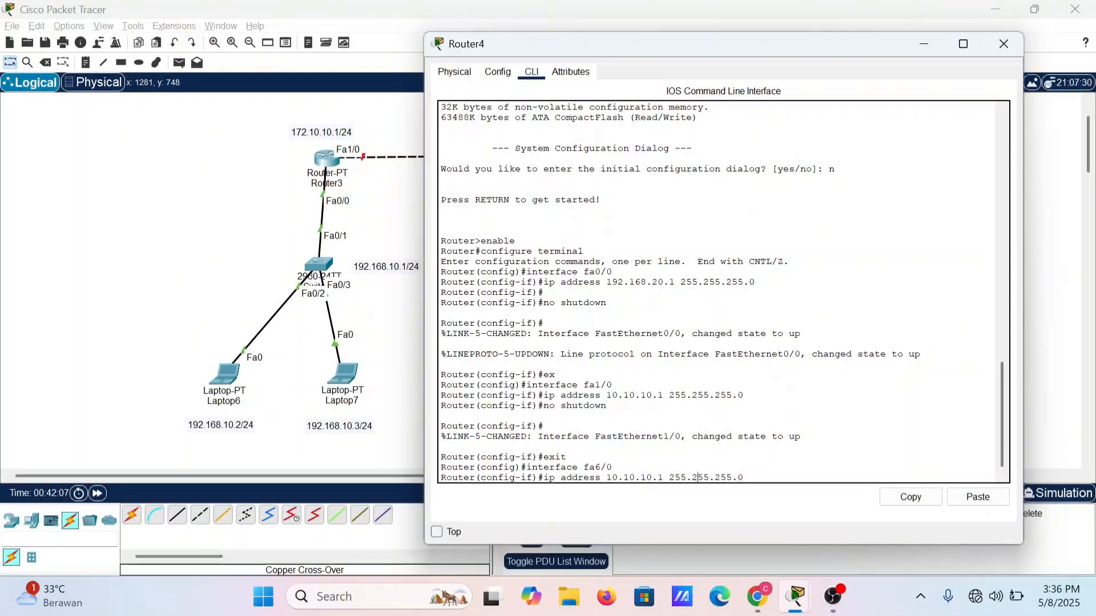
Step: Adapt the recalled command to assign 172.10.10.2 with mask 255.255.255.0 to Router4's fa6/0
key("BackSpace")
key("BackSpace")
type("172")
key("BackSpace")
key("BackSpace")
key("BackSpace")
type("10")
key("BackSpace")
type("2")
key("Left")
key("Left")
key("BackSpace")
key("BackSpace")
type("172")
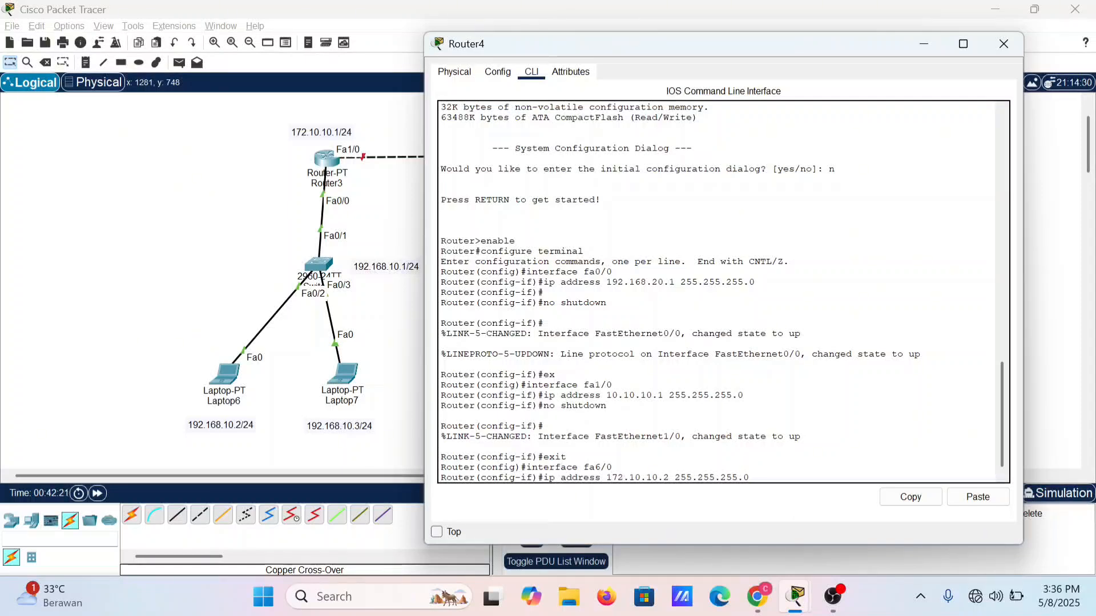
key("Return")
Step: Enable Router4's fa6/0 with no shutdown and close Router4's window
type("no")
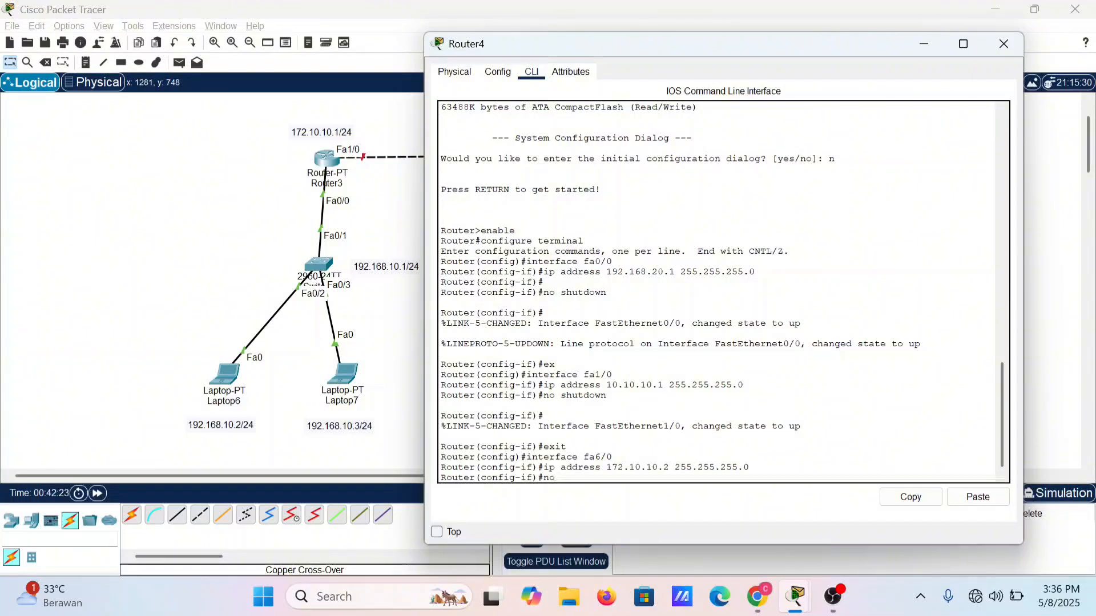
type(" shutdown")
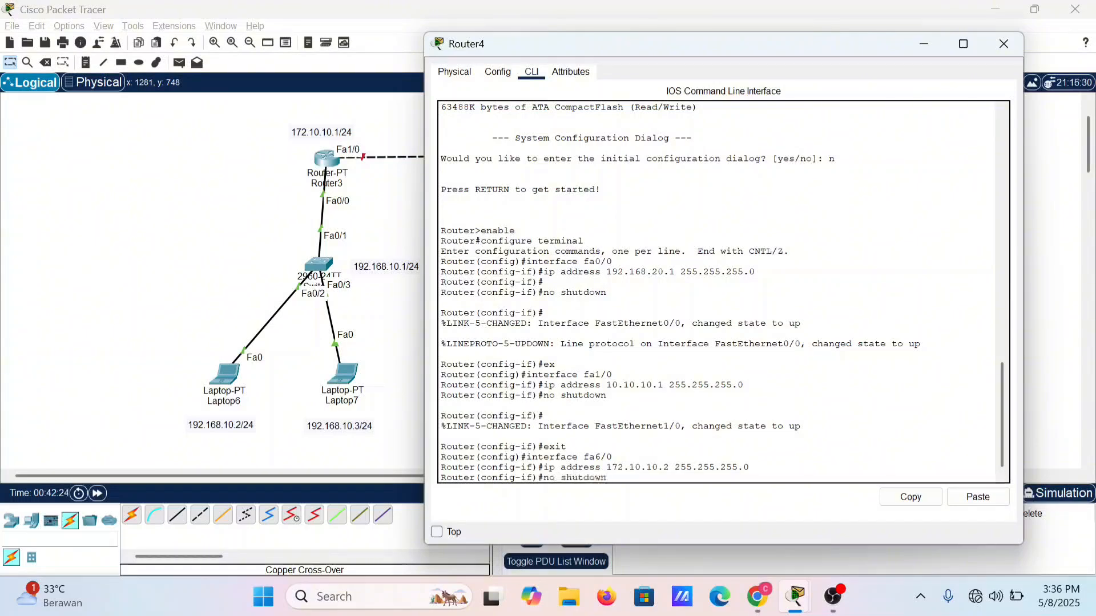
key("Return")
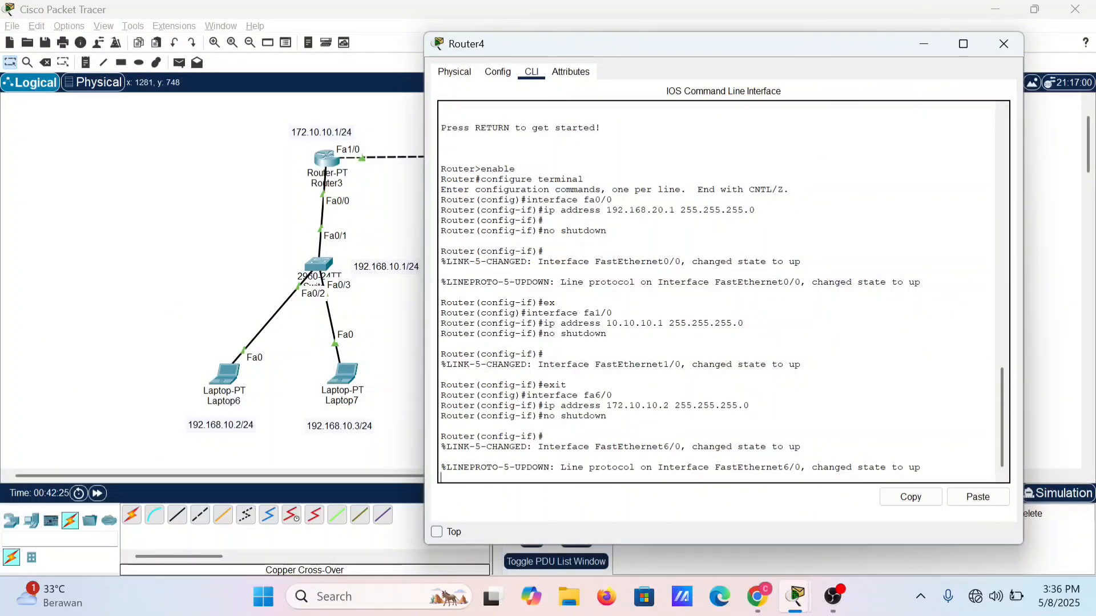
left_click(1003, 44)
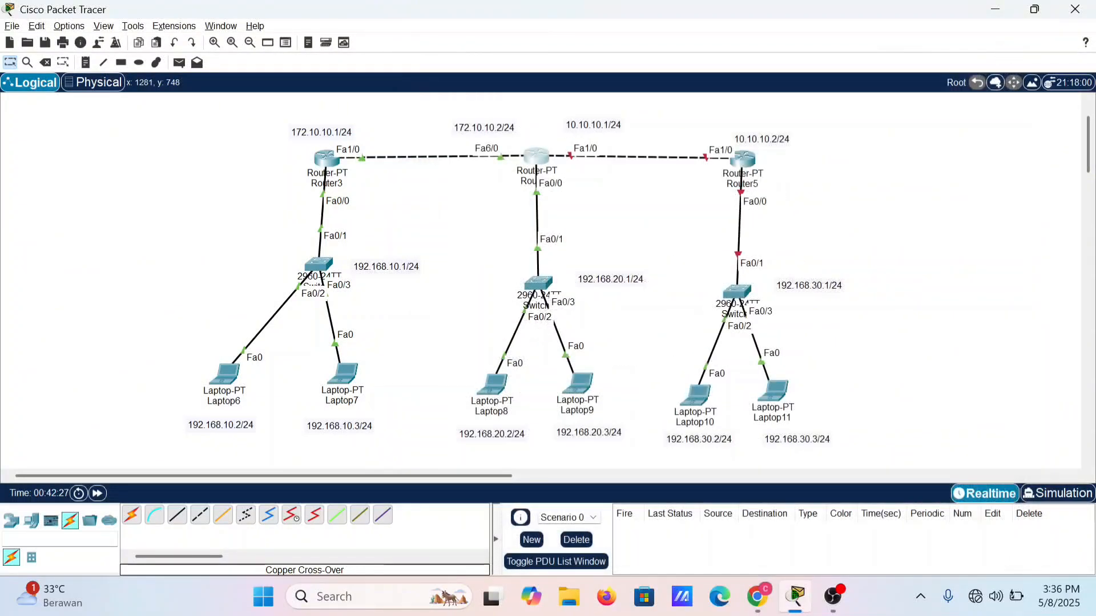
Step: Open Router5's command line, decline the initial configuration dialog with no, and enter privileged mode with enable
double_click(744, 155)
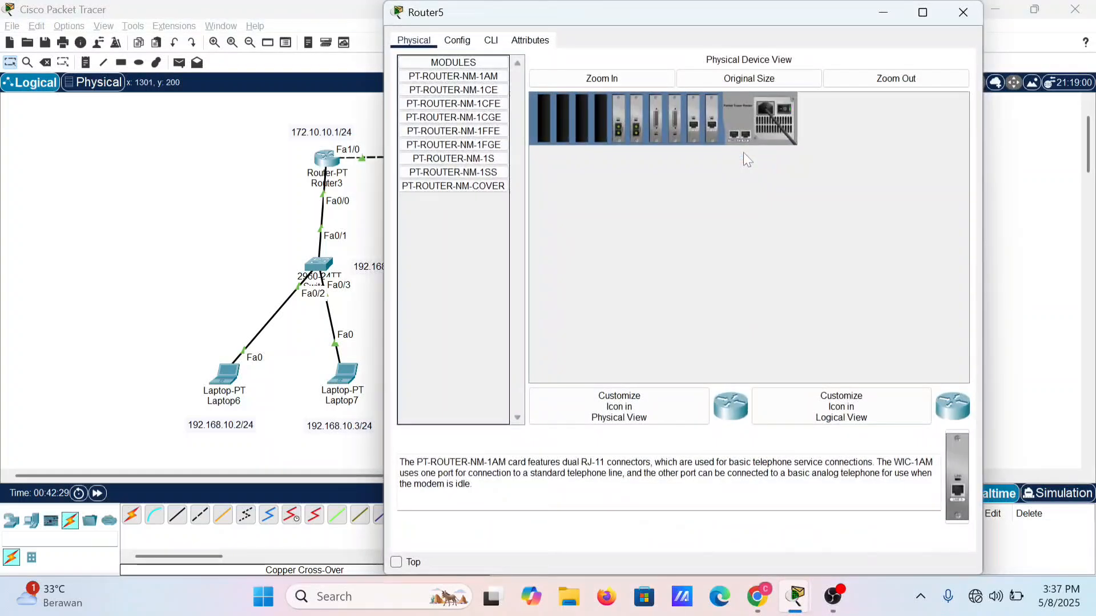
left_click(491, 40)
type("no")
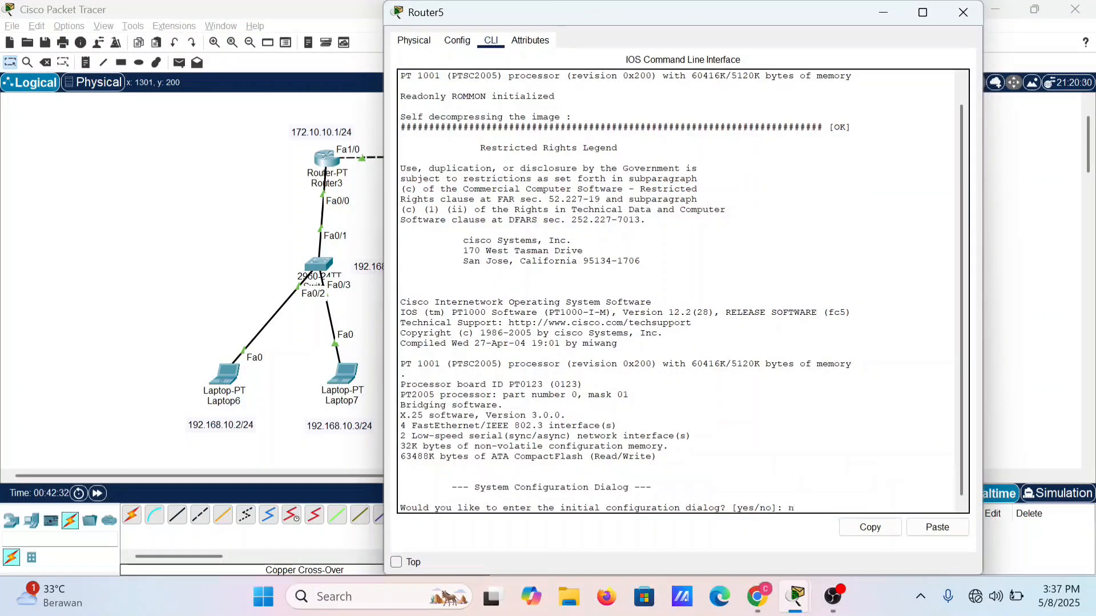
key("Return")
key("Return")
type("enable")
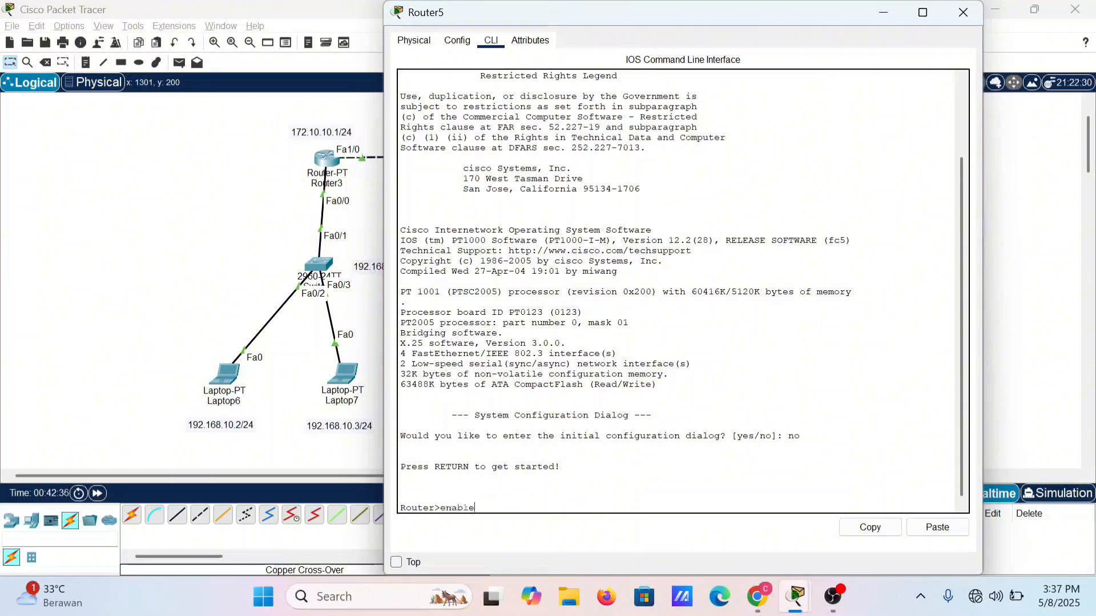
Step: Enter global configuration mode on Router5 with configure terminal
key("Return")
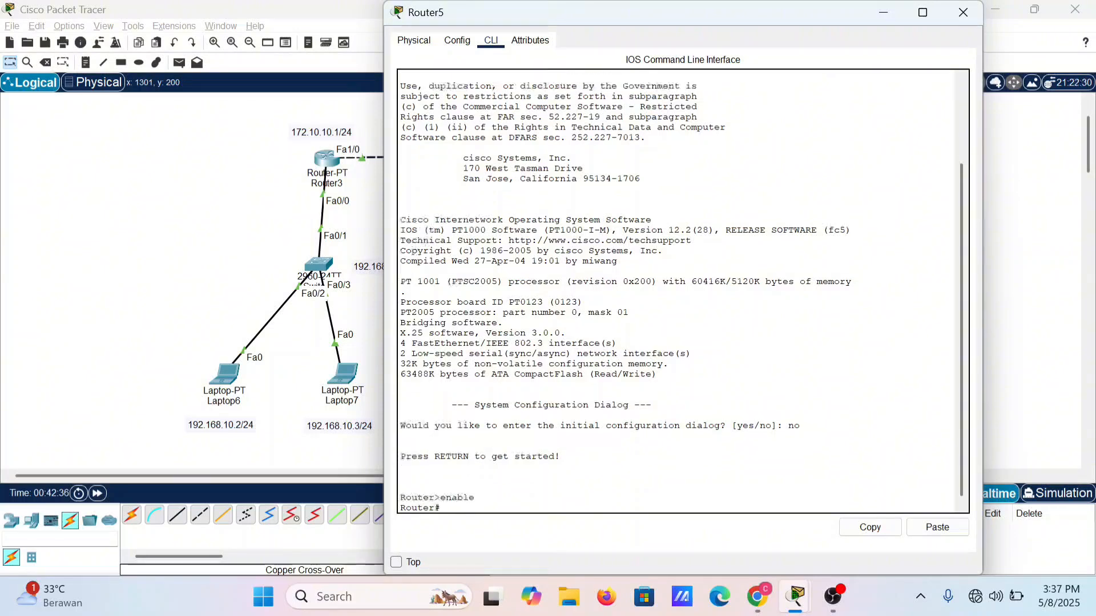
type("configu")
type("e")
key("BackSpace")
key("BackSpace")
key("BackSpace")
key("BackSpace")
type("gure terminal")
key("Return")
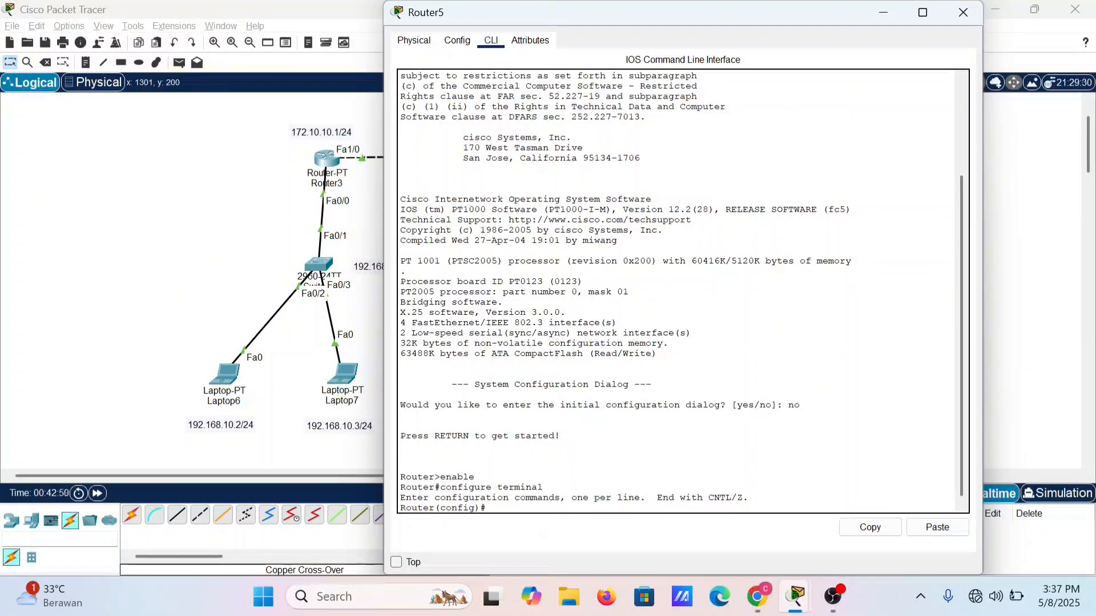
Step: Enter configuration mode for Router5's fa0/0 with interface fa0/0 and move its window clear of the Router5 topology labels
type("i")
type("nterface fa0/0")
left_click_drag(640, 14, 362, 67)
key("Return")
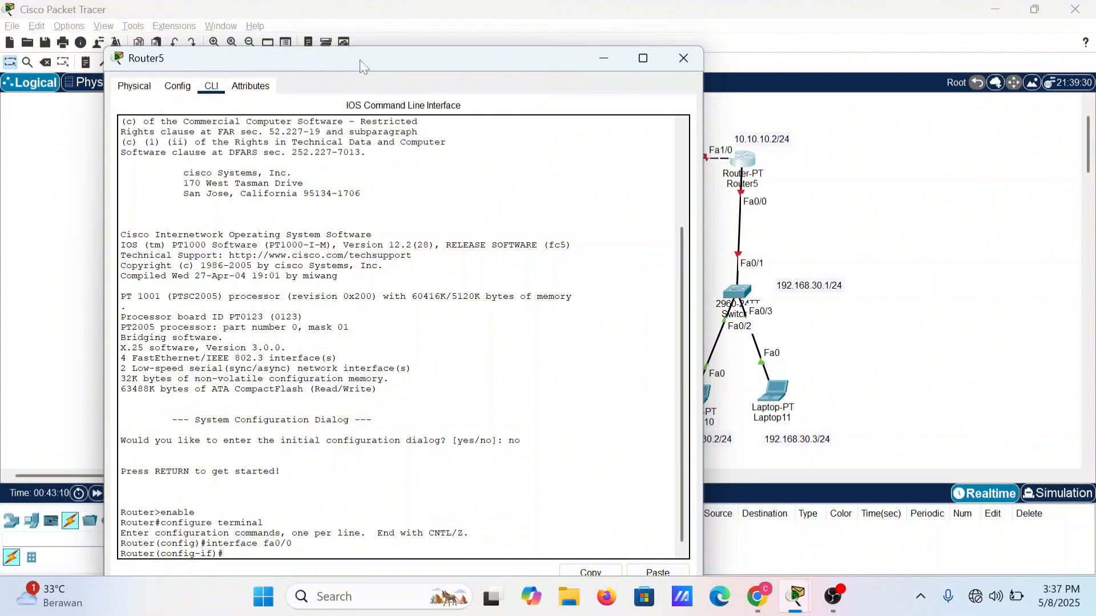
Step: Write the ip address command giving Router5's fa0/0 the address 192.168.30.1 with mask 255.255.255.0
type("ip address 192.")
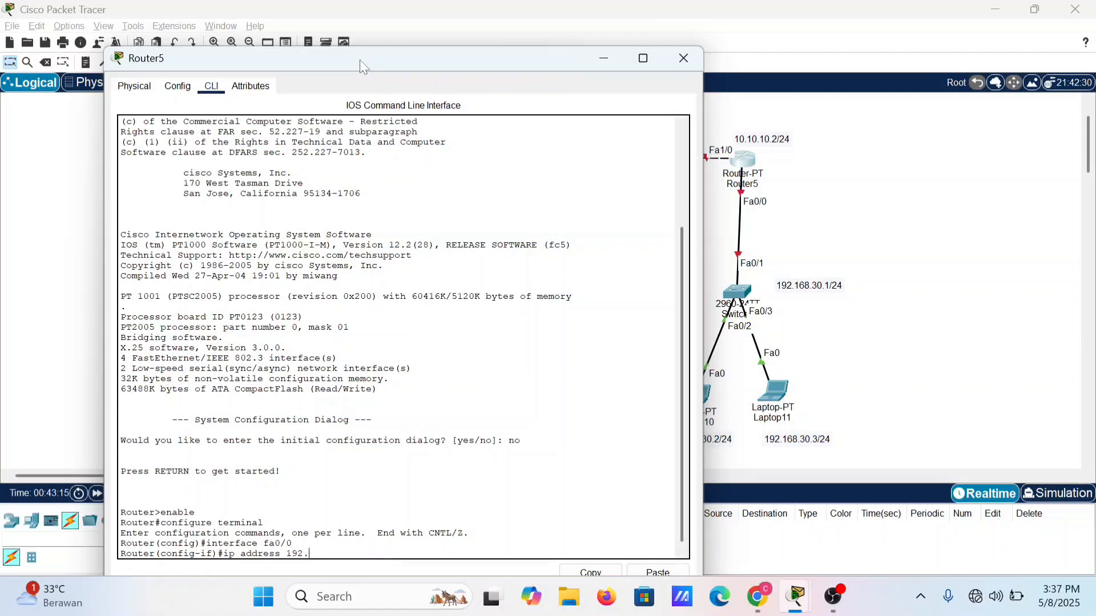
type("168.30.1 255.255.255.0")
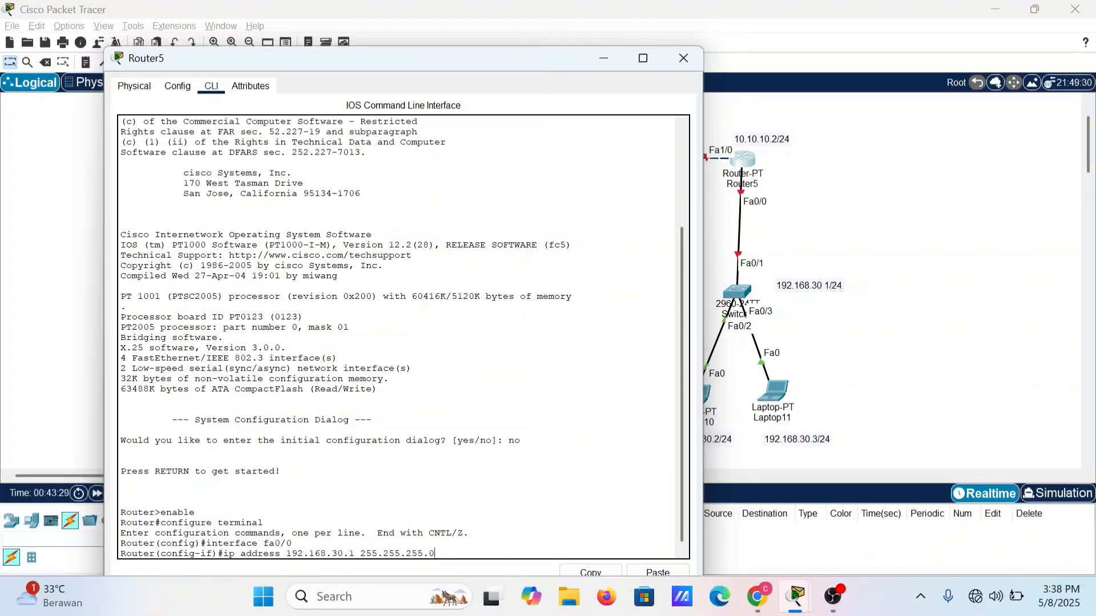
Step: Submit the ip address command for Router5's fa0/0 and enable the interface with no shutdown
key("Return")
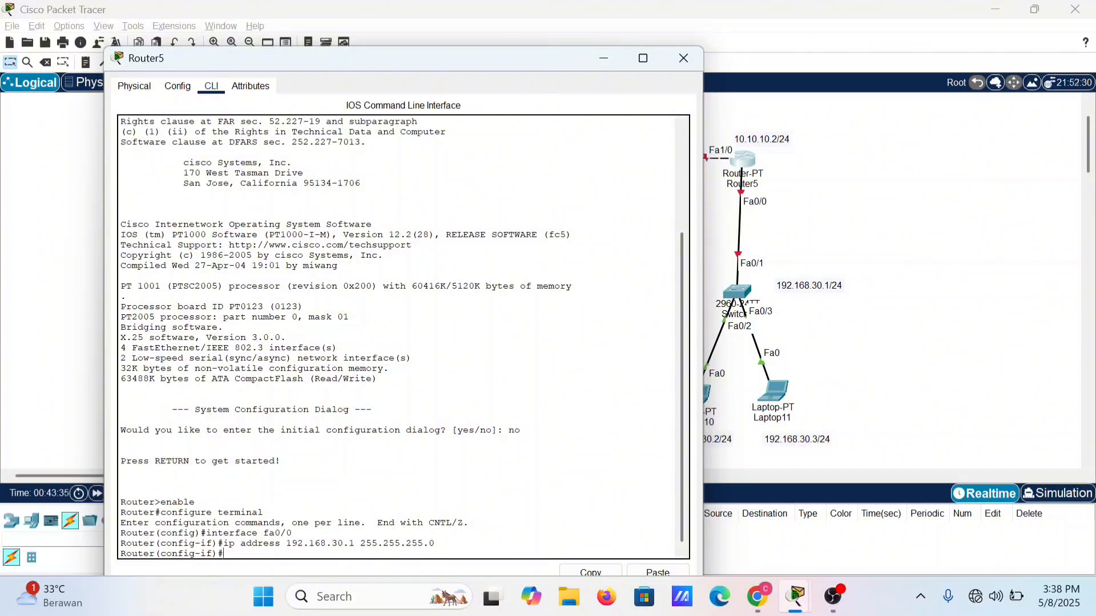
type("no shutdown")
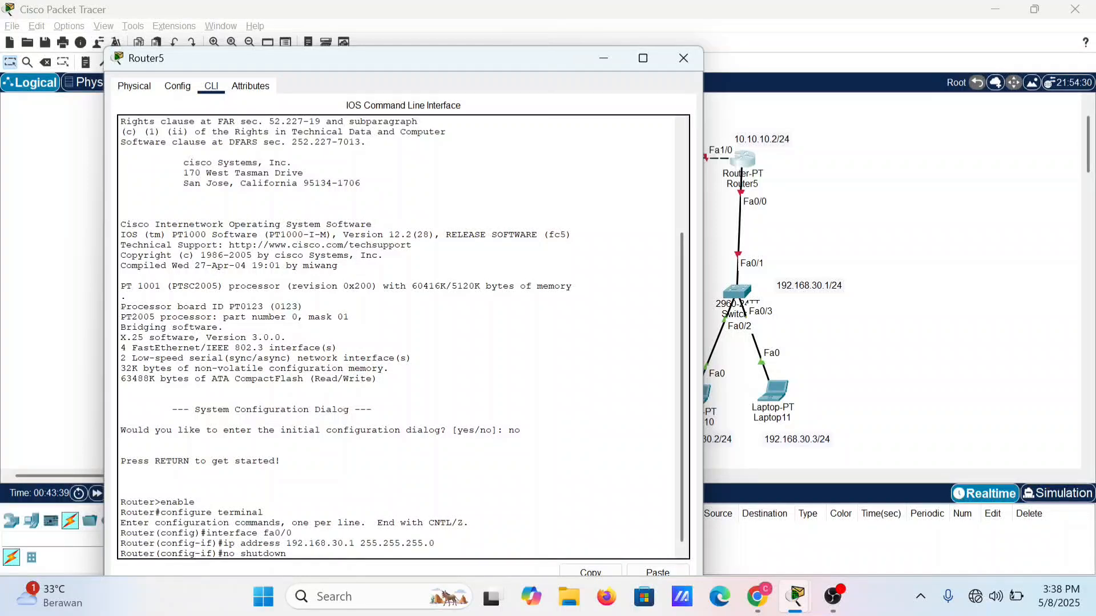
key("Return")
Step: Exit Router5's fa0/0 configuration and enter configuration mode for its other link with interface fa1/0
key("Return")
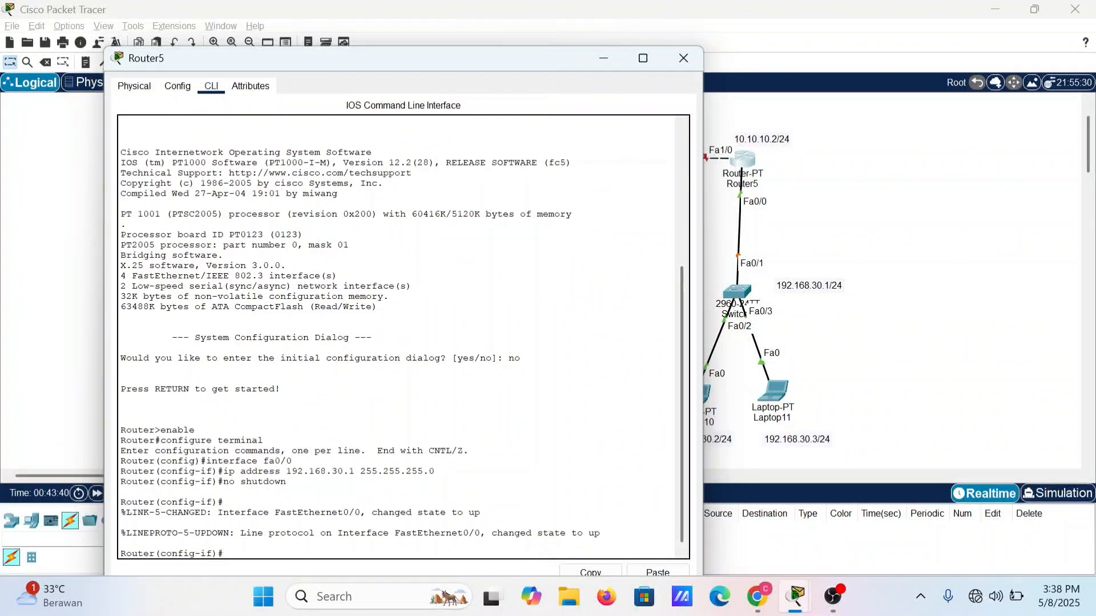
type("exit")
key("Return")
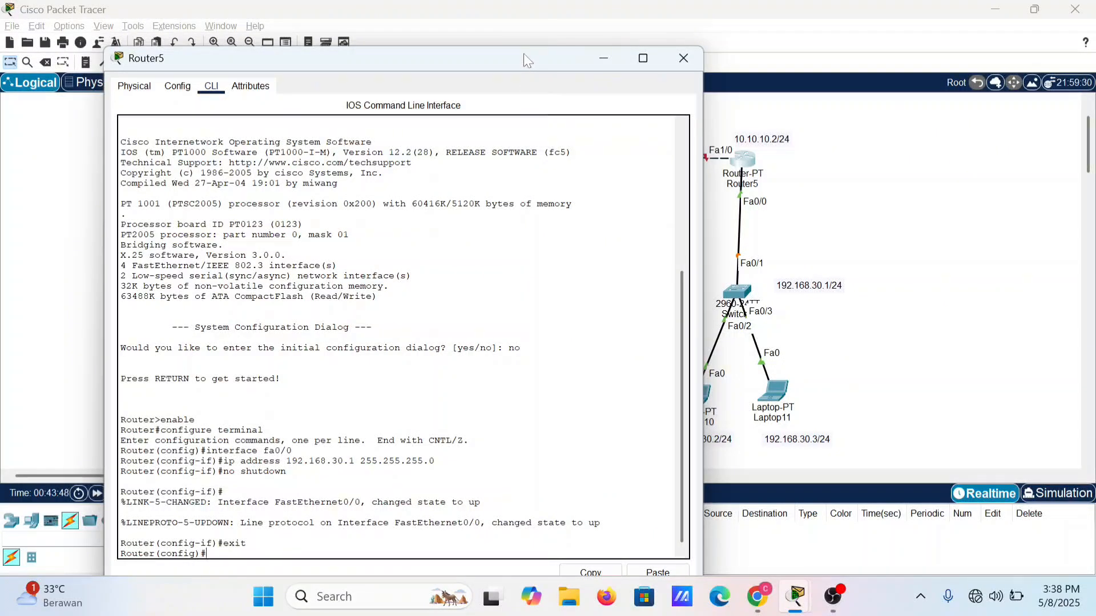
key("Up")
key("Up")
key("Up")
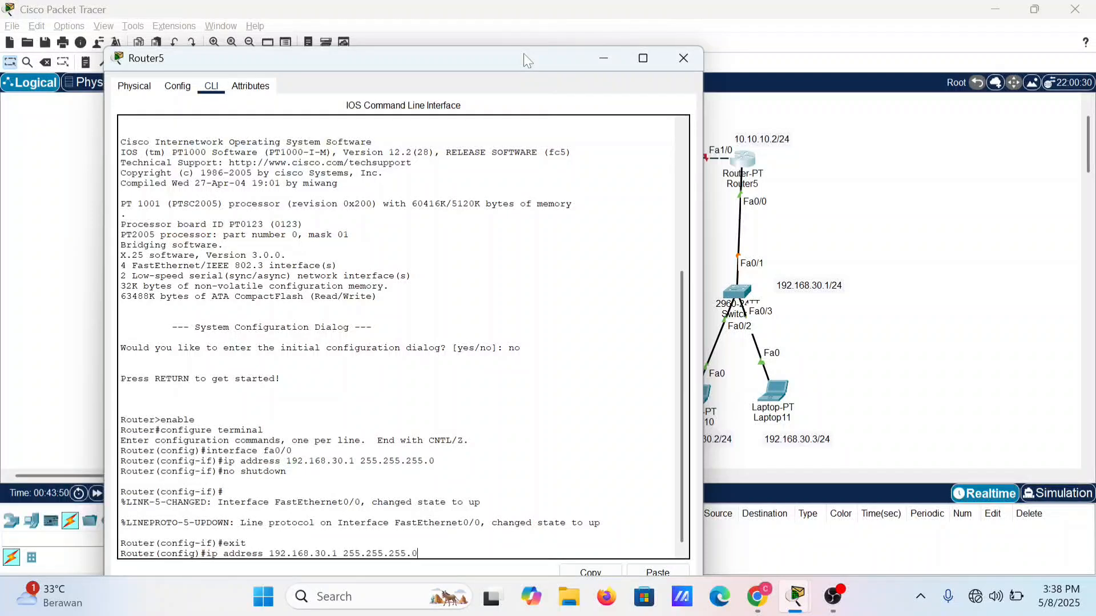
key("Up")
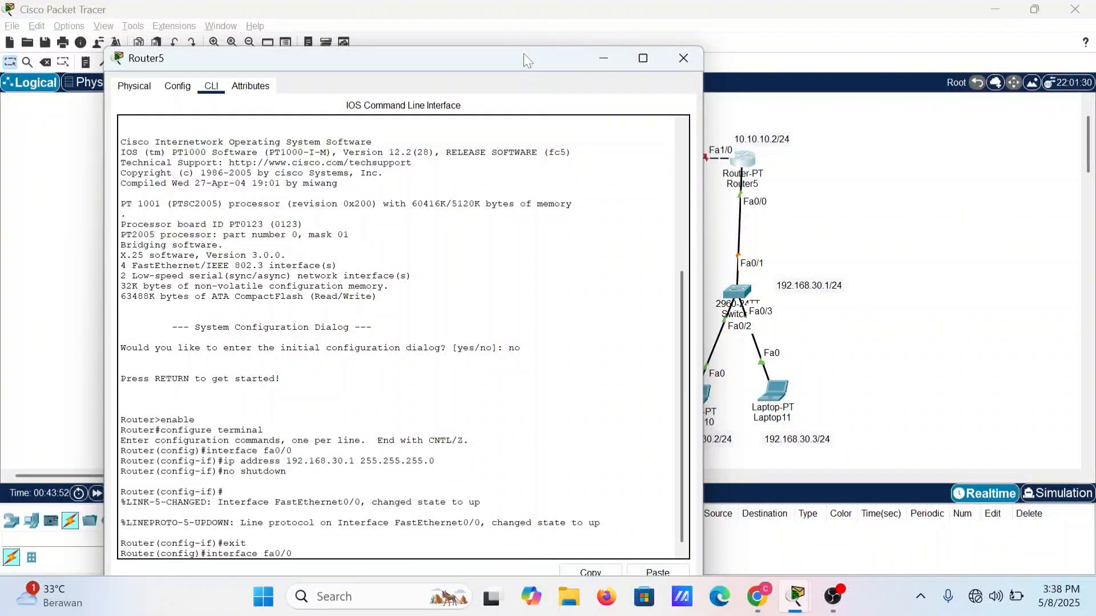
key("BackSpace")
type("1")
key("Return")
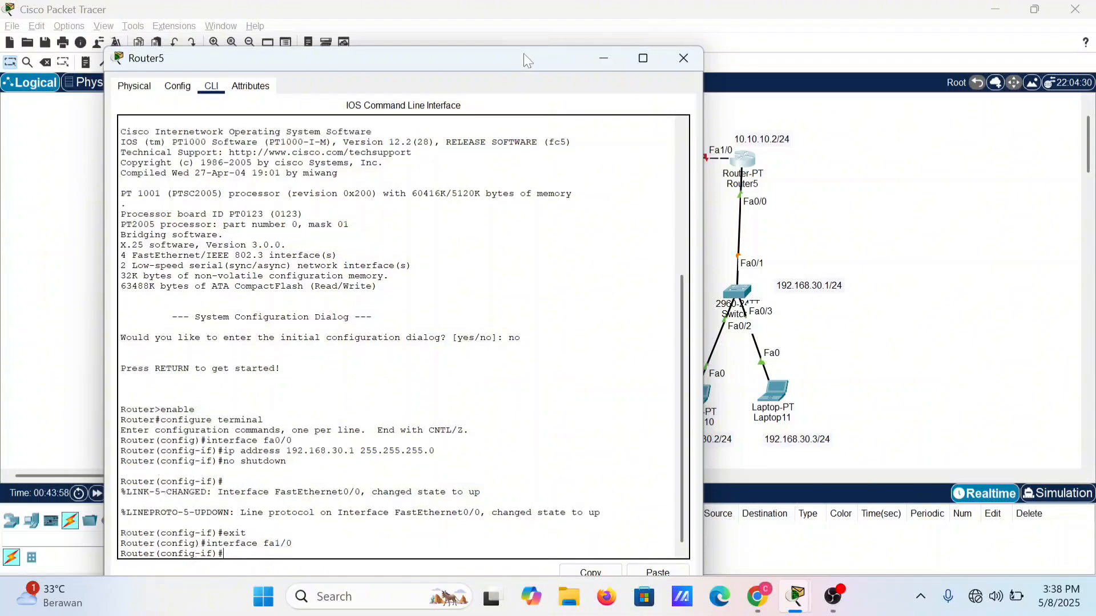
Step: Assign Router5's fa1/0 the address 10.10.10.2 with mask 255.255.255.0 using the ip address command
key("Up")
key("Up")
key("Up")
key("Up")
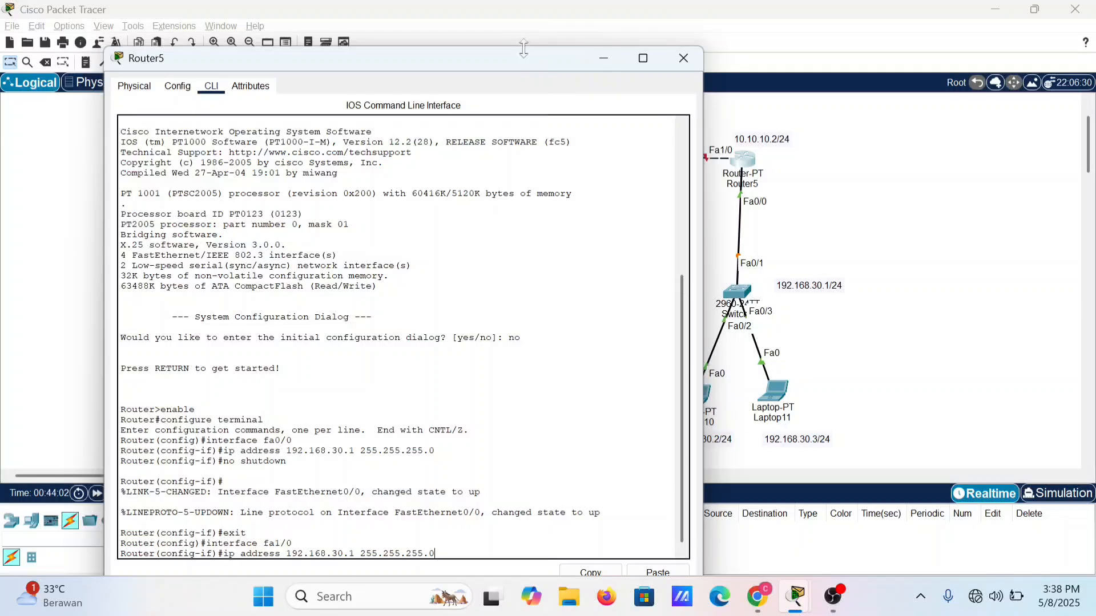
left_click_drag(524, 53, 522, 48)
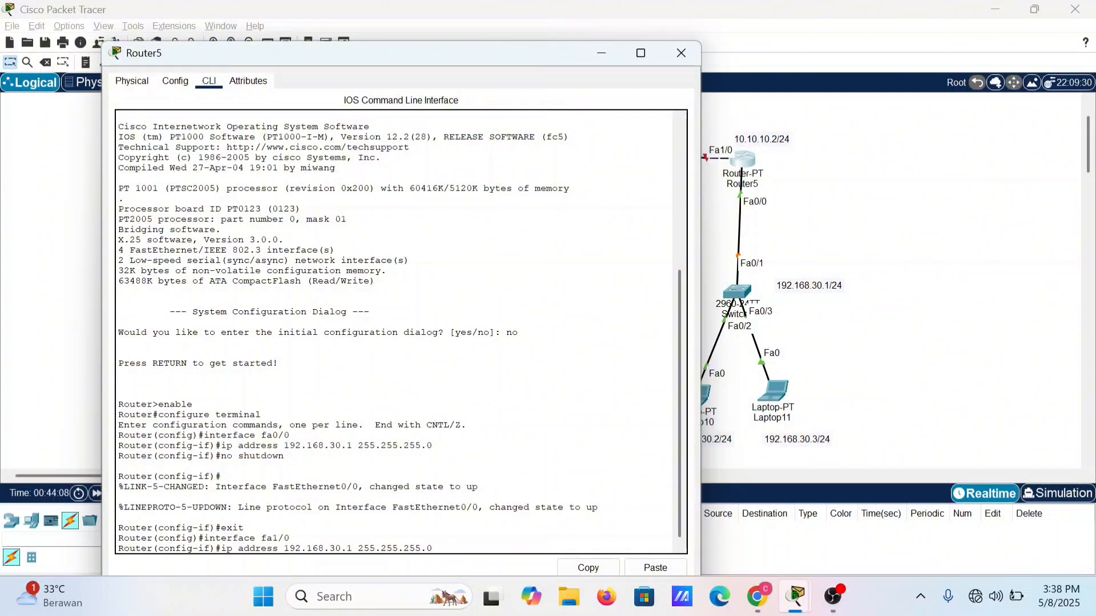
key("BackSpace")
type("2")
key("Left")
key("Left")
key("Left")
type("1")
key("Left")
key("BackSpace")
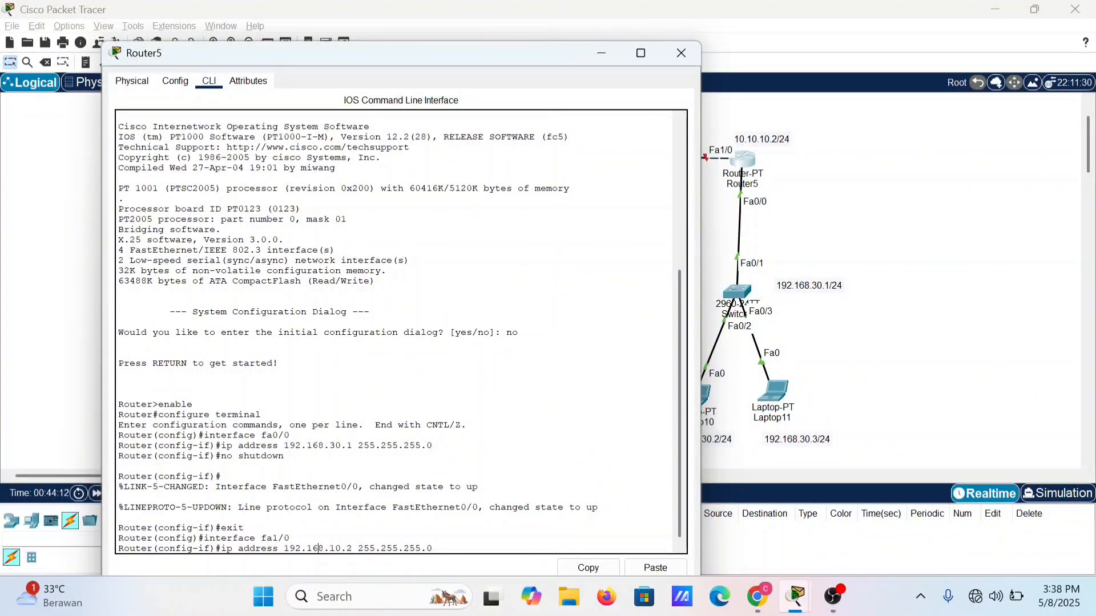
key("BackSpace")
key("BackSpace")
key("BackSpace")
type("10")
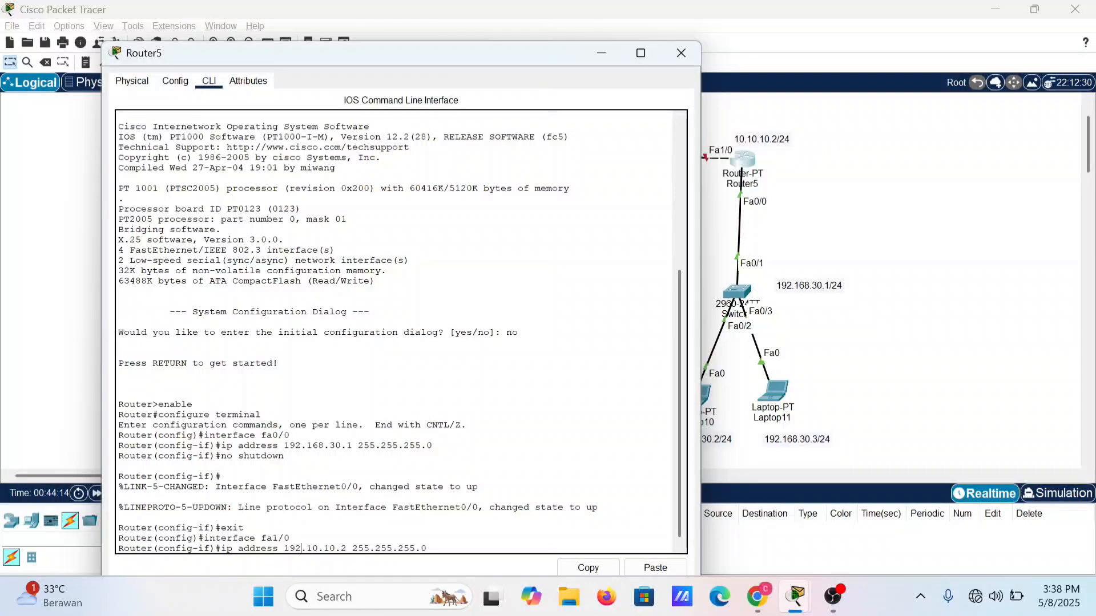
key("BackSpace")
key("BackSpace")
key("BackSpace")
type("10")
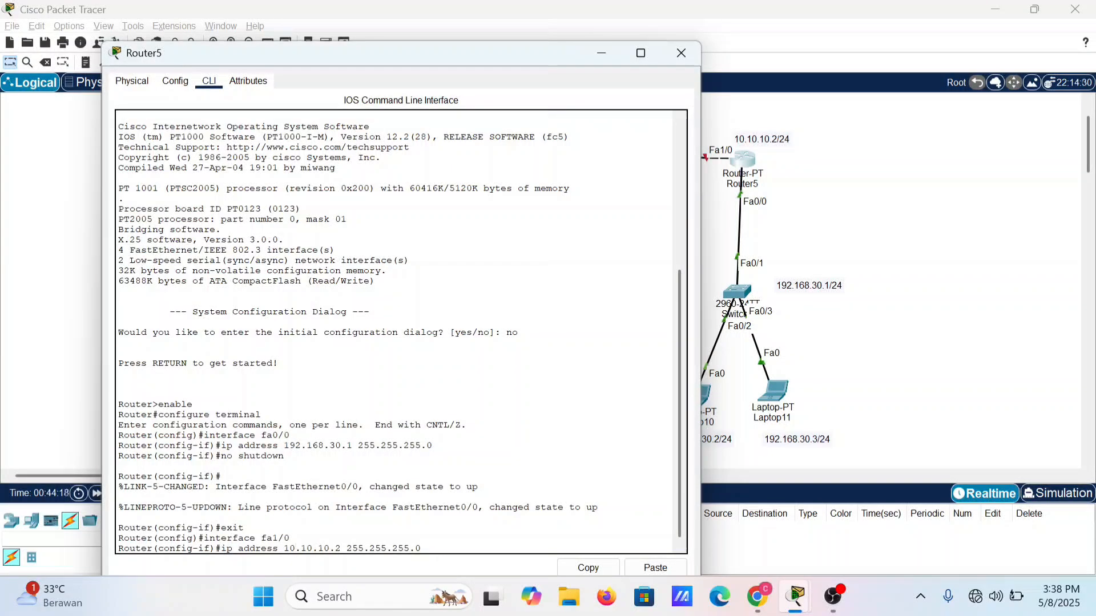
key("Return")
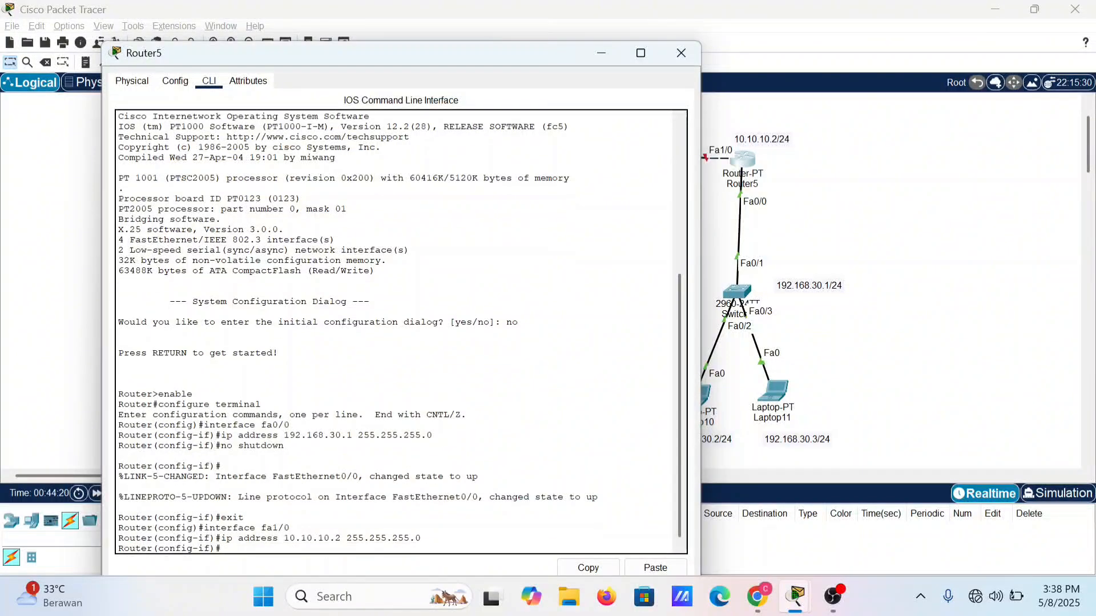
Step: Enable Router5's fa1/0 with no shutdown and close the router's window
type("no shutdown")
key("Return")
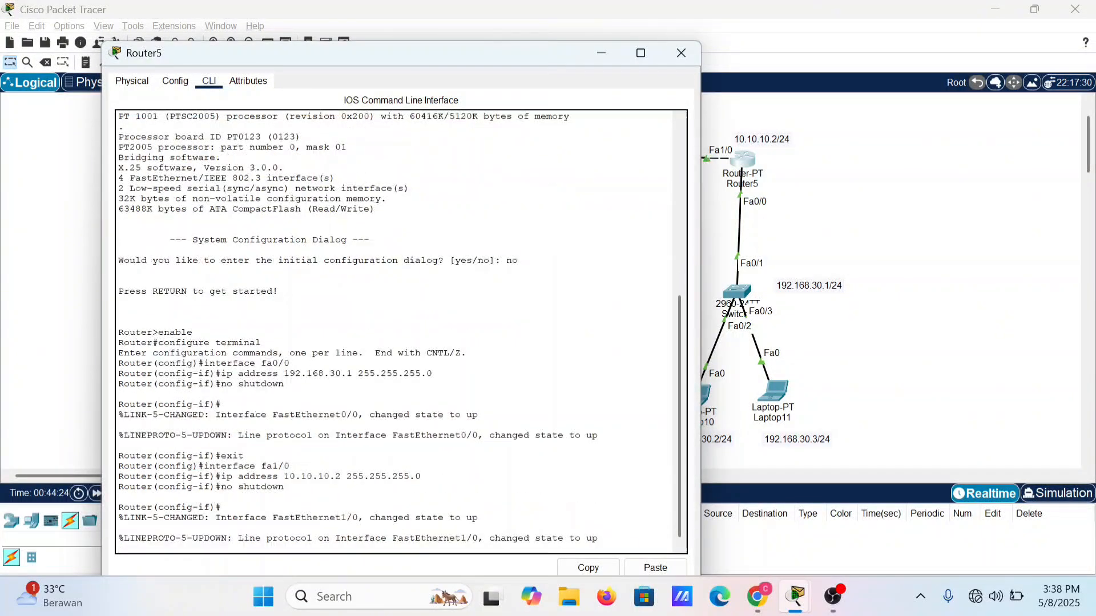
left_click(695, 52)
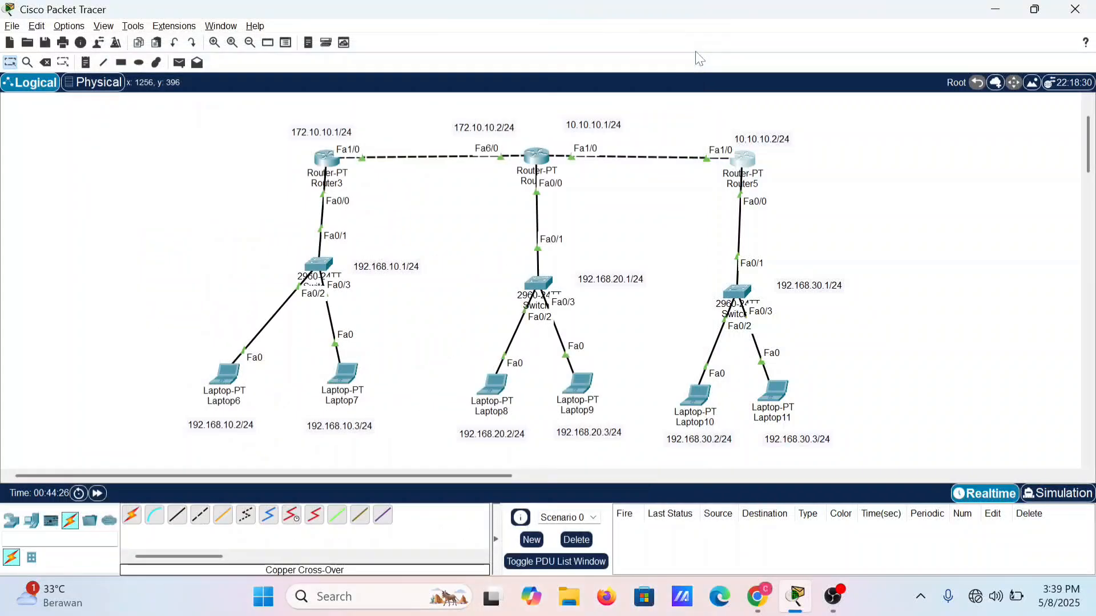
Step: Open Laptop6's IP configuration and set the static IPv4 address to 192.168.10.2 with subnet mask 255.255.255.0
left_click(226, 381)
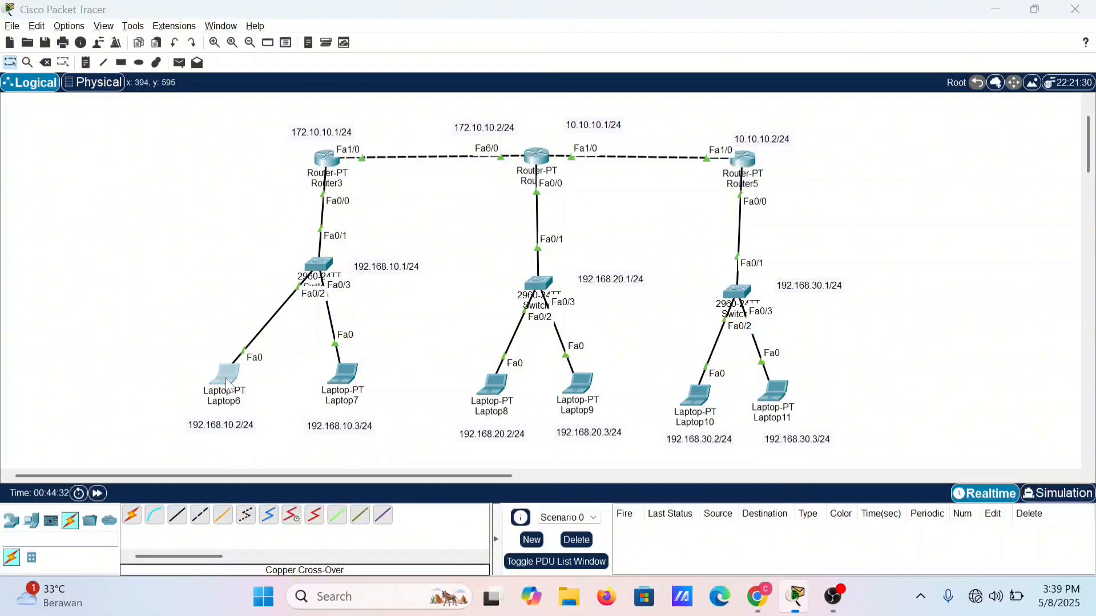
left_click(464, 196)
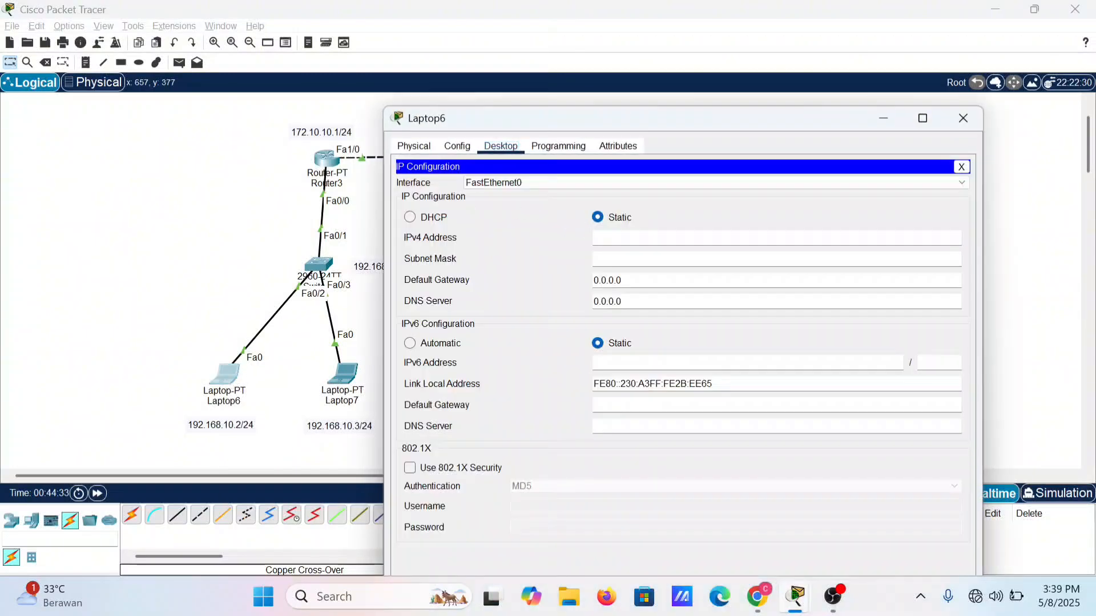
type("19")
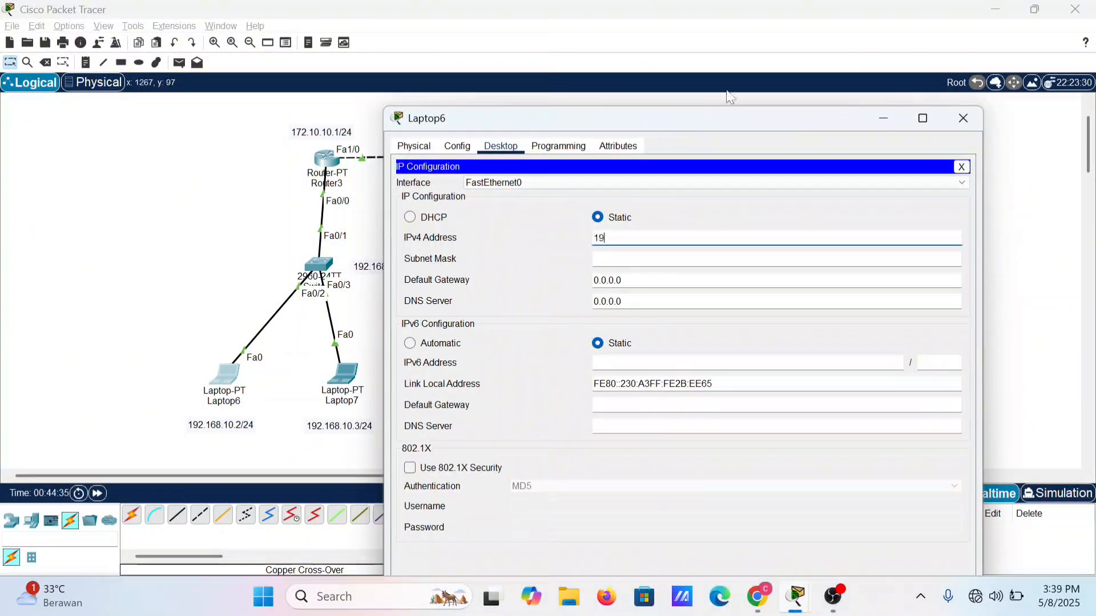
type("2.168.10.2")
key("Tab")
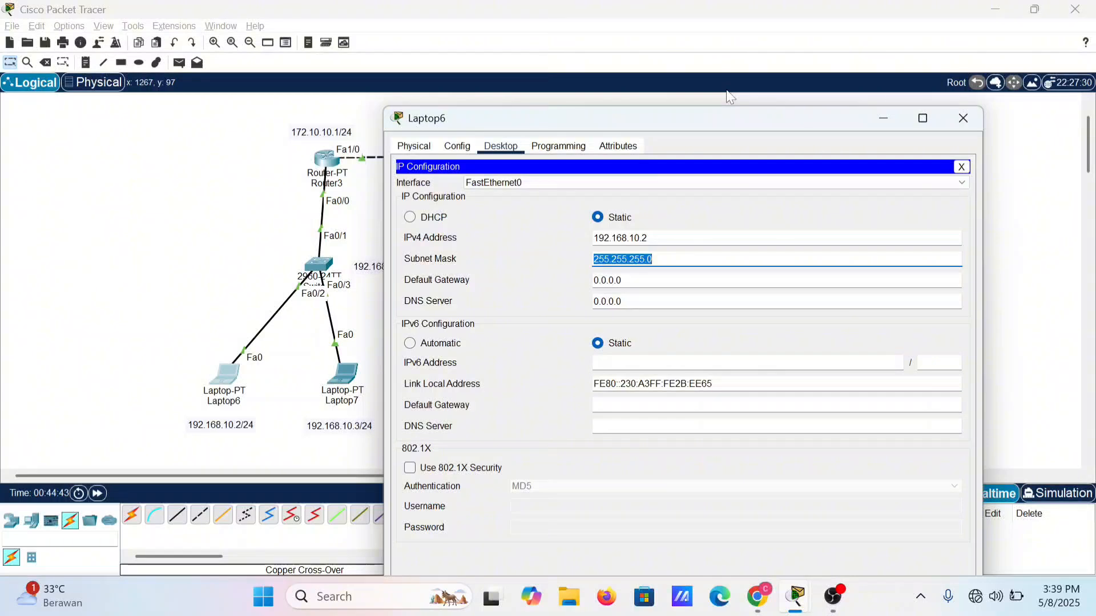
key("Tab")
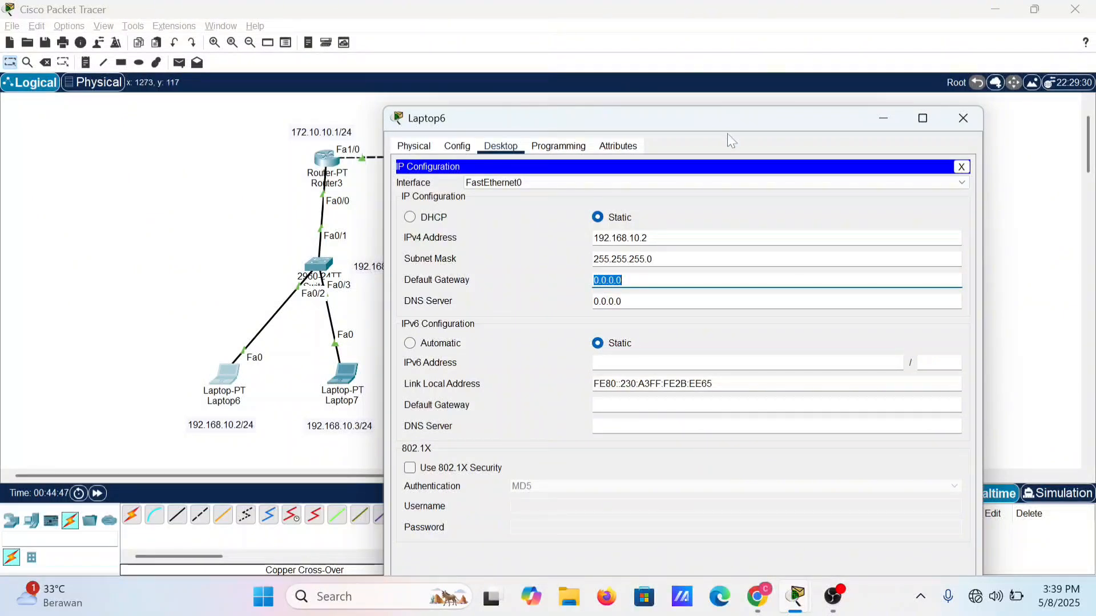
Step: Set Laptop6's default gateway to 192.168.10.1 and close its window
left_click_drag(730, 123, 762, 116)
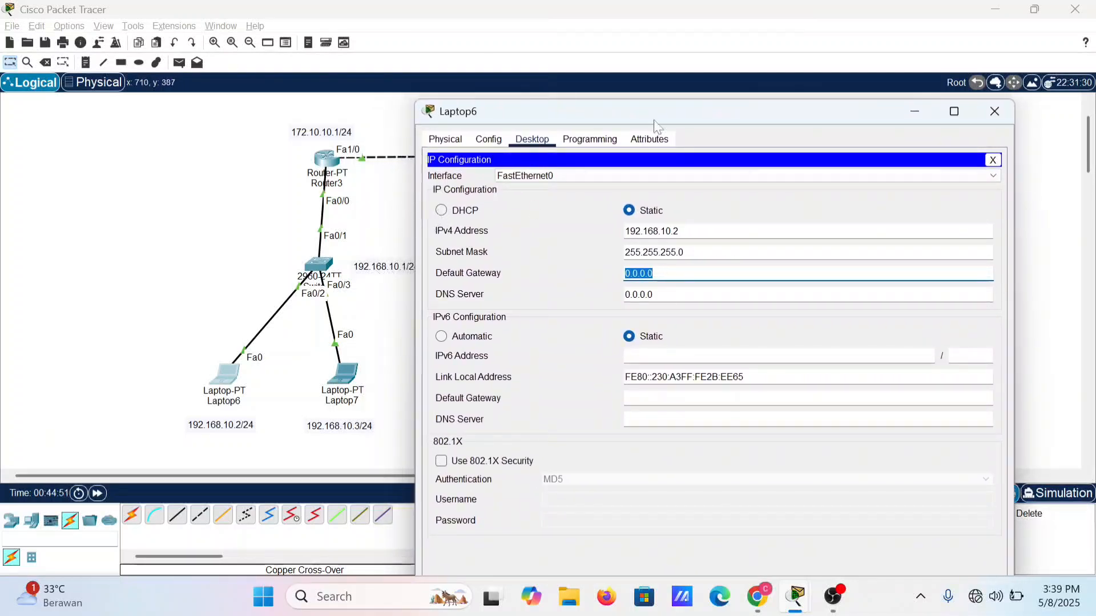
left_click_drag(694, 113, 676, 84)
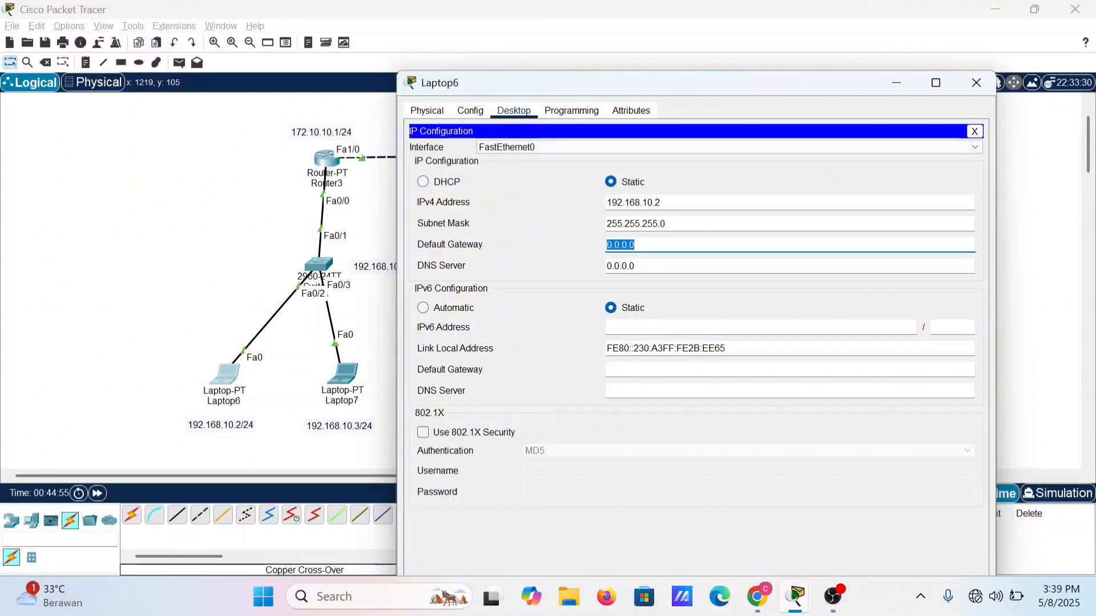
type("192.168")
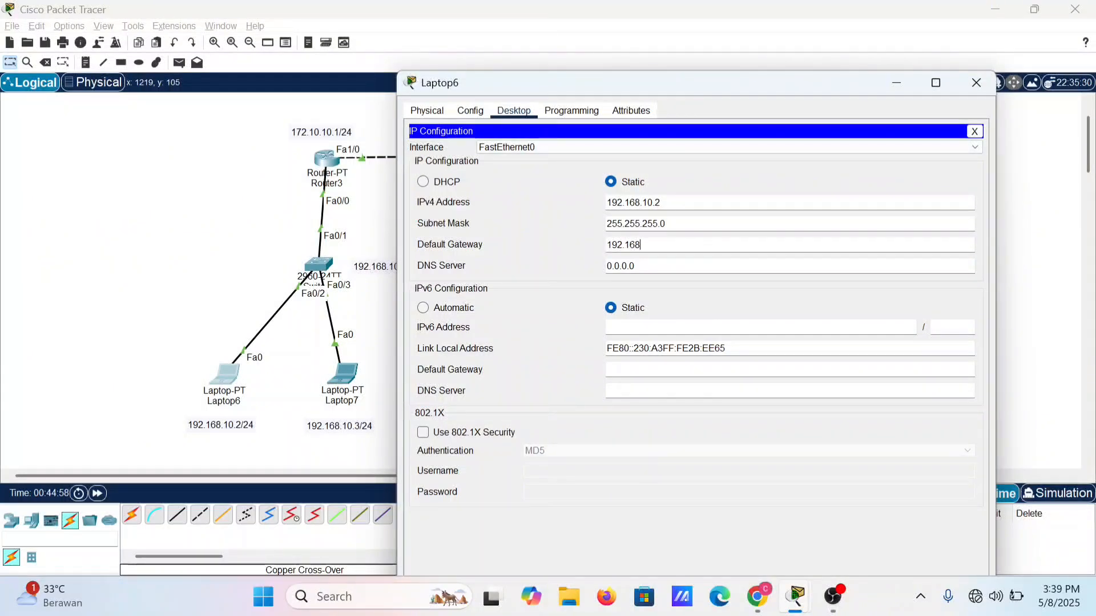
type(".10")
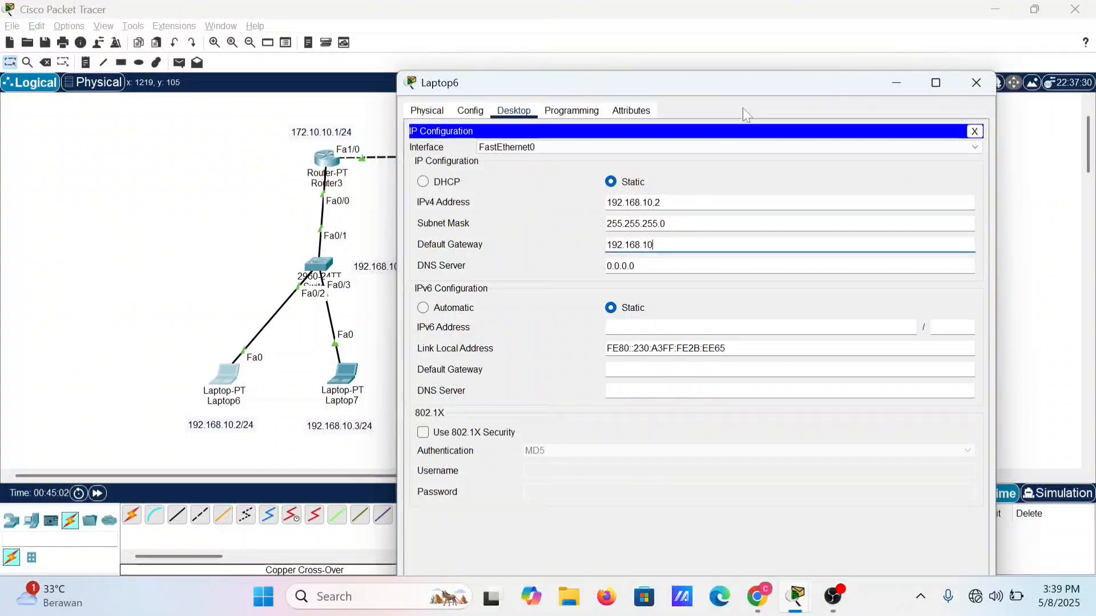
type(".1")
key("Return")
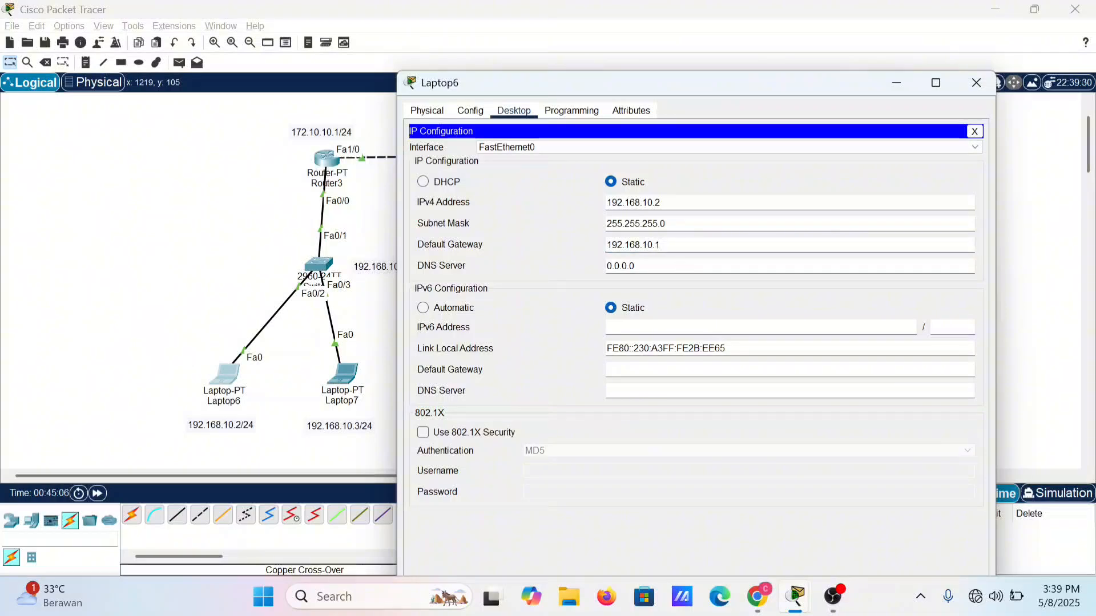
key("ctrl+a")
key("ctrl+c")
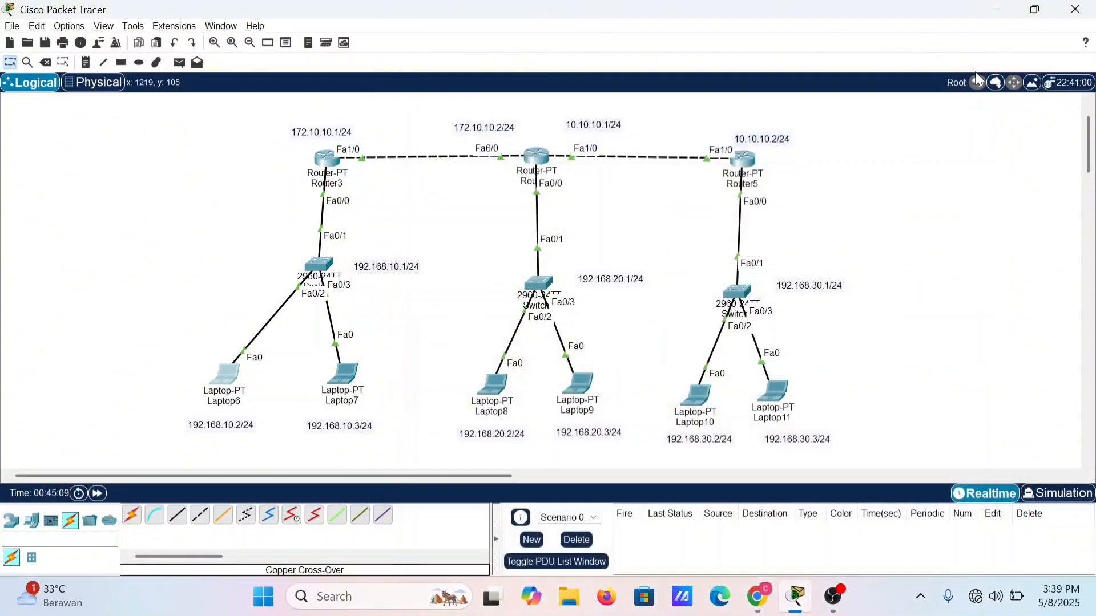
left_click(976, 83)
Step: Configure Laptop7 with static IPv4 address 192.168.10.3, subnet mask 255.255.255.0 and default gateway 192.168.10.1, and close its window
left_click(334, 392)
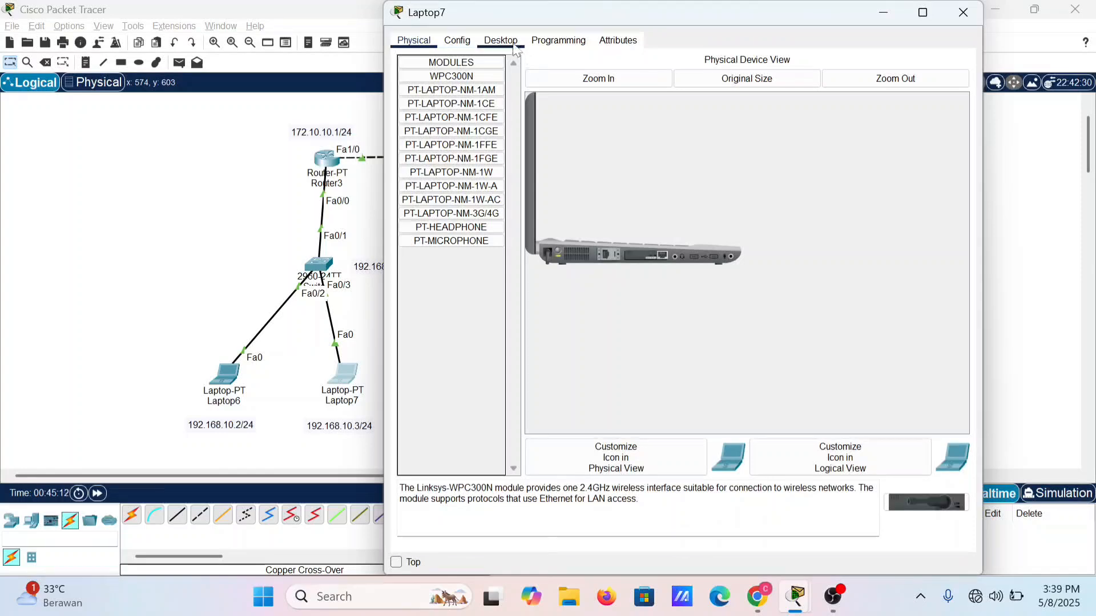
left_click(513, 44)
left_click(465, 83)
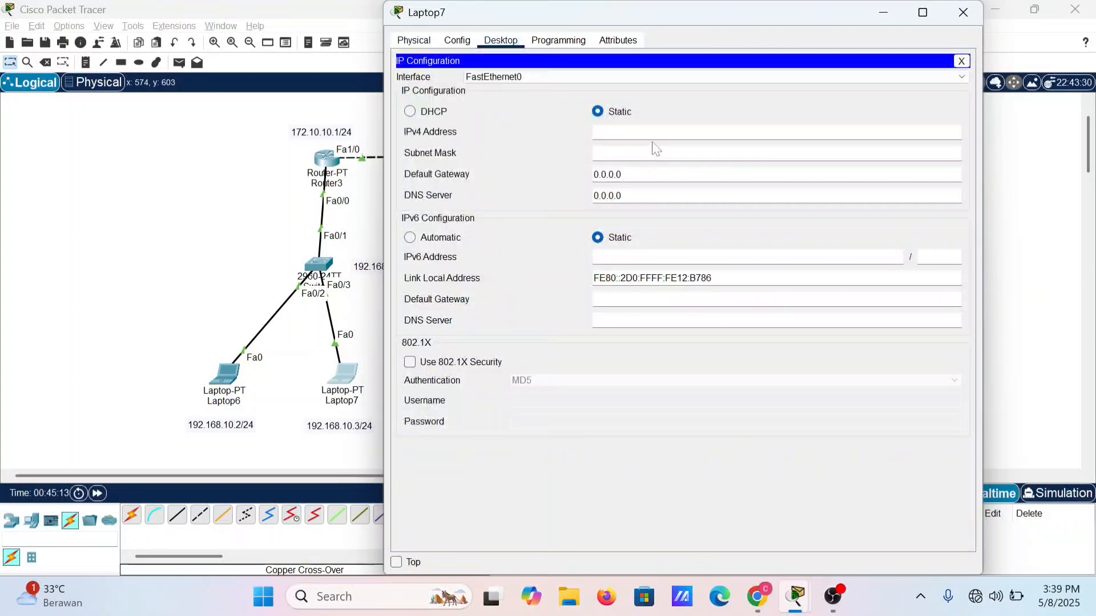
type("192.168.10.1")
key("Tab")
key("Tab")
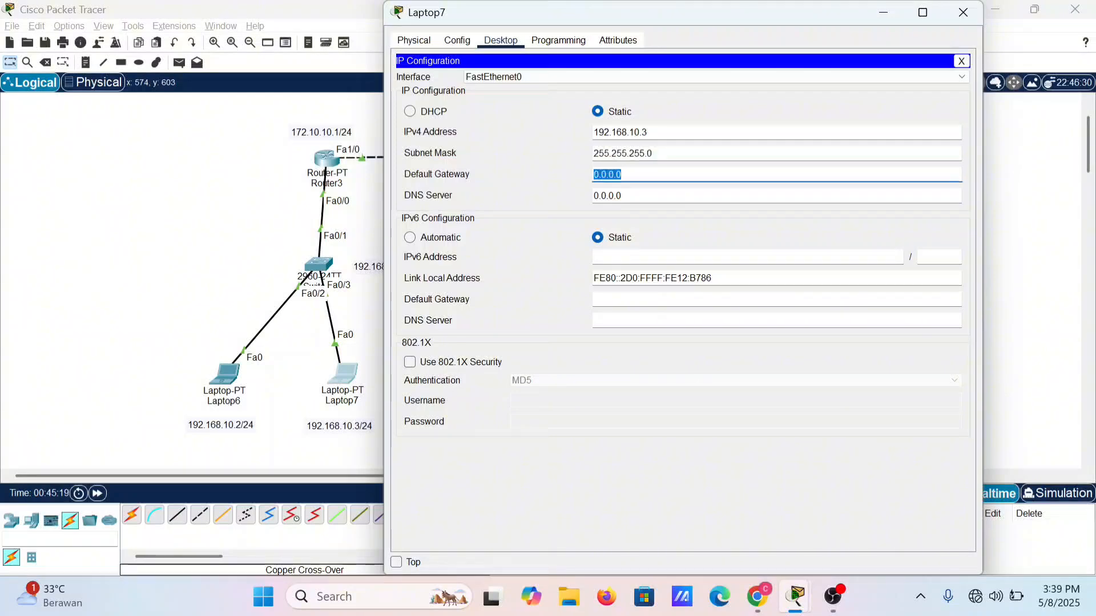
type("192.168.10.1")
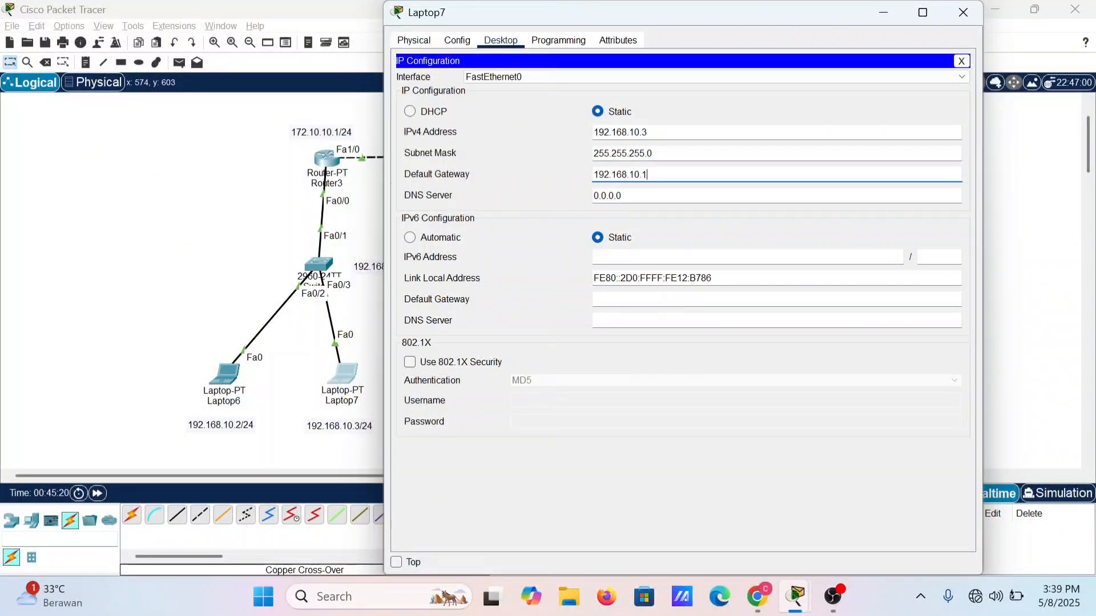
left_click(963, 13)
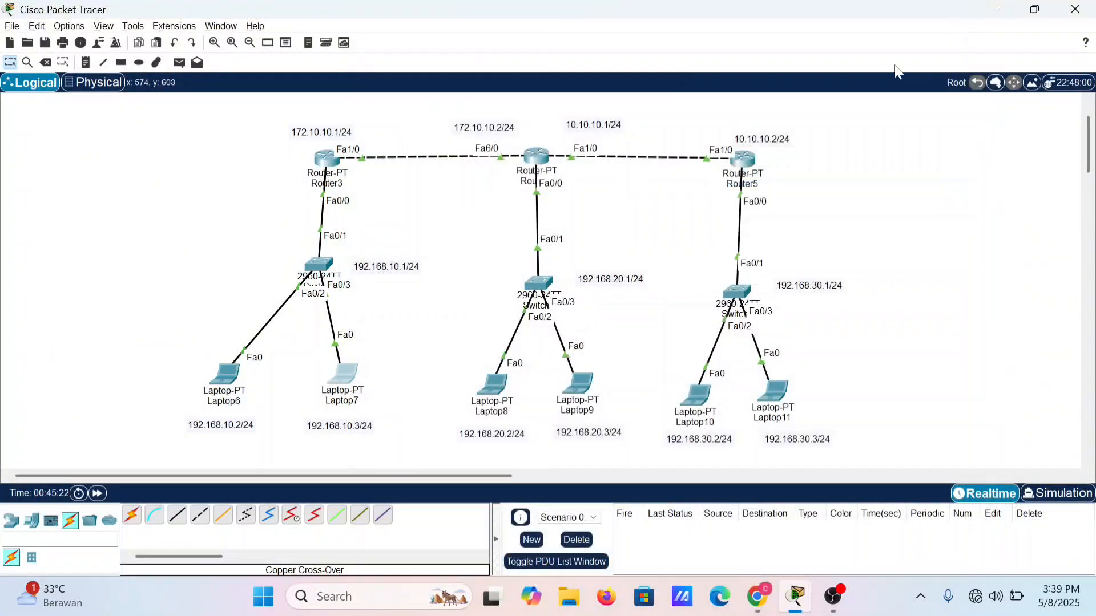
Step: Open Laptop8's IP configuration and set the static IPv4 address to 192.168.20.2 with subnet mask 255.255.255.0
left_click(490, 400)
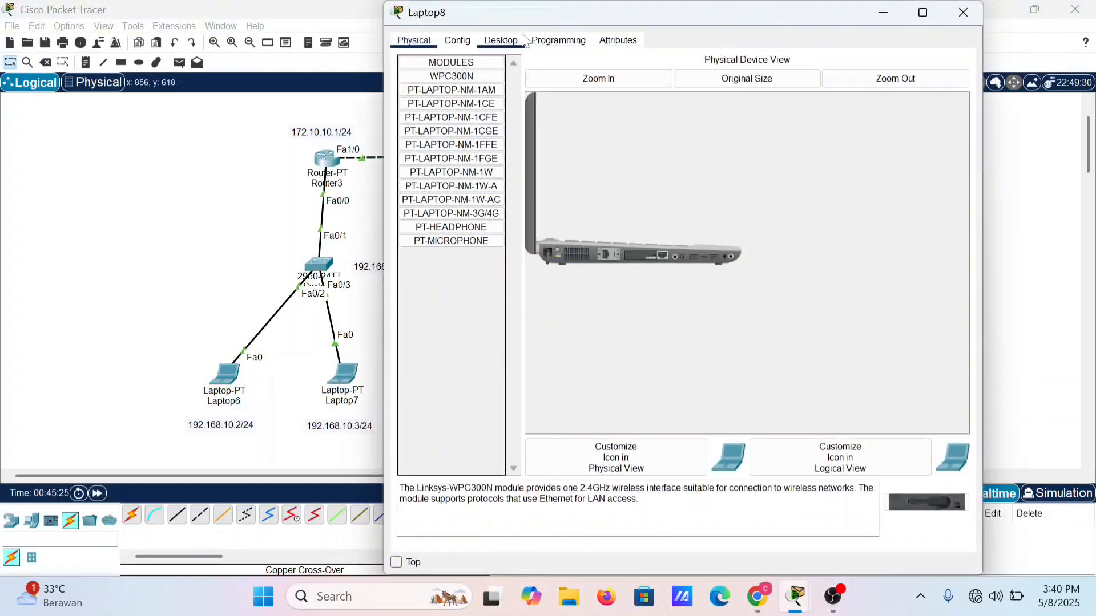
left_click(501, 40)
left_click(474, 74)
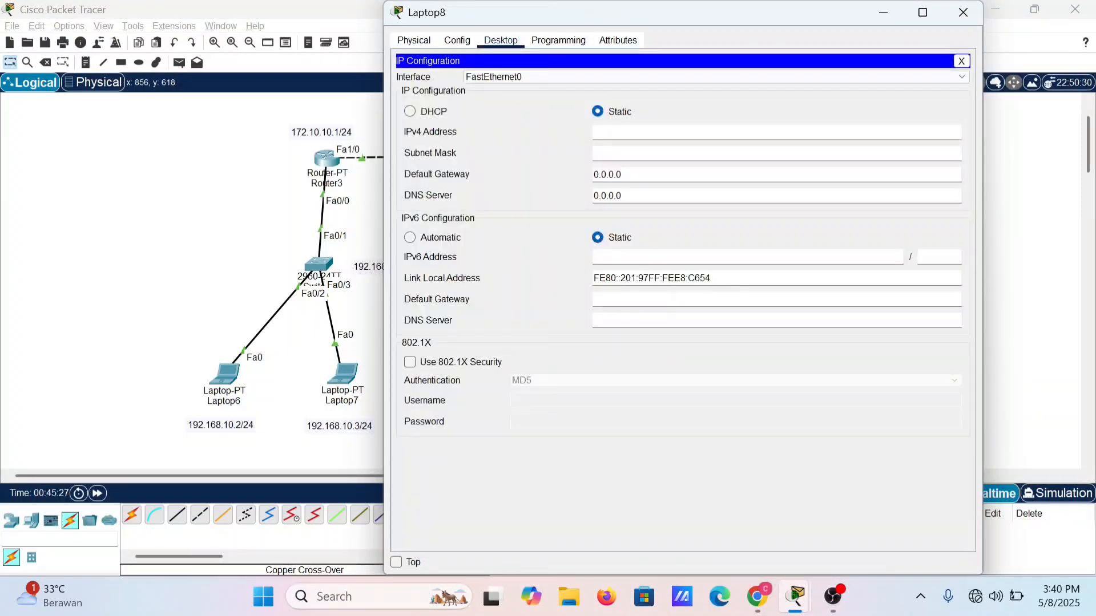
type("192.168.10.1")
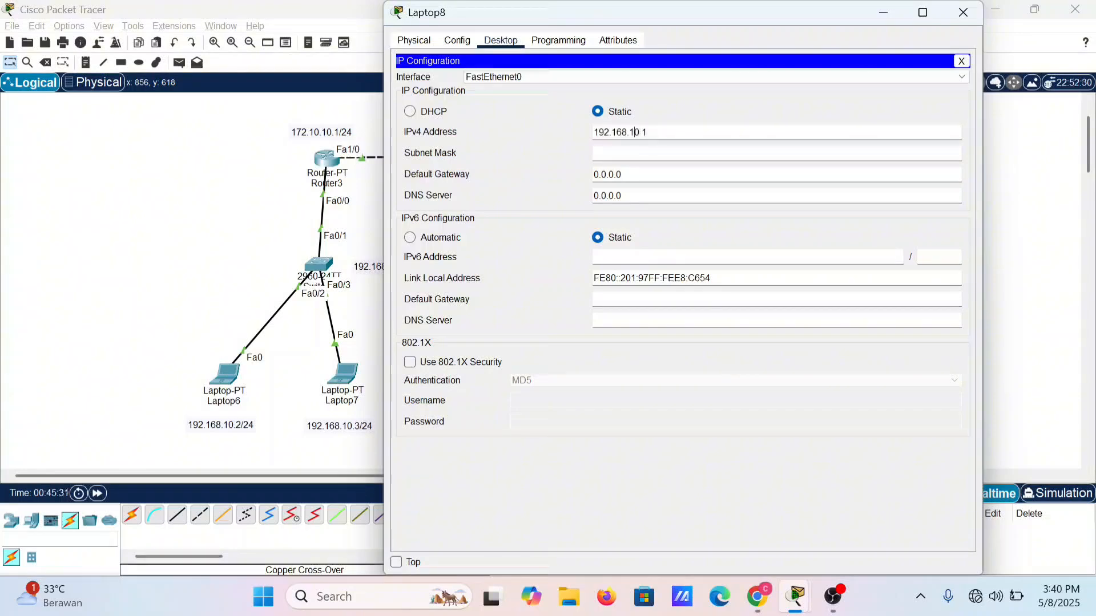
key("BackSpace")
type("2")
key("BackSpace")
type("2")
key("Tab")
key("Tab")
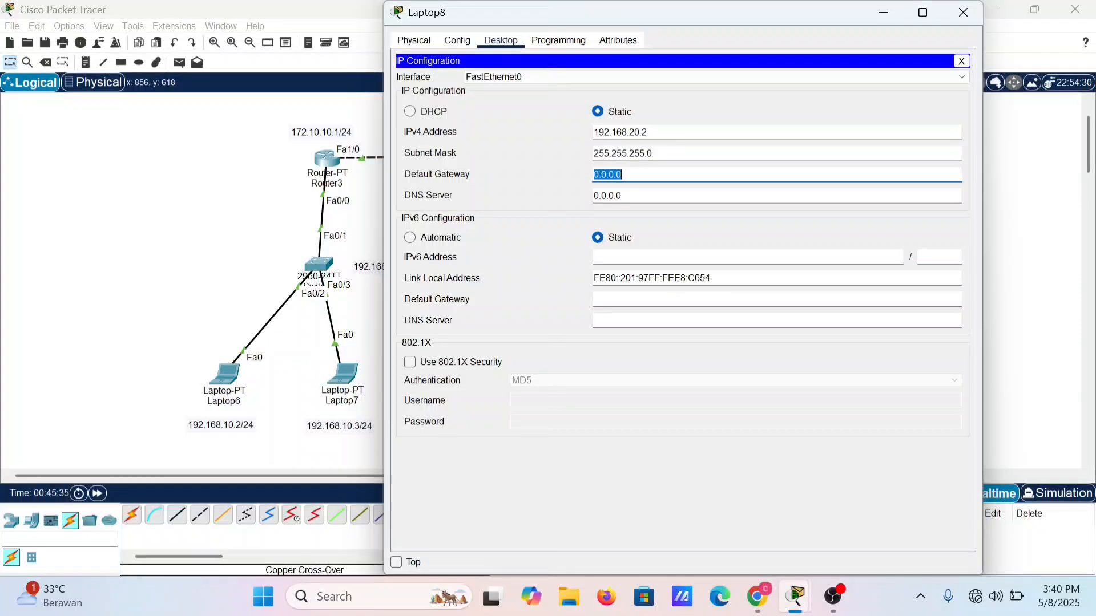
Step: Set Laptop8's default gateway to 192.168.20.1 and close its window
type("192")
key("BackSpace")
key("BackSpace")
key("BackSpace")
type("192.168.10.1")
key("BackSpace")
type("2")
left_click_drag(847, 9, 536, 40)
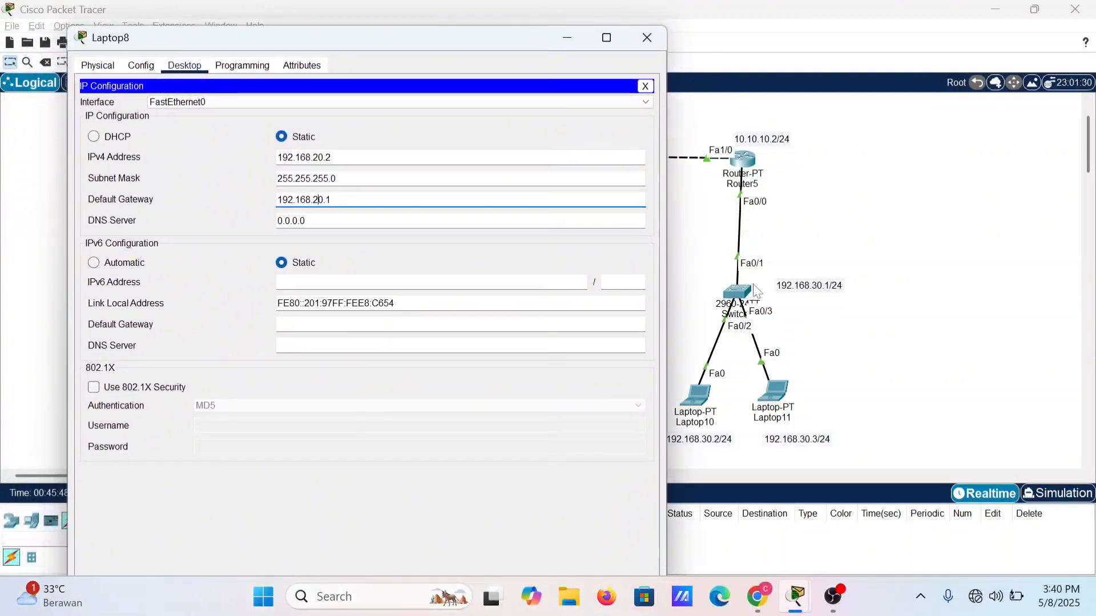
left_click_drag(684, 395, 688, 329)
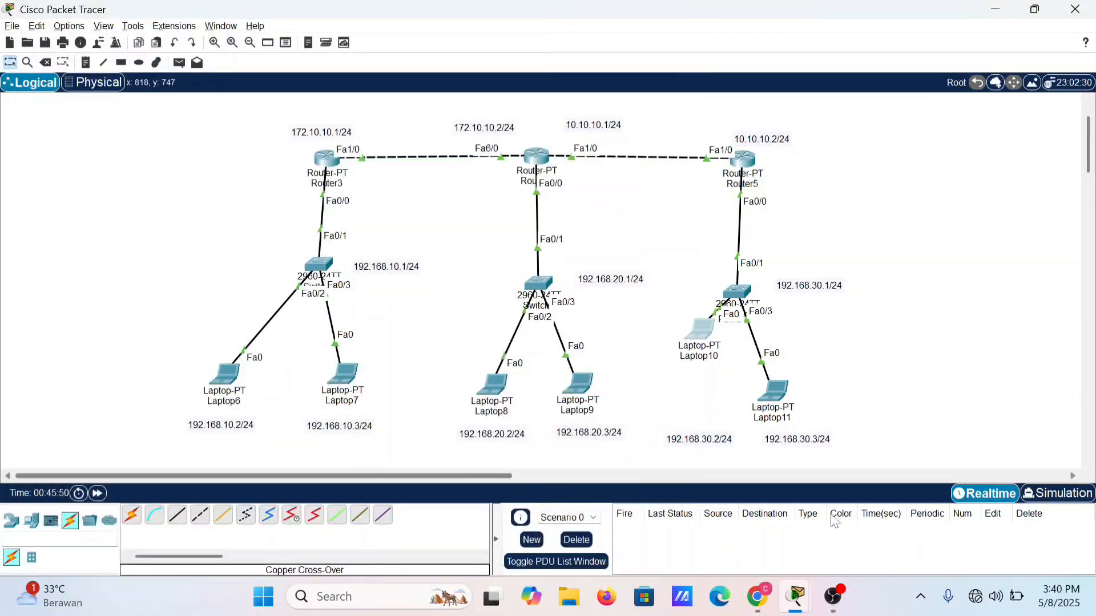
mouse_move(796, 596)
mouse_move(925, 468)
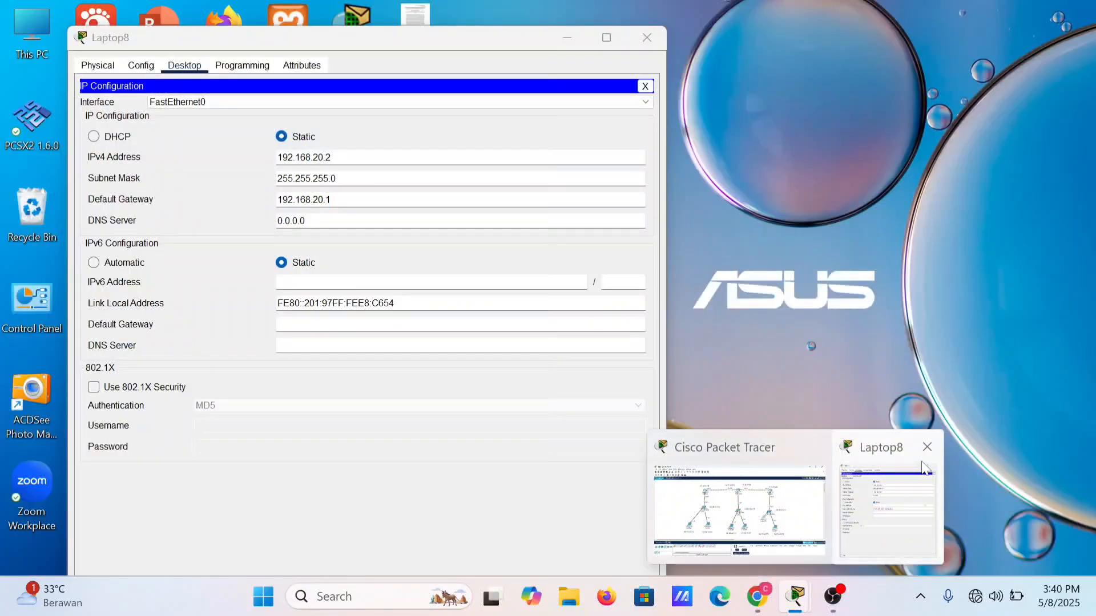
left_click(928, 447)
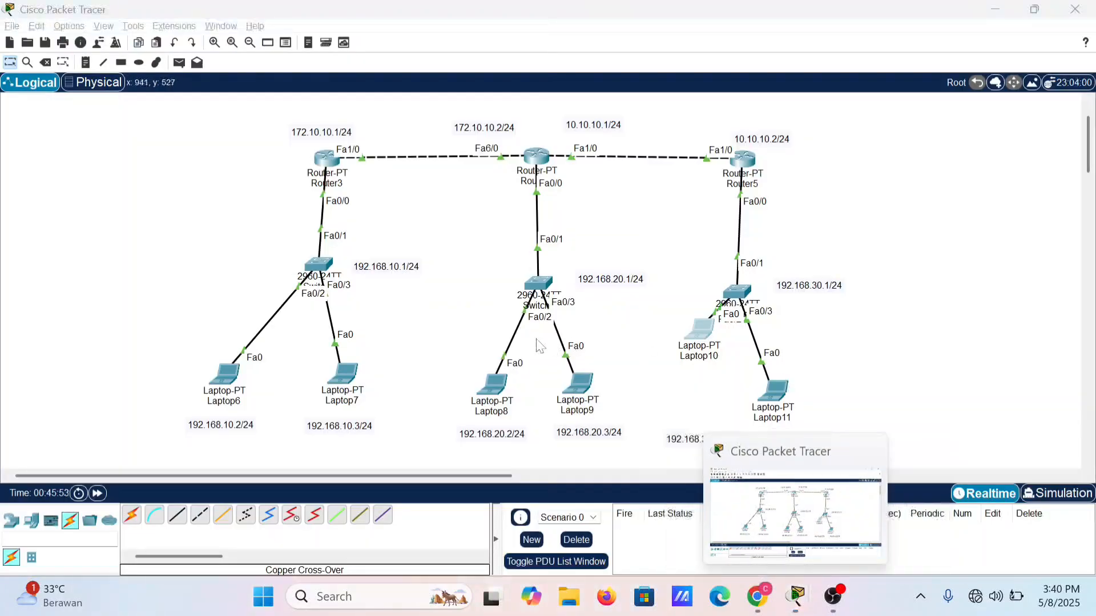
Step: Open Laptop9's IP configuration and set the static IPv4 address to 192.168.20.3 with subnet mask 255.255.255.0
left_click(568, 385)
left_click(501, 40)
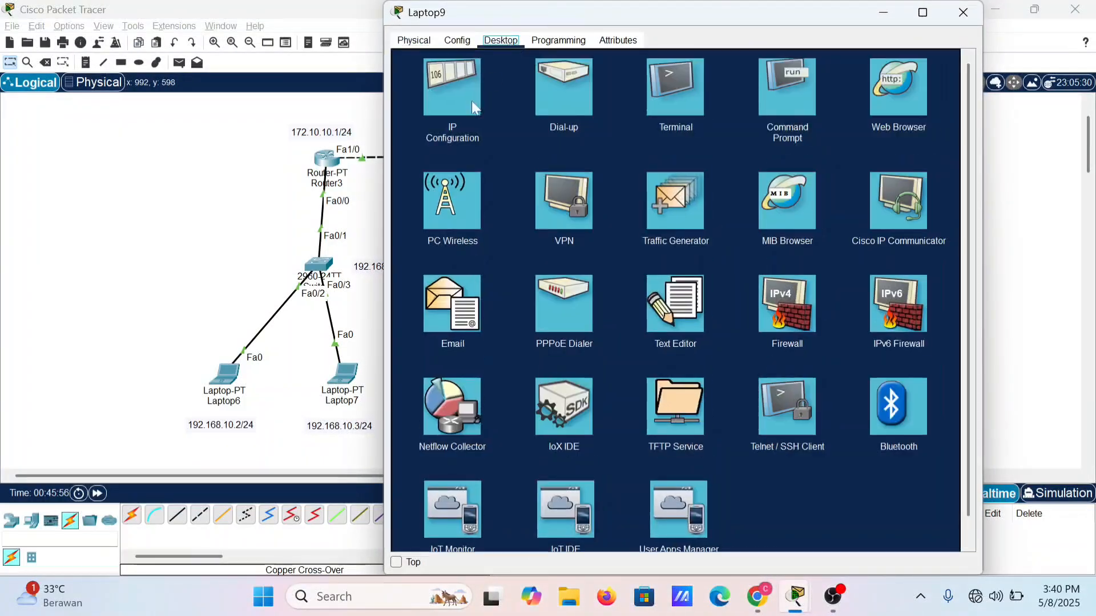
left_click(473, 106)
type("192.168.10.1")
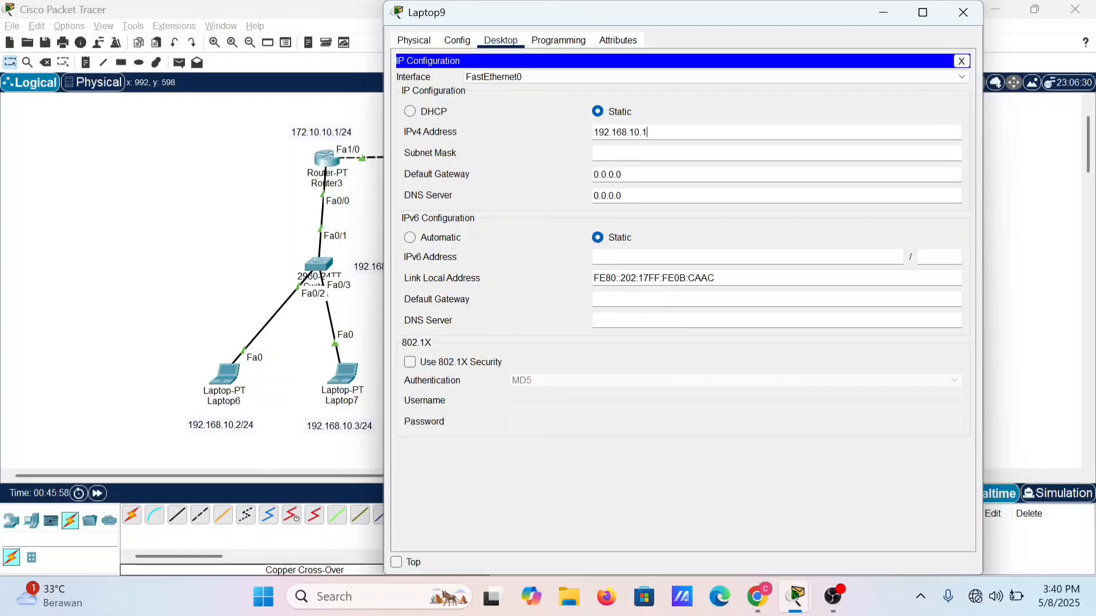
key("BackSpace")
type("2")
key("Right")
key("Right")
key("Tab")
key("Tab")
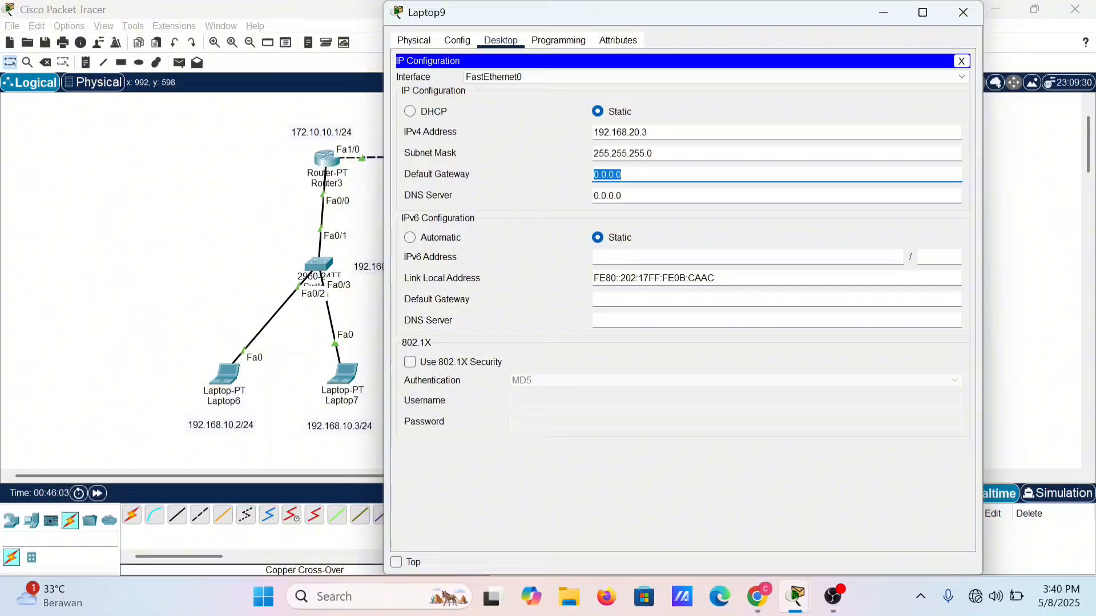
Step: Set Laptop9's default gateway to 192.168.20.1 and close its window
type("192.168.10.1")
key("Left")
key("BackSpace")
type("2")
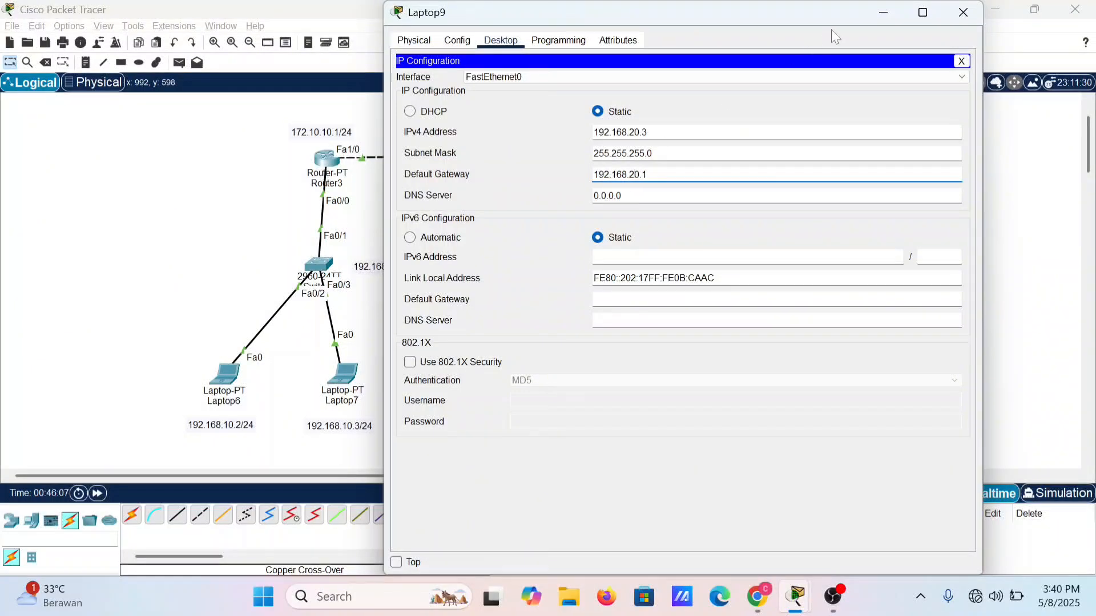
left_click(963, 12)
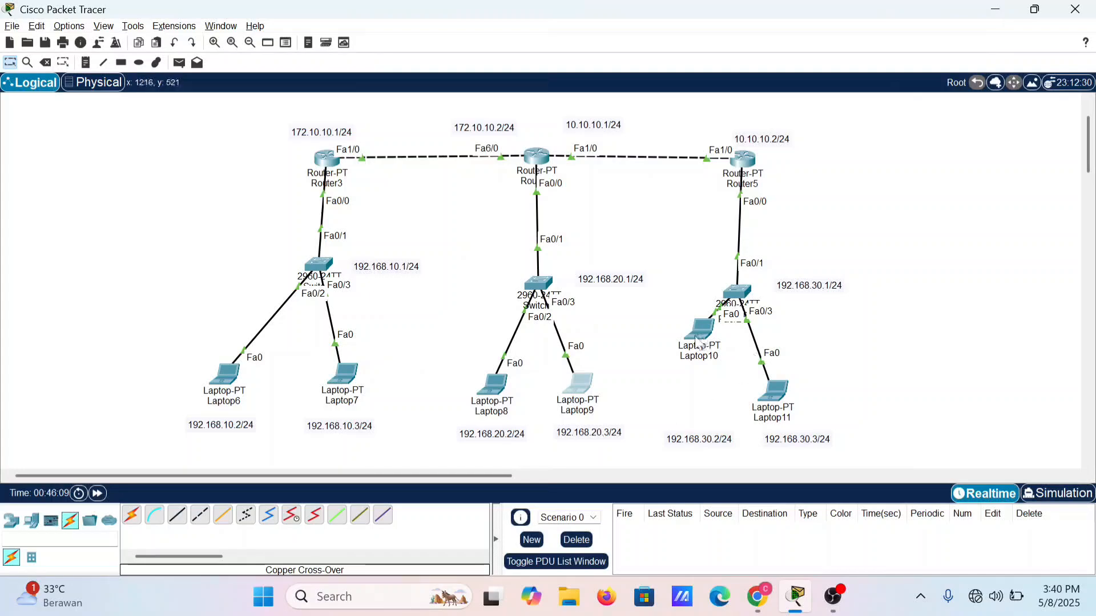
Step: Open Laptop10's IP configuration and set the static IPv4 address to 192.168.30.2 with subnet mask 255.255.255.0
left_click(698, 343)
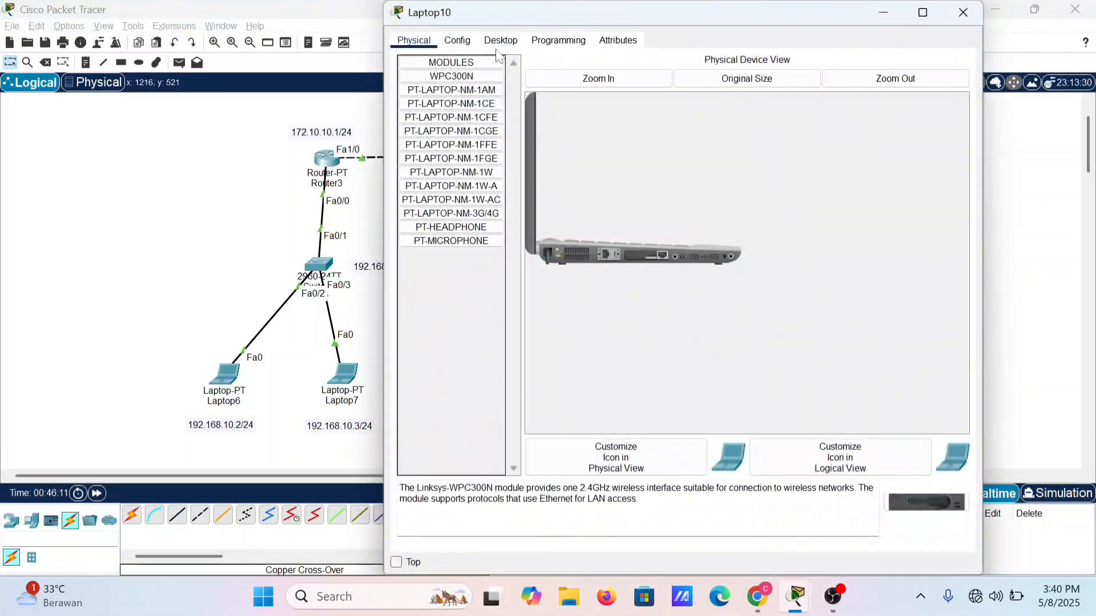
left_click(501, 41)
left_click(461, 86)
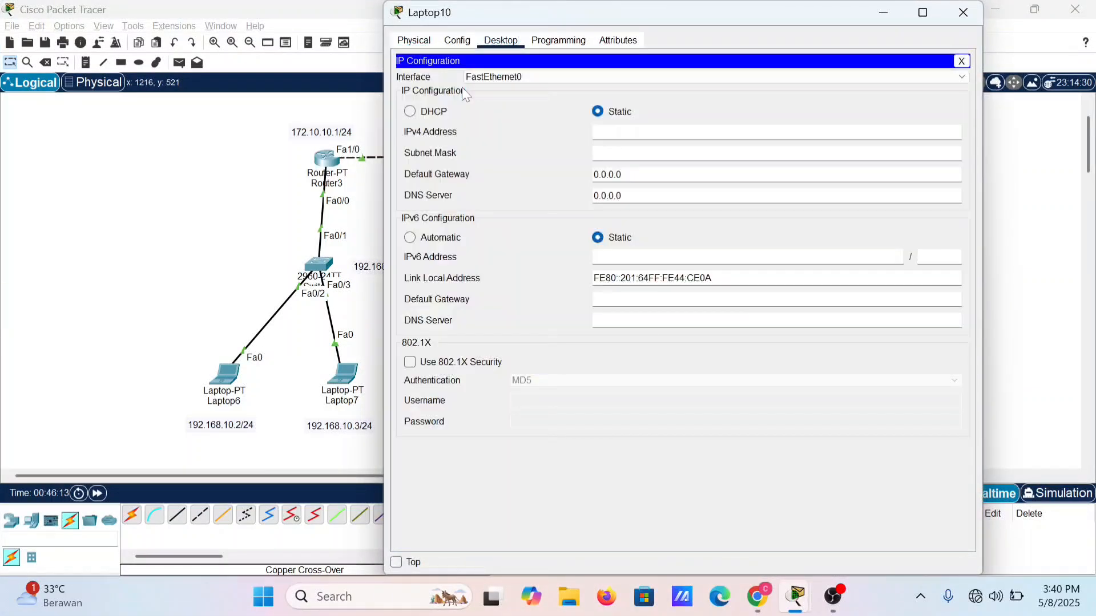
left_click(610, 131)
type("192.168.10.1")
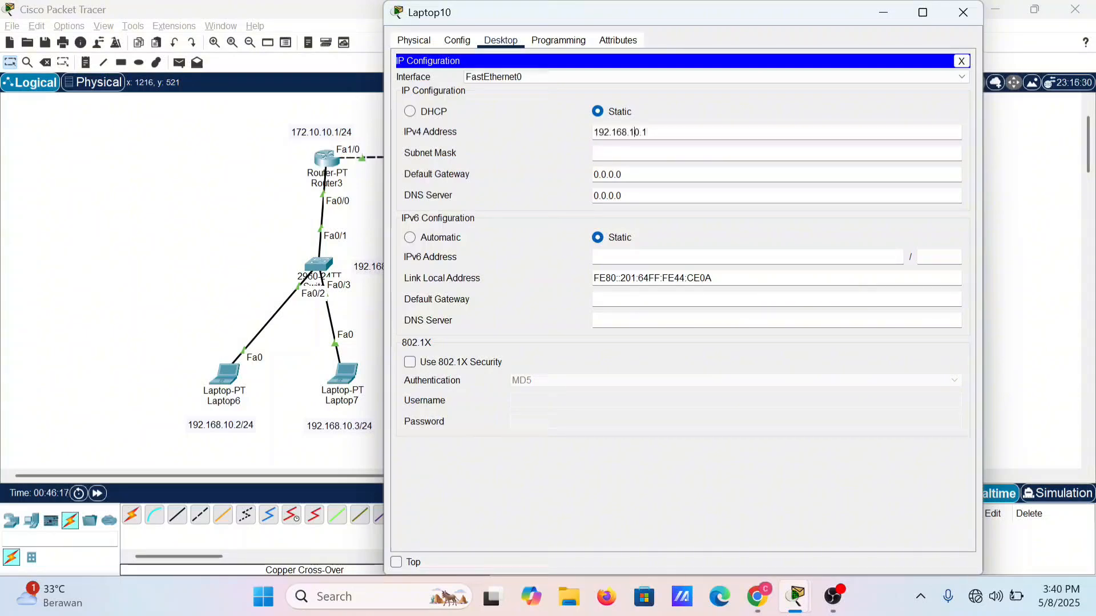
key("Left")
key("BackSpace")
type("3")
key("Delete")
type("2")
key("Tab")
key("Tab")
Step: Set Laptop10's default gateway to its subnet's router address and close its window
key("ctrl+v")
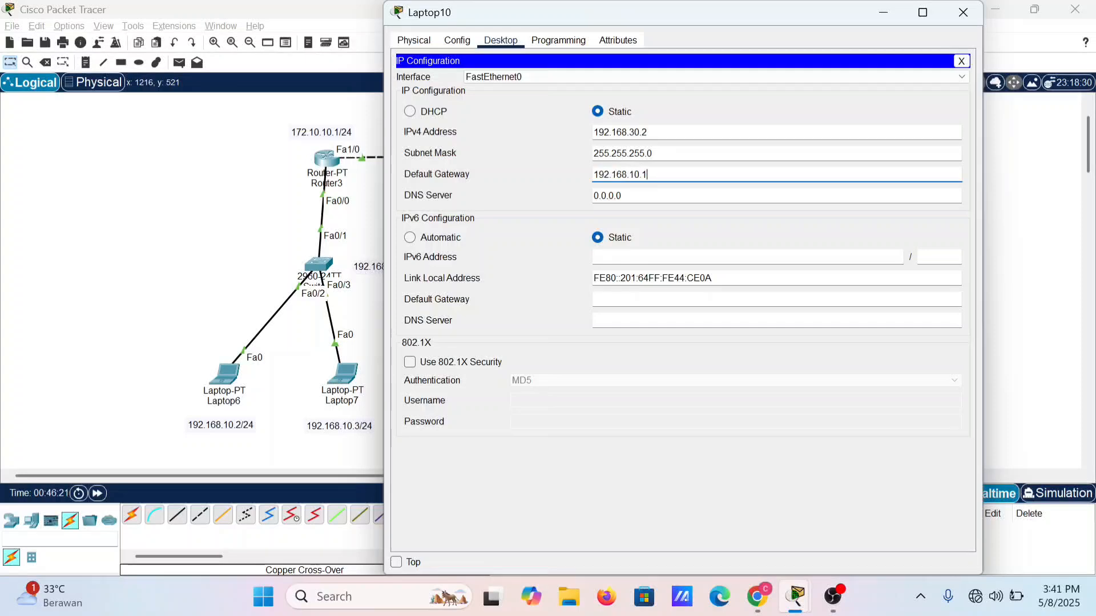
key("Left")
key("Left")
key("Left")
left_click(974, 12)
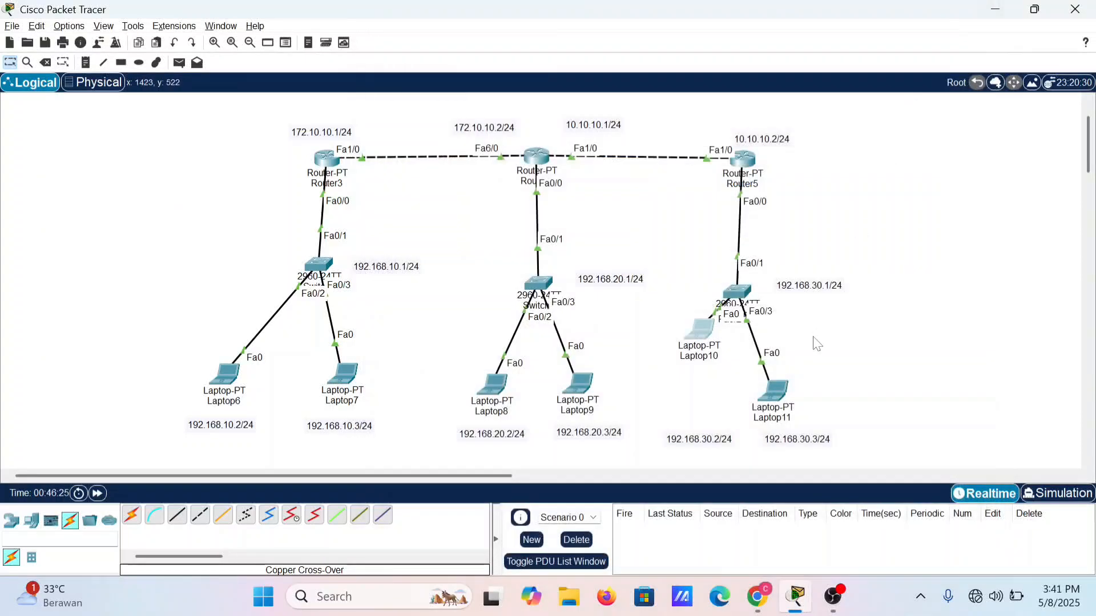
Step: Configure Laptop11 with static IPv4 address 192.168.30.3, subnet mask 255.255.255.0 and default gateway 192.168.30.1, and close its window
left_click(766, 415)
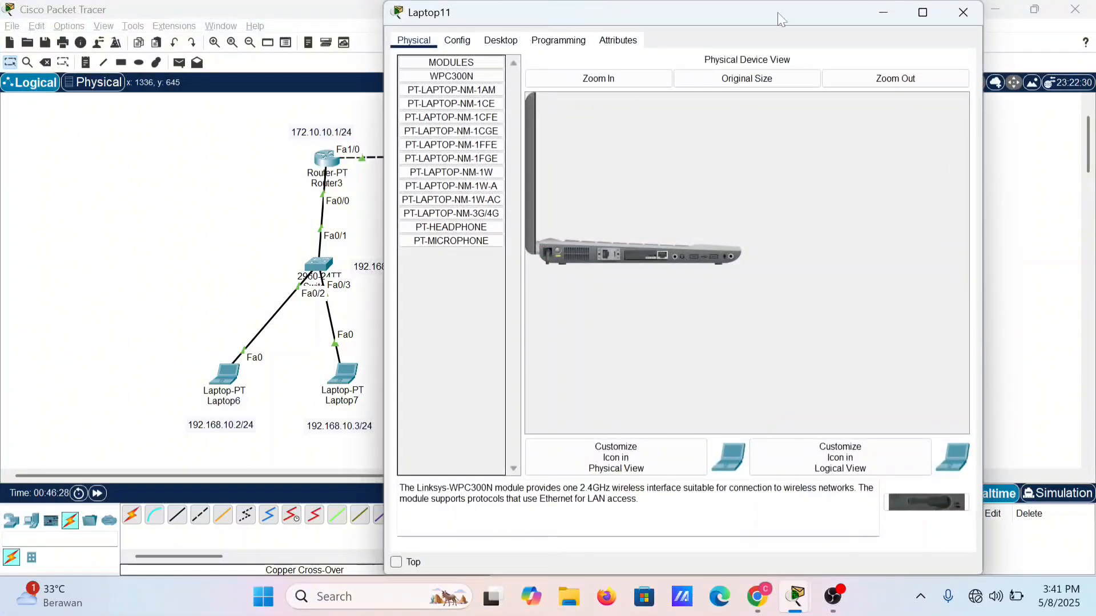
left_click(500, 40)
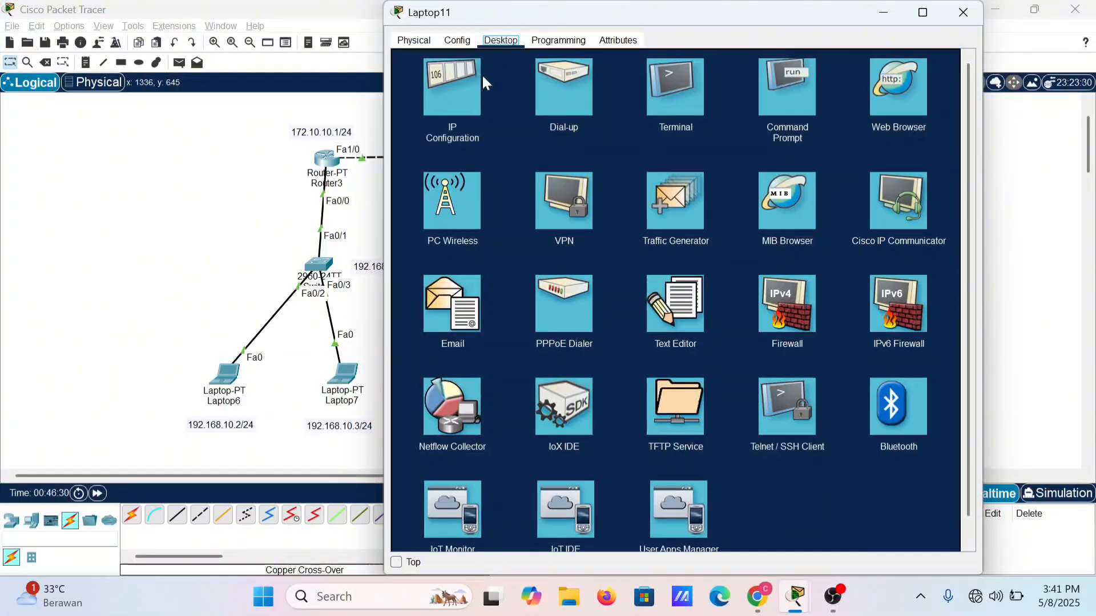
left_click(452, 82)
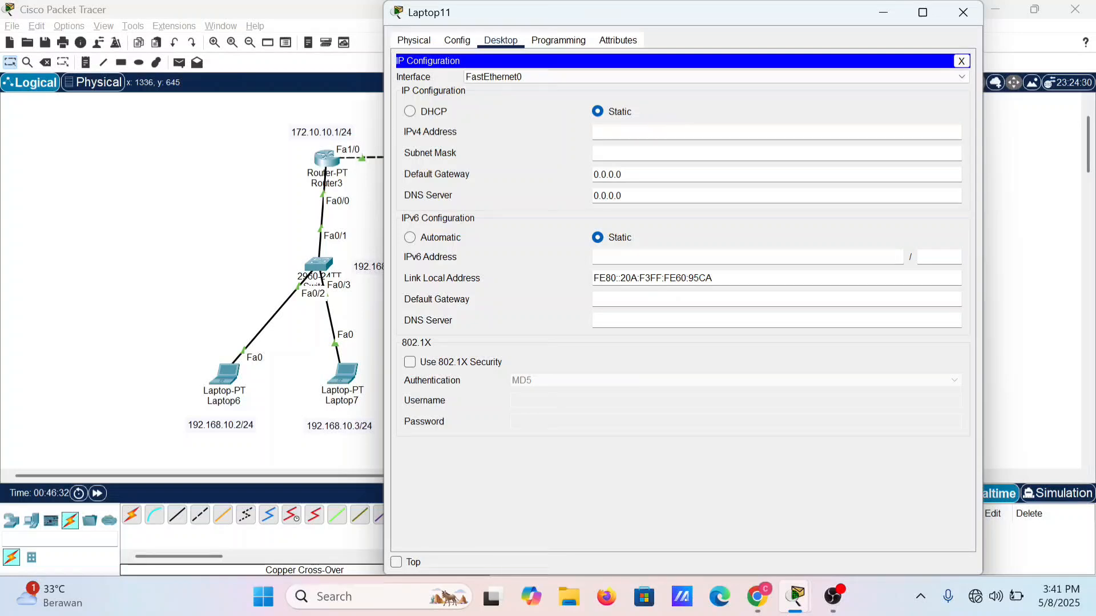
type("192.168.10.1")
key("BackSpace")
type("3")
key("BackSpace")
key("BackSpace")
type("3")
key("Left")
type(".")
key("Tab")
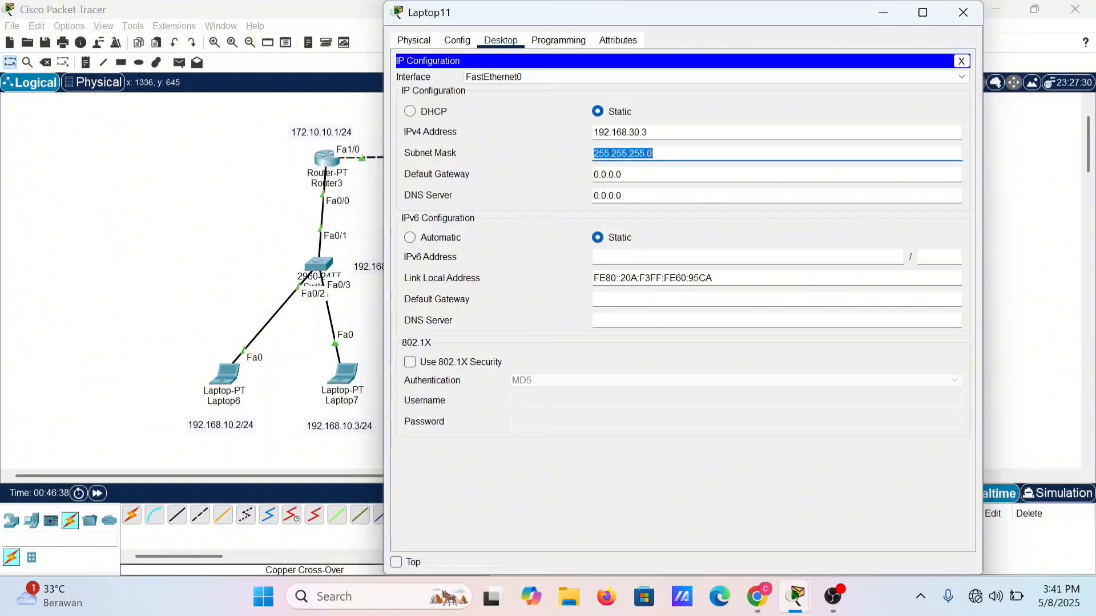
key("Tab")
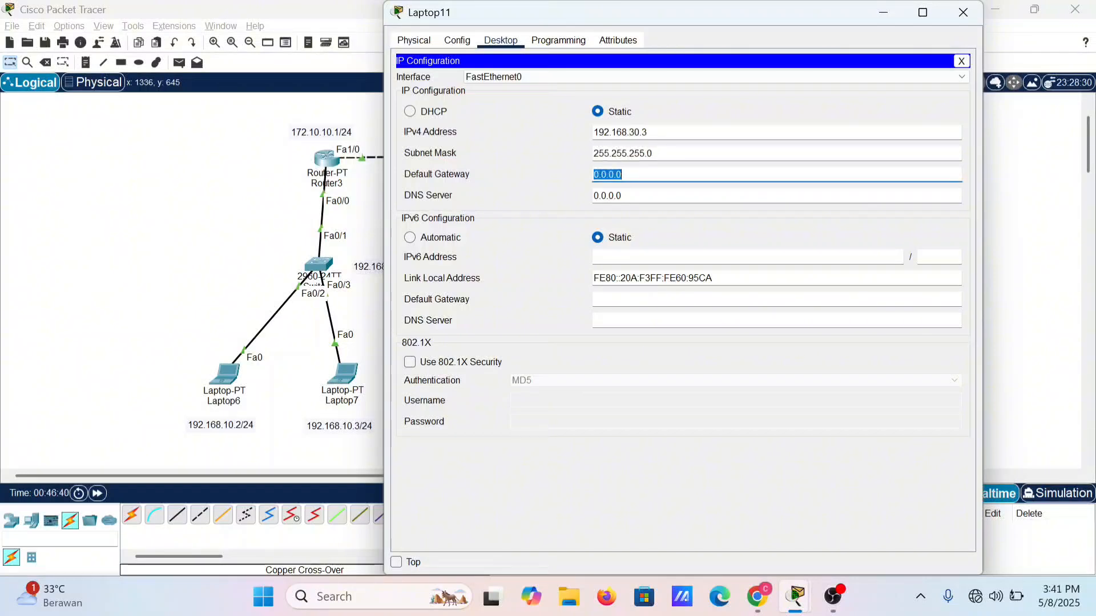
type("192.168.10.1")
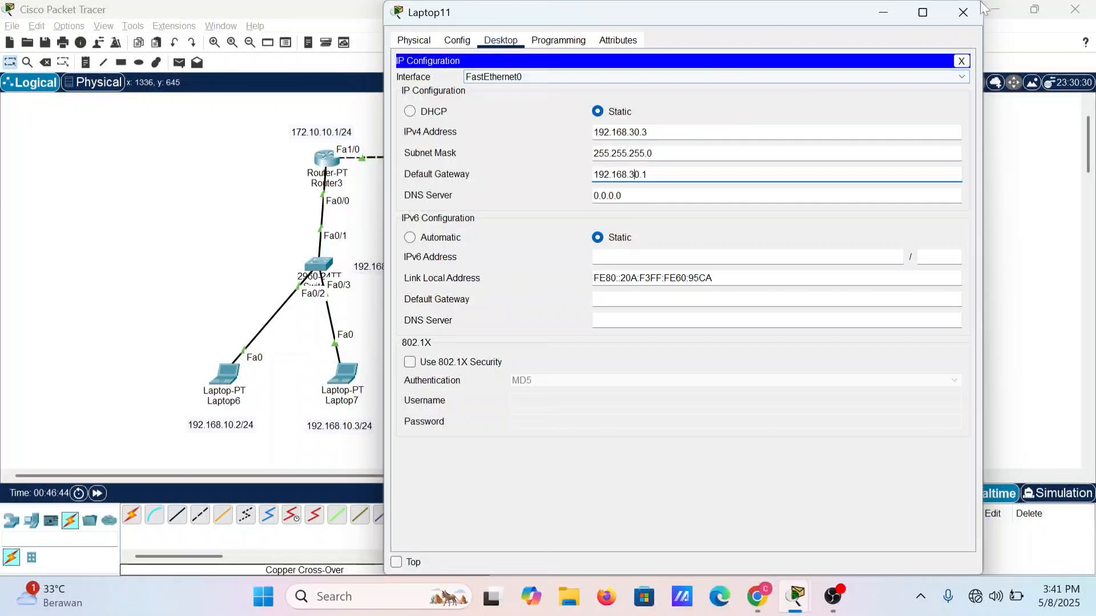
left_click(963, 12)
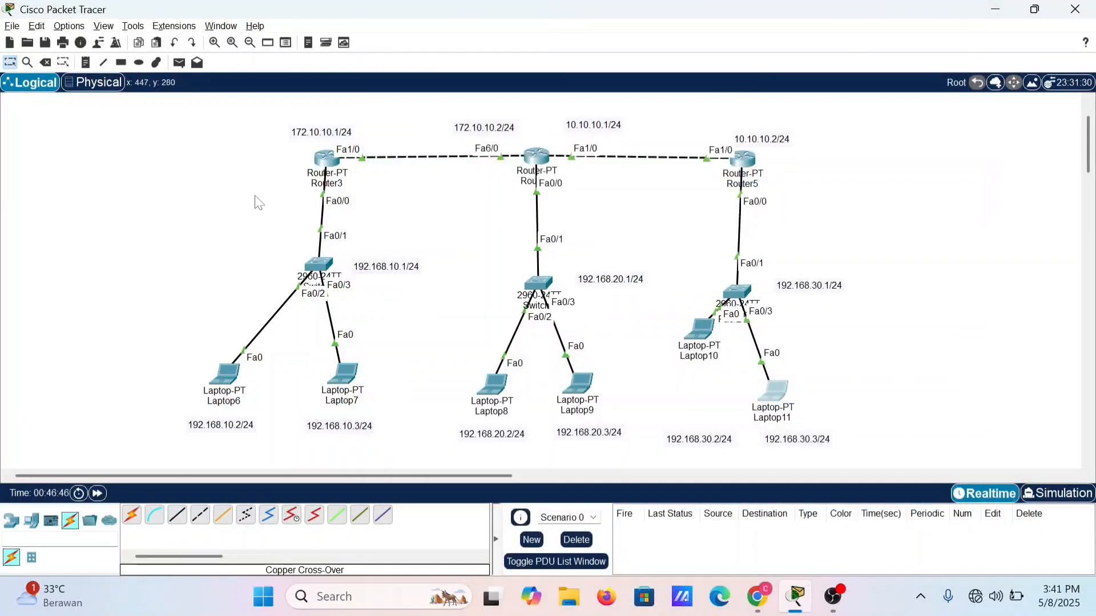
Step: Open Router3's command line and exit interface configuration back to global configuration mode
left_click(332, 166)
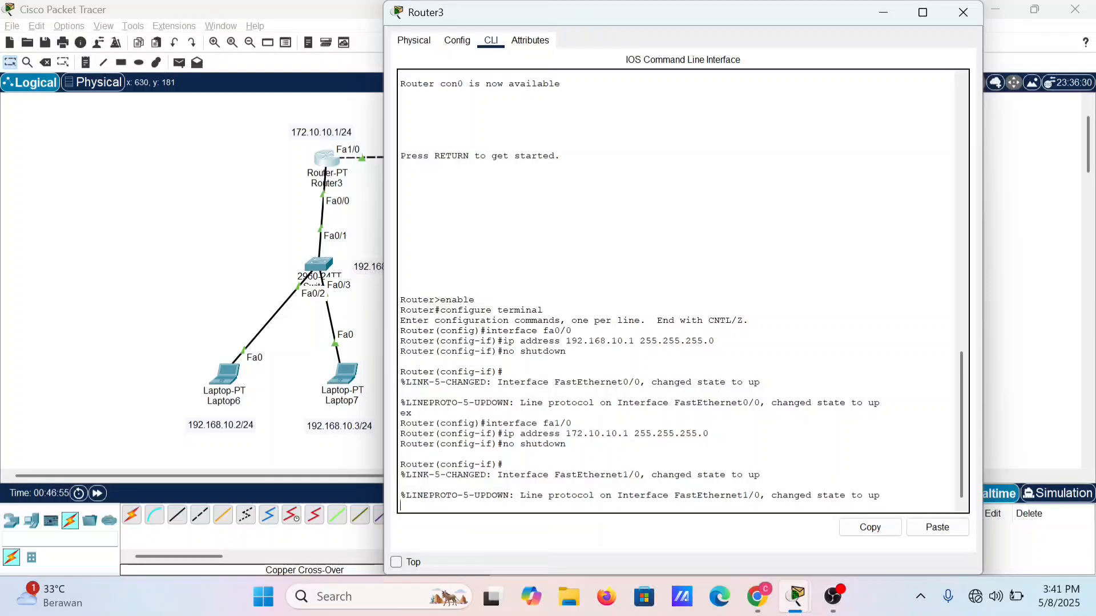
key("Return")
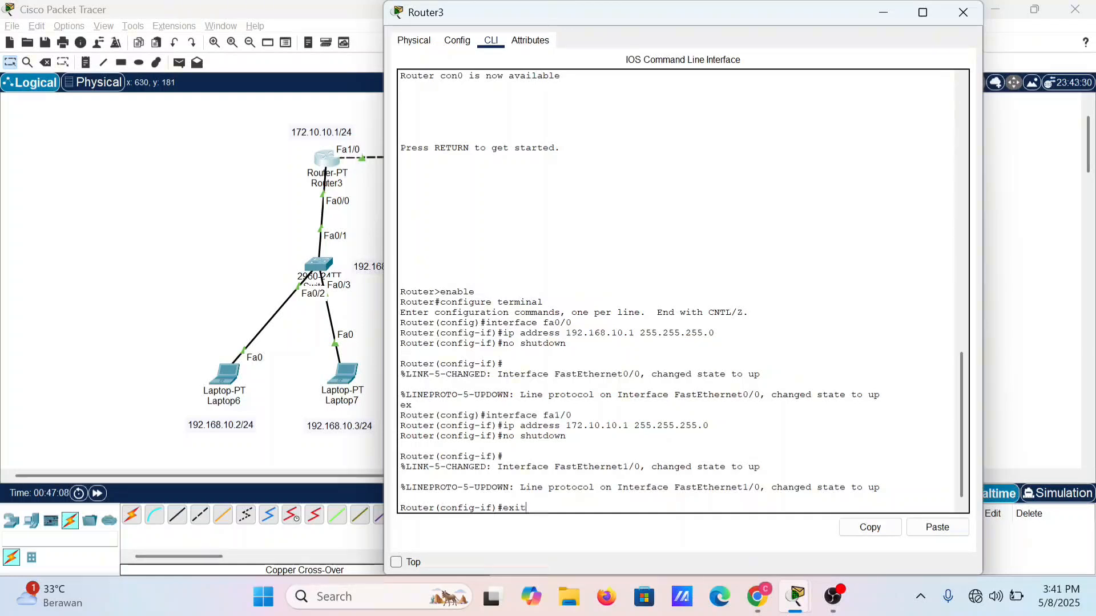
key("Return")
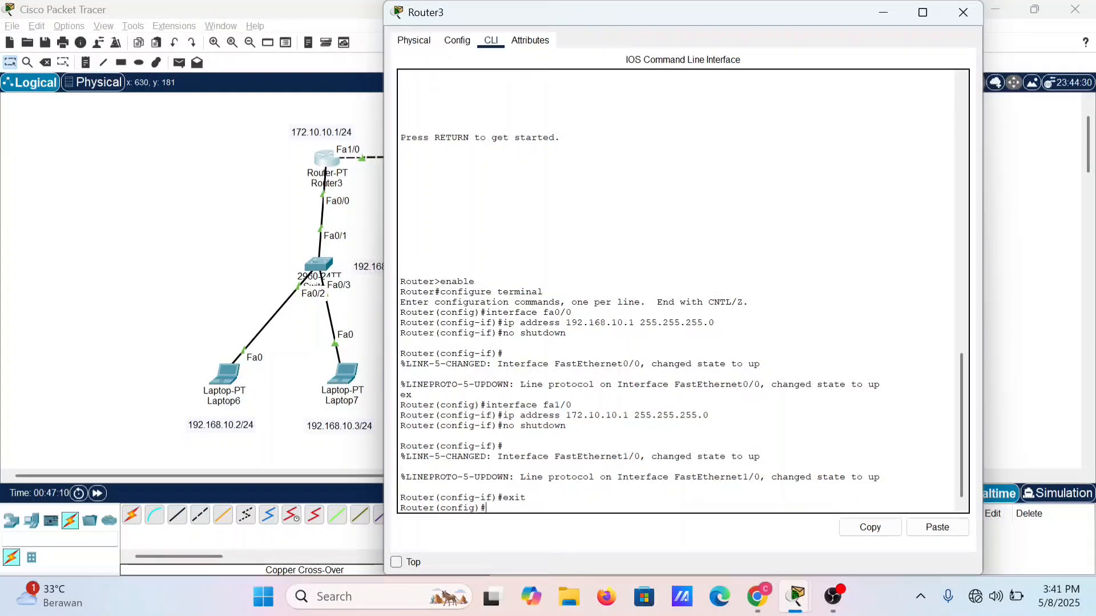
Step: Add a static route on Router3 to network 192.168.20.0 with mask 255.255.255.0 via next hop 172.10.10.2
type("ip ro")
type("ute 192.168.20.0")
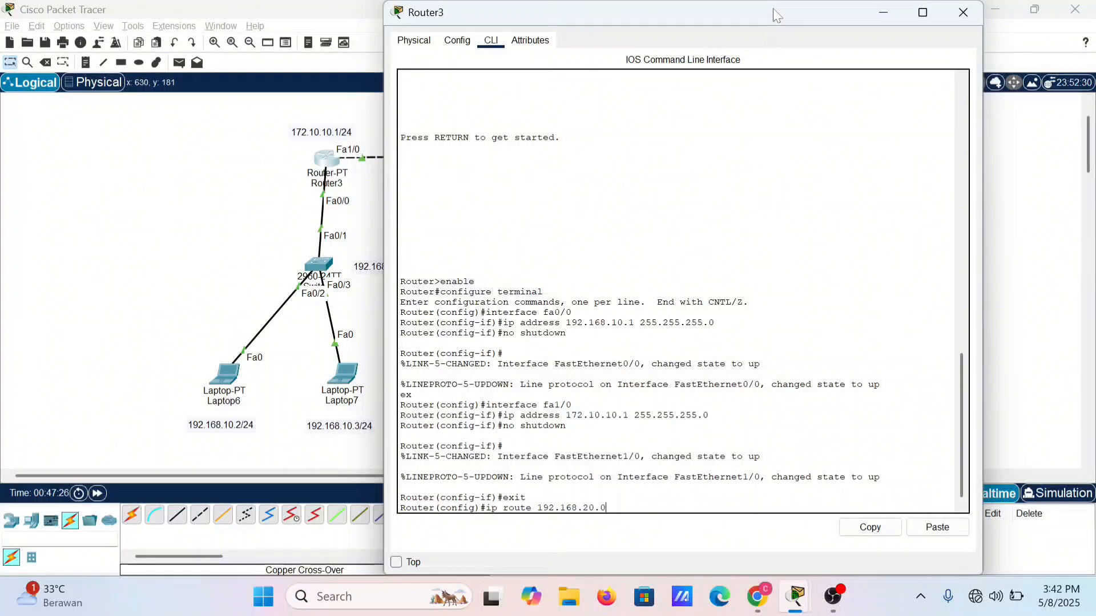
left_click_drag(773, 8, 741, 325)
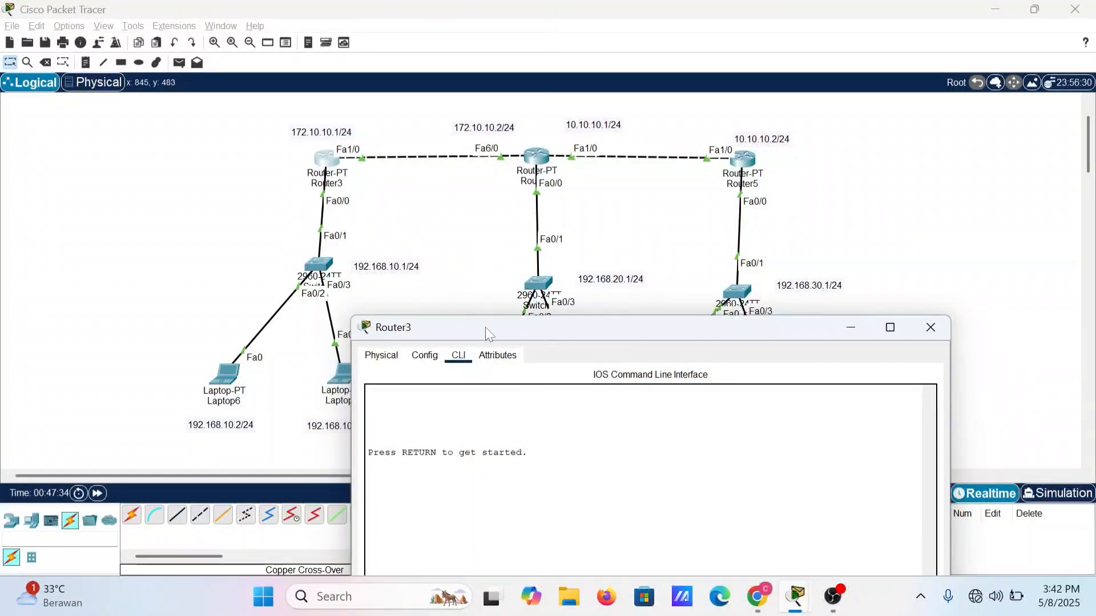
left_click_drag(485, 327, 476, 263)
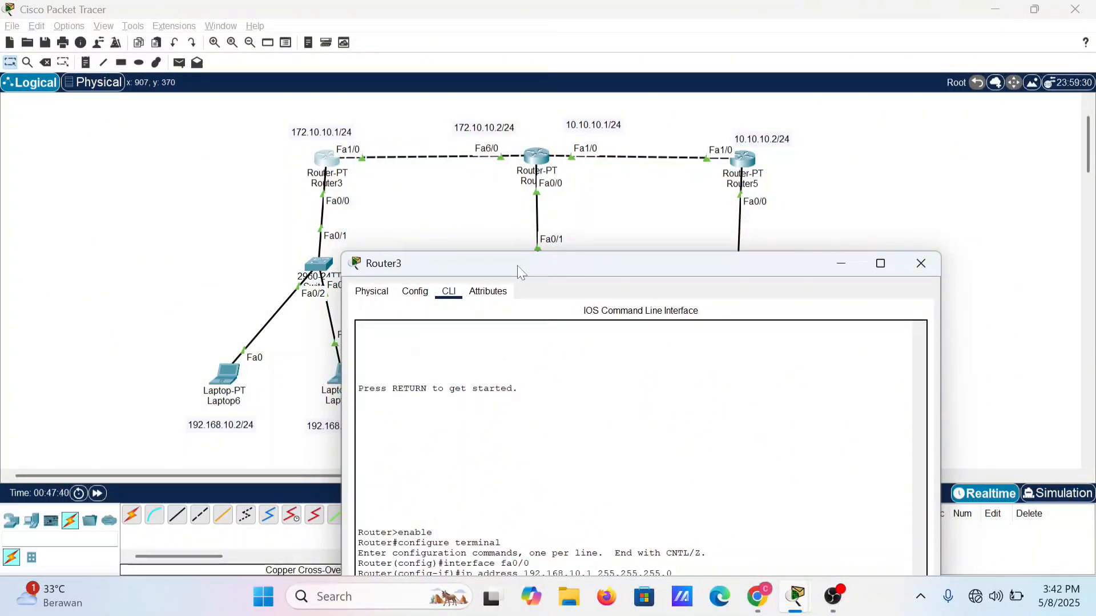
left_click_drag(517, 265, 510, 19)
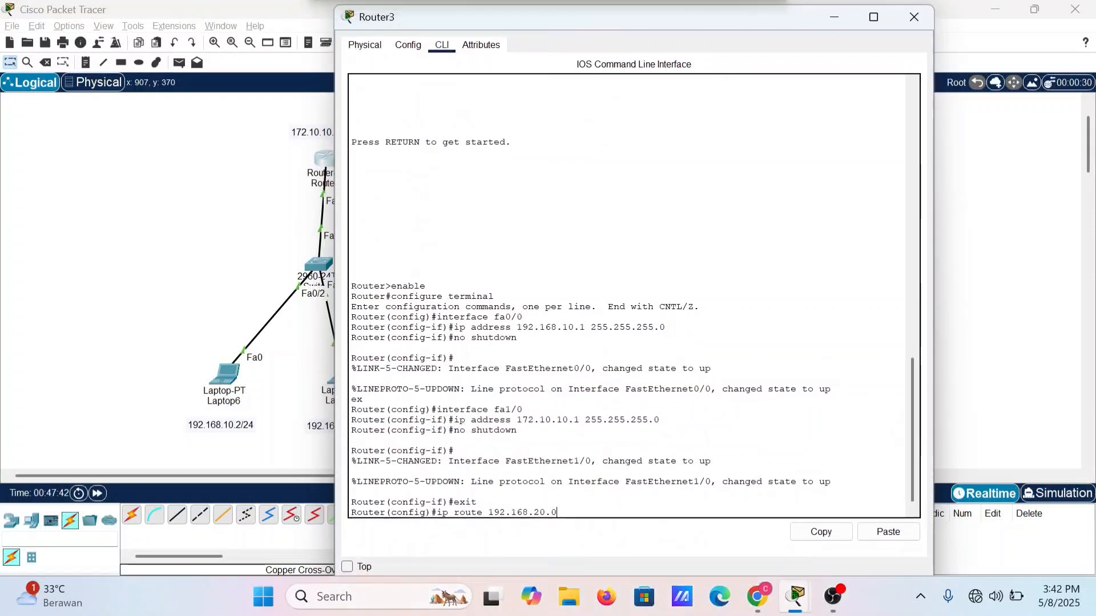
type("25")
type("5.")
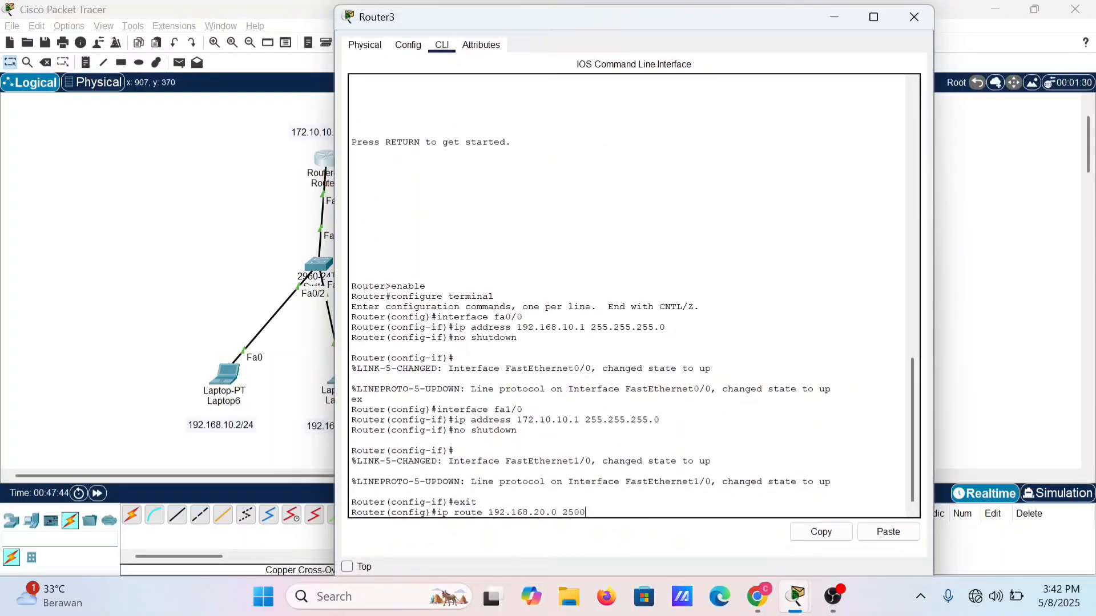
type("255.255.0")
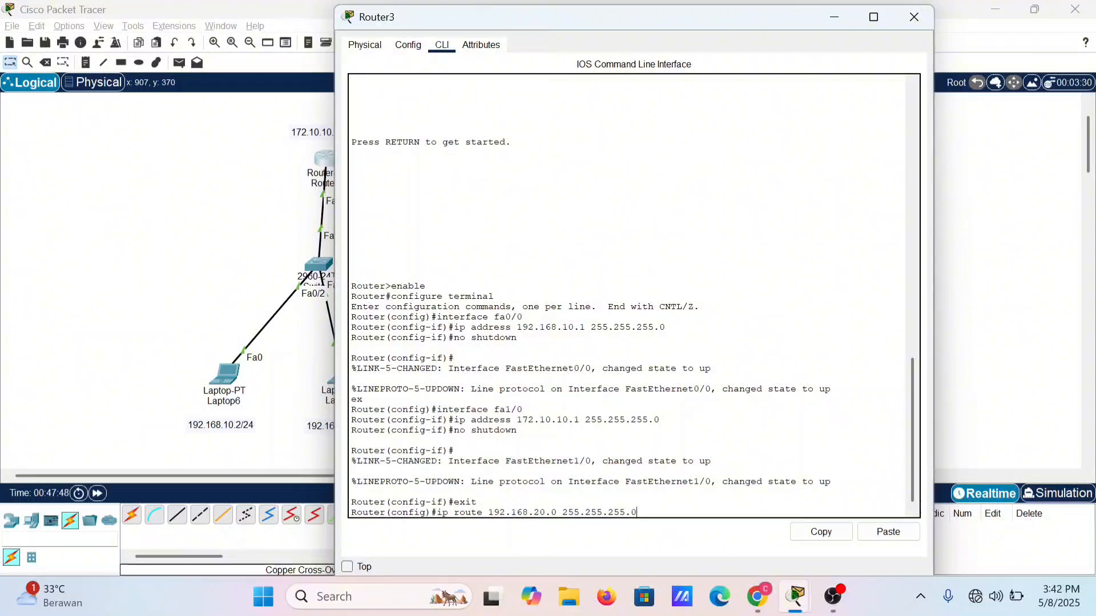
type(" 172.10.10.")
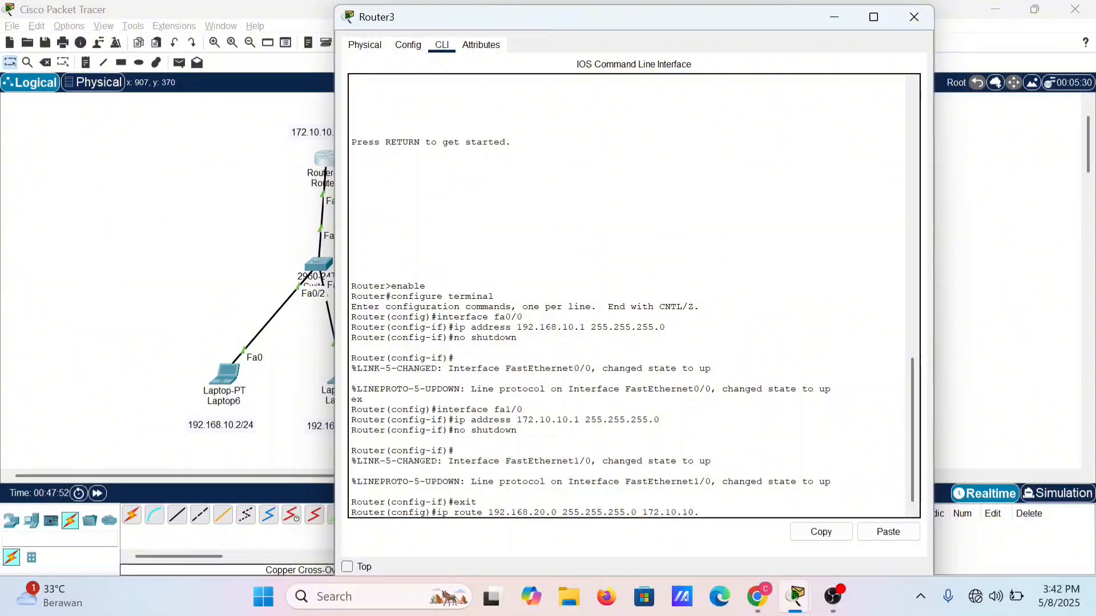
type("2")
left_click_drag(735, 16, 788, 417)
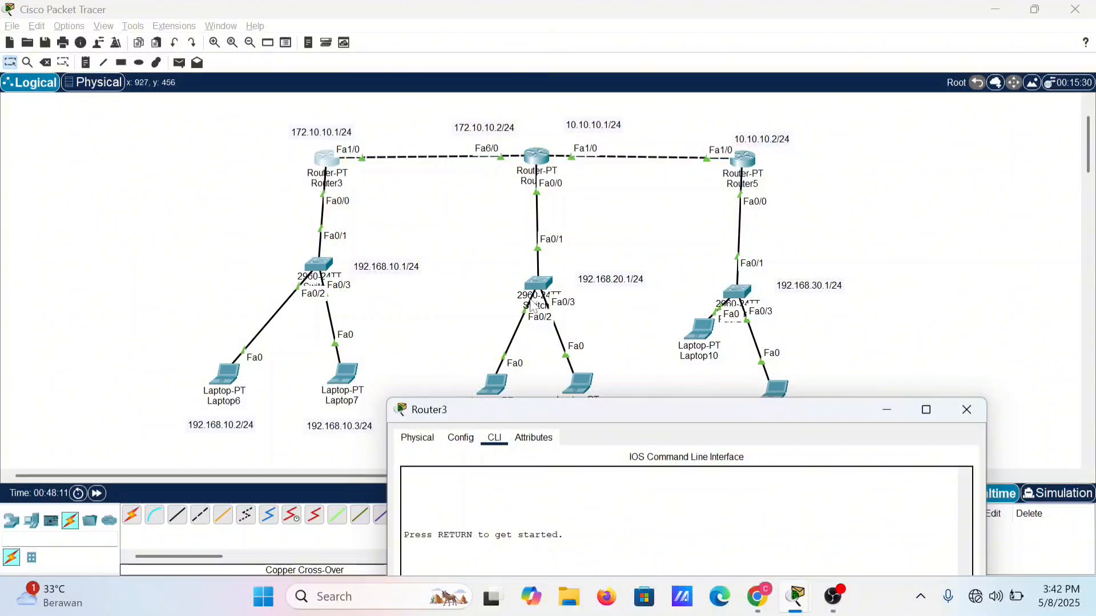
left_click_drag(560, 417, 471, 22)
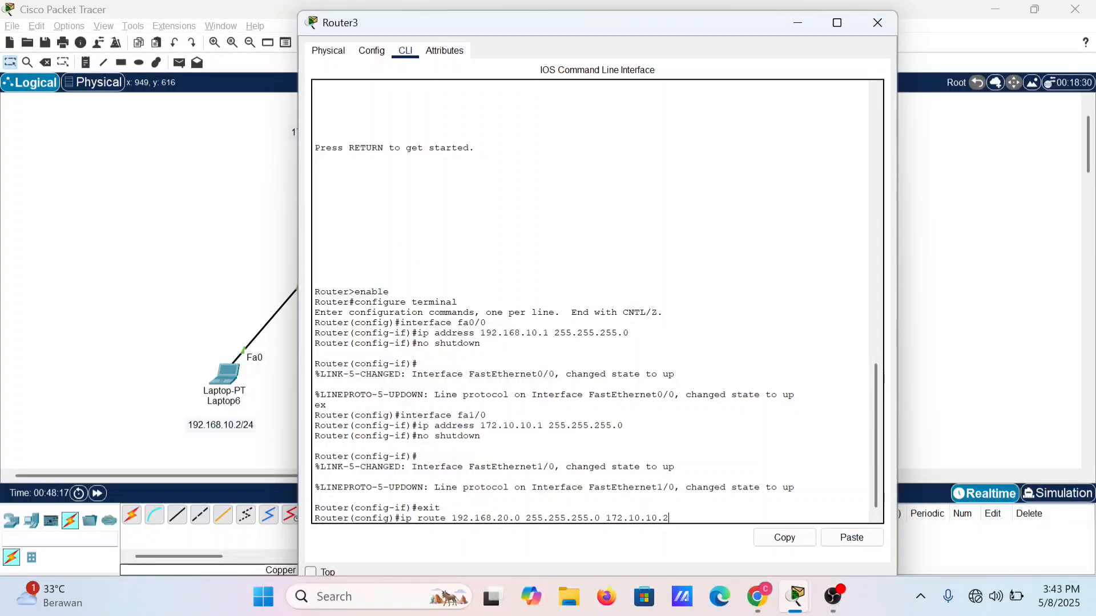
left_click_drag(642, 25, 619, 344)
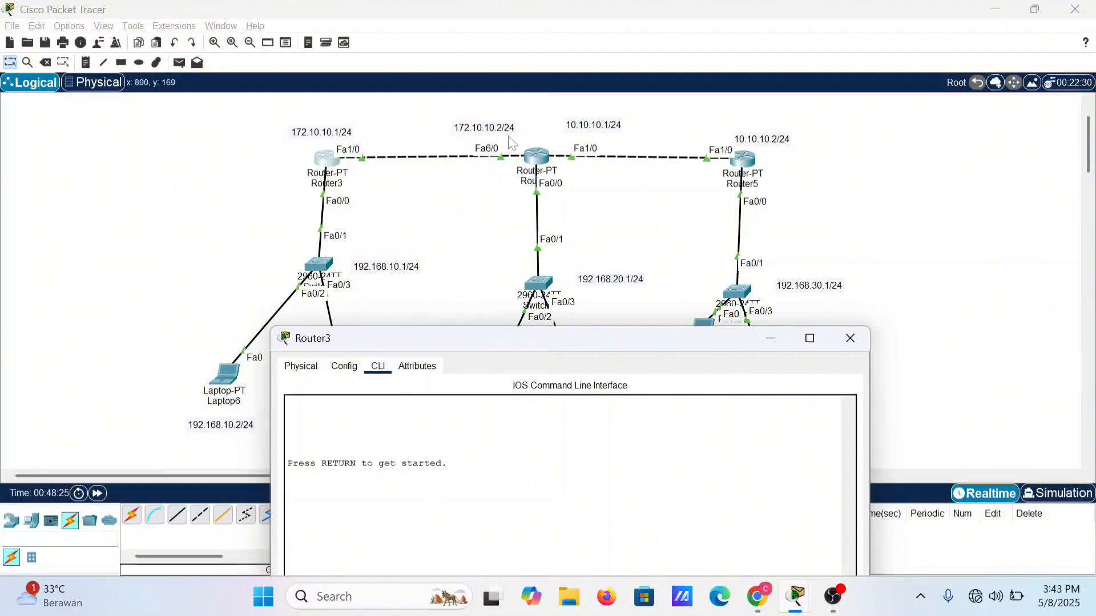
left_click_drag(498, 339, 584, 22)
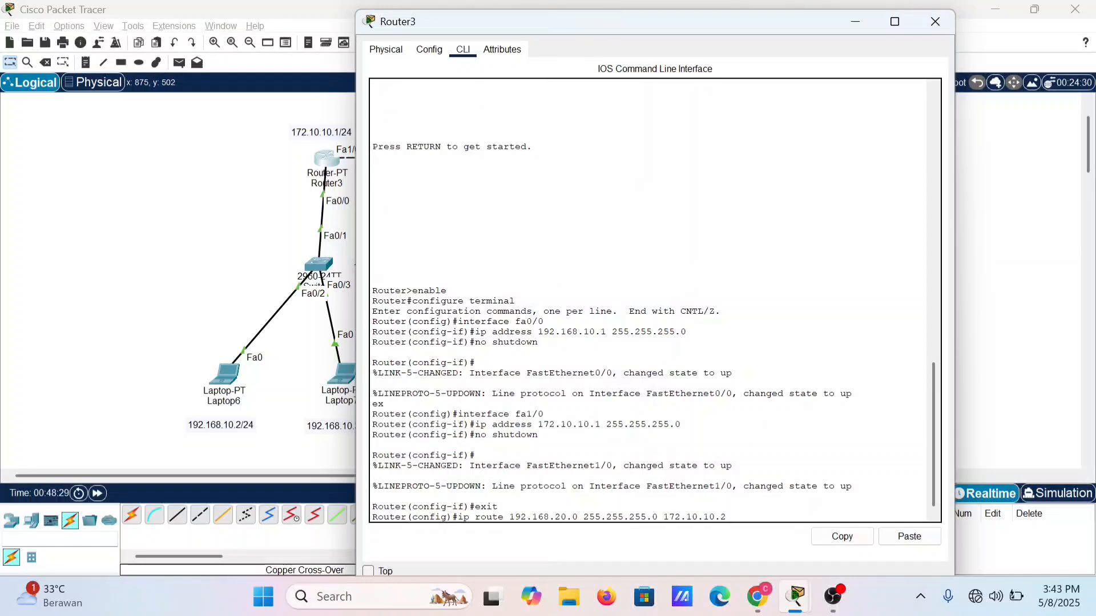
key("Return")
Step: Add a second static route on Router3 to network 10.10.10.0 with mask 255.255.255.0 via 172.10.10.2
key("Up")
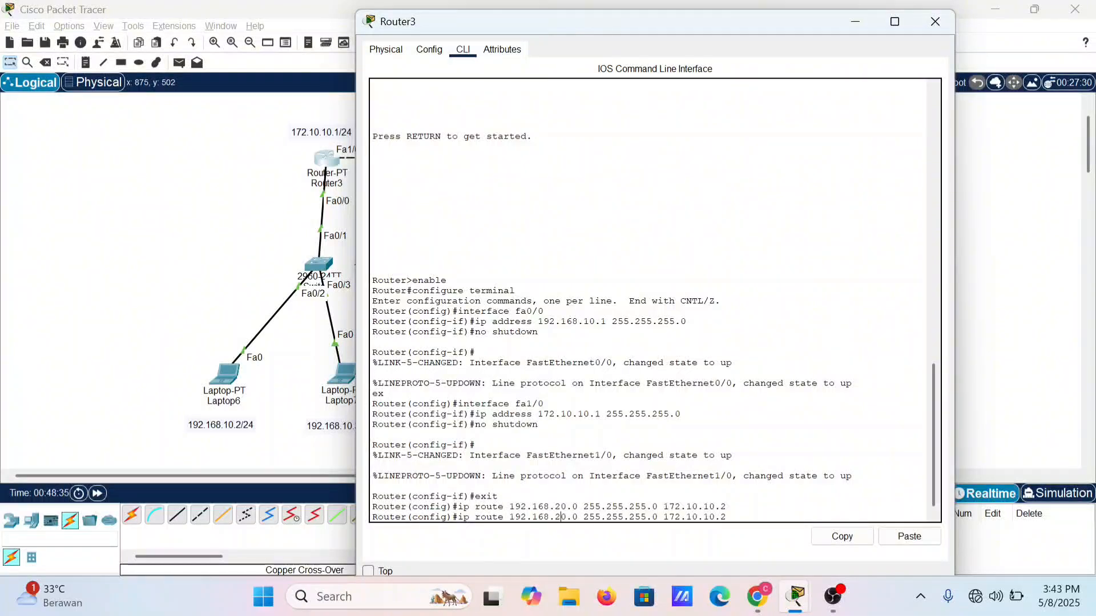
key("Left")
key("Left")
key("Left")
key("Left")
key("Left")
key("Left")
key("Left")
key("Left")
key("Left")
key("Left")
key("Left")
key("Left")
key("Left")
key("Left")
key("Left")
key("Left")
key("Left")
key("Left")
key("Left")
key("Left")
key("BackSpace")
type("1")
key("BackSpace")
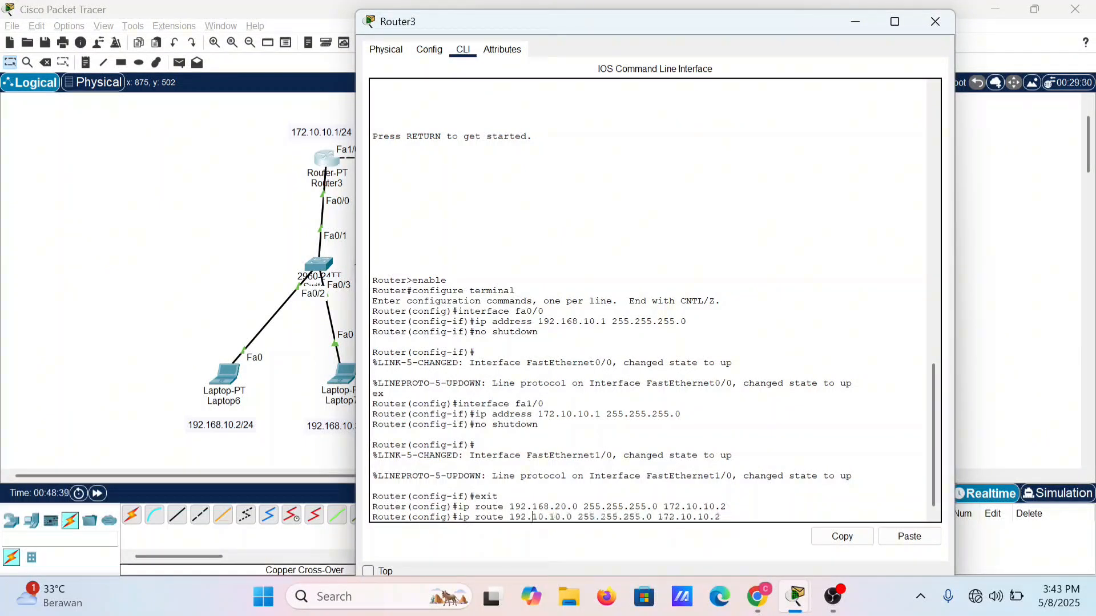
key("BackSpace")
key("BackSpace")
type("0")
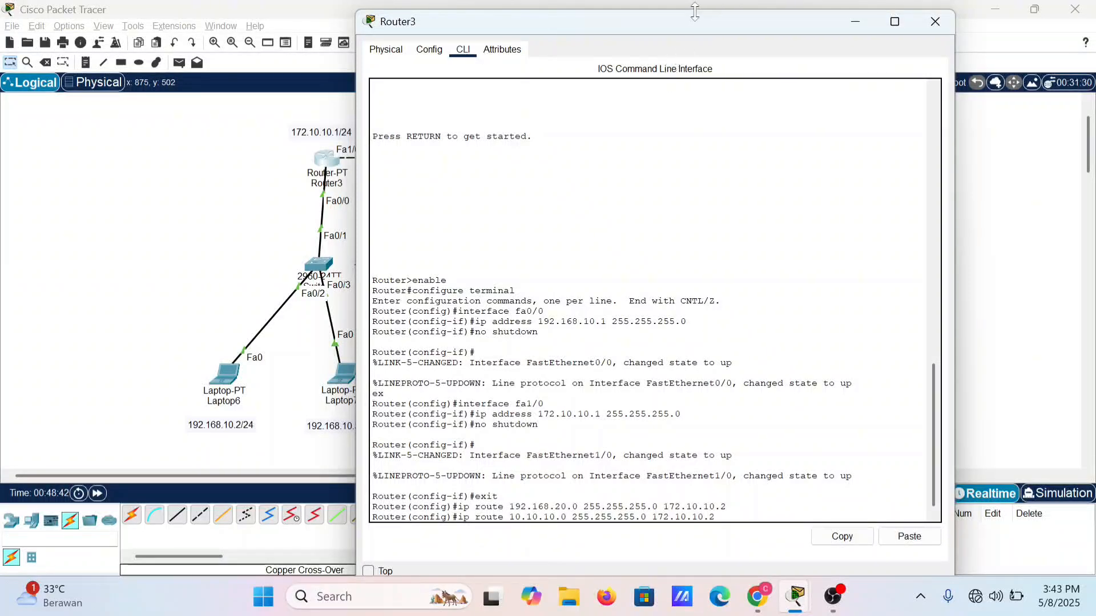
left_click_drag(691, 29, 723, 233)
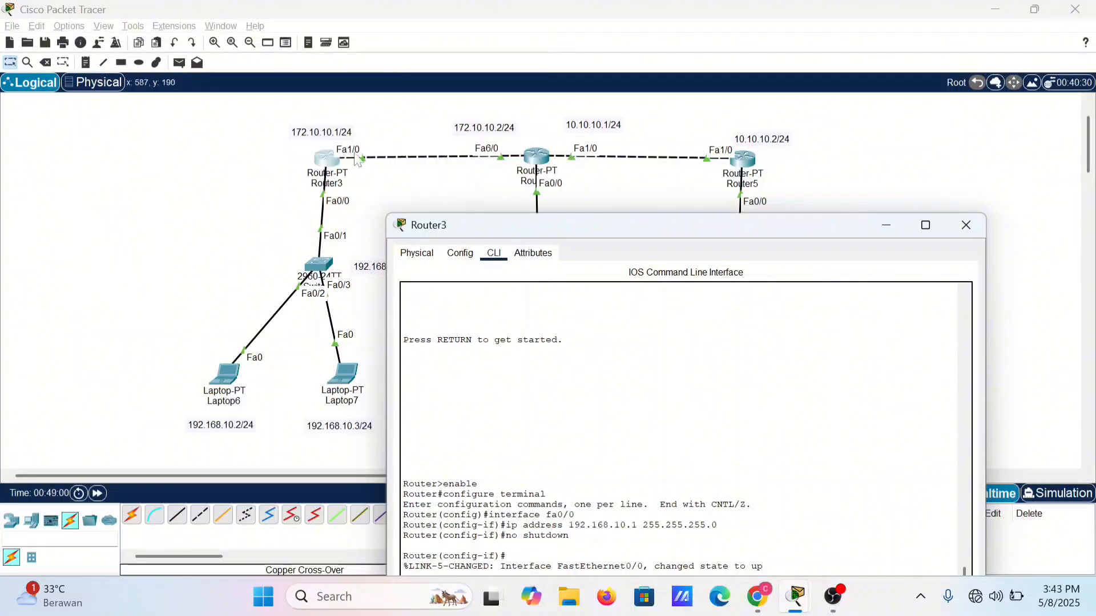
left_click_drag(587, 227, 524, 22)
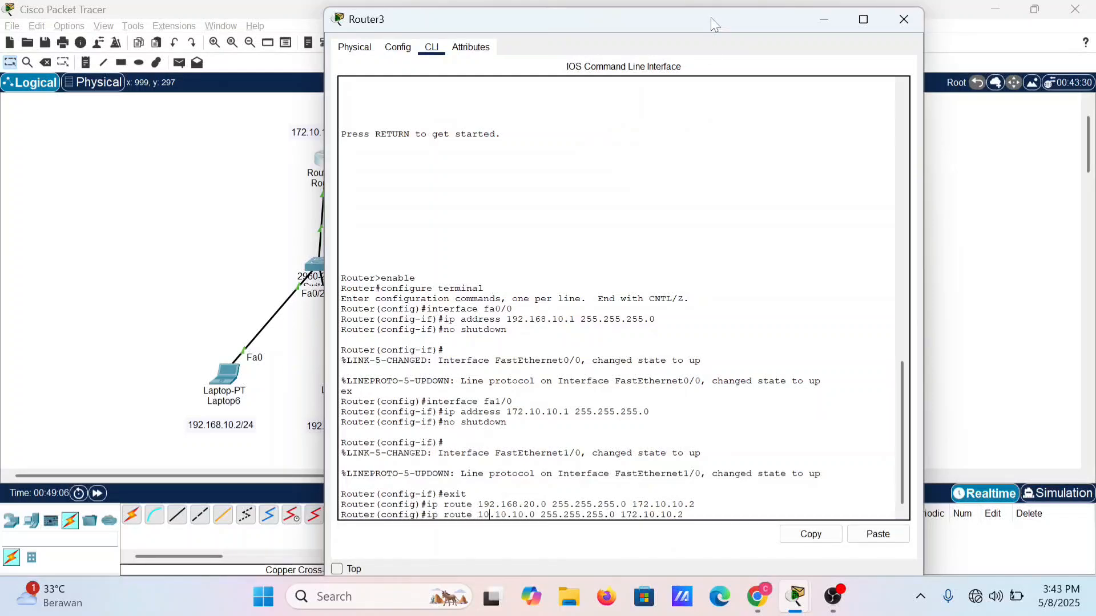
left_click_drag(710, 15, 680, 209)
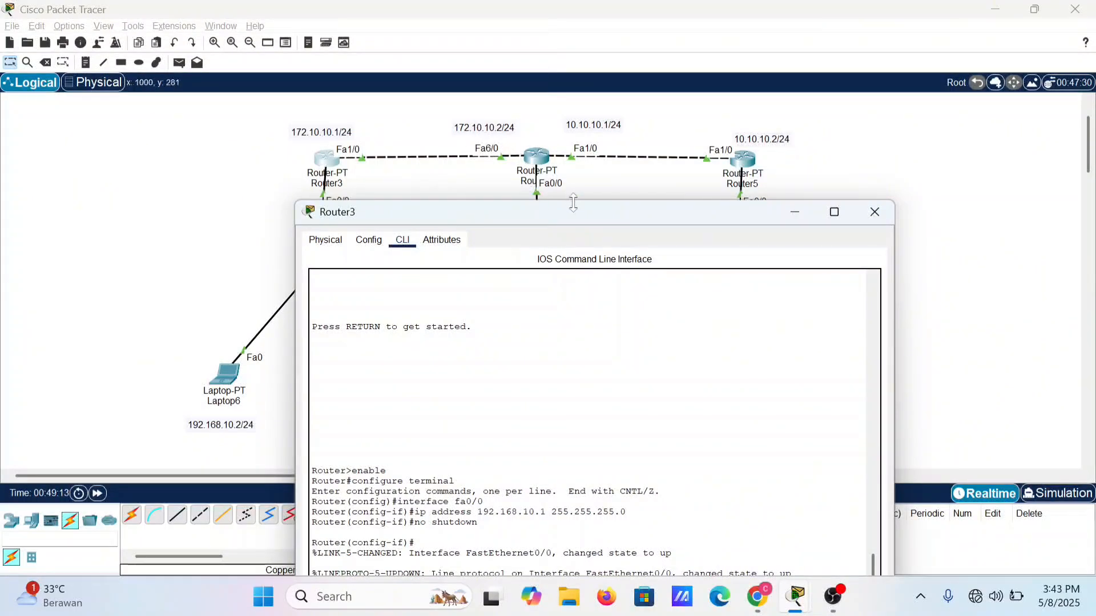
left_click_drag(573, 211, 564, 21)
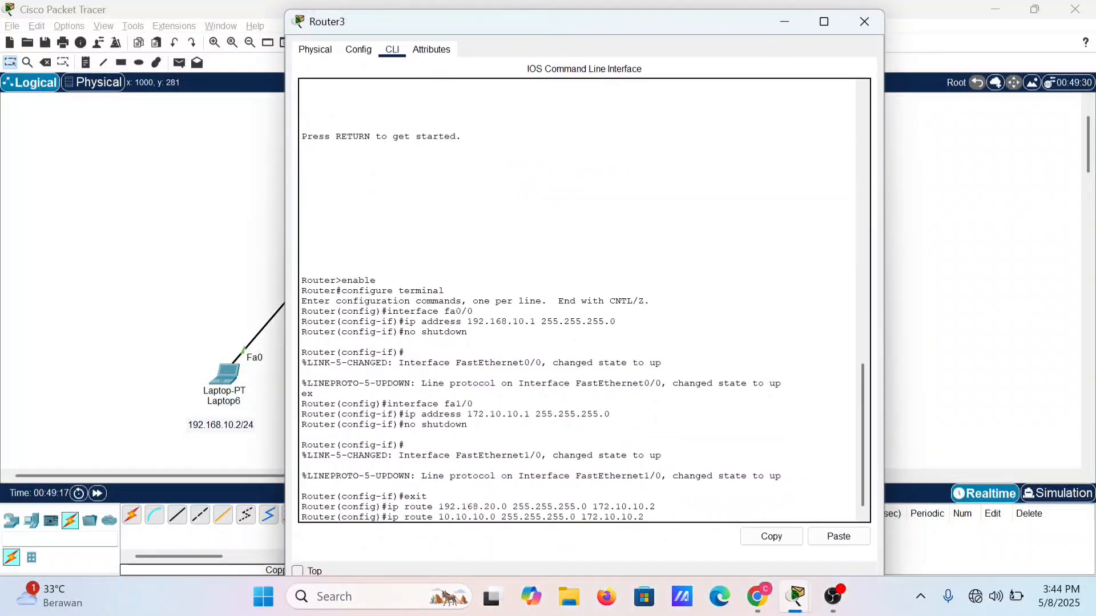
key("Return")
Step: Add a third static route on Router3 to network 192.168.30.0 with mask 255.255.255.0 via 172.10.10.2, and close its window
key("Up")
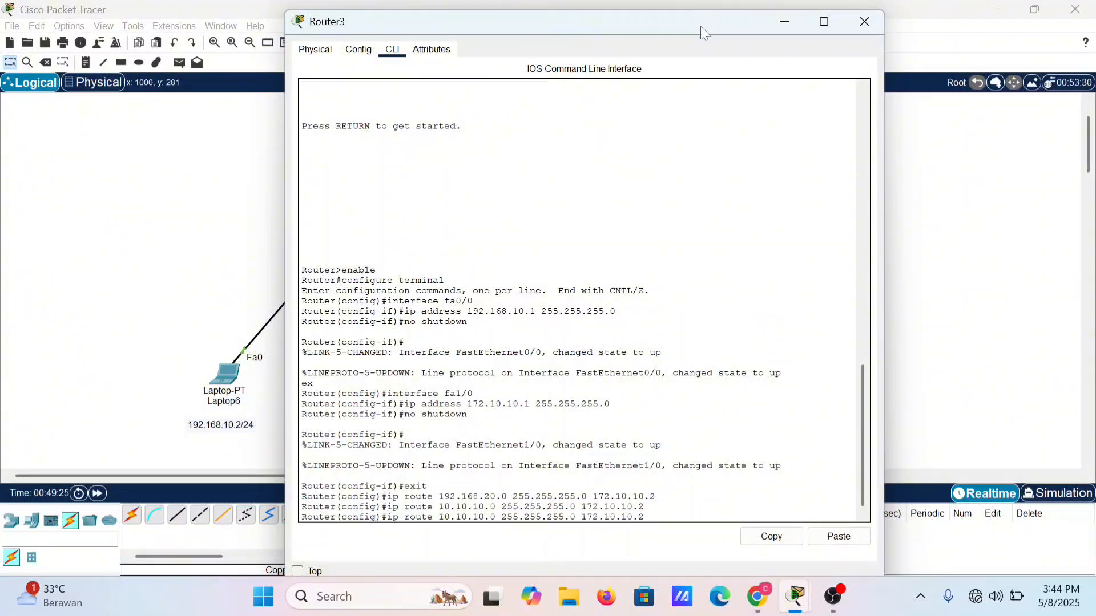
key("BackSpace")
key("BackSpace")
key("BackSpace")
key("BackSpace")
key("BackSpace")
key("BackSpace")
key("BackSpace")
key("BackSpace")
key("BackSpace")
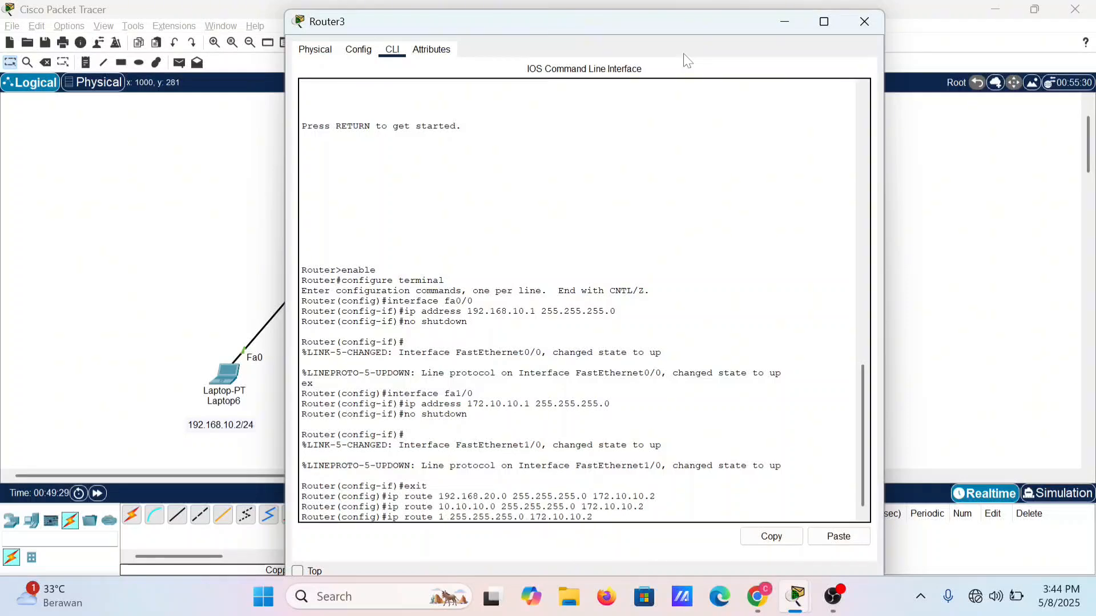
type("92.1168")
key("BackSpace")
key("BackSpace")
key("BackSpace")
type("68")
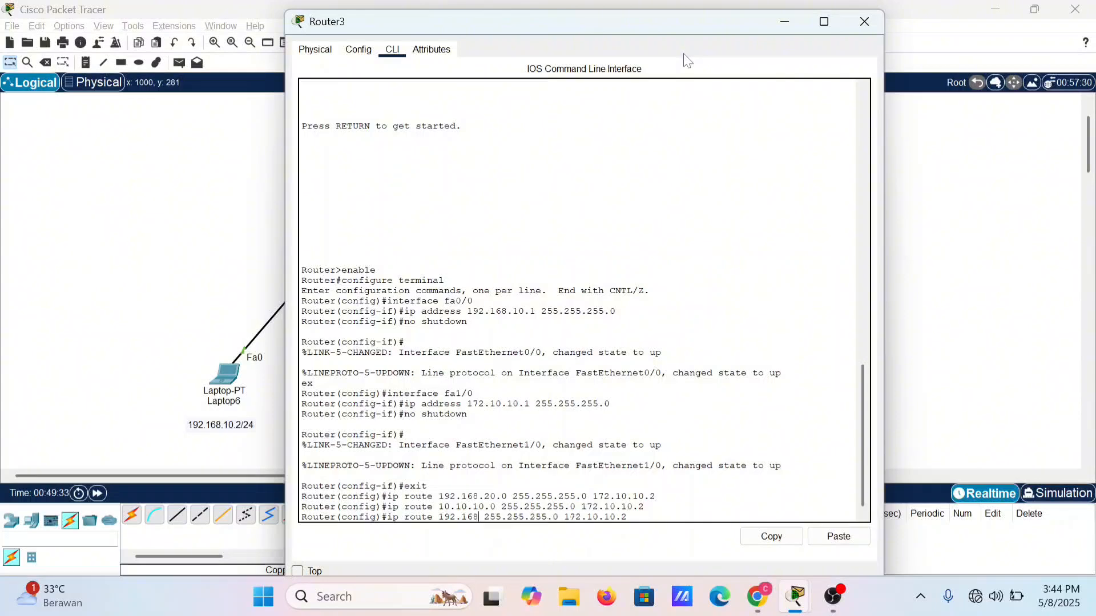
type(".30.0")
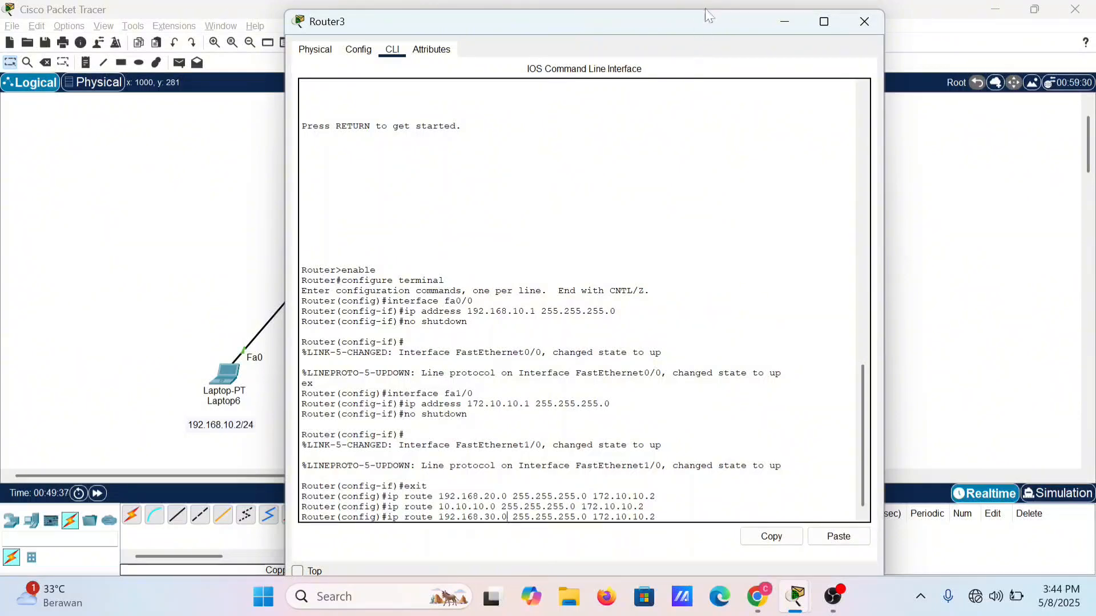
left_click_drag(711, 30, 772, 354)
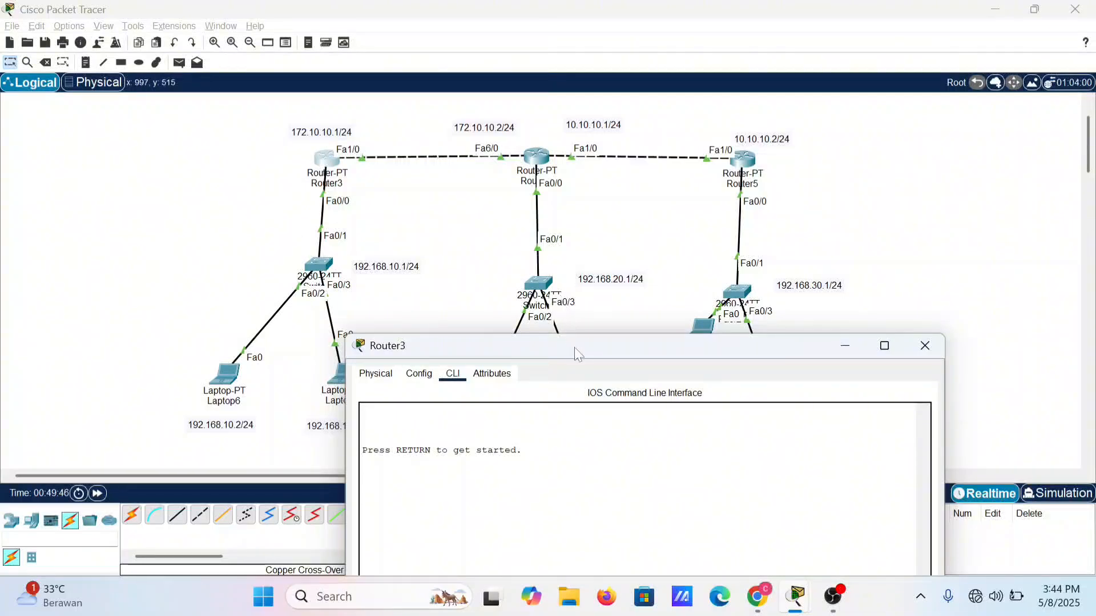
left_click_drag(577, 354, 515, 70)
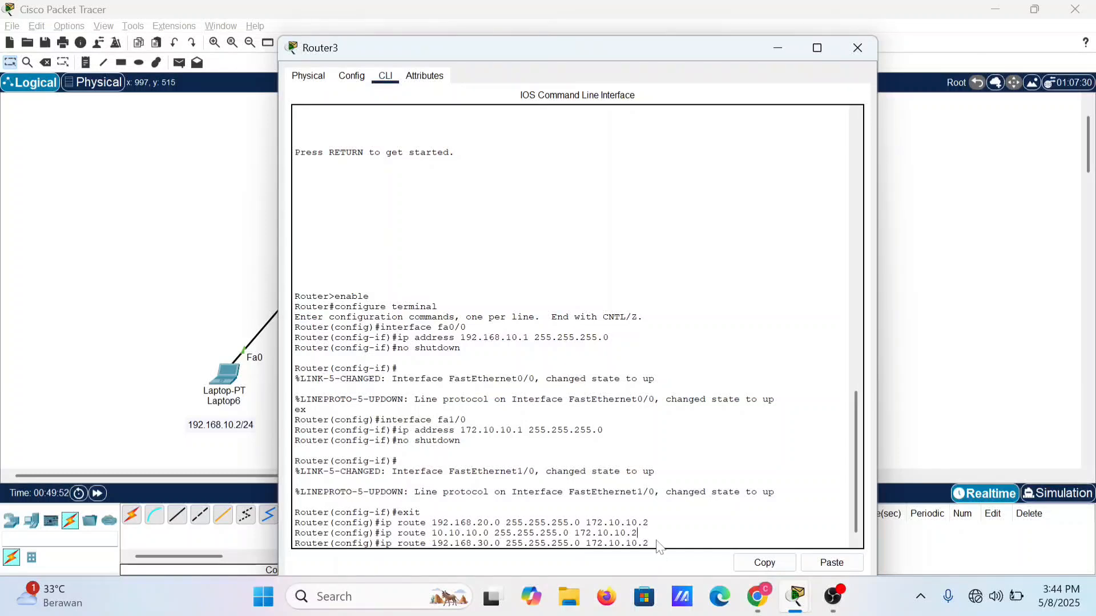
key("Return")
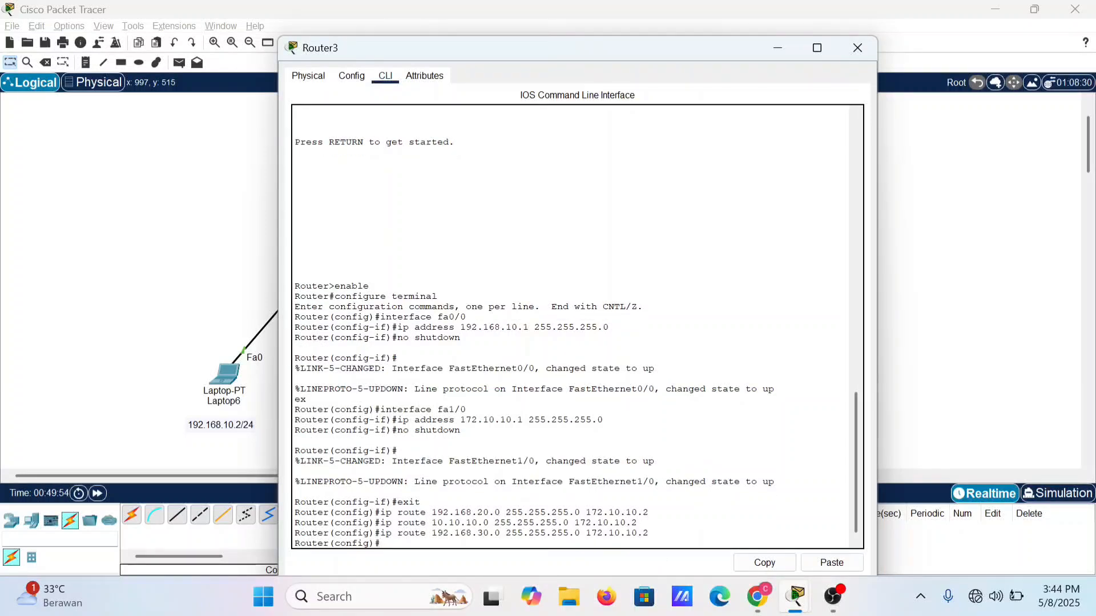
left_click(854, 49)
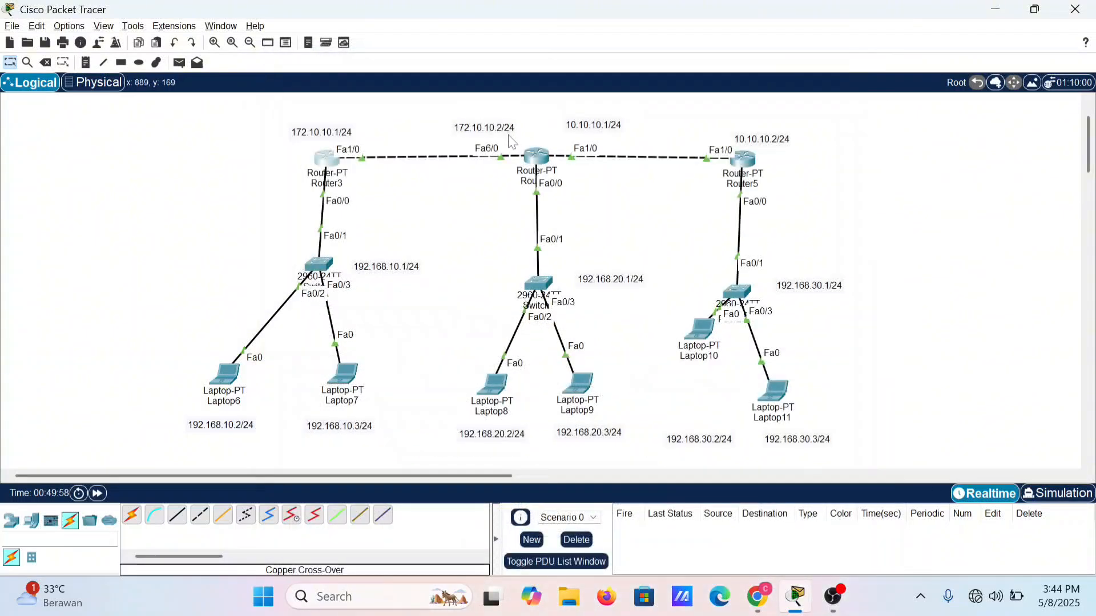
Step: Open Router4's command line and exit interface configuration back to global configuration mode
left_click(531, 159)
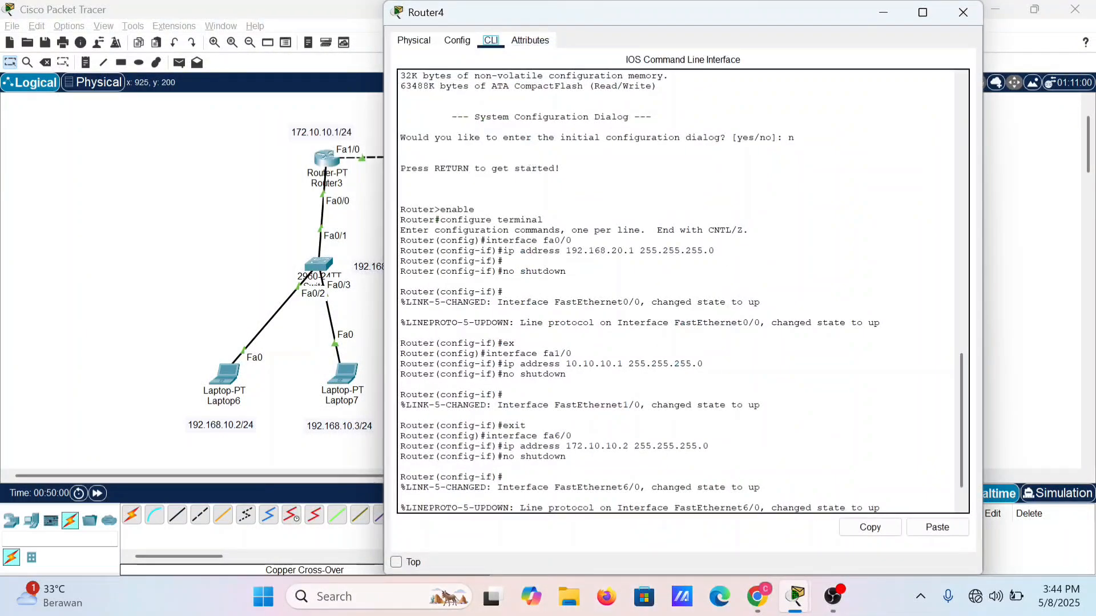
left_click_drag(960, 477, 960, 515)
key("Return")
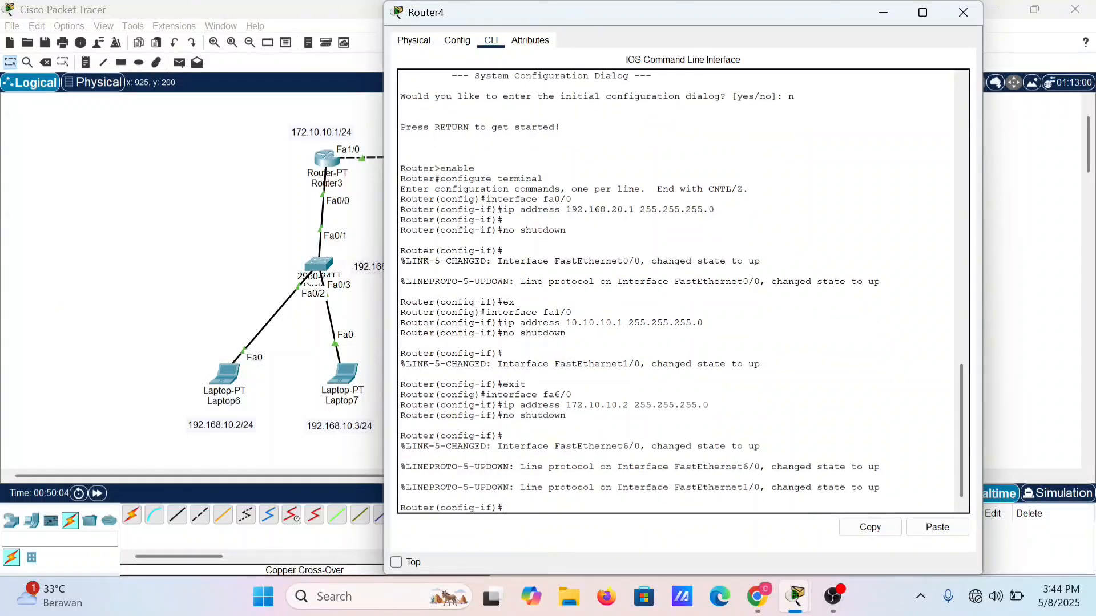
type("exit")
key("Return")
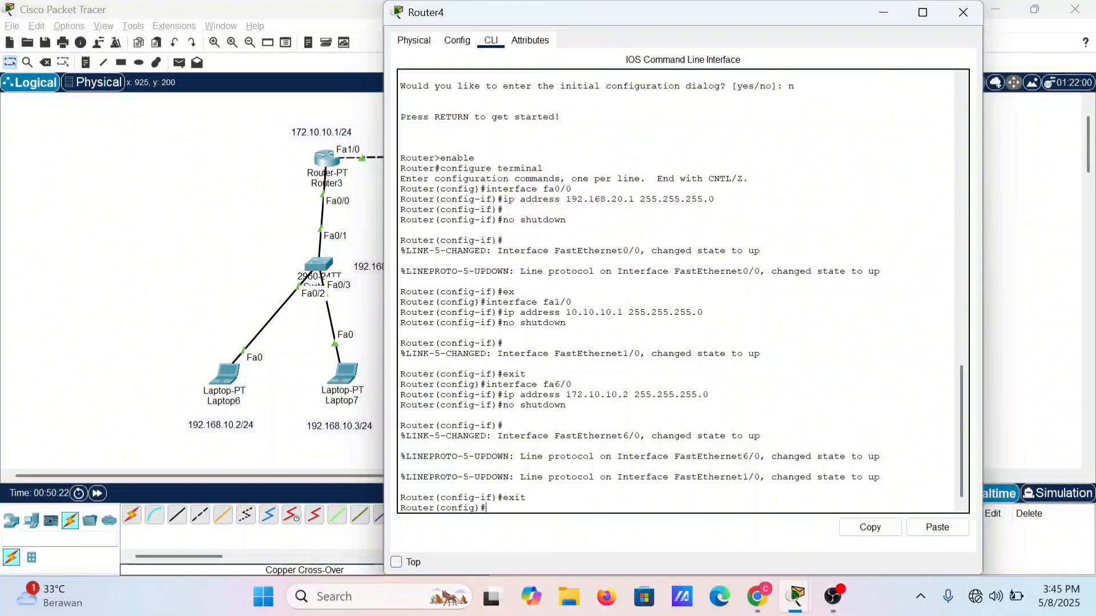
Step: Add a static route on Router4 to network 192.168.10.0 with mask 255.255.255.0 via next hop 172.10.10.1
type("ip route")
type("192")
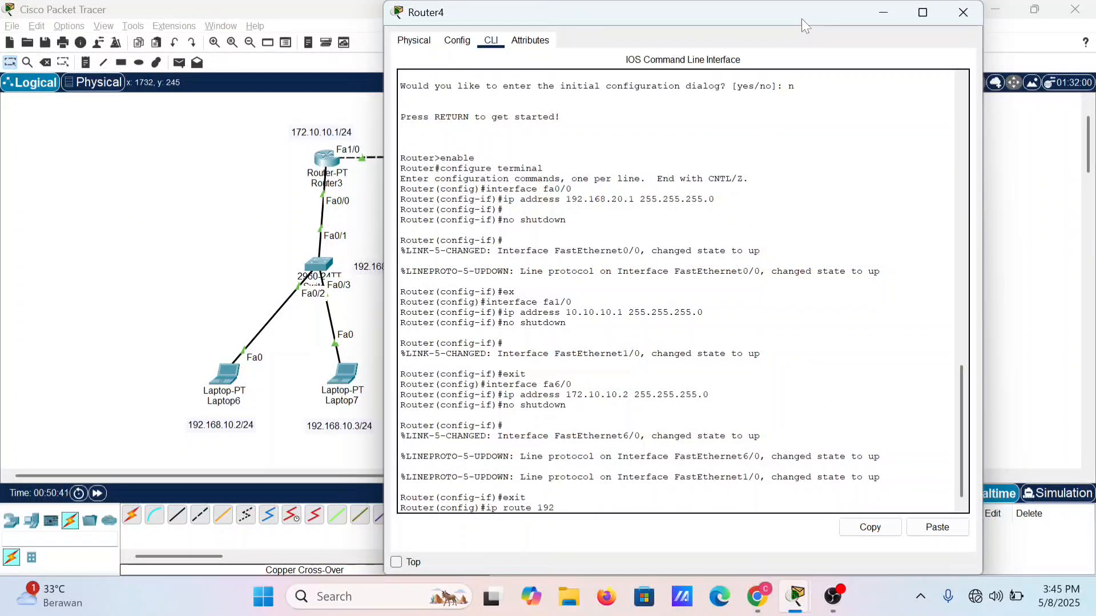
type(".168.10.0 255.255.255.0")
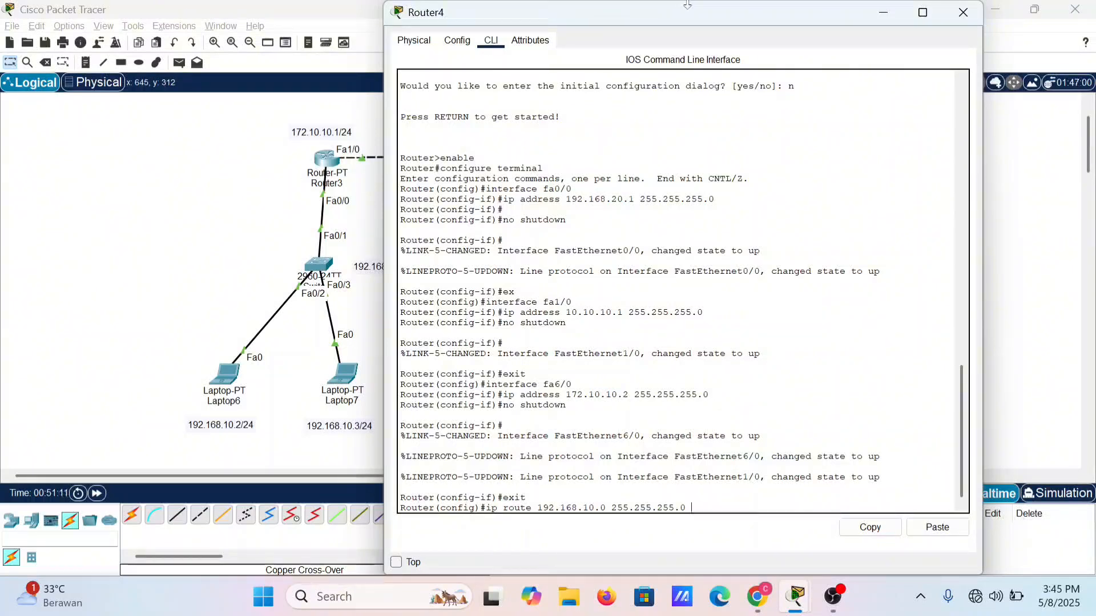
type("172.10.10.0")
key("BackSpace")
type("1")
key("Return")
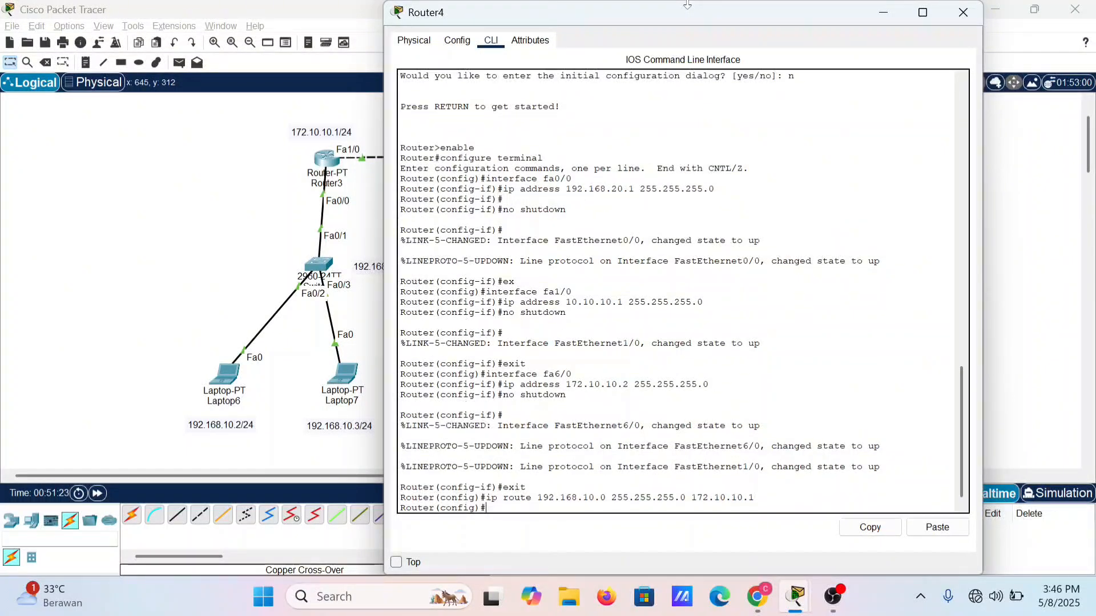
Step: Add a static route on Router4 to network 192.168.30.0 with mask 255.255.255.0 via next hop 10.10.10.2
key("Up")
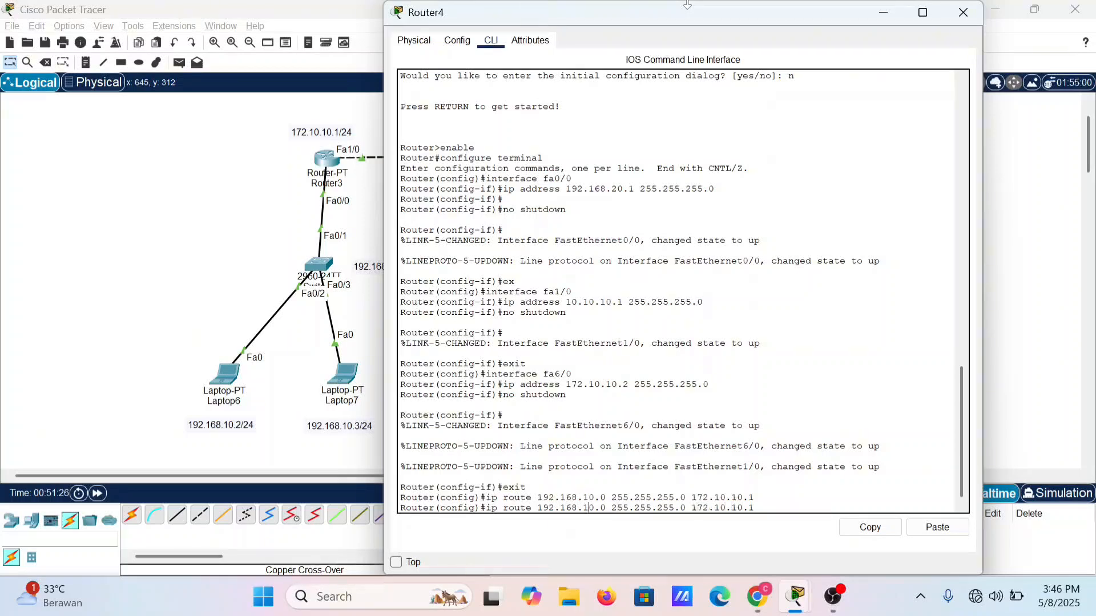
key("BackSpace")
type("3")
key("Right")
key("Right")
key("Right")
key("Right")
key("Right")
key("Right")
key("Right")
key("Right")
left_click_drag(712, 18, 393, 29)
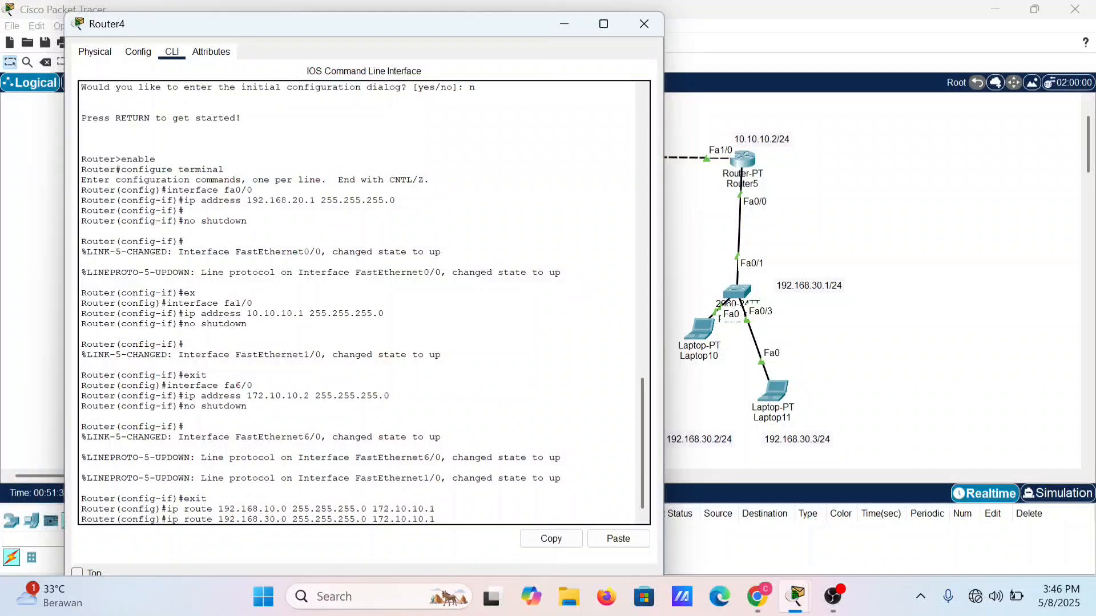
key("BackSpace")
key("BackSpace")
key("BackSpace")
key("BackSpace")
key("BackSpace")
key("BackSpace")
key("BackSpace")
key("BackSpace")
key("BackSpace")
key("BackSpace")
key("BackSpace")
type("110.10.10.2")
key("Left")
key("Left")
key("Left")
key("Left")
key("Left")
key("Left")
key("Left")
key("Left")
key("BackSpace")
key("Return")
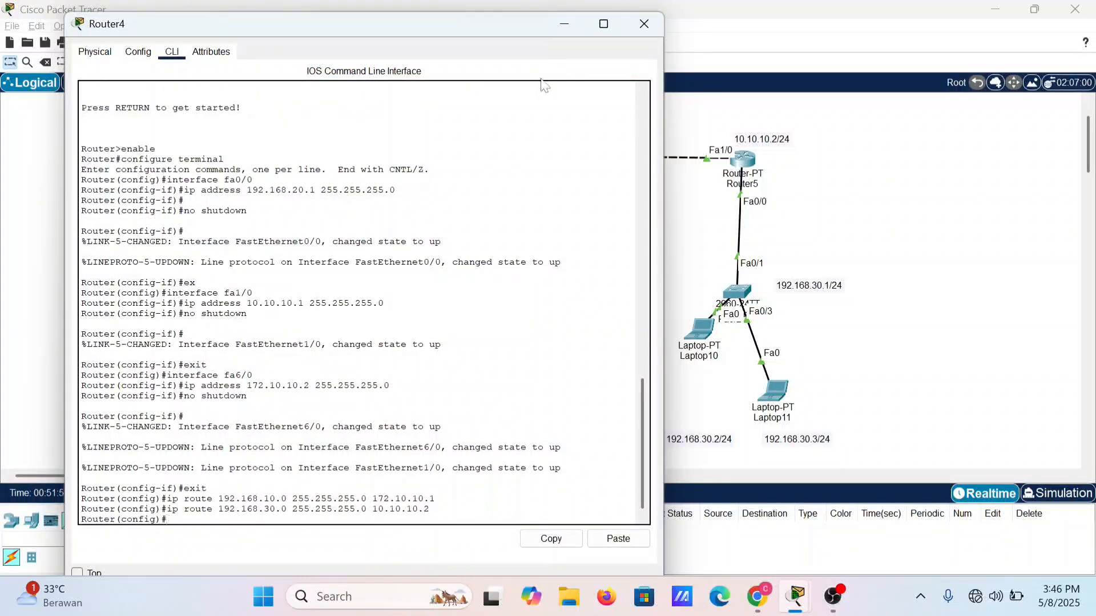
Step: Close Router4's window, open Router5's command line and exit interface configuration back to global configuration mode
left_click(645, 24)
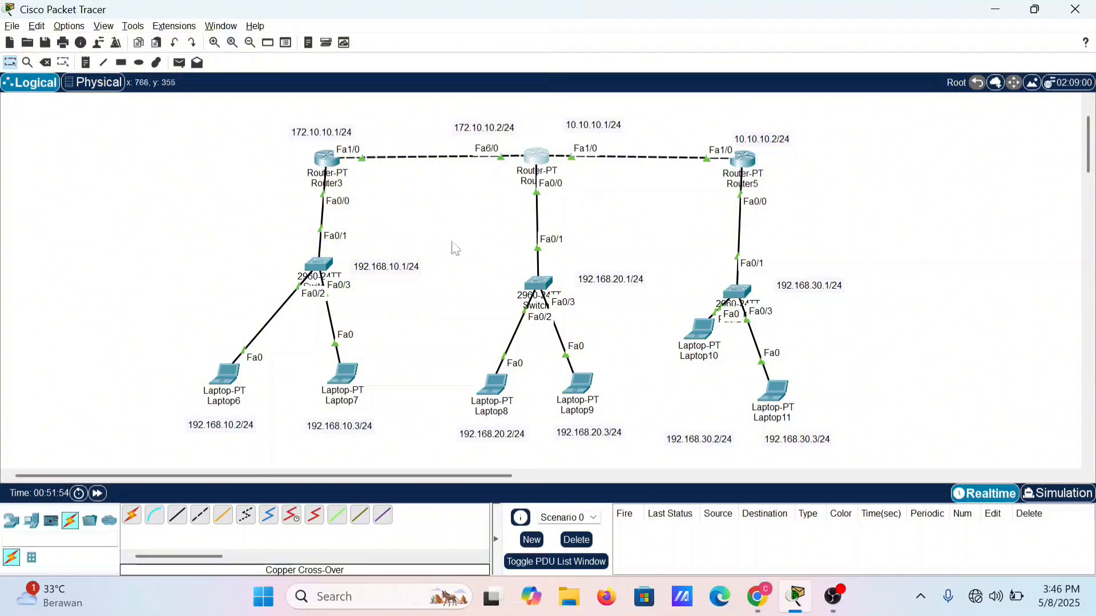
left_click(742, 163)
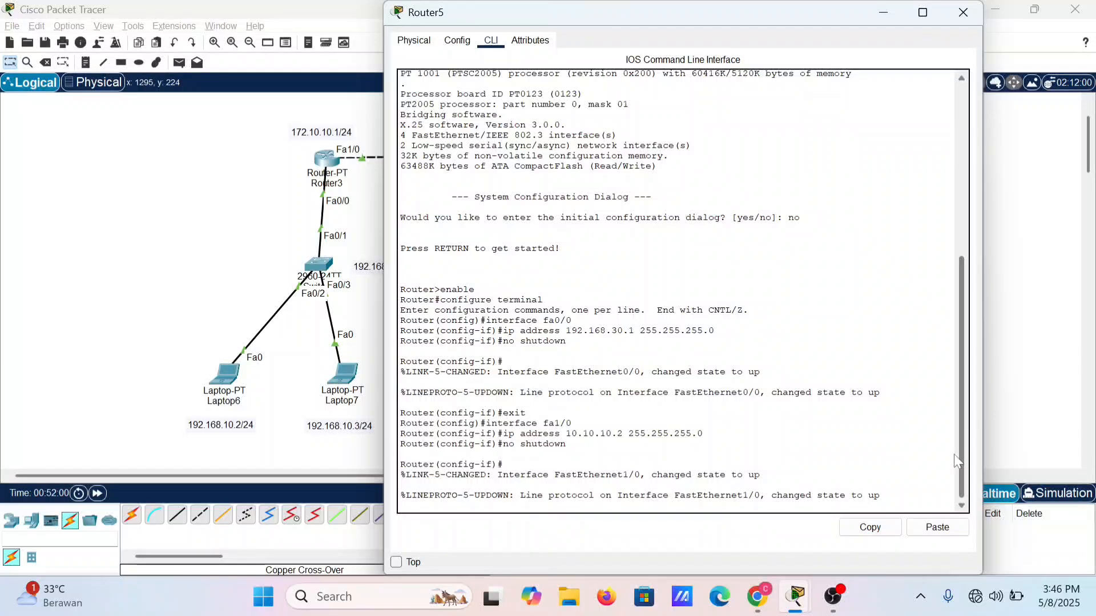
key("Return")
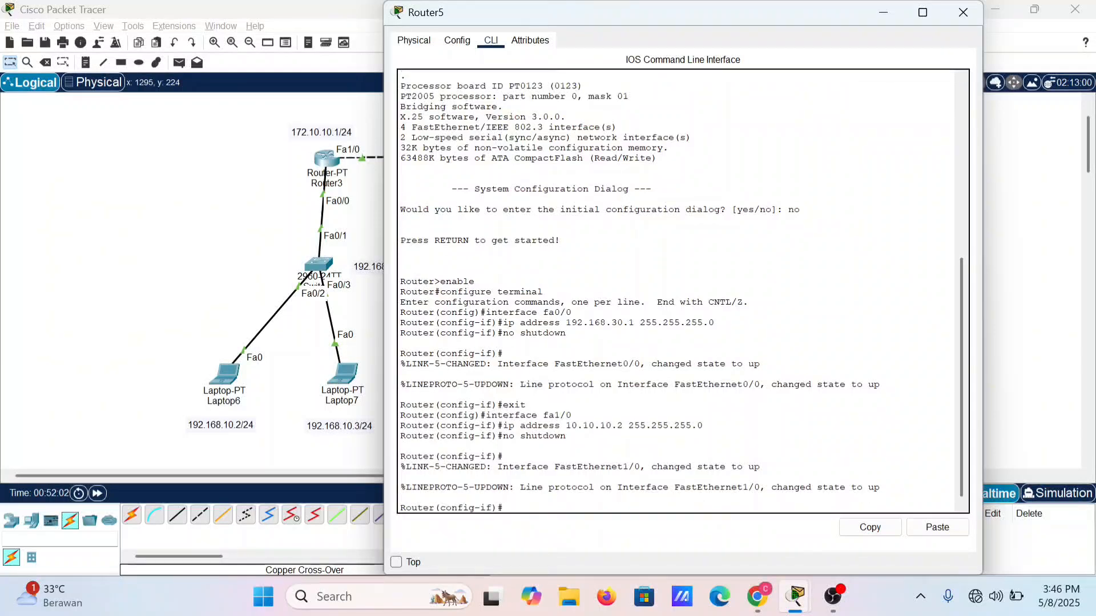
type("exit")
key("Return")
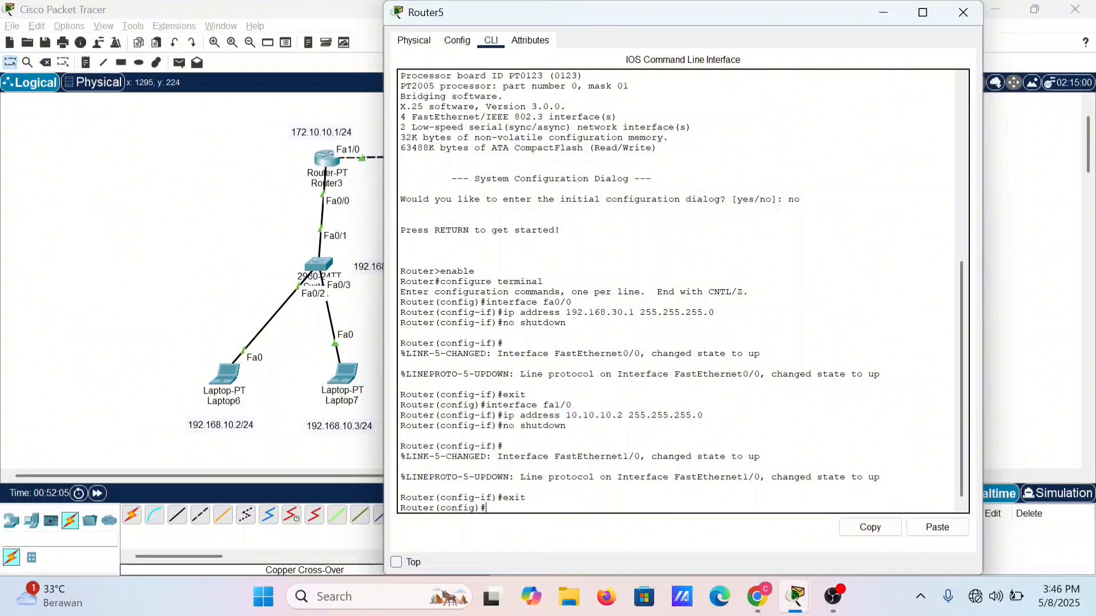
Step: Add a static route on Router5 to network 192.168.20.0 with mask 255.255.255.0 via next hop 10.10.10.1
type("ip route")
type("192.168.20")
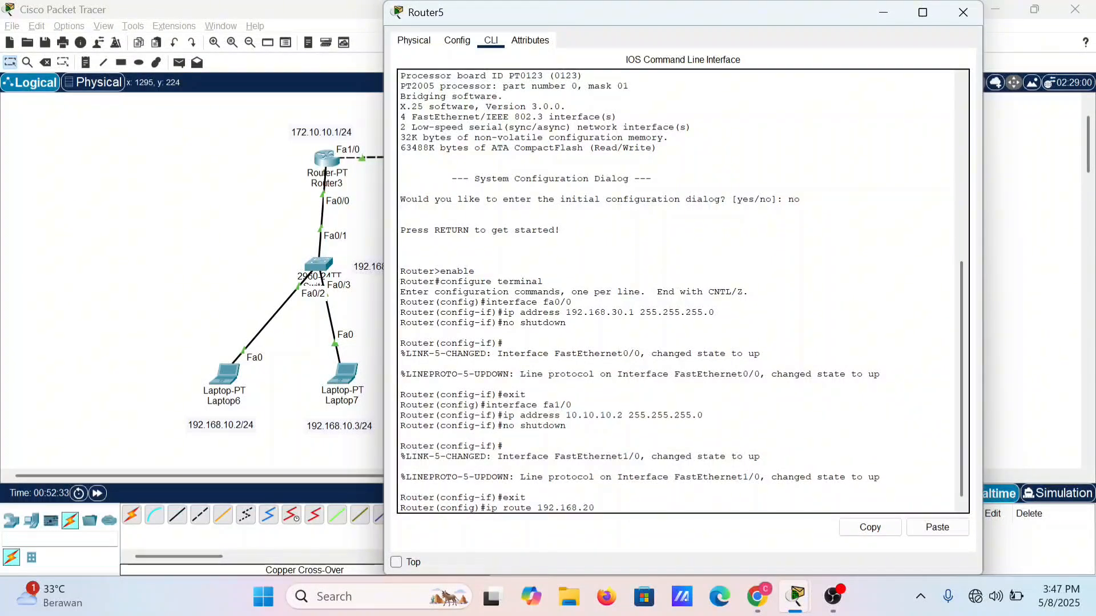
left_click_drag(700, 20, 830, 117)
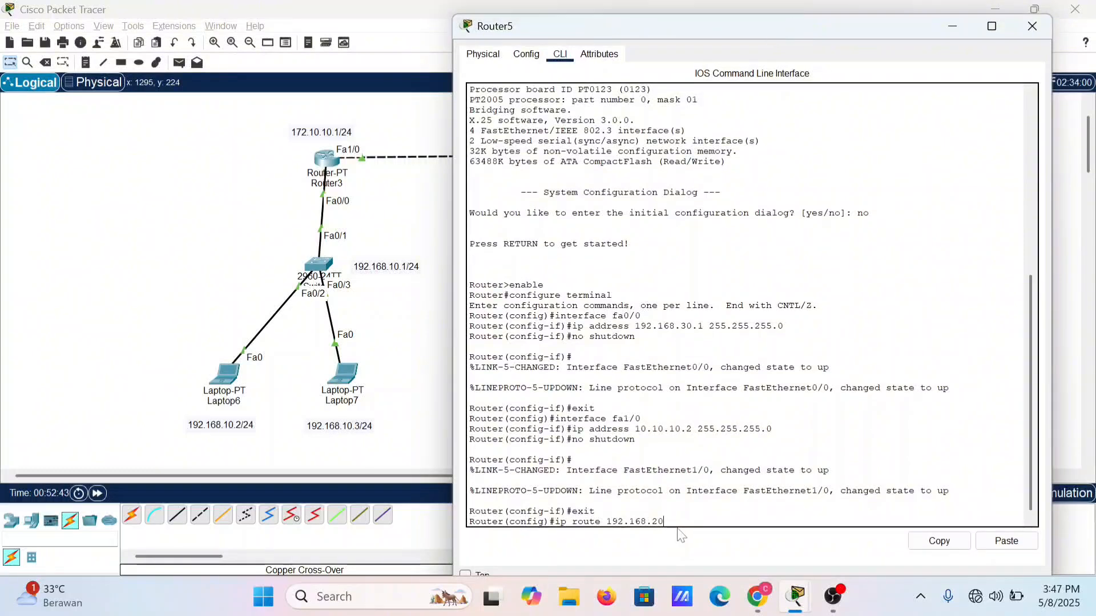
type(".0 ")
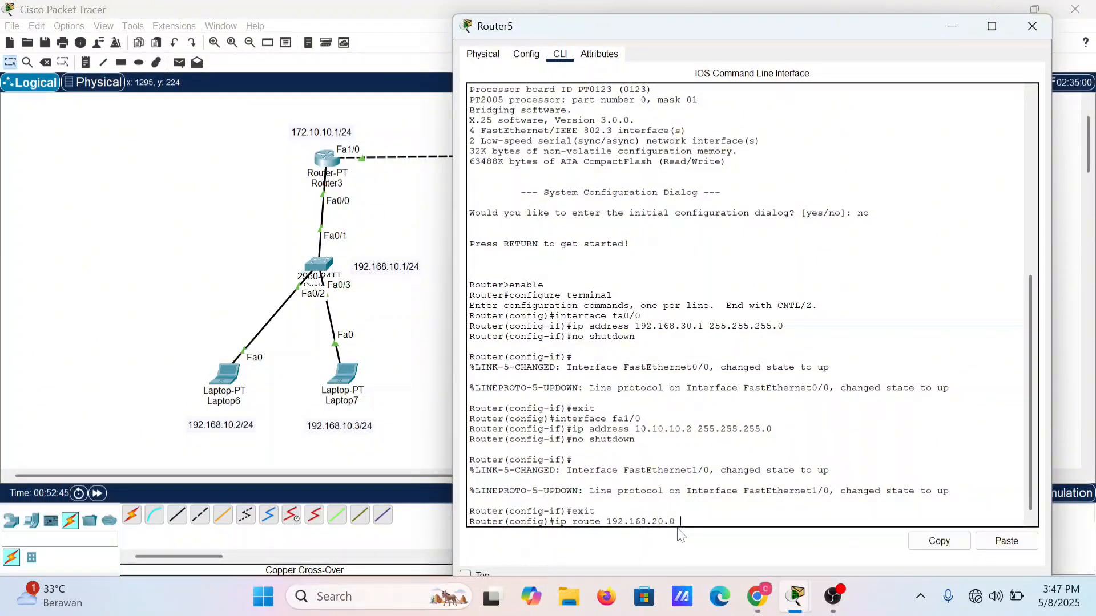
type("255.25")
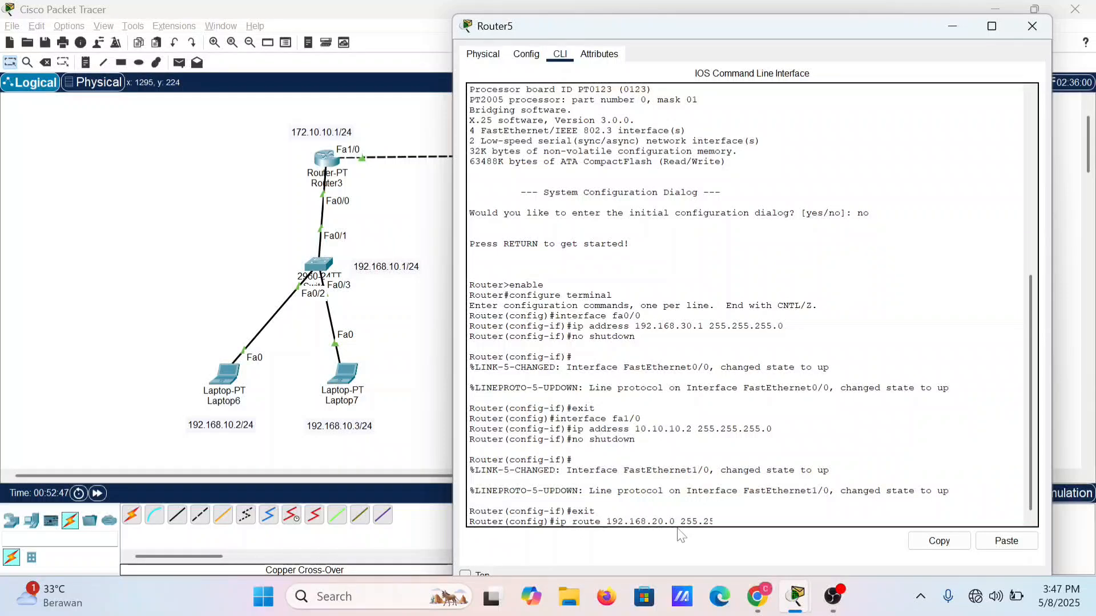
type("5.255.0")
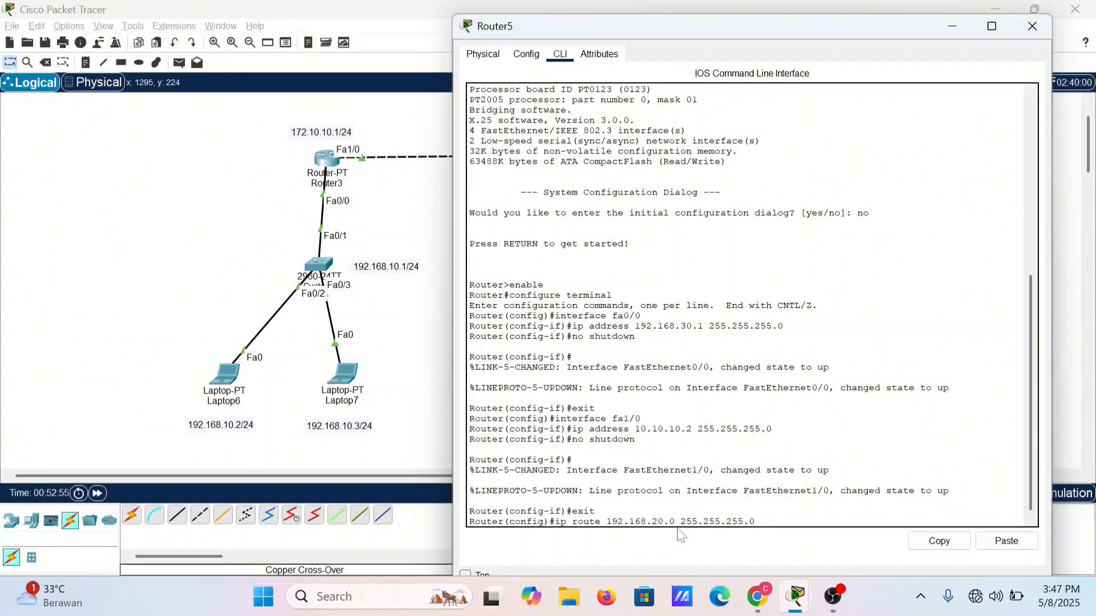
left_click_drag(894, 33, 500, 236)
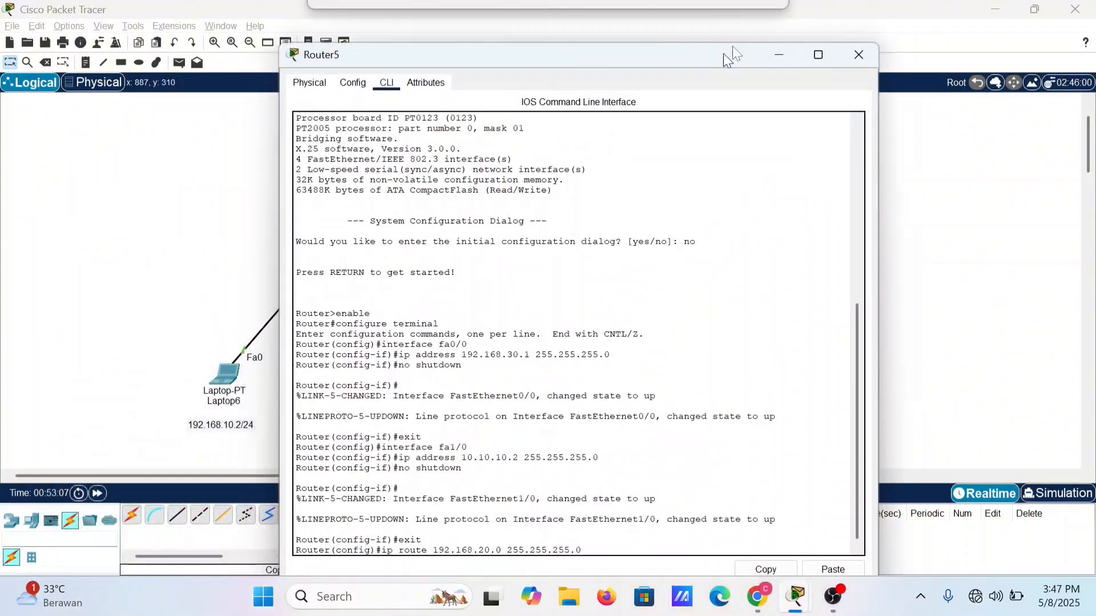
left_click_drag(724, 53, 750, 35)
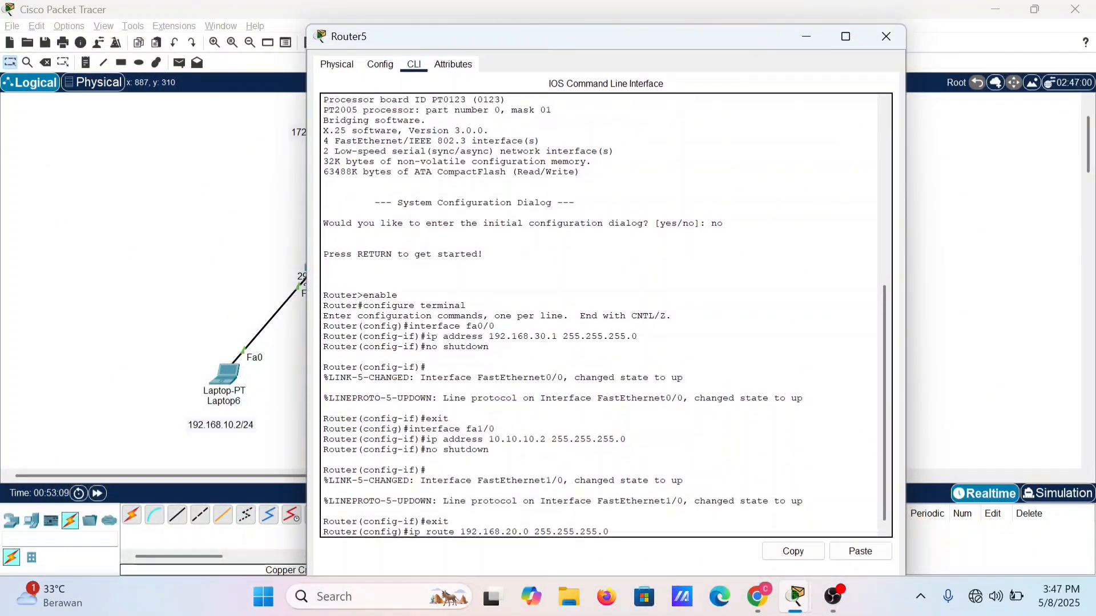
type("10.10.10.10")
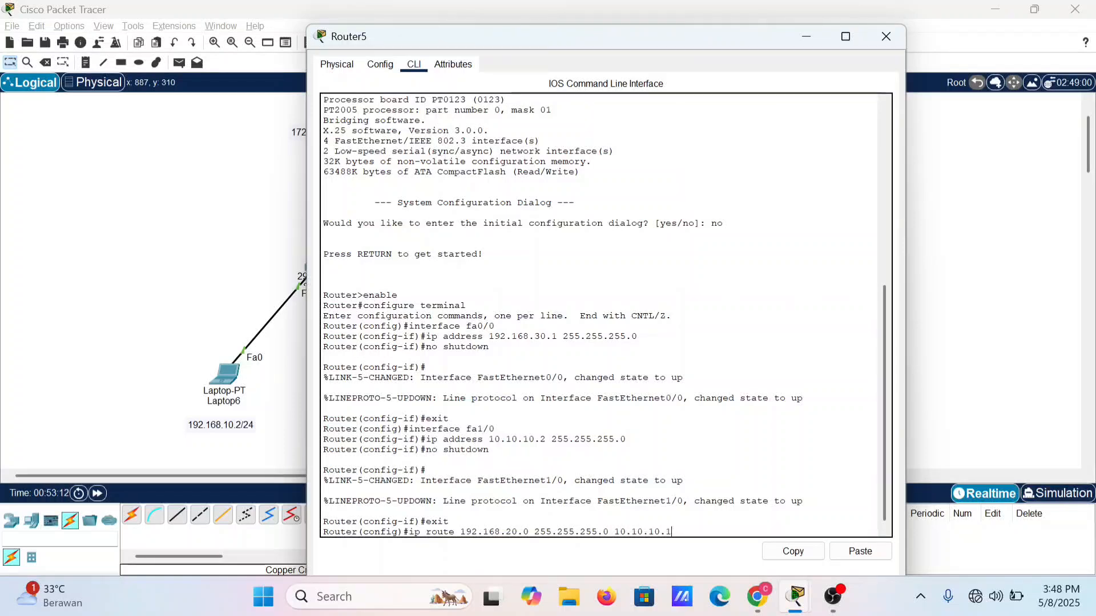
key("Return")
Step: Add a static route on Router5 to network 172.10.10.0 with mask 255.255.255.0 via next hop 10.10.10.1
key("Up")
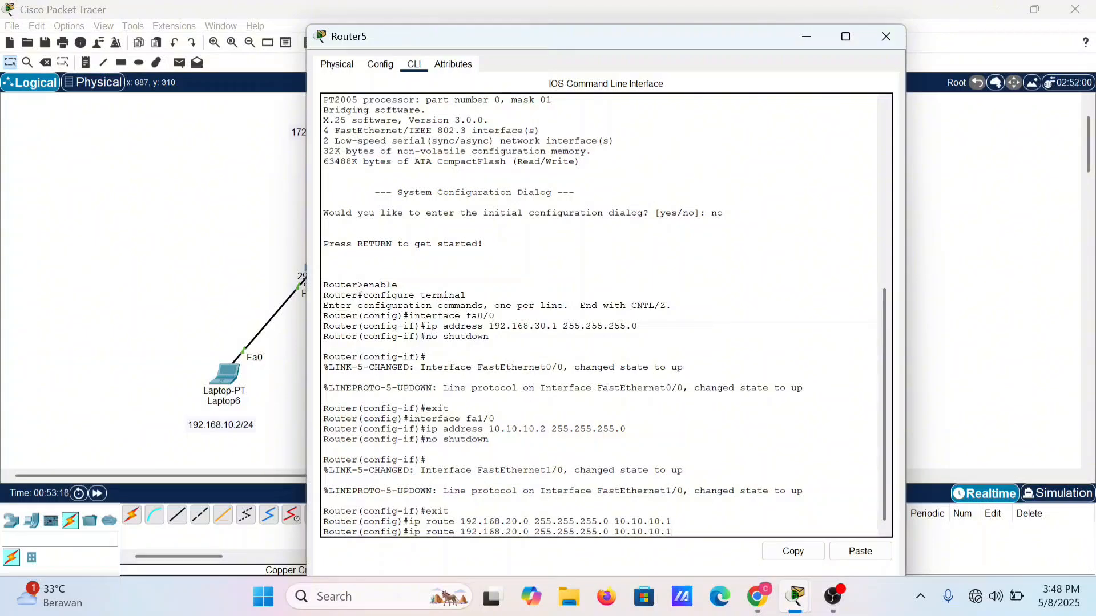
key("Left")
key("Left")
key("Left")
key("Left")
key("Left")
key("Left")
key("Left")
key("Left")
key("Left")
key("Left")
key("Left")
key("Left")
key("Left")
key("Left")
key("Left")
key("BackSpace")
key("BackSpace")
type("72")
key("BackSpace")
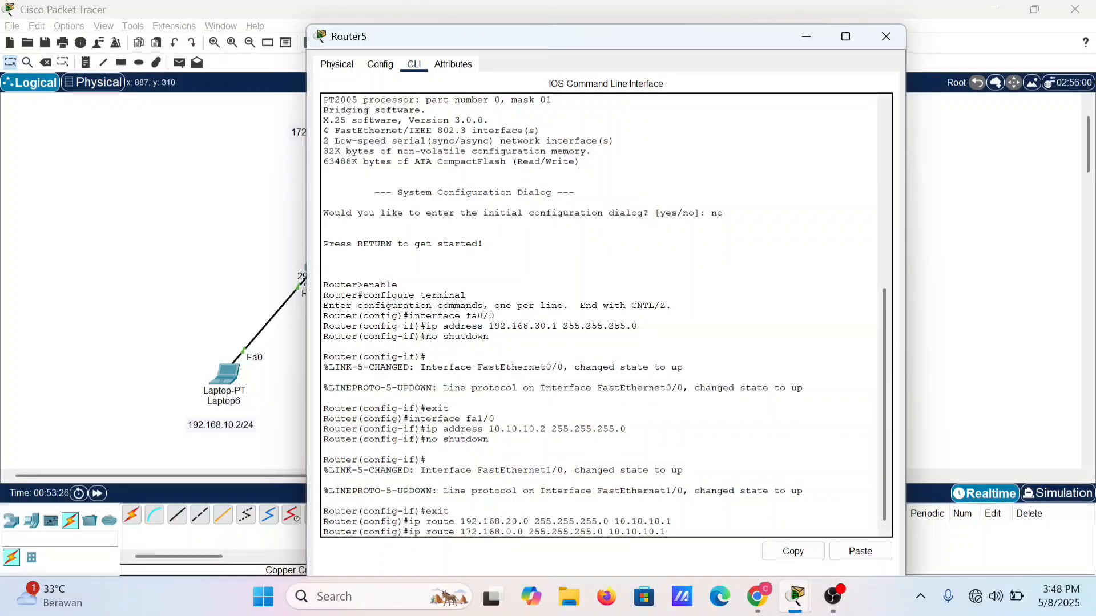
type("1")
key("BackSpace")
key("BackSpace")
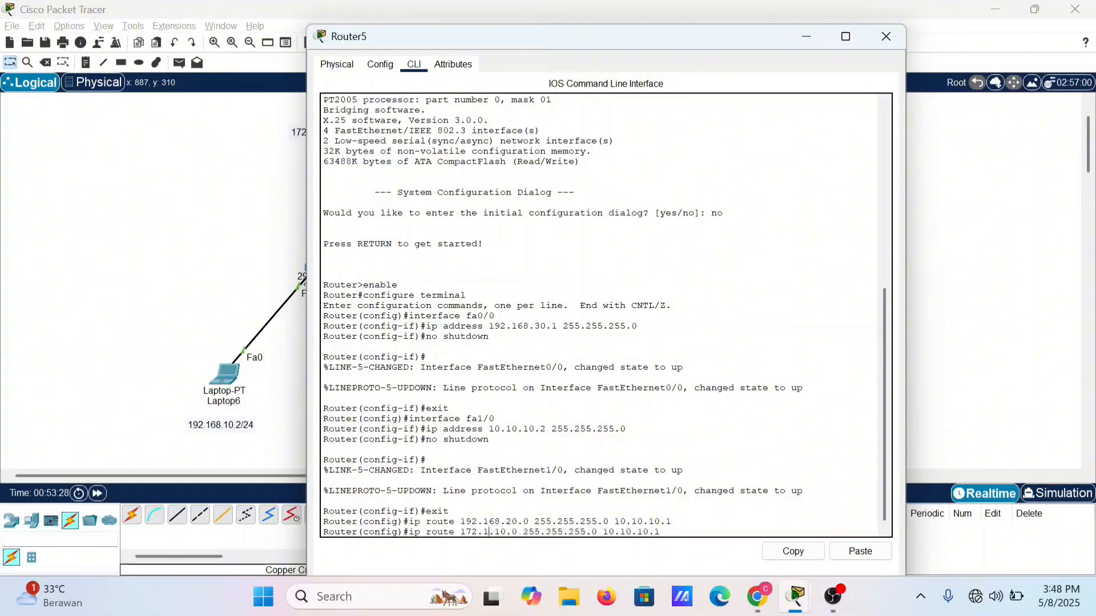
type("0.")
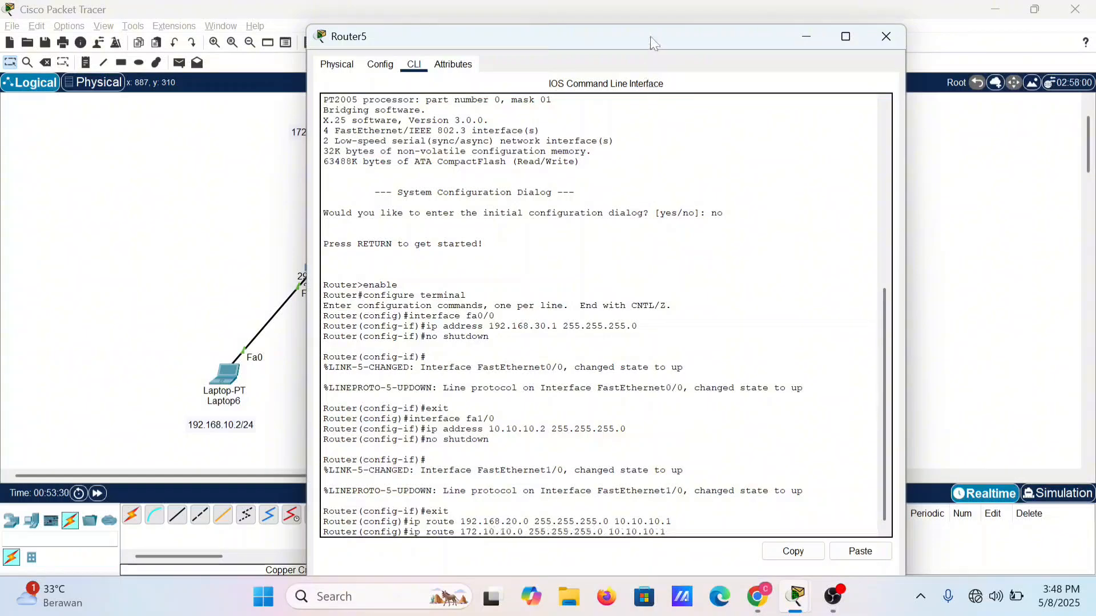
left_click_drag(649, 35, 687, 247)
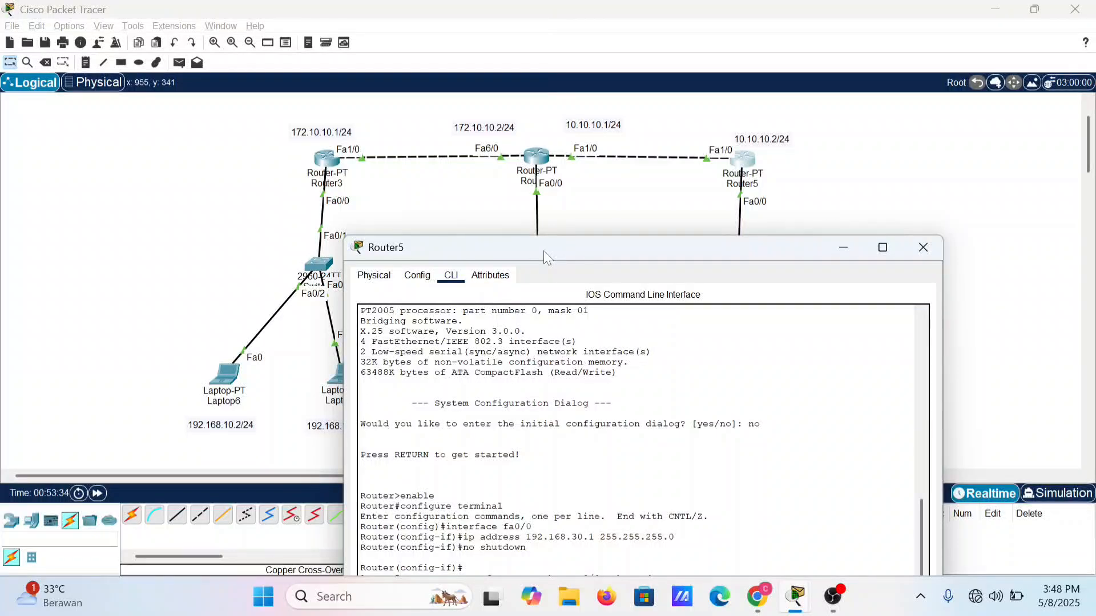
left_click_drag(543, 251, 541, 234)
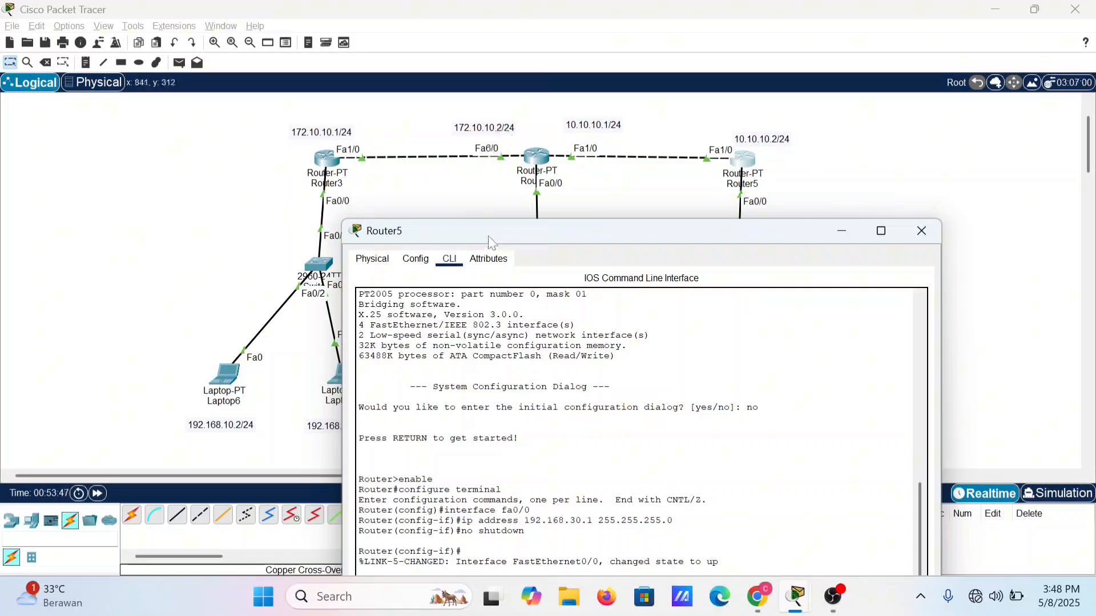
left_click_drag(491, 242, 487, 203)
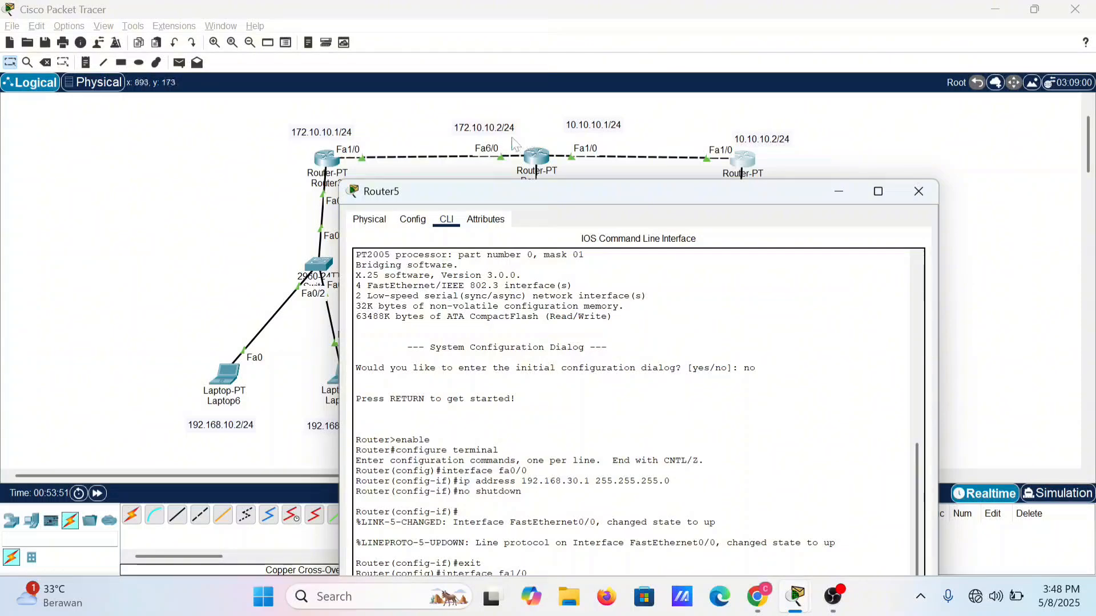
left_click_drag(554, 194, 576, 176)
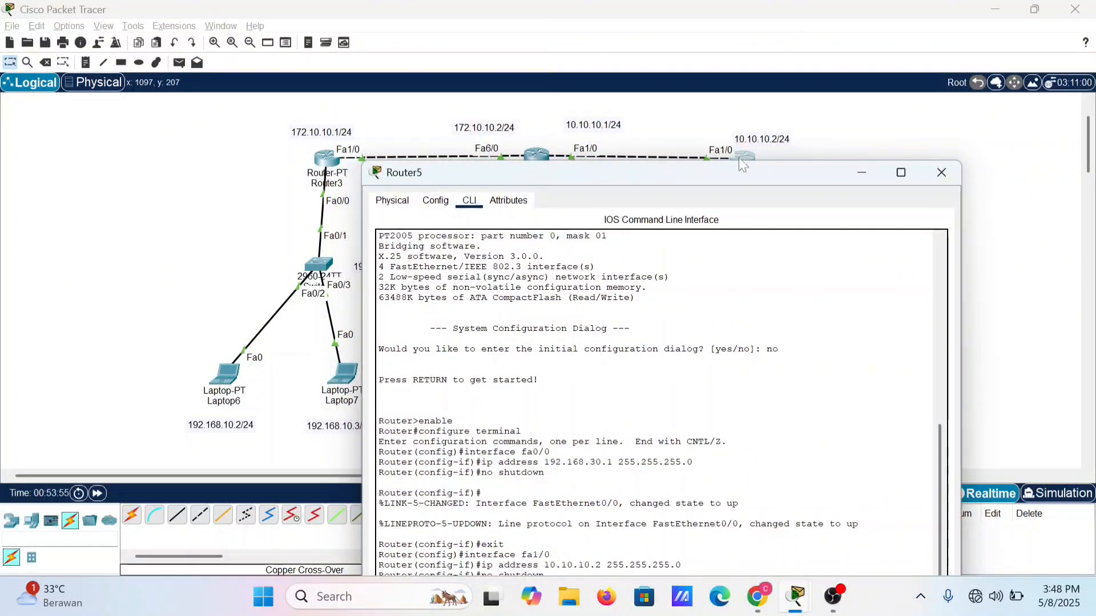
left_click_drag(735, 173, 708, 49)
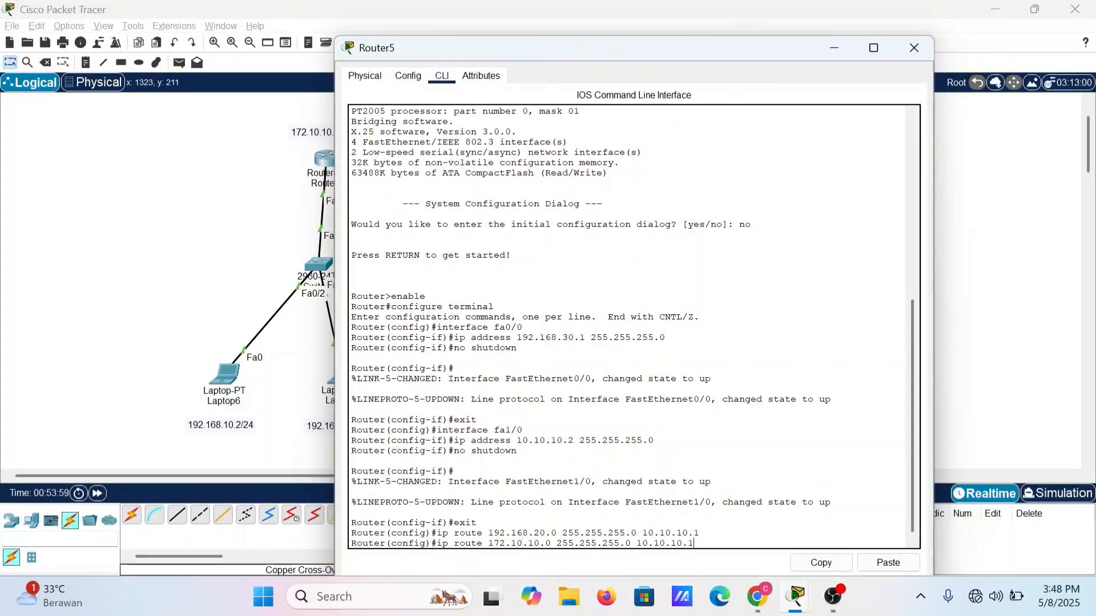
left_click_drag(727, 56, 721, 219)
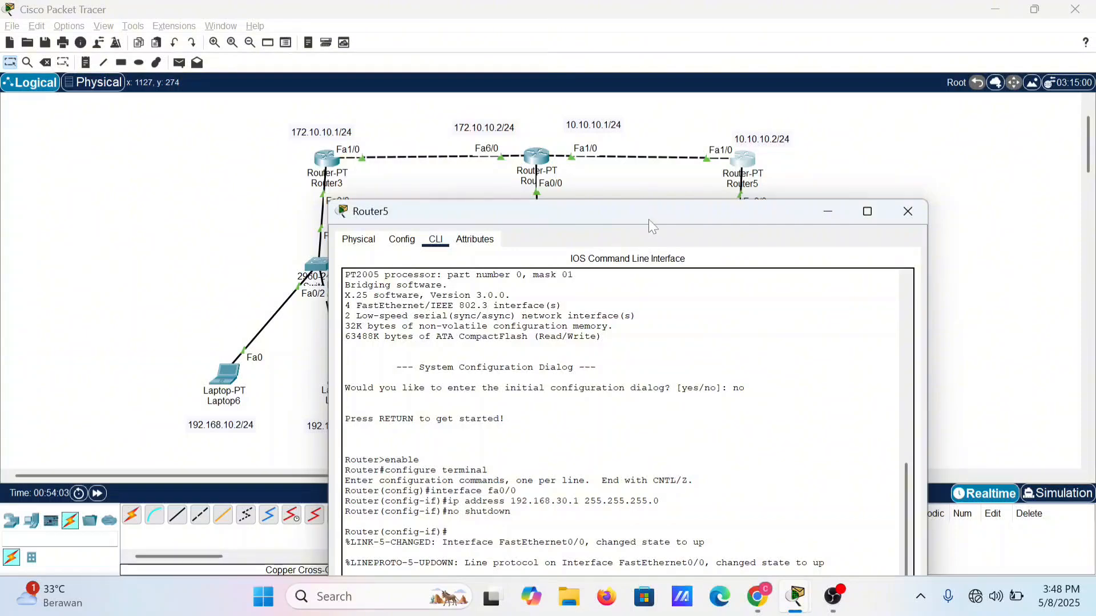
left_click_drag(649, 219, 648, 39)
key("Return")
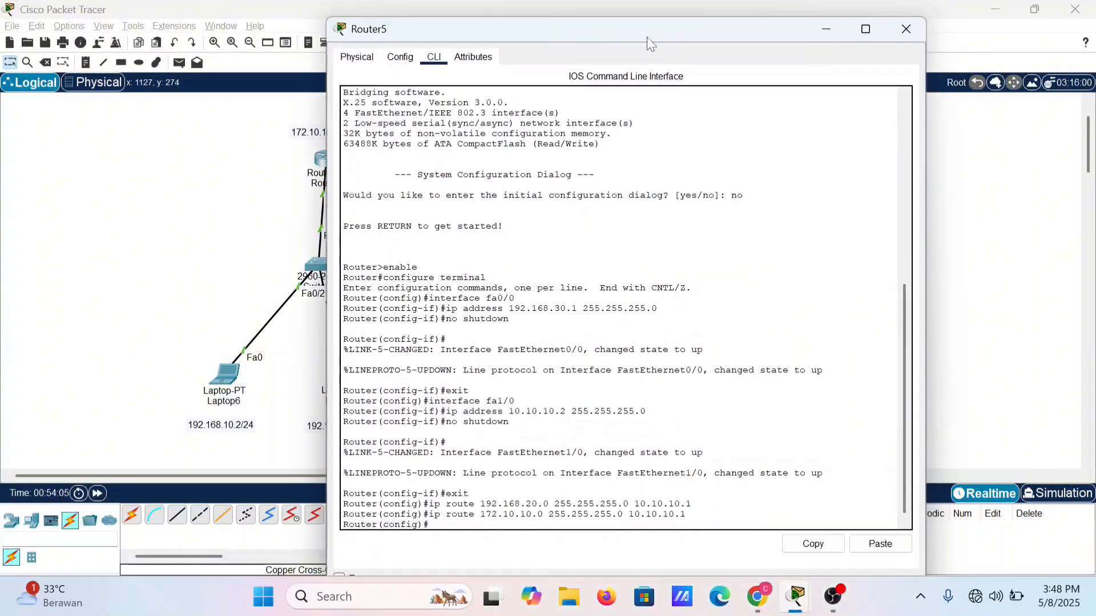
Step: Add a third static route on Router5 to network 192.168.10.0 with mask 255.255.255.0 via 10.10.10.1, and close its window
key("Up")
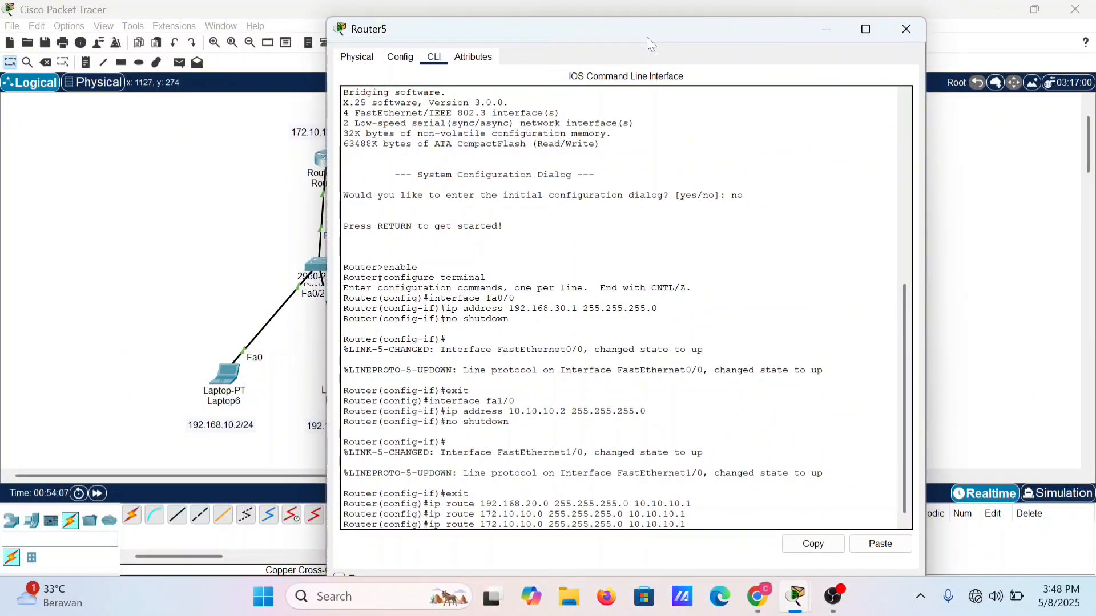
key("Left")
key("Left")
key("Left")
key("Left")
key("Left")
key("Left")
key("Left")
key("Left")
key("Left")
key("Left")
key("Left")
key("Left")
key("BackSpace")
key("BackSpace")
type("92")
key("BackSpace")
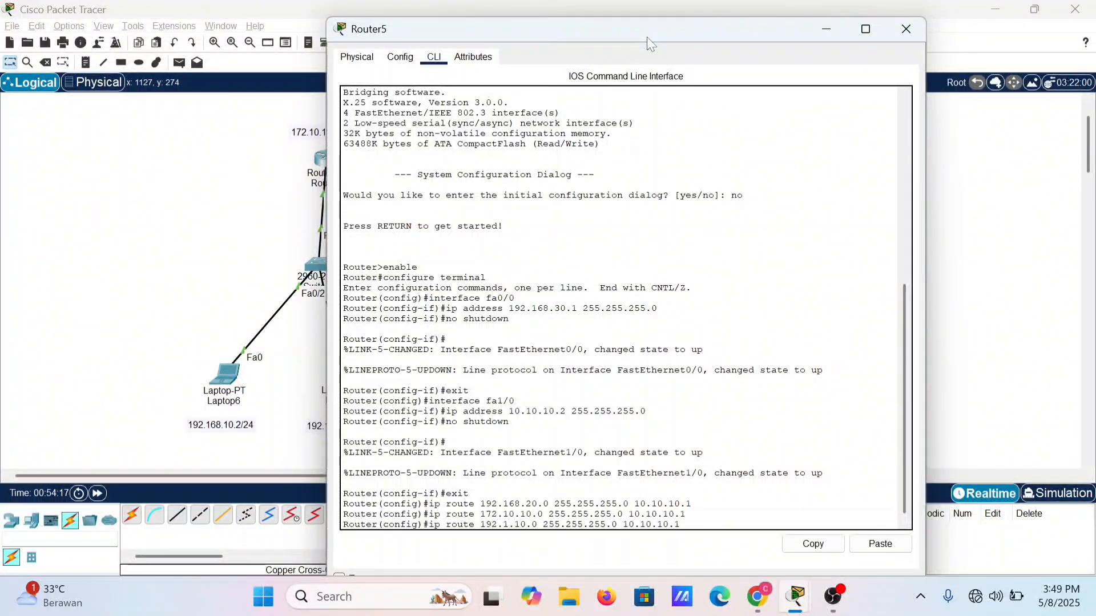
type("68")
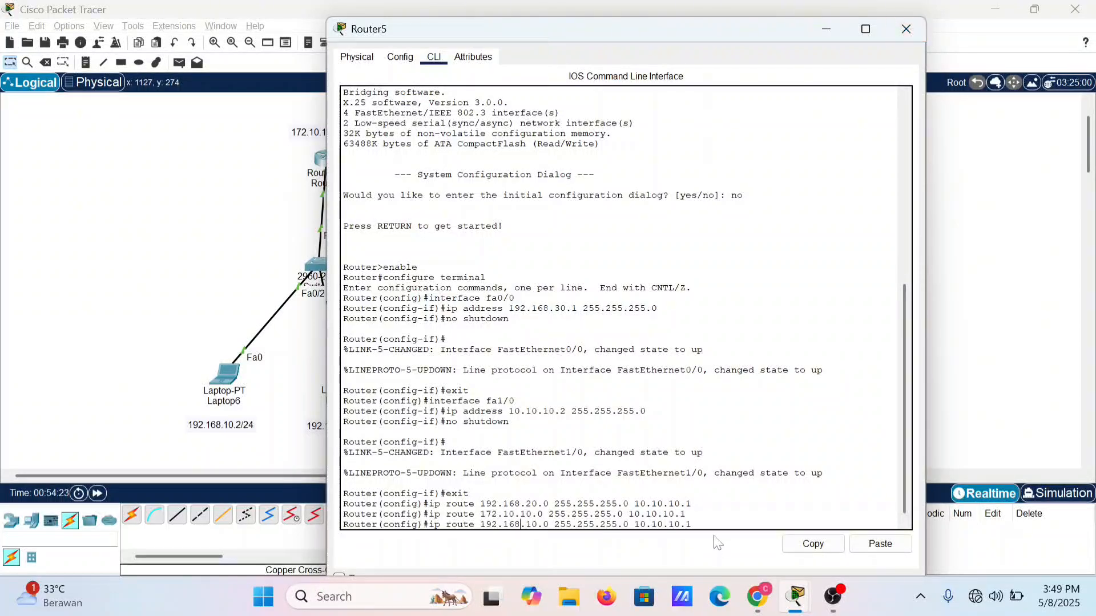
key("Return")
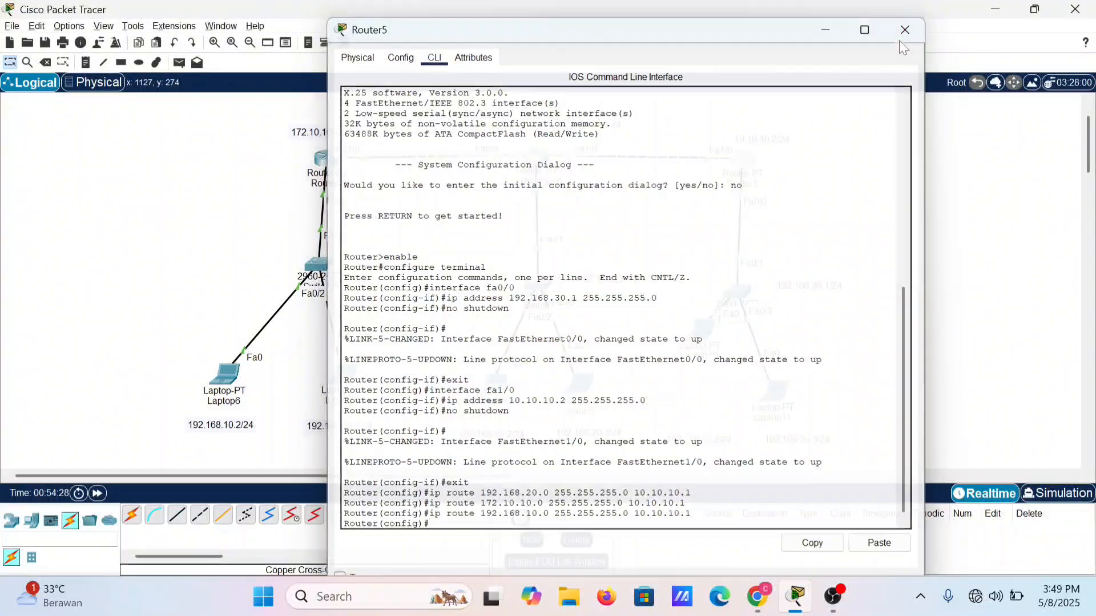
left_click(900, 36)
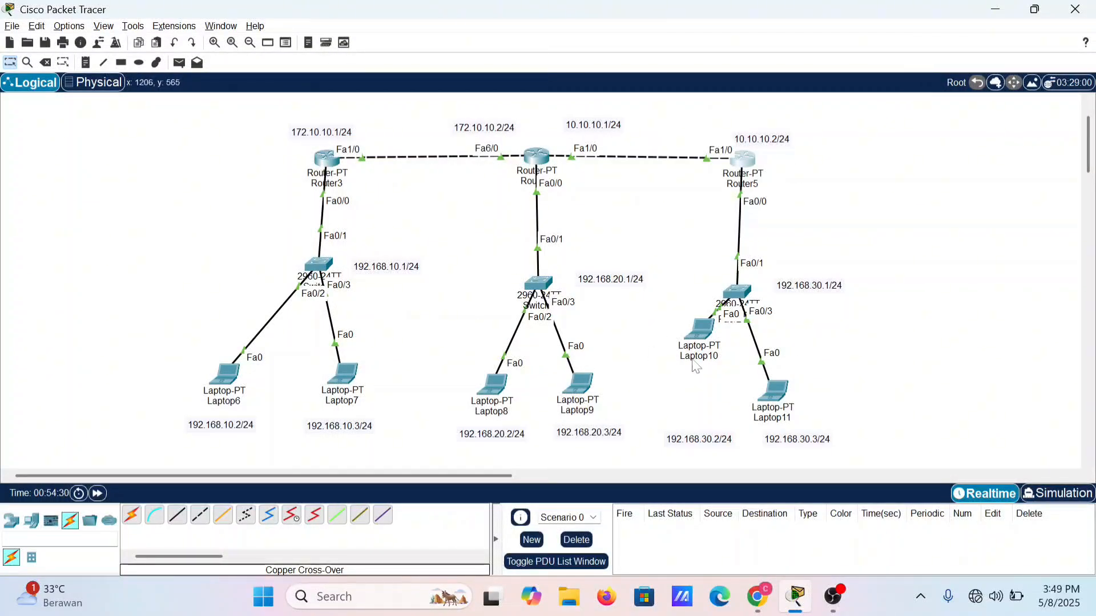
Step: Reposition Laptop10 just above its 192.168.30.2/24 label, and open the command prompt on Laptop6
left_click_drag(704, 355, 701, 409)
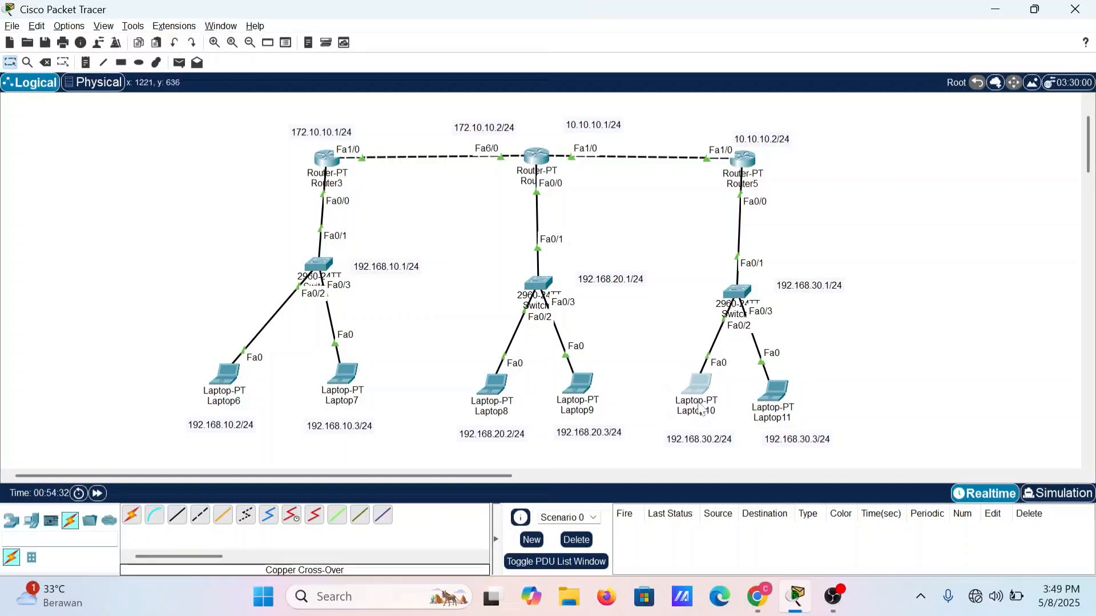
left_click(219, 399)
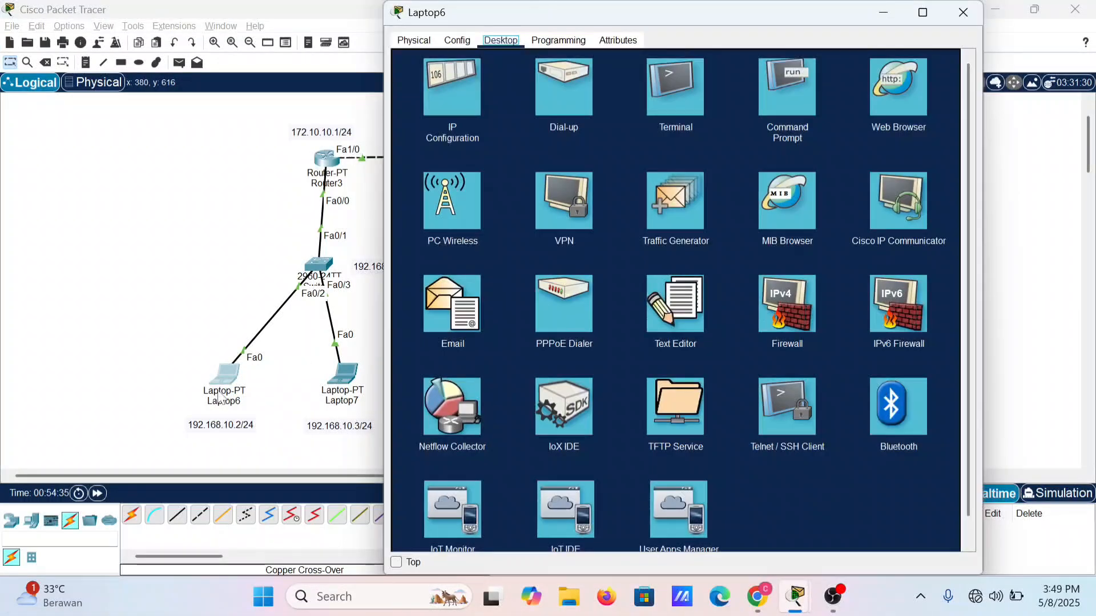
left_click(471, 105)
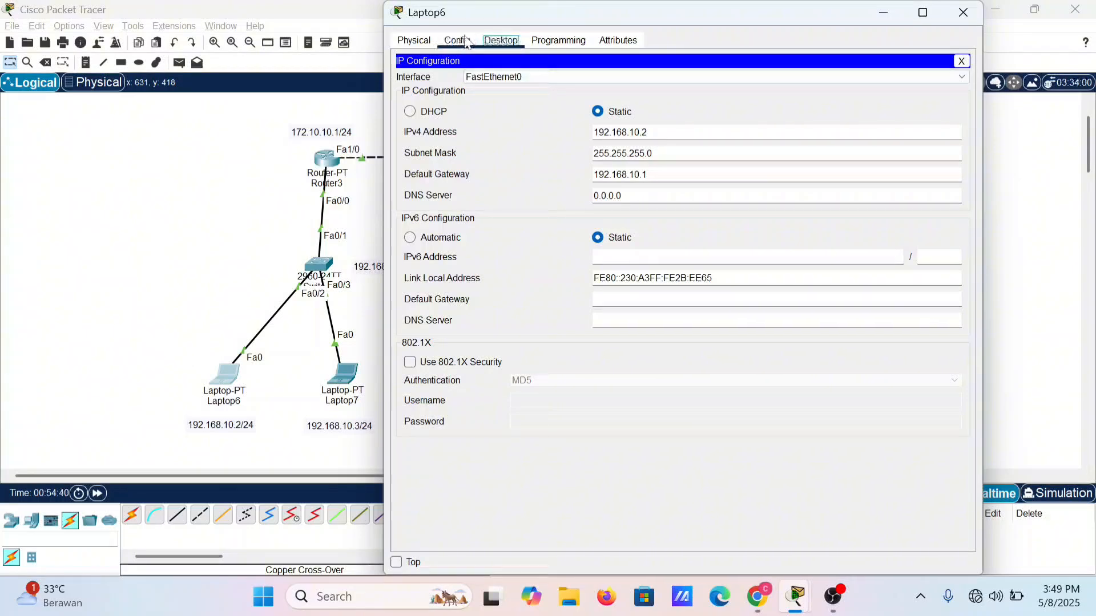
left_click(457, 40)
left_click(500, 41)
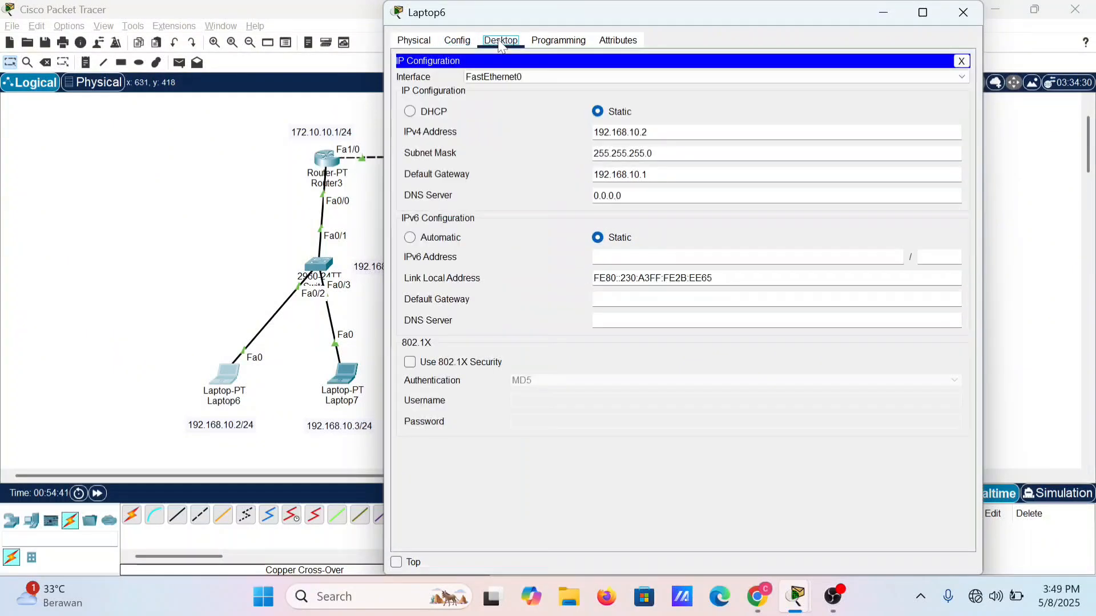
left_click(965, 63)
left_click(793, 92)
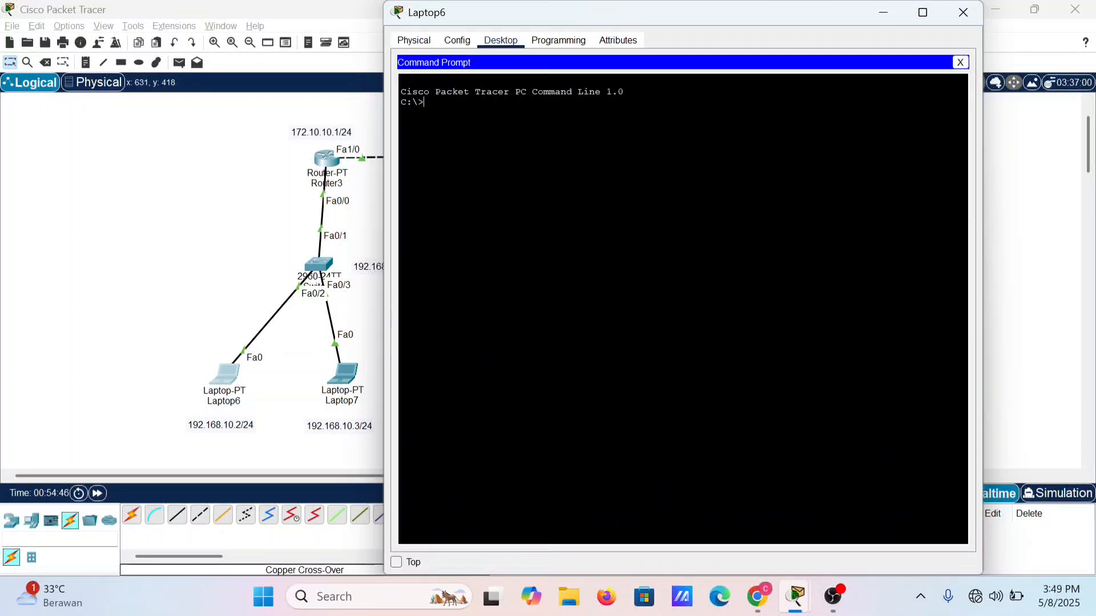
Step: Ping Laptop7 at 192.168.10.3 from Laptop6 to test connectivity within the subnet
type("ping 192.168.10.3")
key("Return")
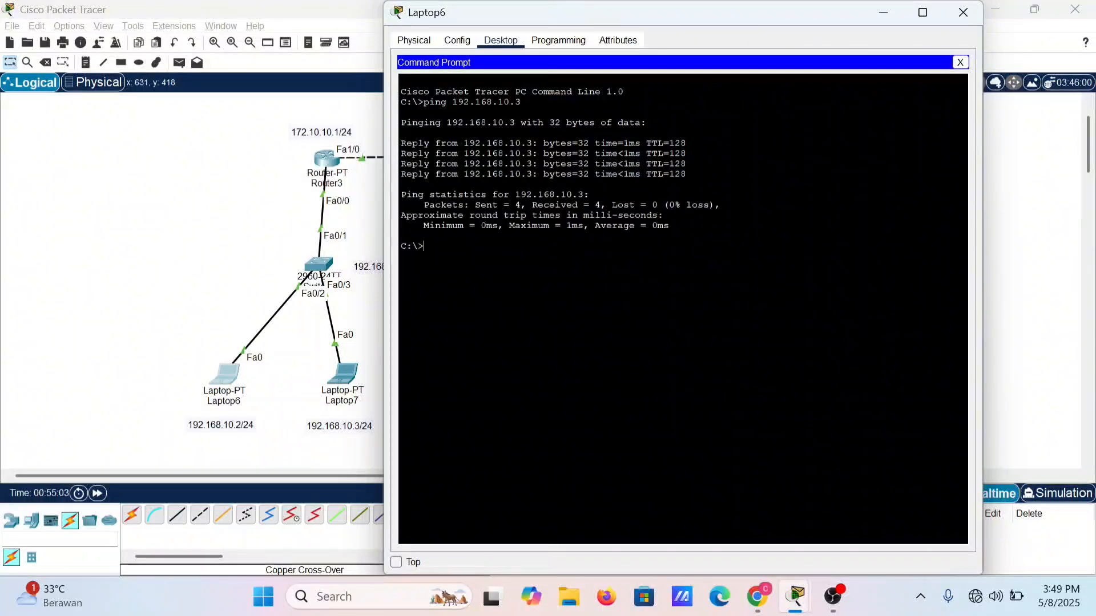
Step: Ping Router3's Fa1/0 interface at 172.10.10.1 from Laptop6
key("Up")
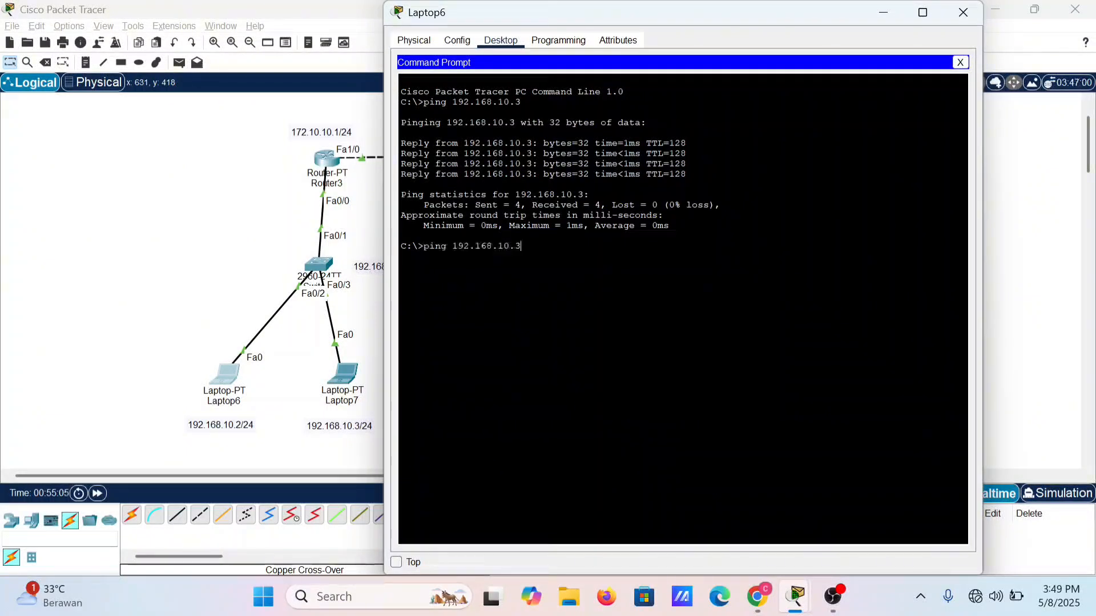
key("BackSpace")
key("BackSpace")
key("BackSpace")
key("BackSpace")
key("BackSpace")
key("BackSpace")
key("BackSpace")
key("BackSpace")
key("BackSpace")
key("BackSpace")
key("BackSpace")
type("1")
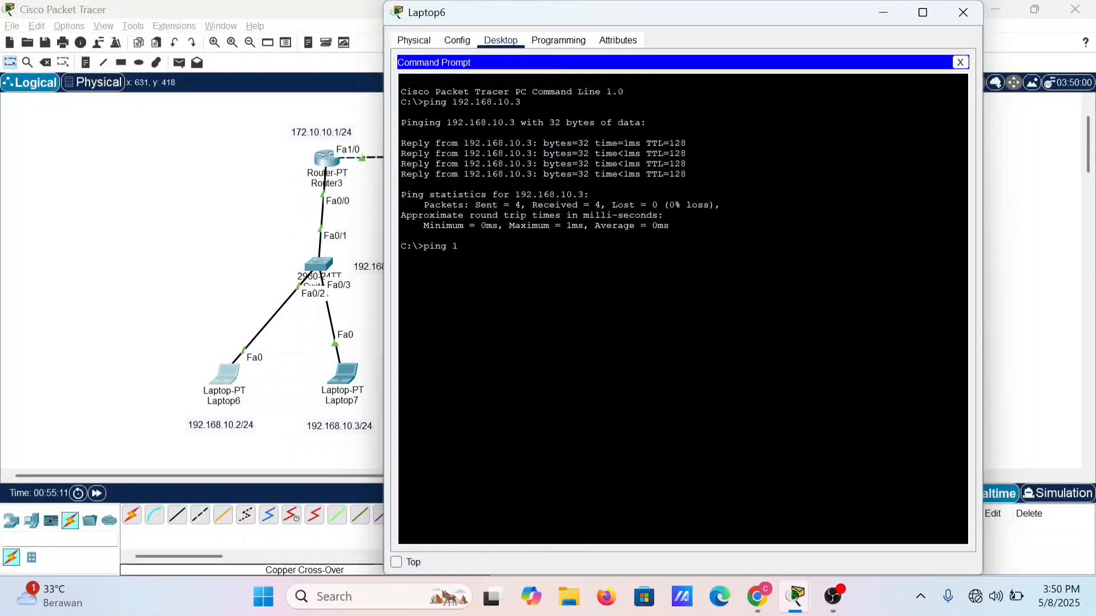
type("72.10.10.1")
key("Return")
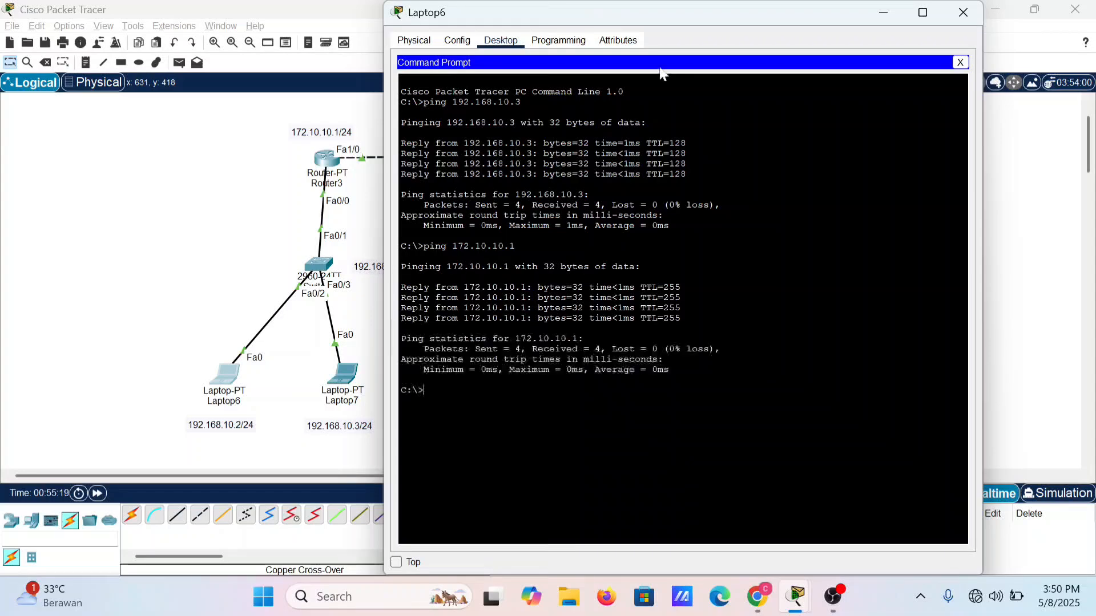
Step: Ping the middle router's Fa6/0 interface at 172.10.10.2 from Laptop6
left_click_drag(675, 18, 731, 45)
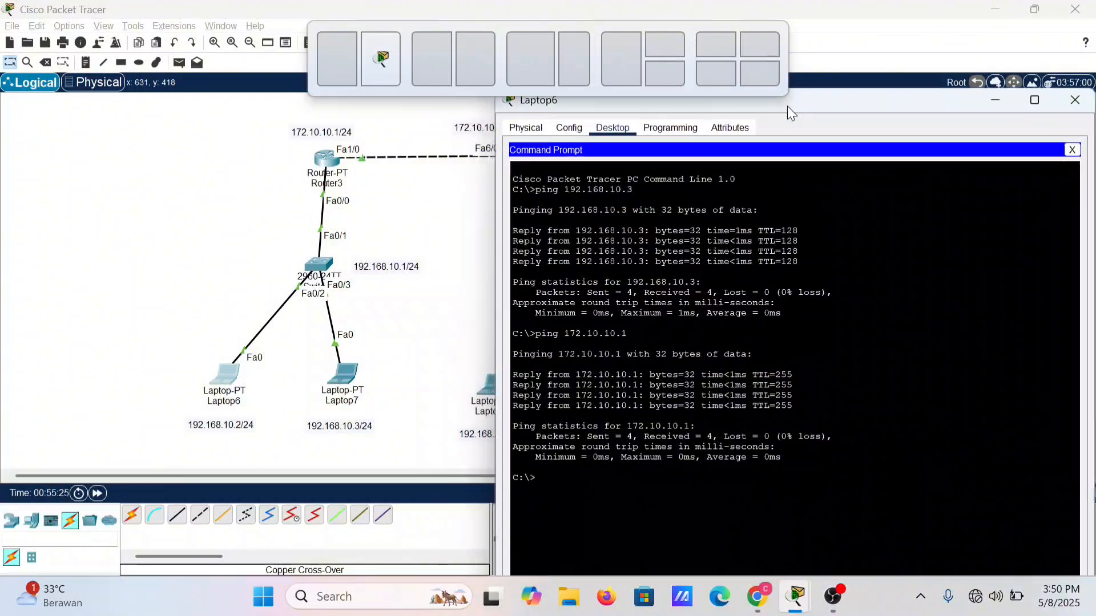
left_click_drag(790, 110, 815, 43)
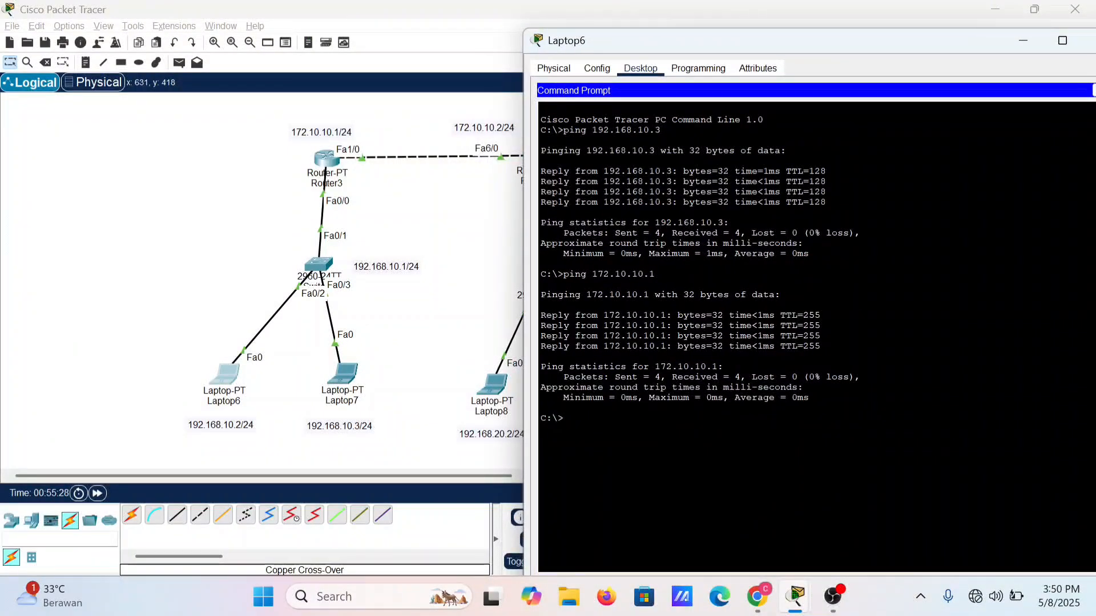
key("Up")
left_click_drag(938, 47, 883, 48)
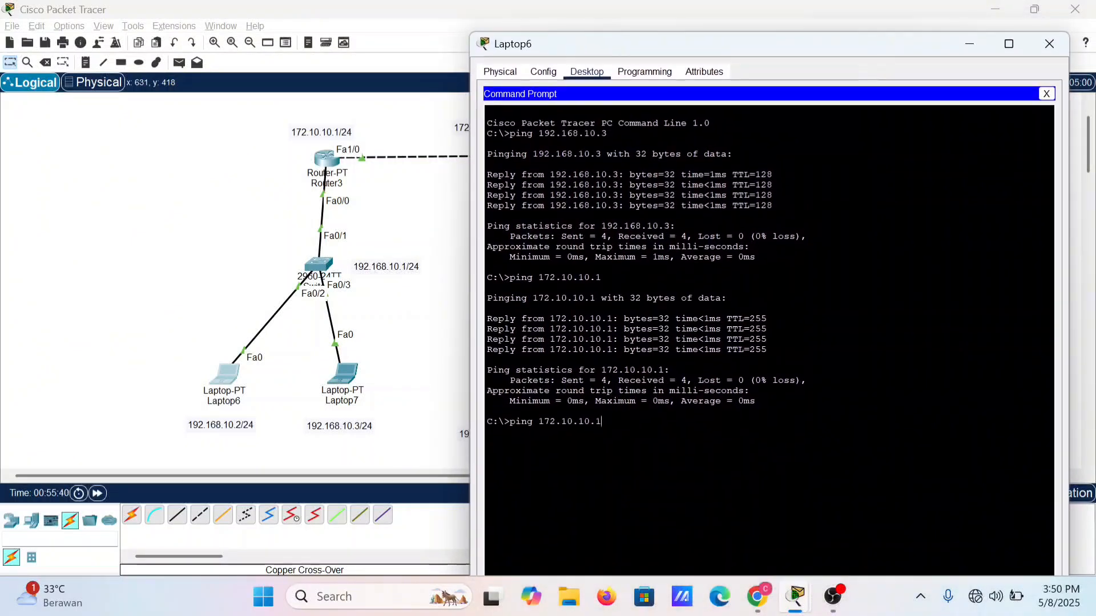
type("2")
key("Return")
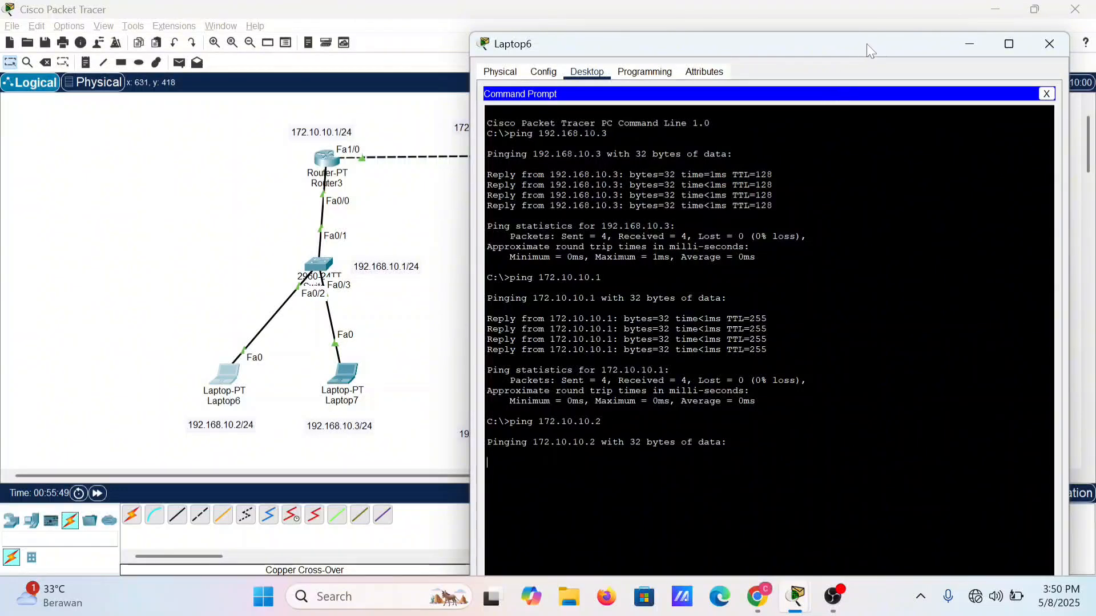
left_click_drag(867, 43, 889, 36)
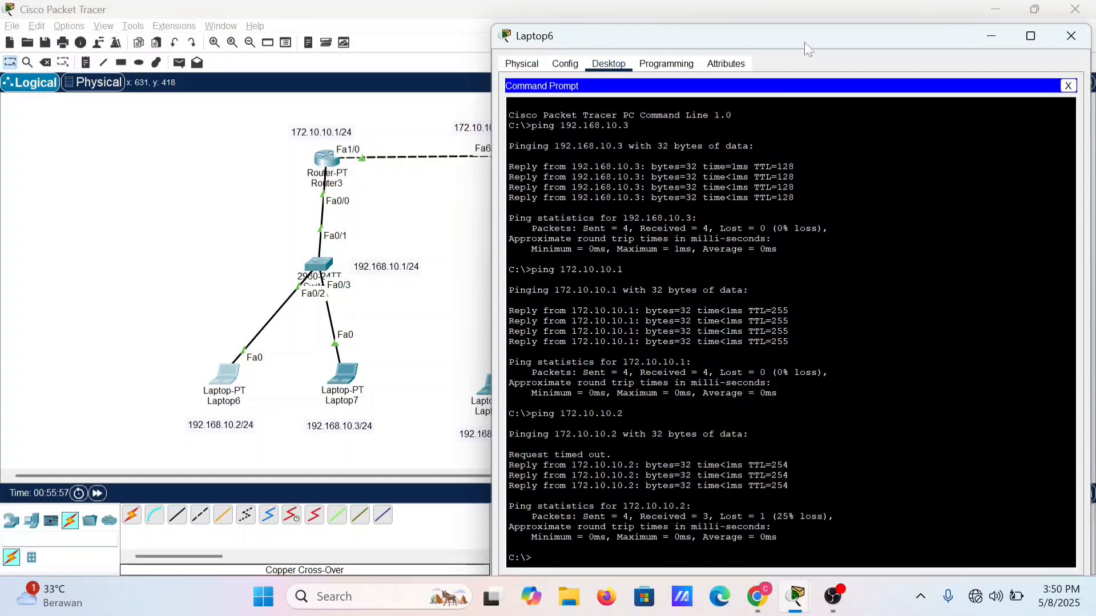
left_click_drag(807, 49, 800, 32)
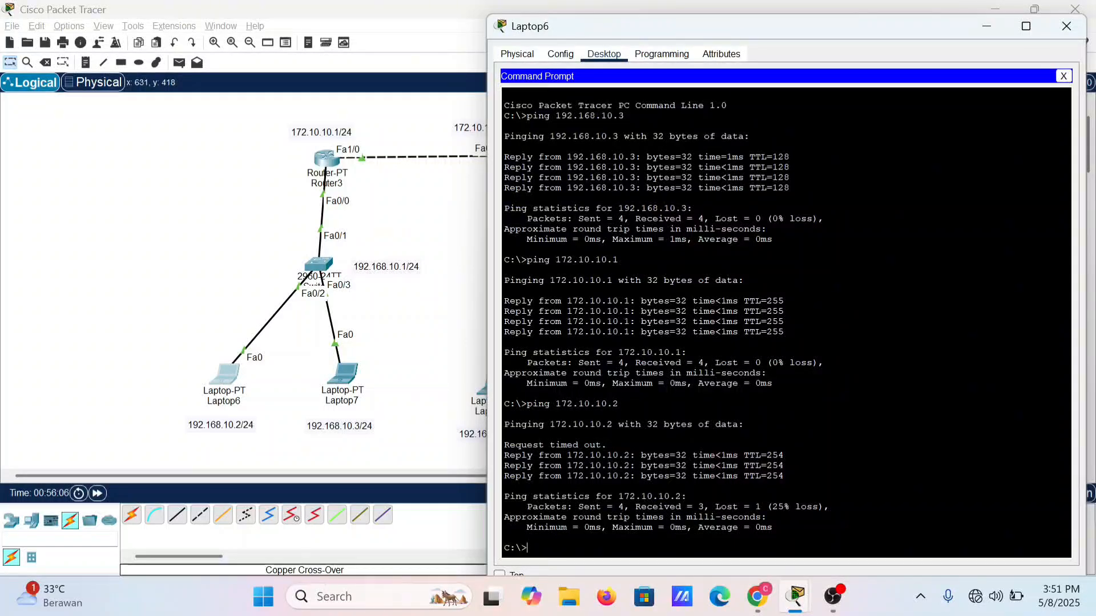
Step: Ping Laptop8 at 192.168.20.2 from Laptop6 to test the route to the middle subnet
key("Up")
key("BackSpace")
key("BackSpace")
key("BackSpace")
key("BackSpace")
key("BackSpace")
key("BackSpace")
key("BackSpace")
key("BackSpace")
key("BackSpace")
mouse_move(925, 25)
left_mouse_down()
mouse_move(823, 462)
mouse_move(924, 9)
mouse_move(925, 24)
left_mouse_up()
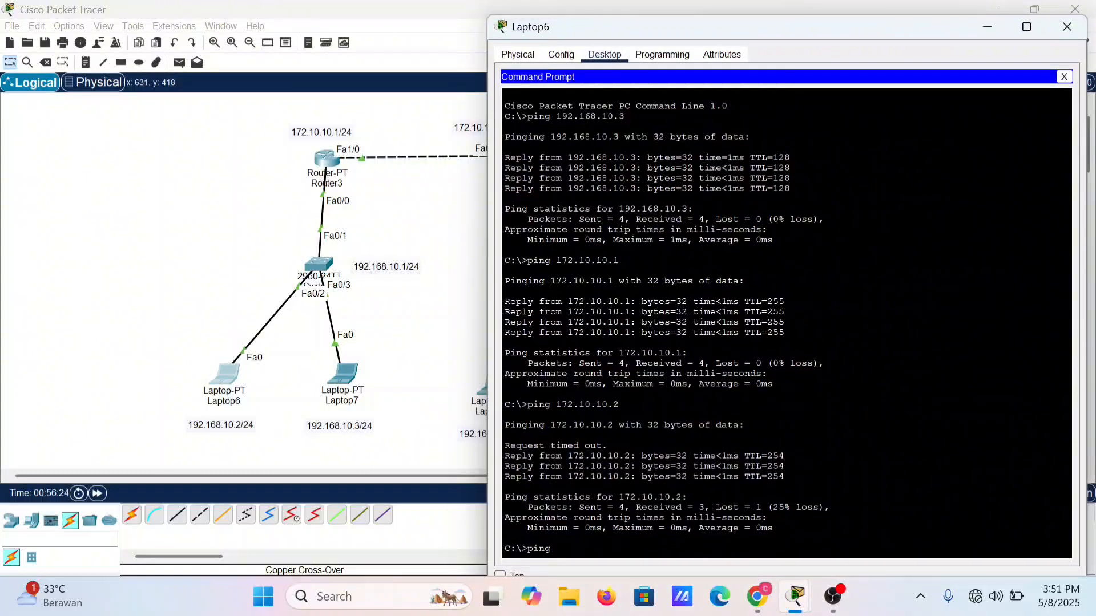
type("192.1")
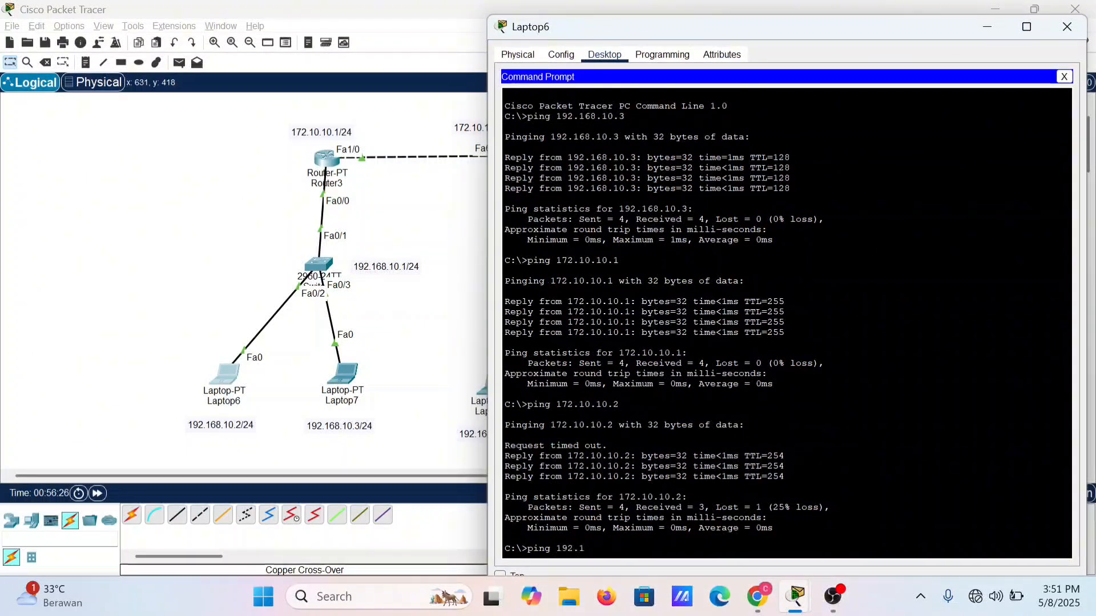
type("68.20.2")
key("Return")
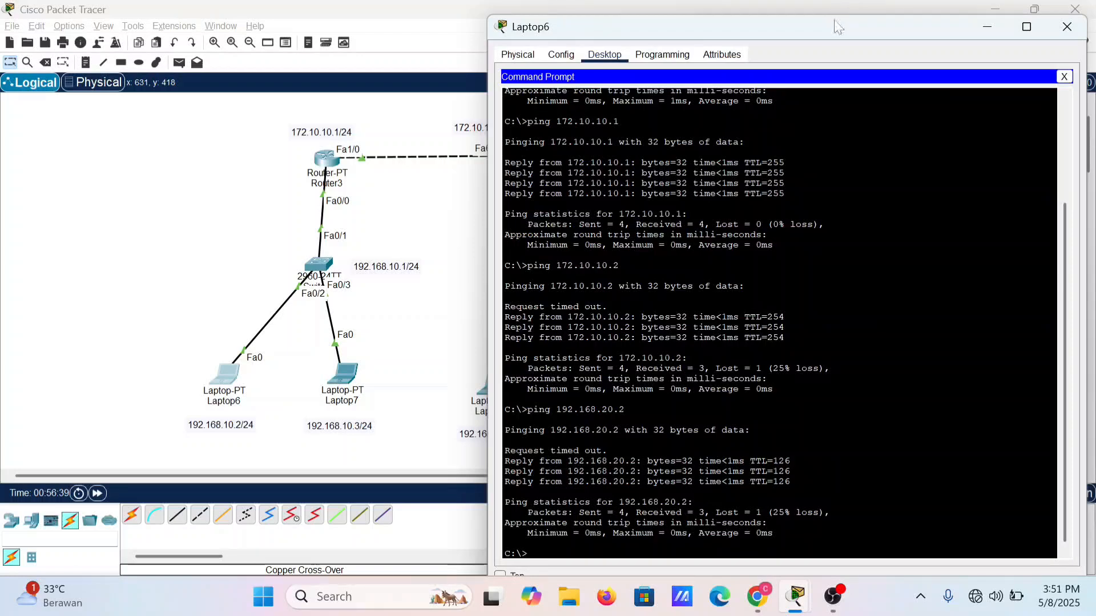
Step: Move the Laptop6 window clear of the Router5 side of the topology and ping Router5 at 10.10.10.2
left_click_drag(833, 29, 825, 27)
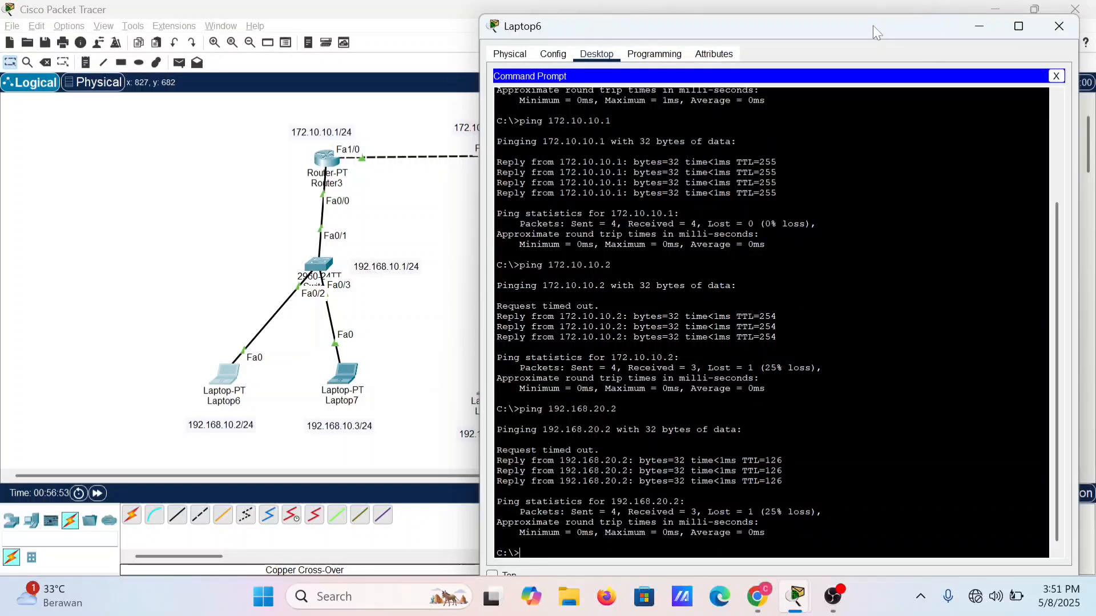
left_click_drag(873, 26, 869, 24)
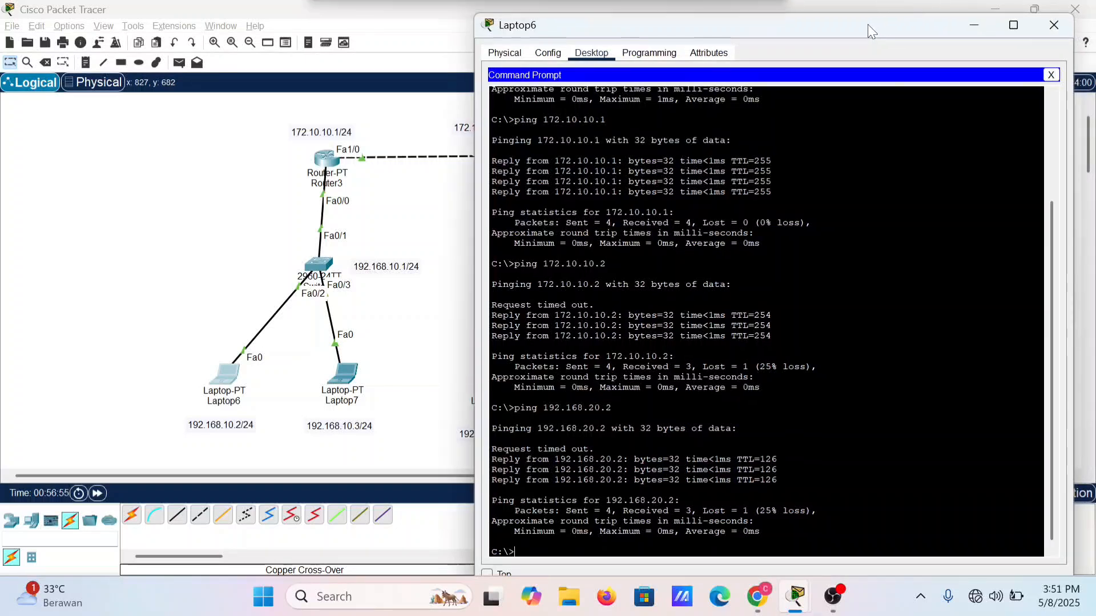
key("Up")
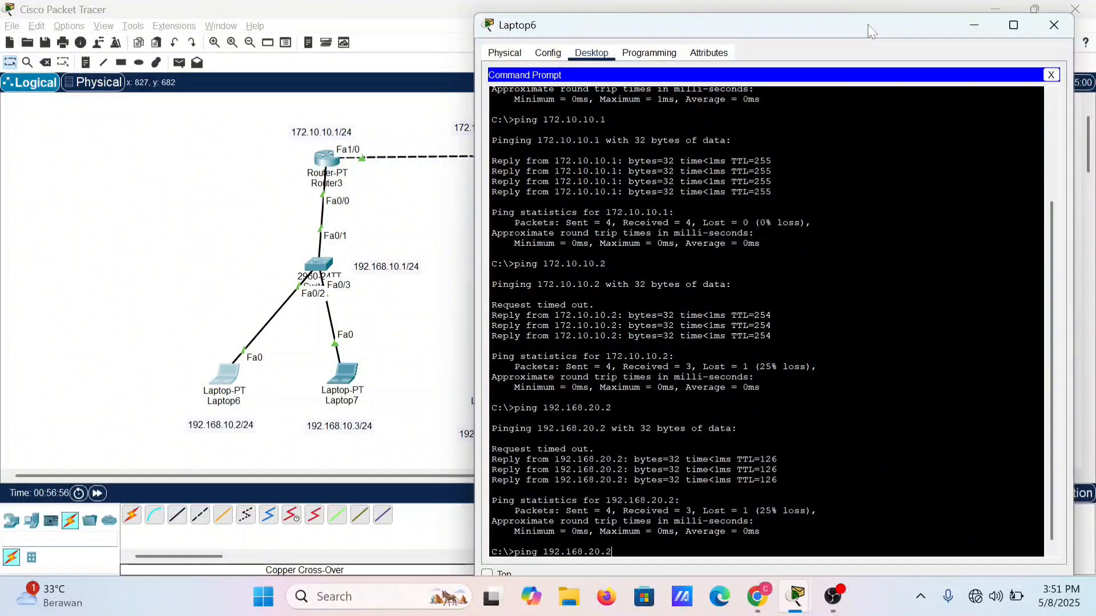
left_click_drag(866, 24, 445, 44)
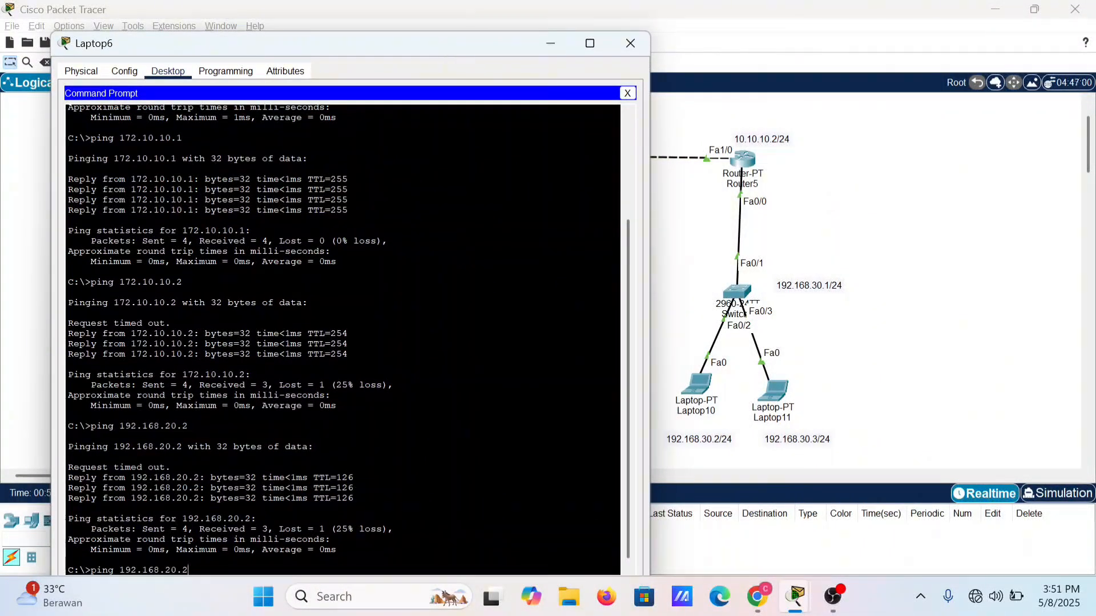
key("BackSpace")
key("BackSpace")
key("BackSpace")
key("BackSpace")
key("BackSpace")
key("BackSpace")
key("BackSpace")
key("BackSpace")
key("BackSpace")
key("BackSpace")
key("BackSpace")
type("10.10.10.2")
key("Return")
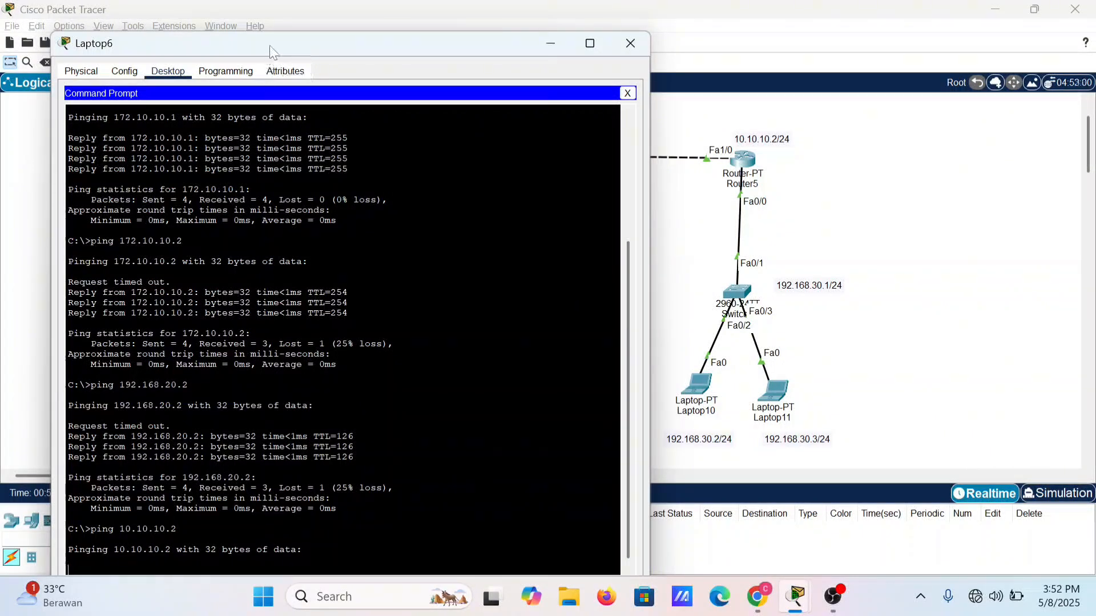
left_click_drag(271, 46, 272, 34)
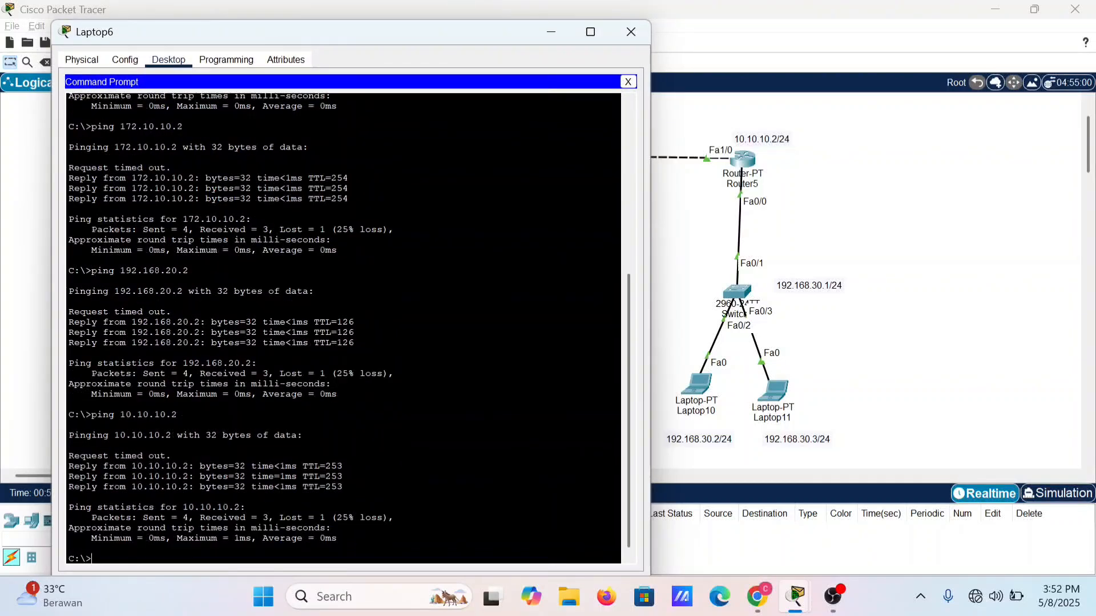
Step: Ping Laptop10 at 192.168.30.2 from Laptop6, and close the Laptop6 window
key("Up")
key("BackSpace")
key("BackSpace")
key("BackSpace")
key("BackSpace")
key("BackSpace")
key("BackSpace")
key("BackSpace")
key("BackSpace")
key("BackSpace")
type("192.168.30.2")
key("Return")
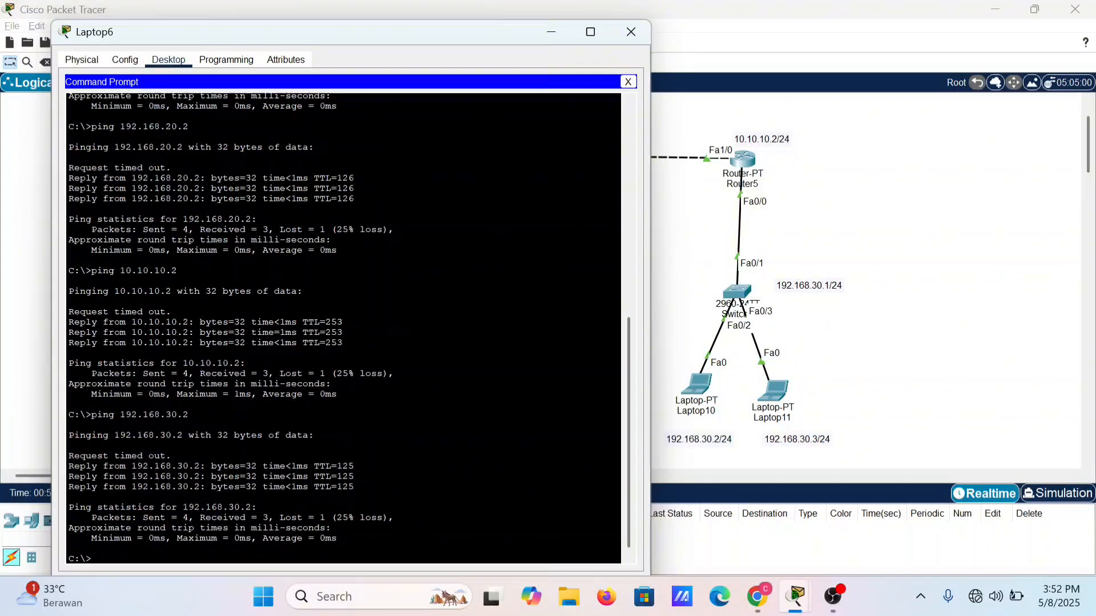
type("ping 192.168.30.2")
left_click(631, 32)
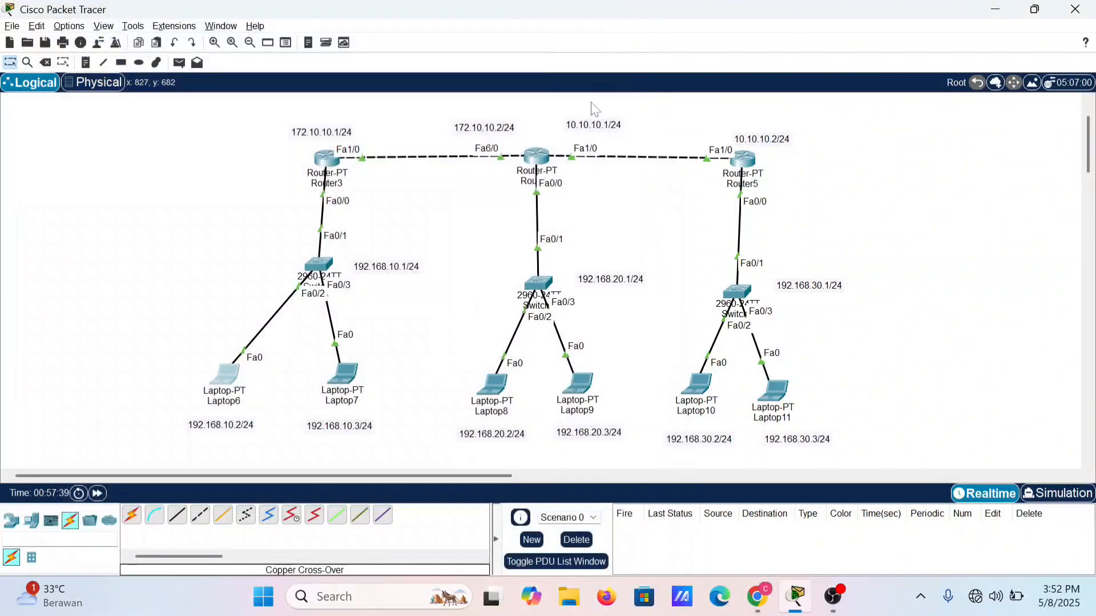
Step: Open the command prompt on Laptop8 and ping Laptop6 at 192.168.10.2
left_click(492, 389)
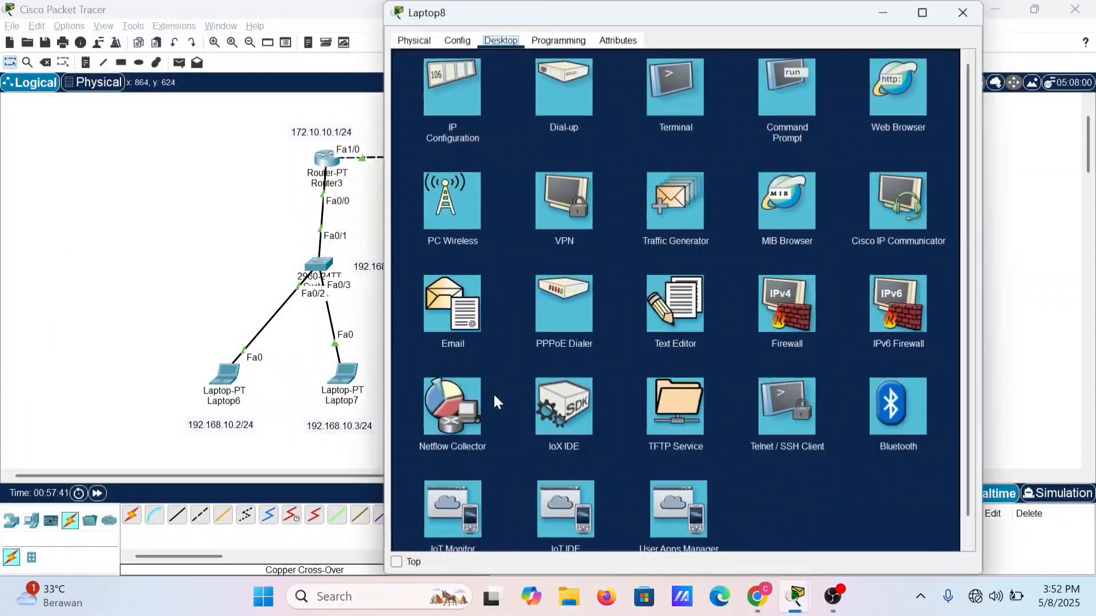
left_click(776, 87)
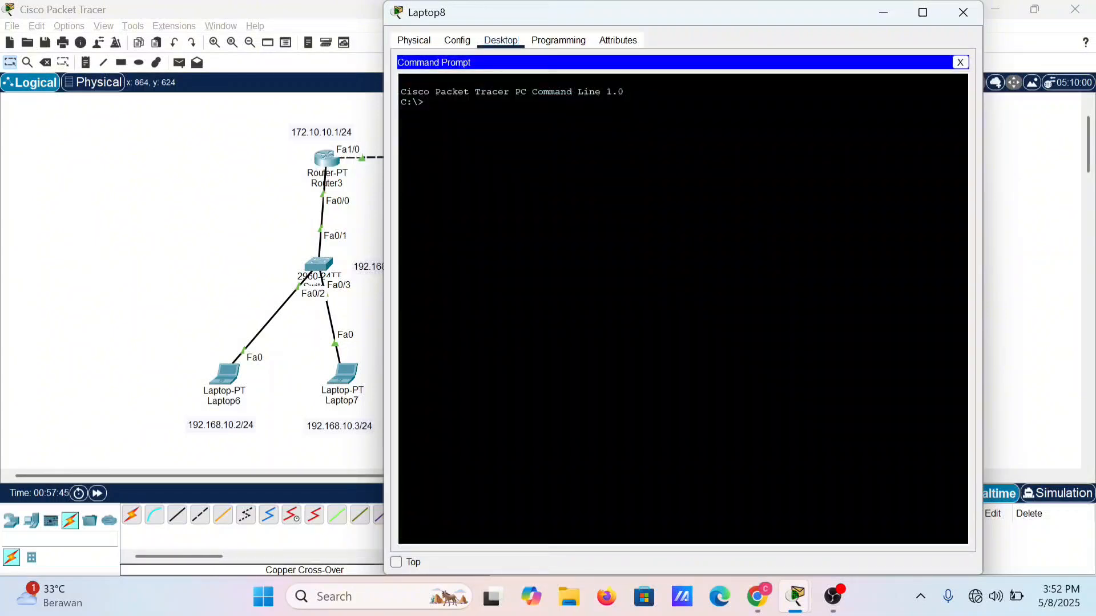
type("ping")
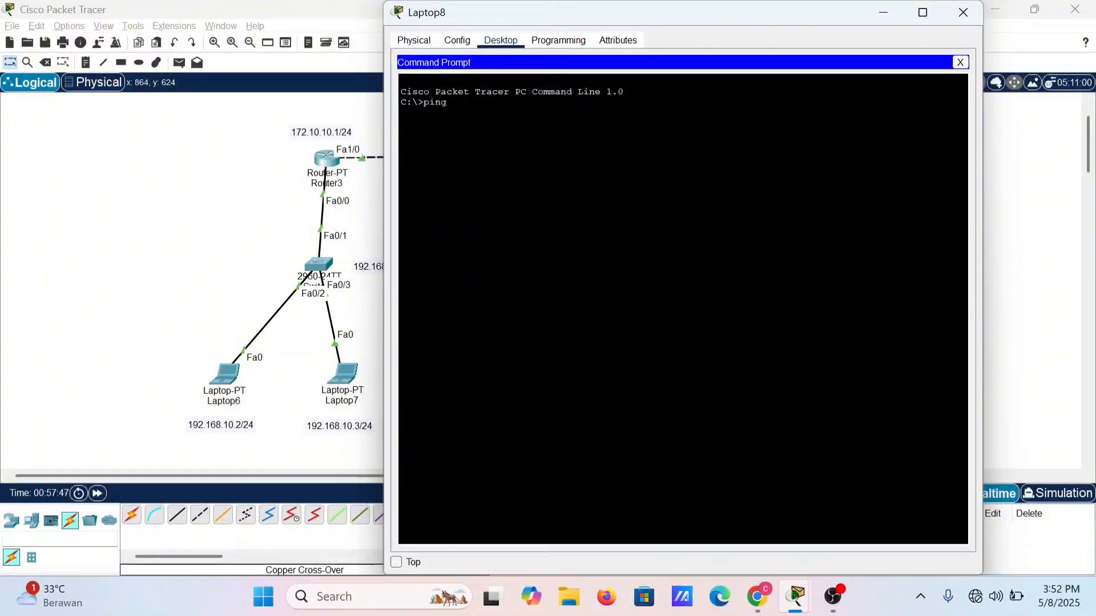
type(" 192.16")
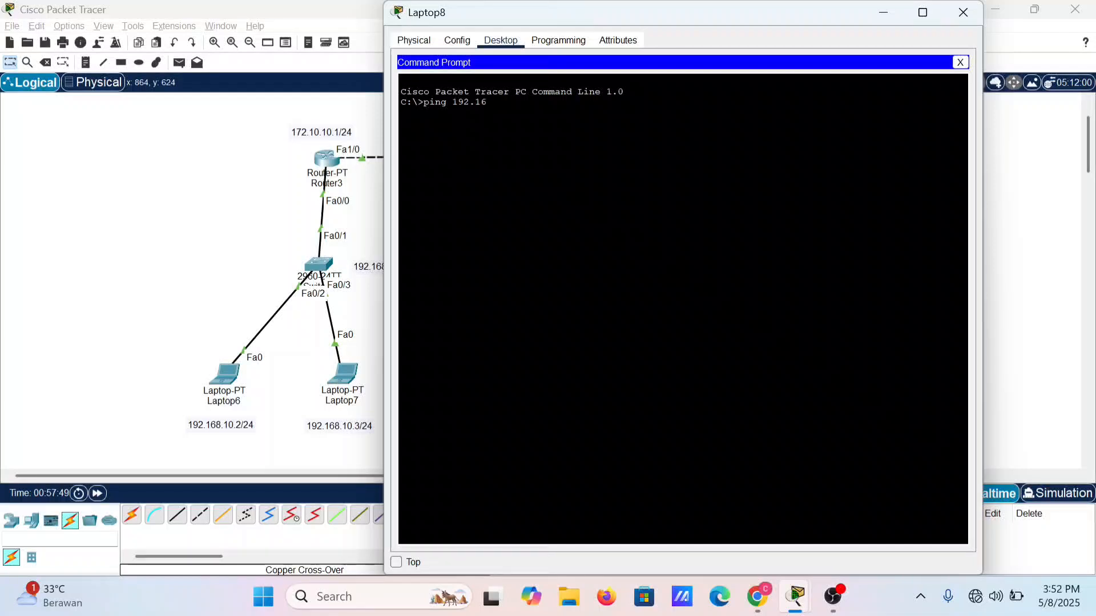
type("8.10.2")
key("Return")
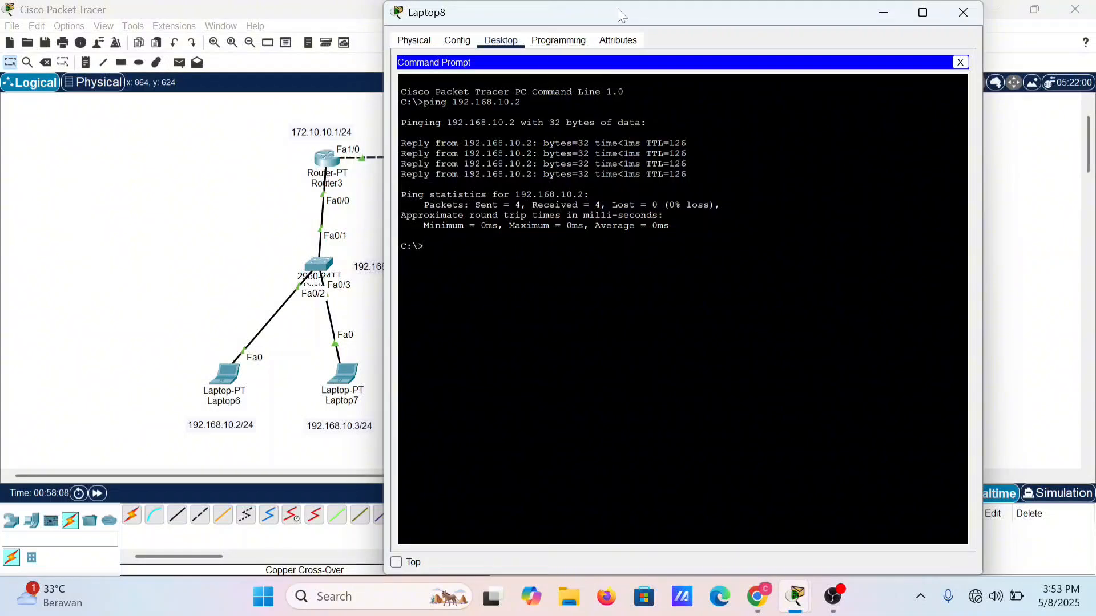
Step: Ping Laptop10 at 192.168.30.2 from Laptop8, and close the Laptop8 window
left_click_drag(615, 8, 293, 25)
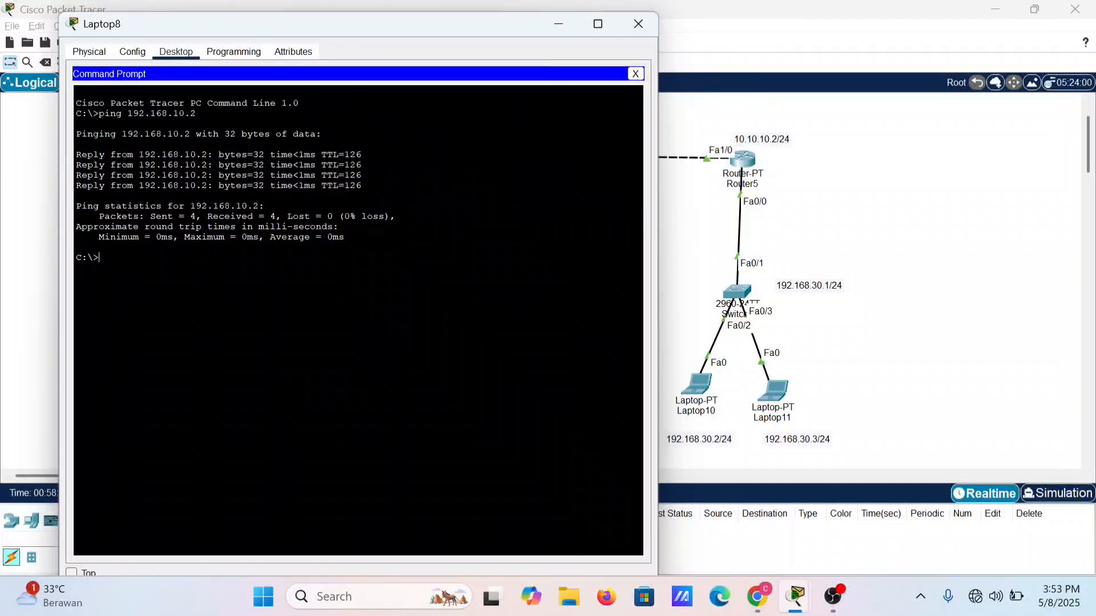
key("Up")
key("BackSpace")
key("BackSpace")
key("BackSpace")
key("BackSpace")
type("30.2")
key("Return")
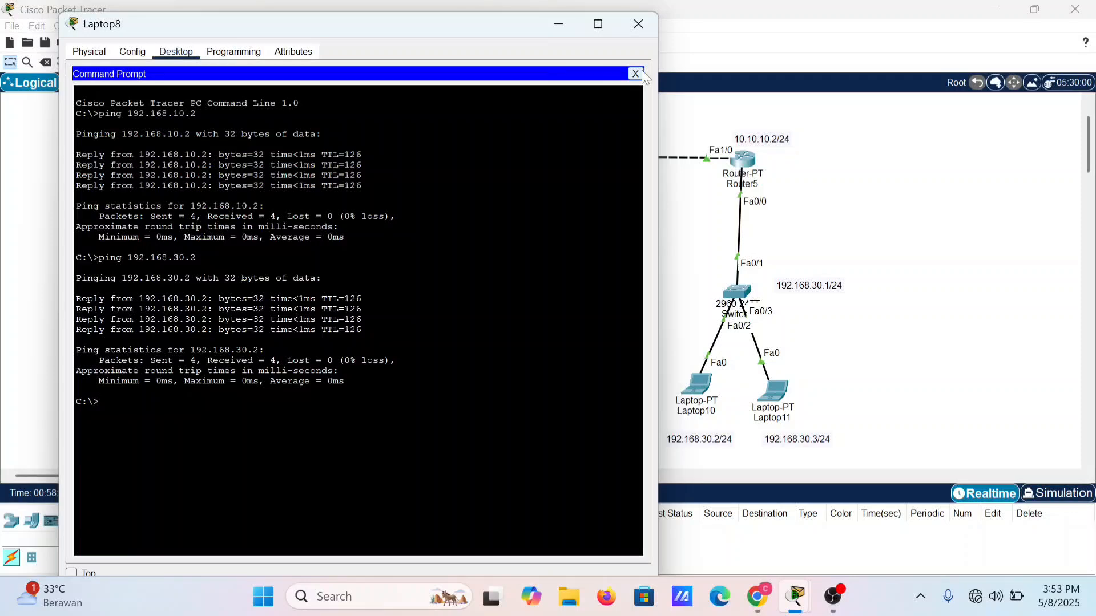
left_click(641, 26)
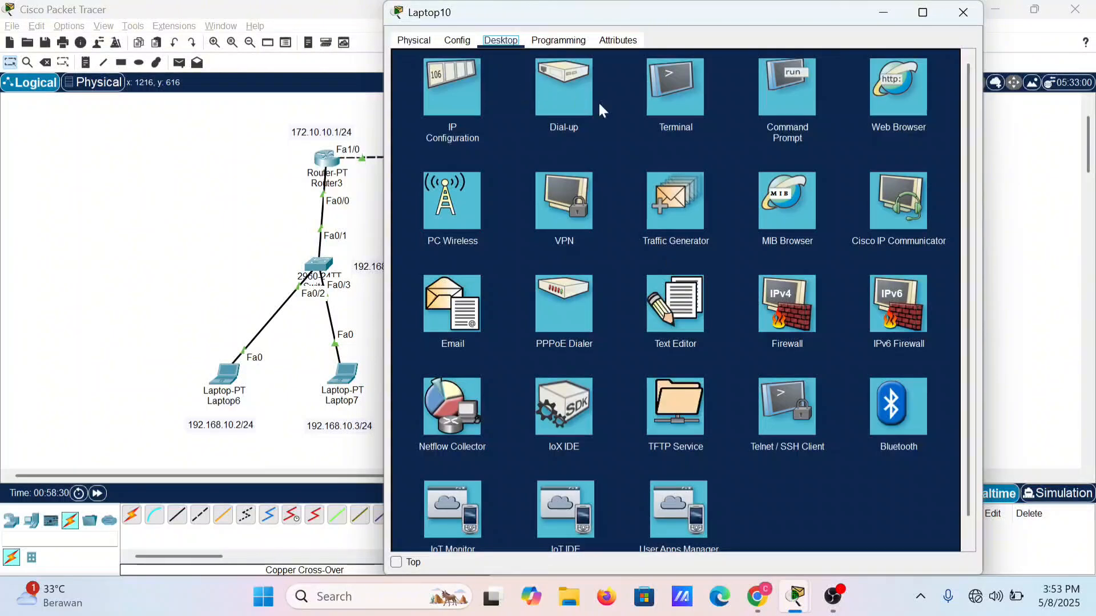
Step: Open the command prompt on Laptop10 and ping Laptop6 at 192.168.10.2
left_click(780, 103)
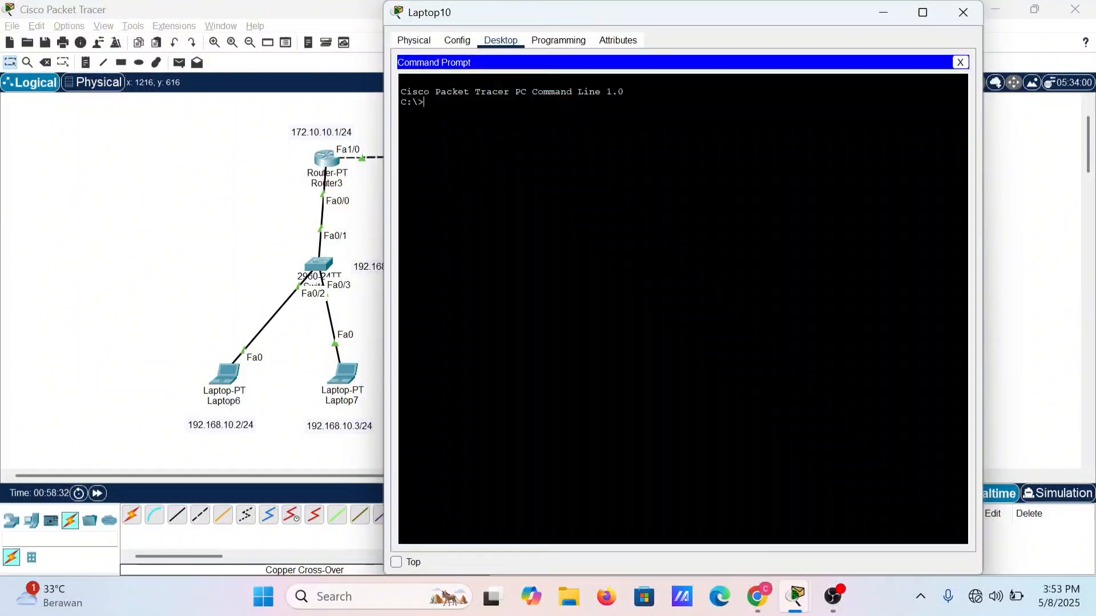
type("ping")
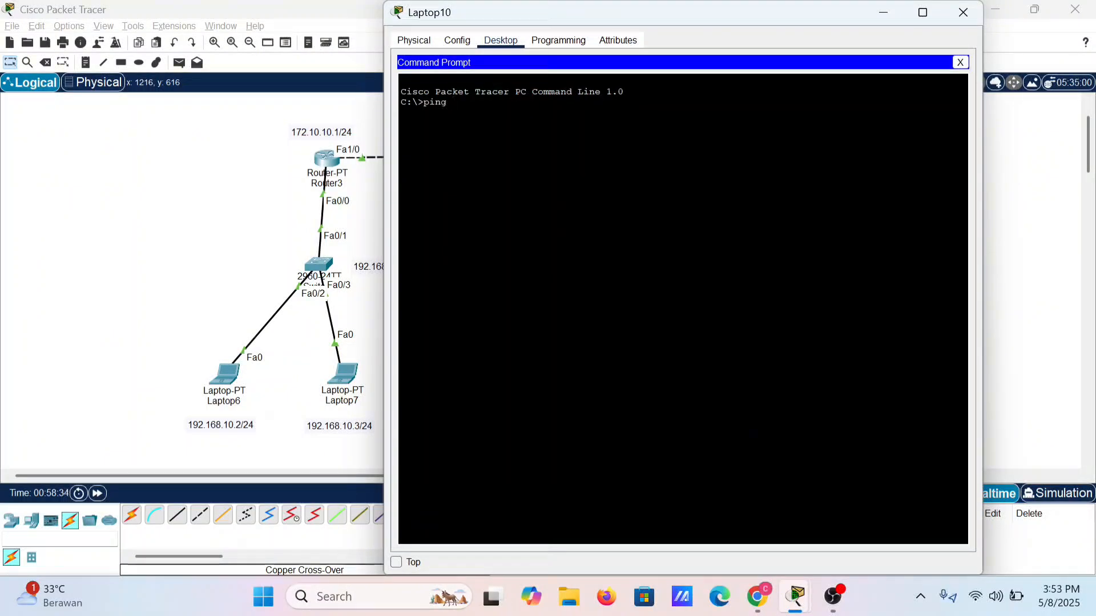
type(" 192")
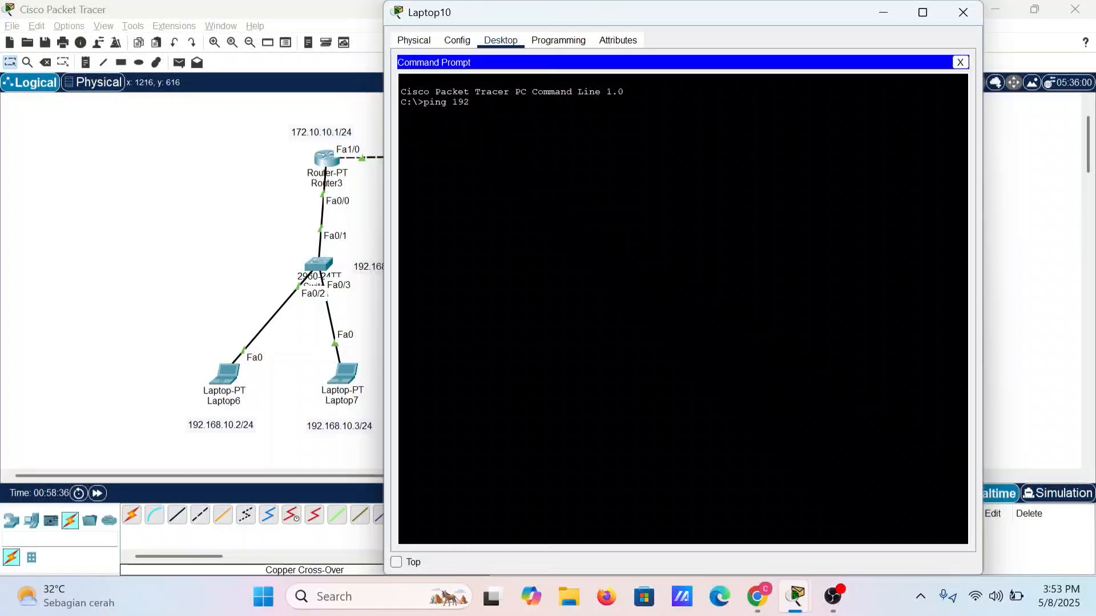
type(".168.10.2")
key("Return")
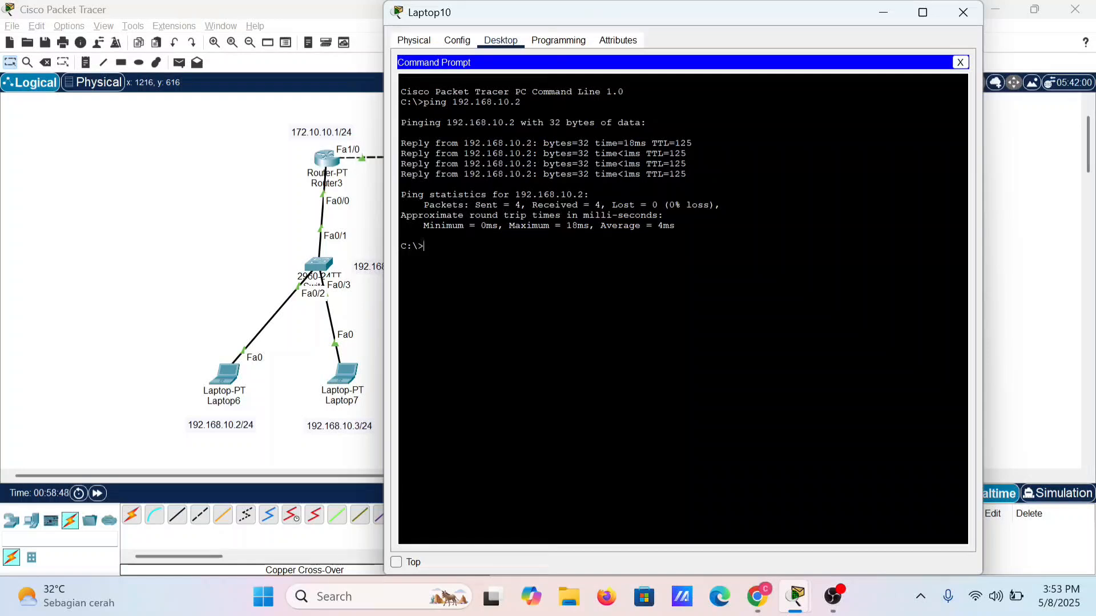
Step: Ping Laptop8 at 192.168.20.2 from Laptop10, and close the Laptop10 window
key("Up")
left_click_drag(727, 17, 814, 24)
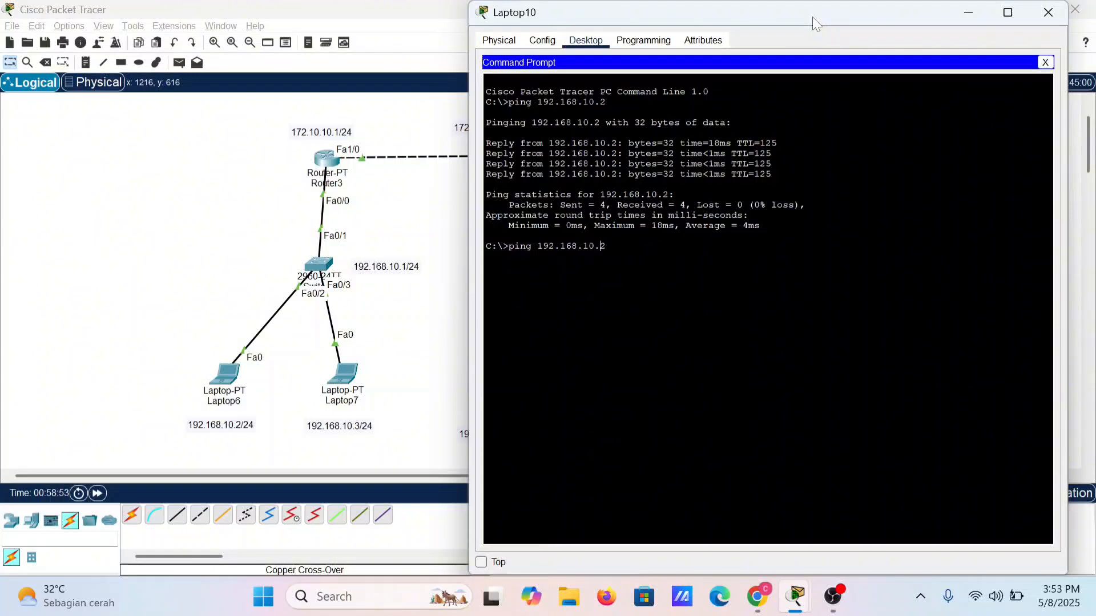
key("BackSpace")
type("2")
key("Return")
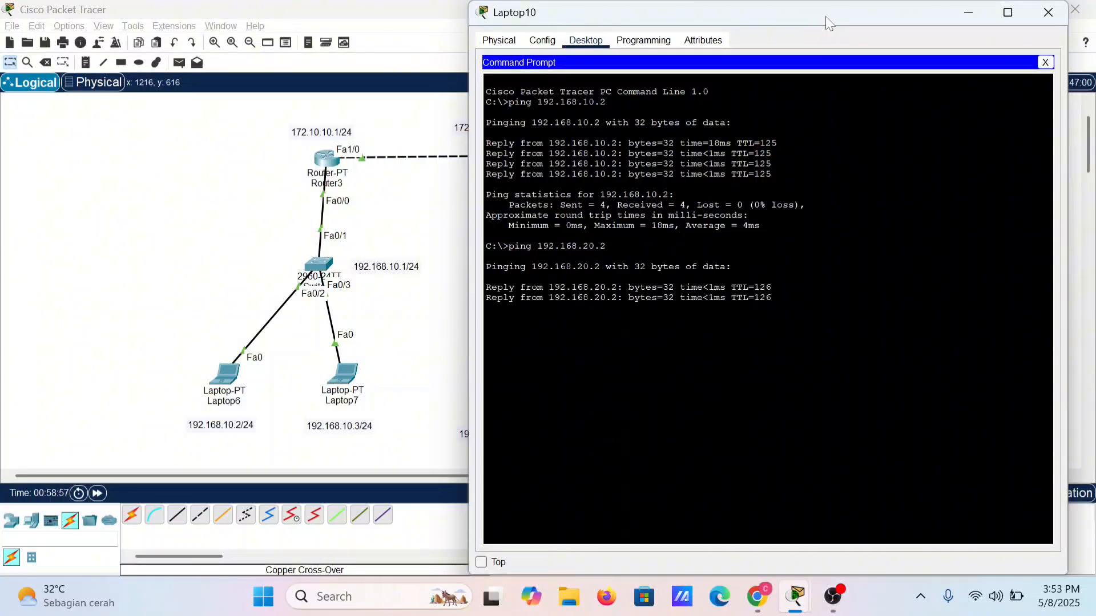
left_click_drag(828, 16, 806, 36)
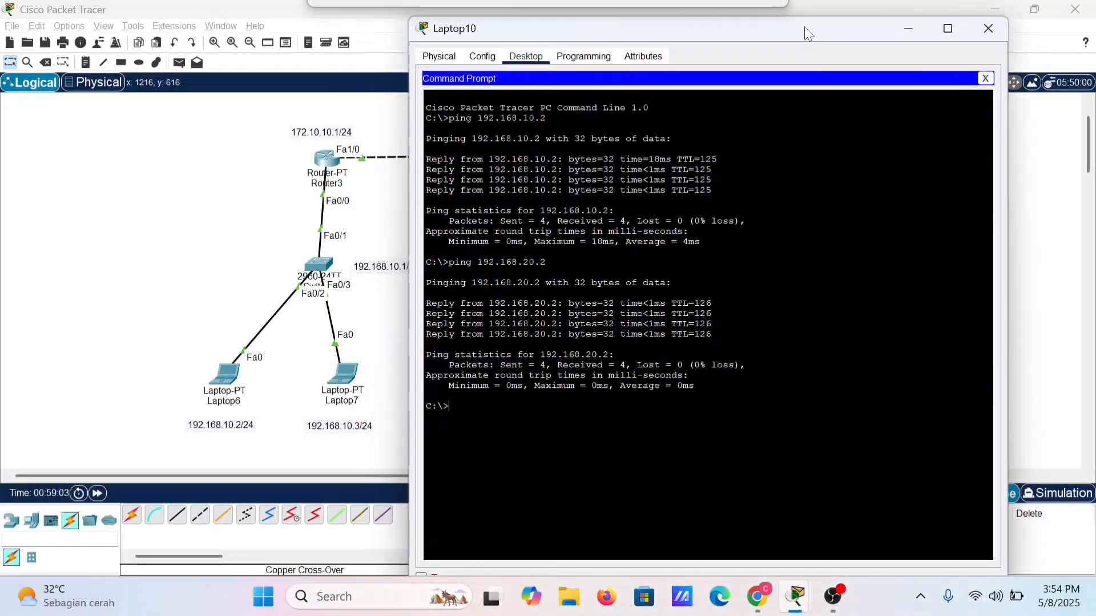
left_click(996, 31)
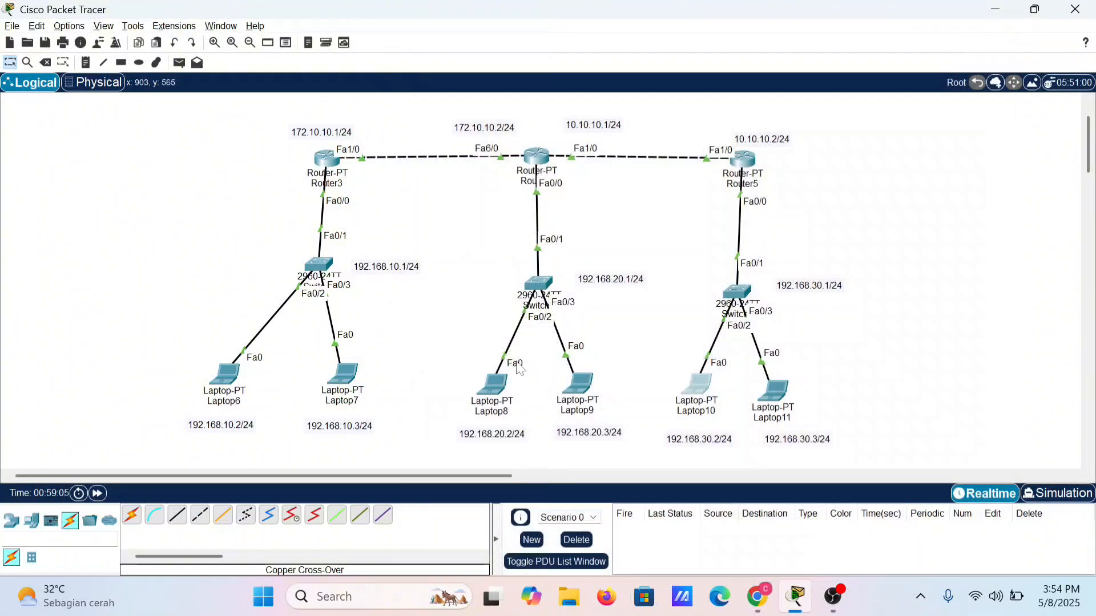